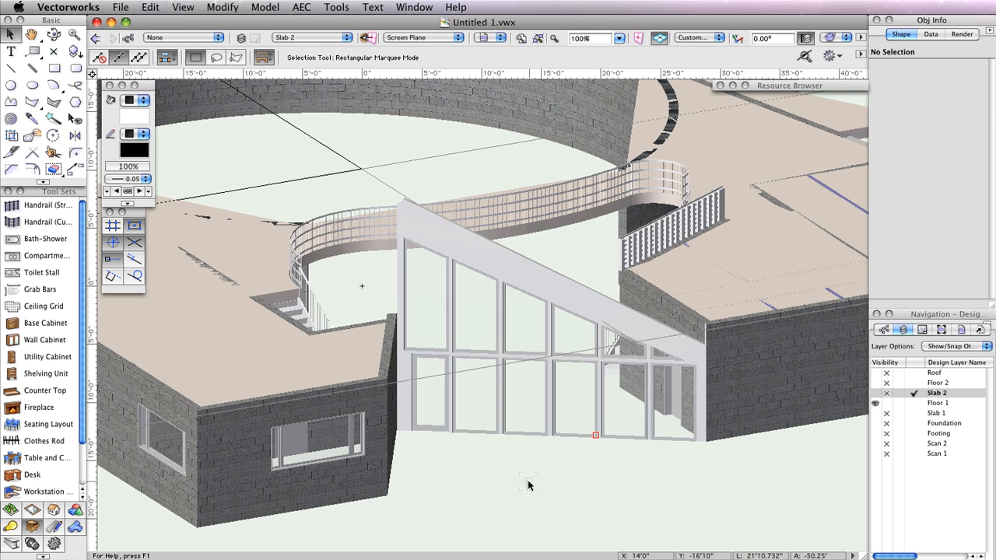
- Turn on visibility for the Floor 2, Roof, Slab 1, Foundation and Footing layers
click(876, 383)
click(876, 372)
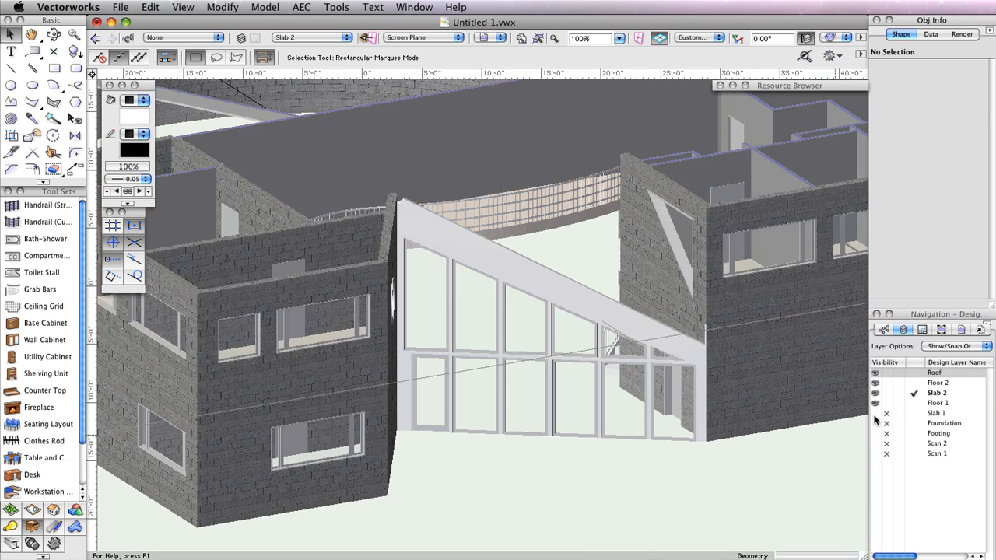
click(875, 414)
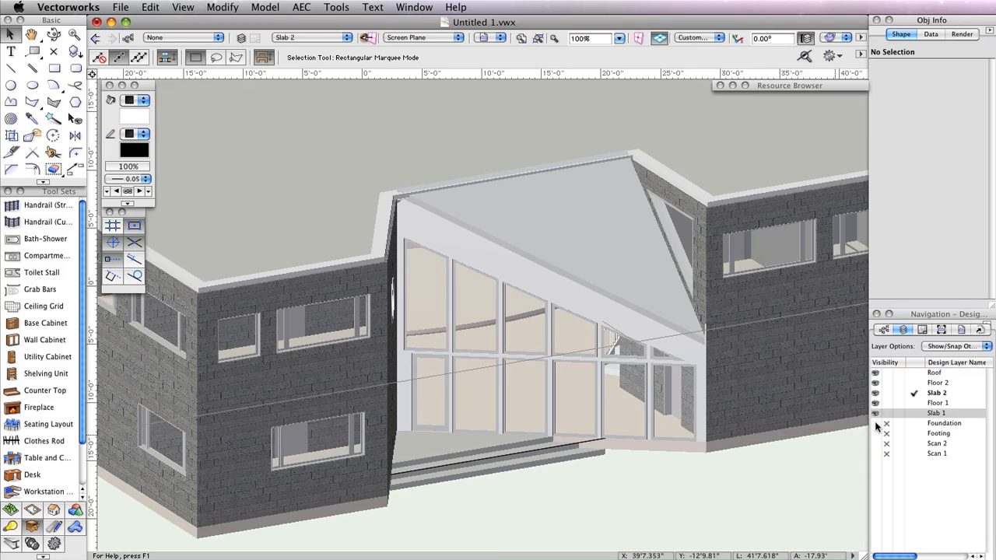
click(876, 423)
click(876, 433)
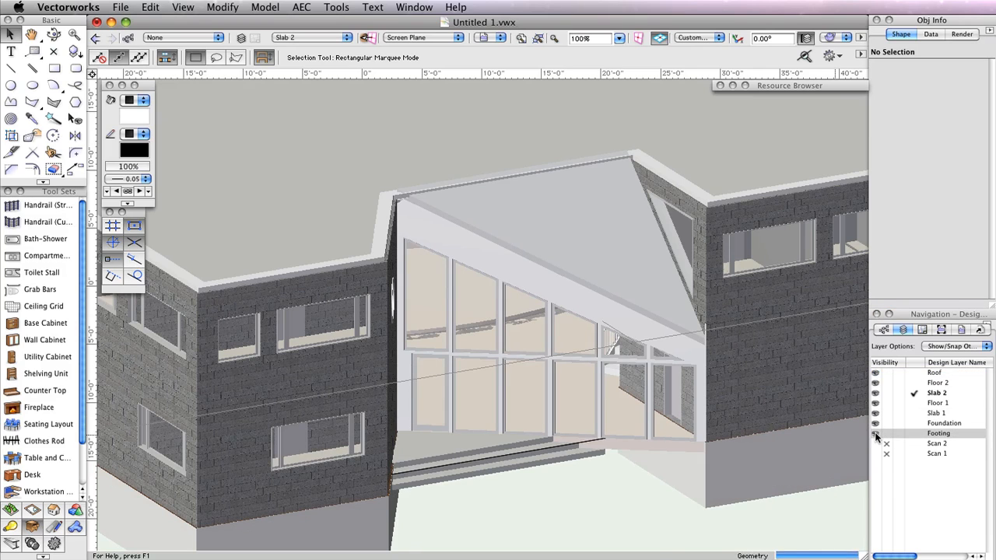
- Zoom out, pan and fly over the model so the whole 3D house sits centred
scroll(602, 502, down, 3)
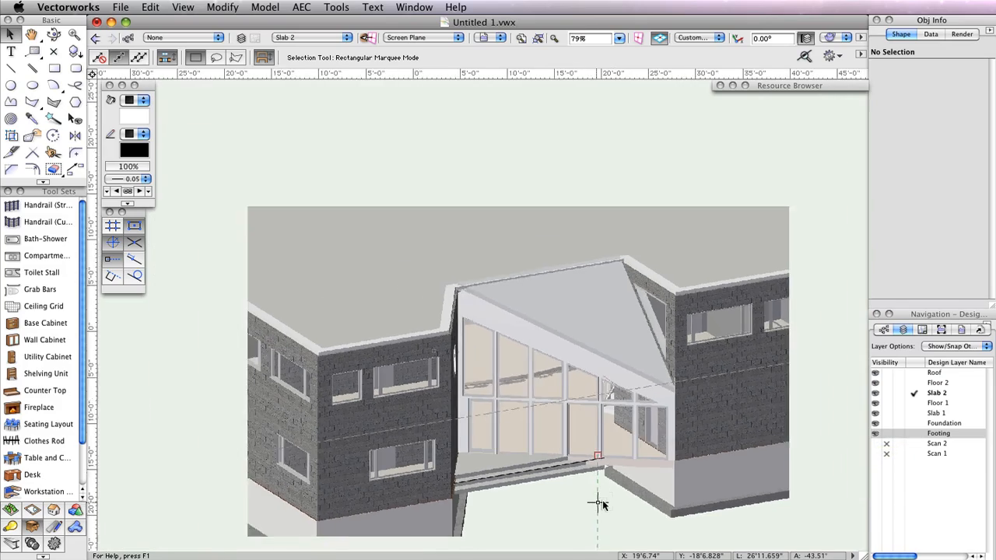
scroll(598, 499, down, 3)
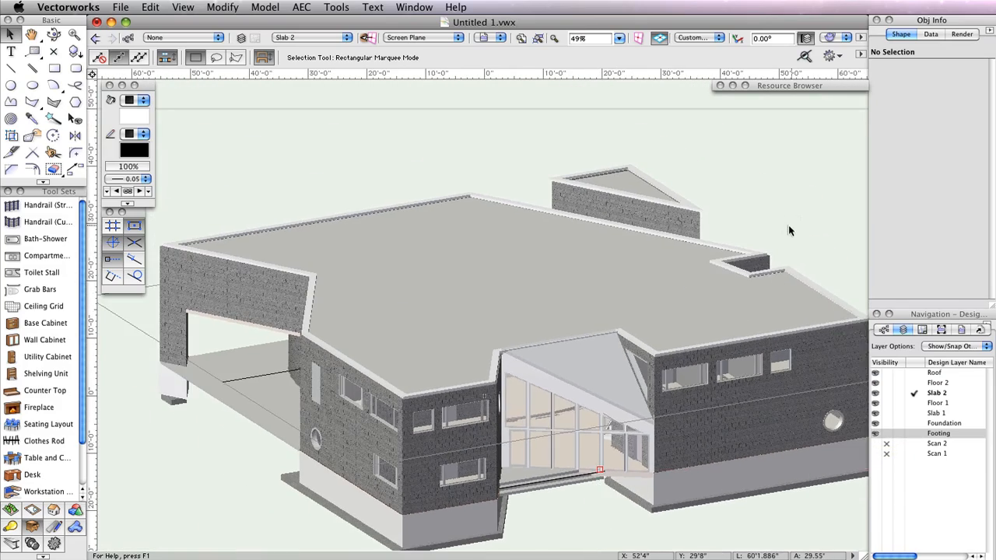
scroll(790, 214, down, 4)
key(h)
drag(792, 205, 582, 262)
key(x)
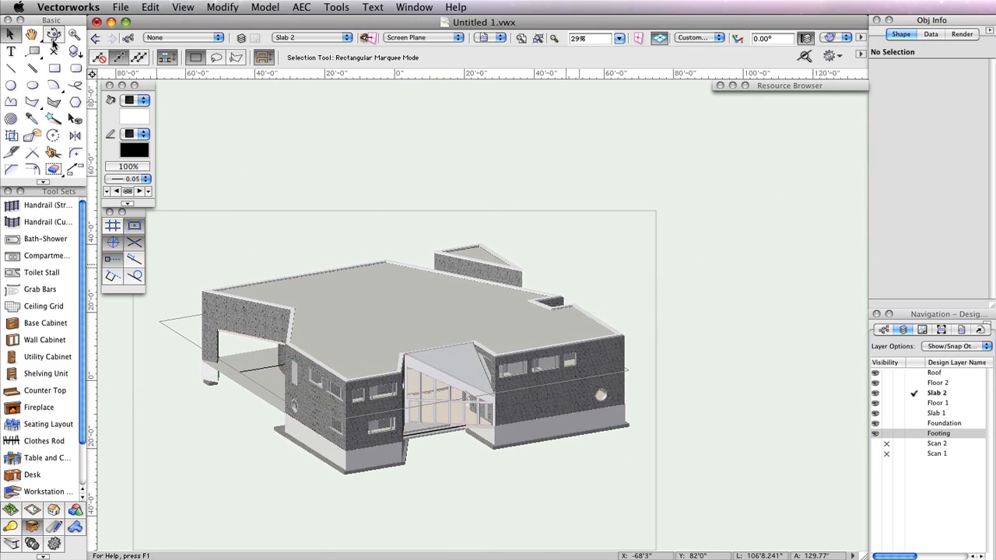
click(53, 35)
drag(458, 459, 540, 473)
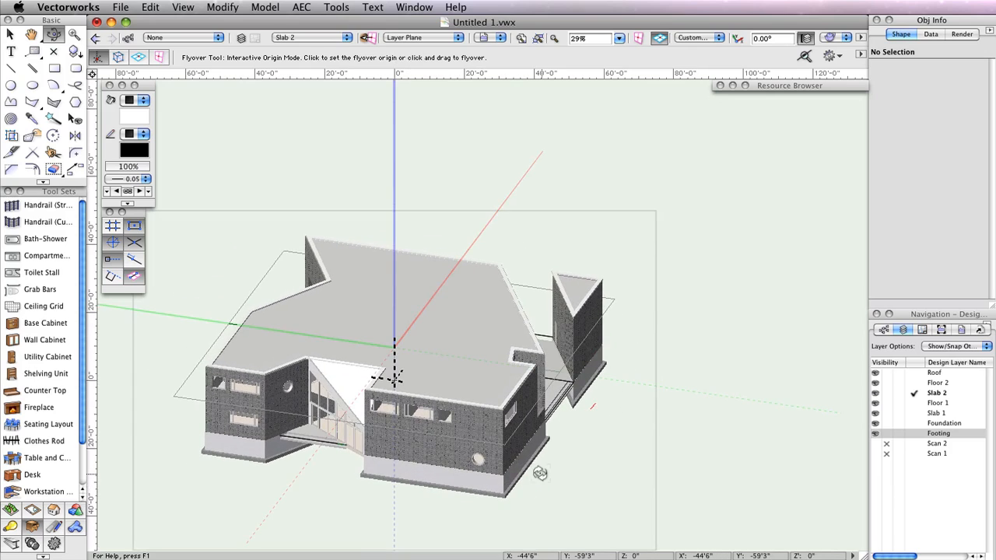
mouse_move(571, 492)
middle_down()
mouse_move(767, 456)
mouse_move(780, 432)
mouse_move(738, 416)
middle_up()
scroll(780, 432, up, 2)
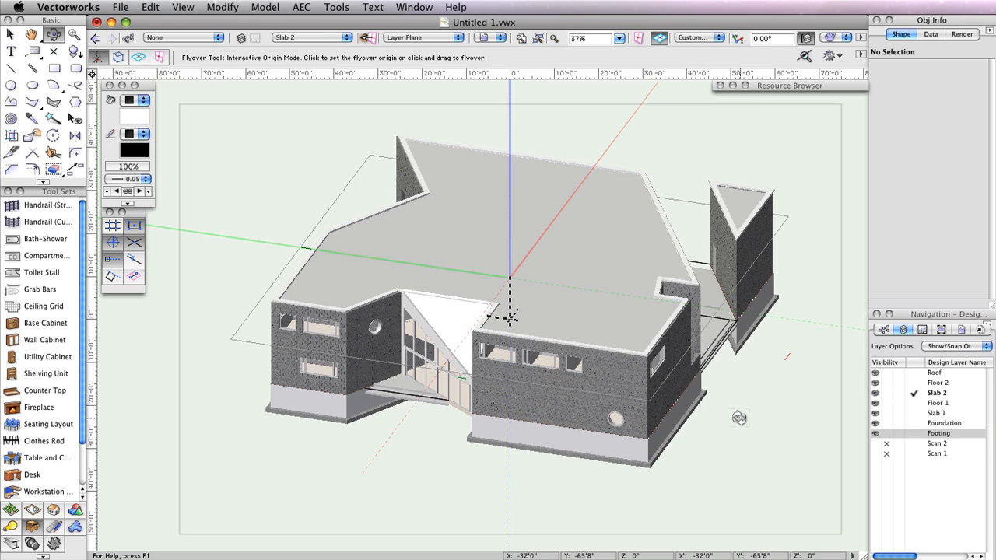
click(339, 8)
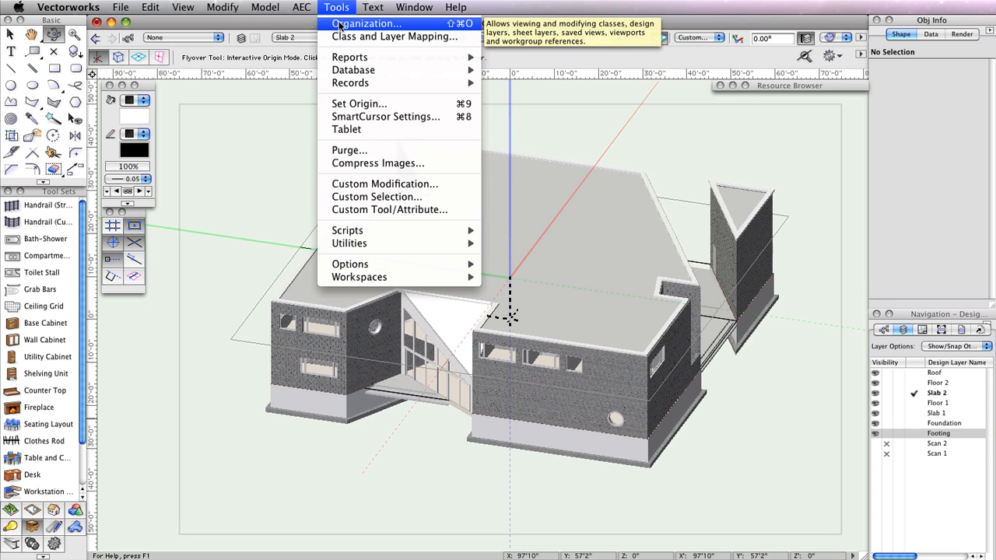
- In Organization's Design Layers, create a new layer named Site at elevation -6.5"
click(340, 25)
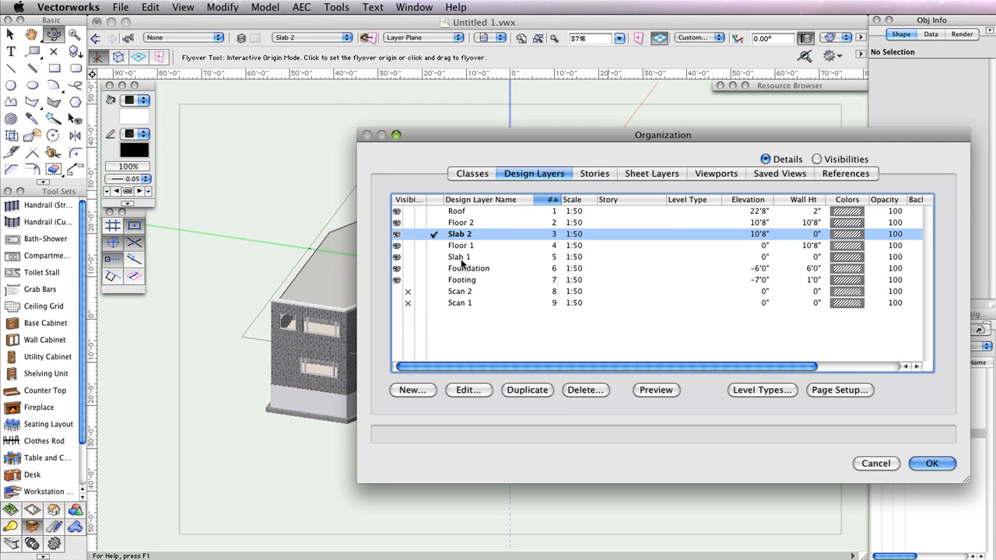
click(465, 268)
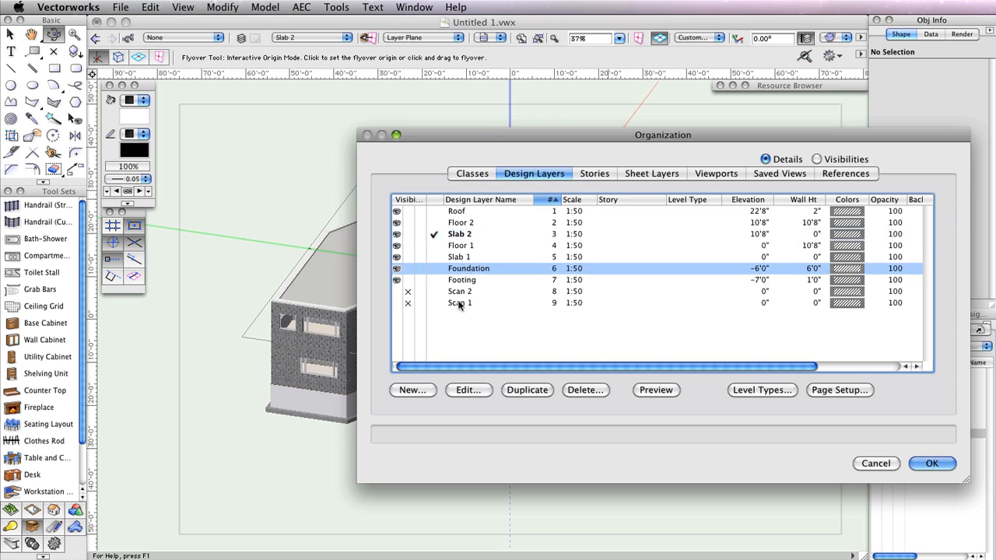
click(411, 389)
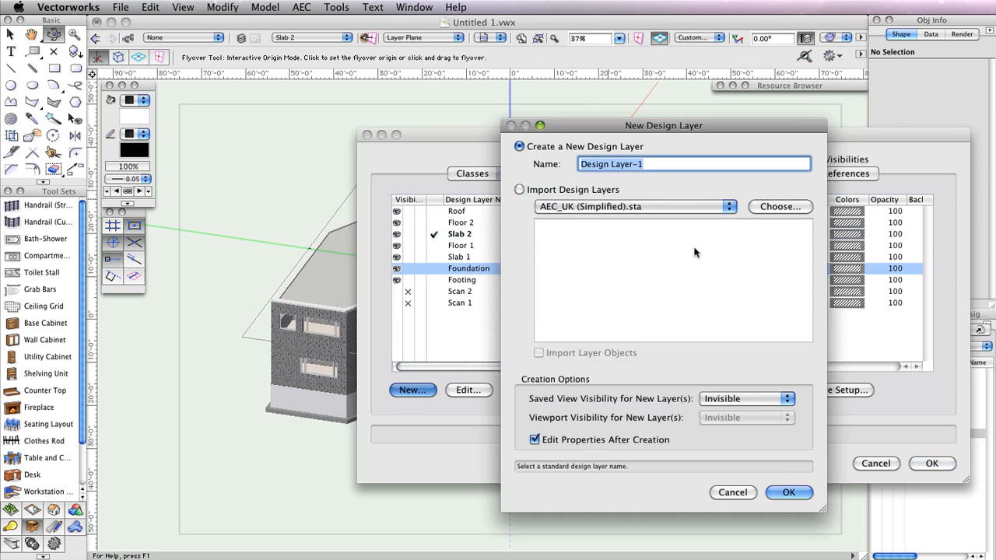
text(Site)
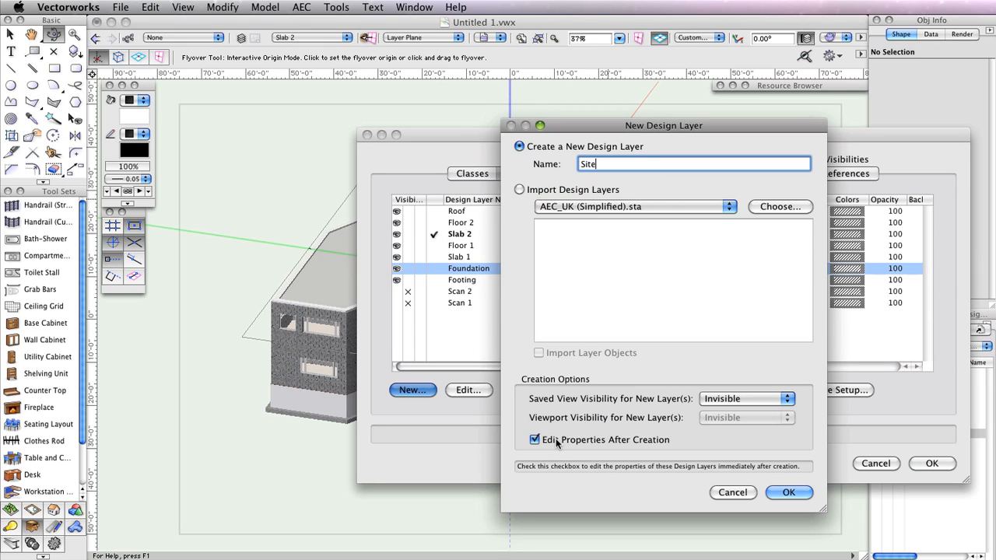
click(792, 492)
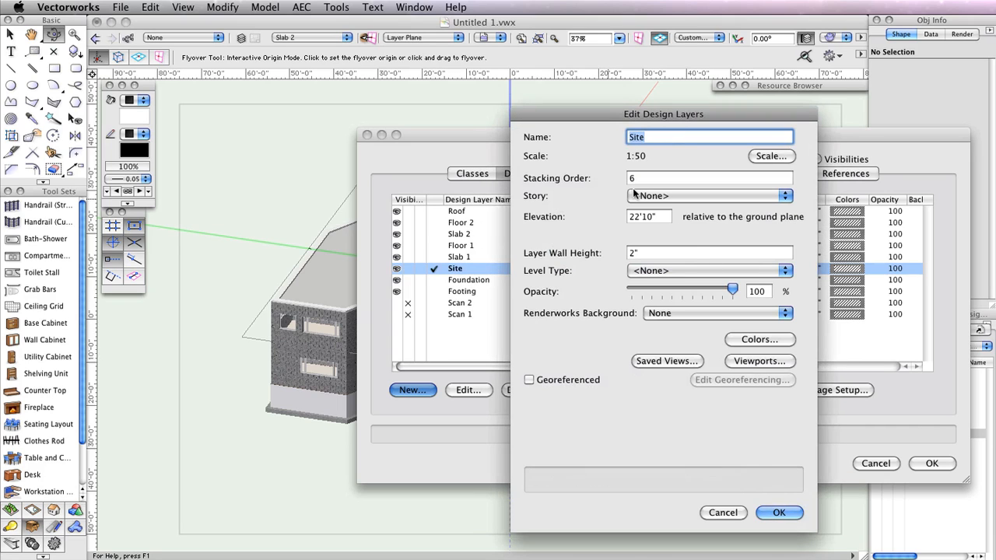
double_click(657, 217)
key(BackSpace)
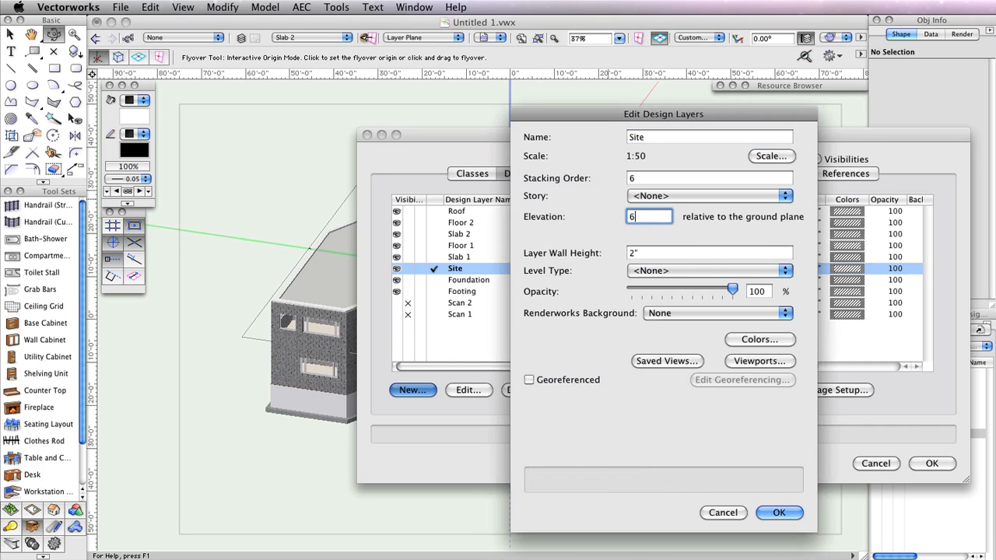
text(-6.5)
click(784, 511)
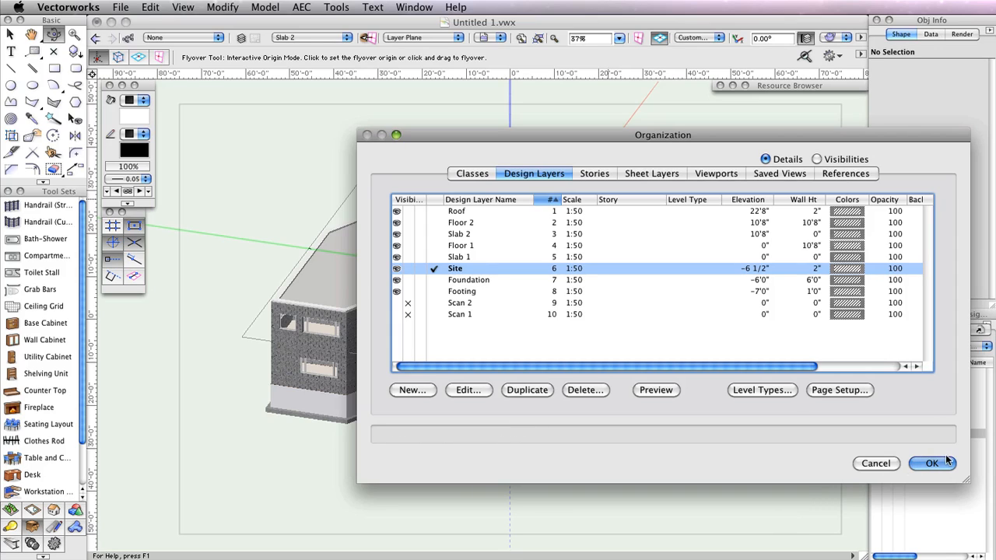
- Set the Foundation and Footing layers to invisible and apply the changes
click(407, 280)
click(408, 291)
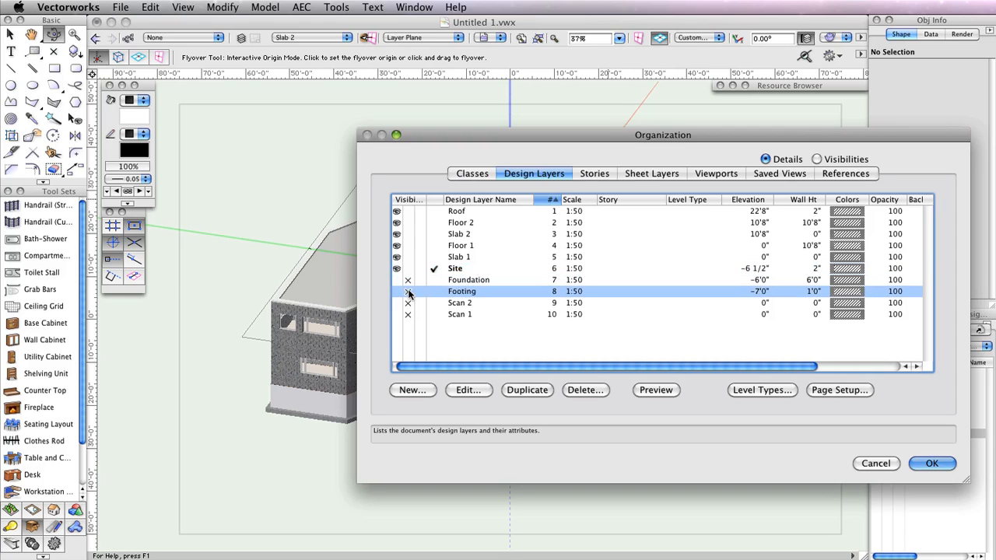
click(924, 463)
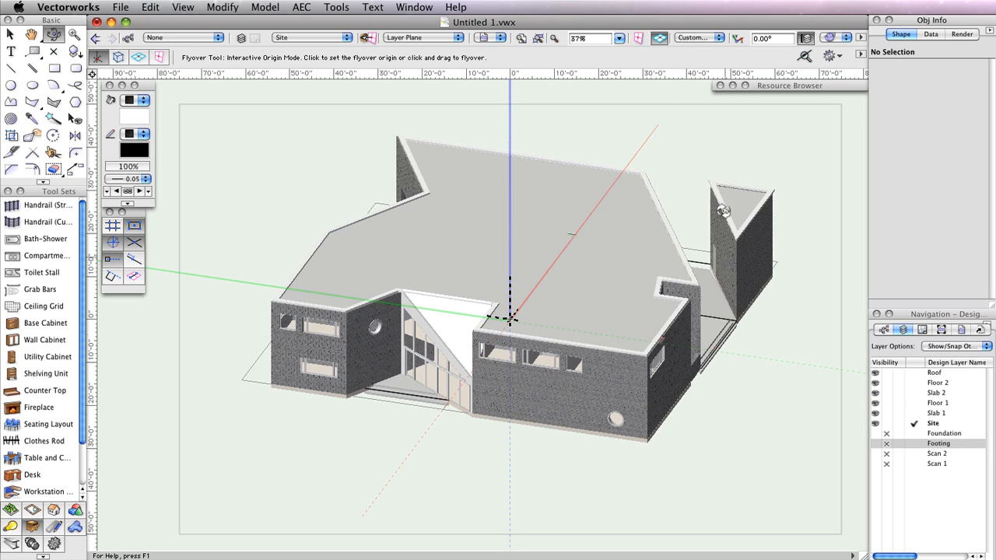
- Switch to Top/Plan view and show only the active Site layer
click(843, 41)
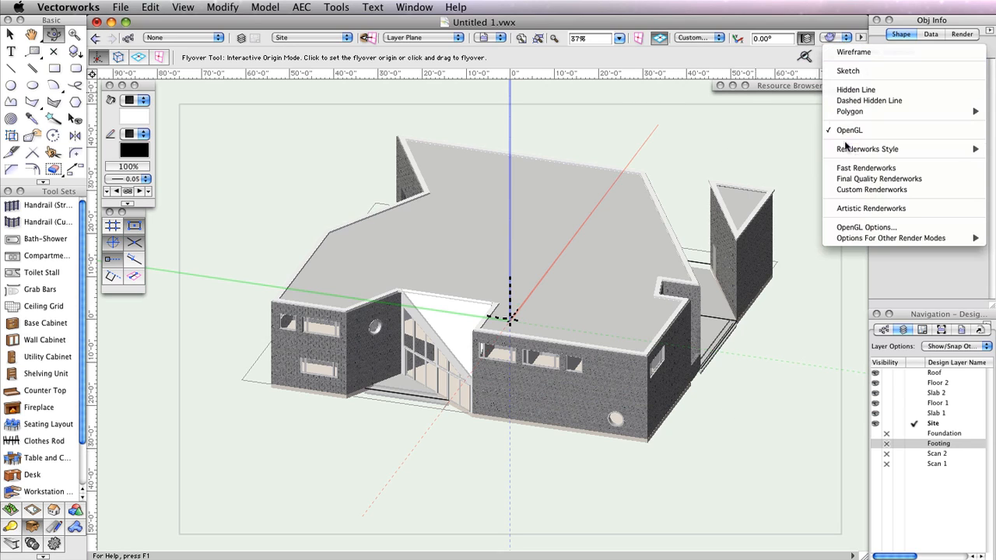
click(698, 39)
click(698, 39)
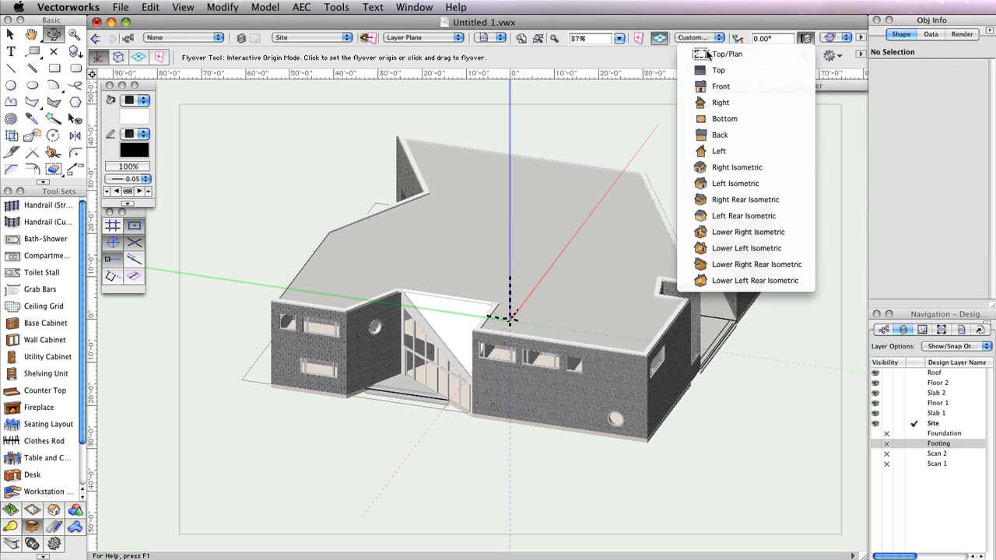
click(708, 54)
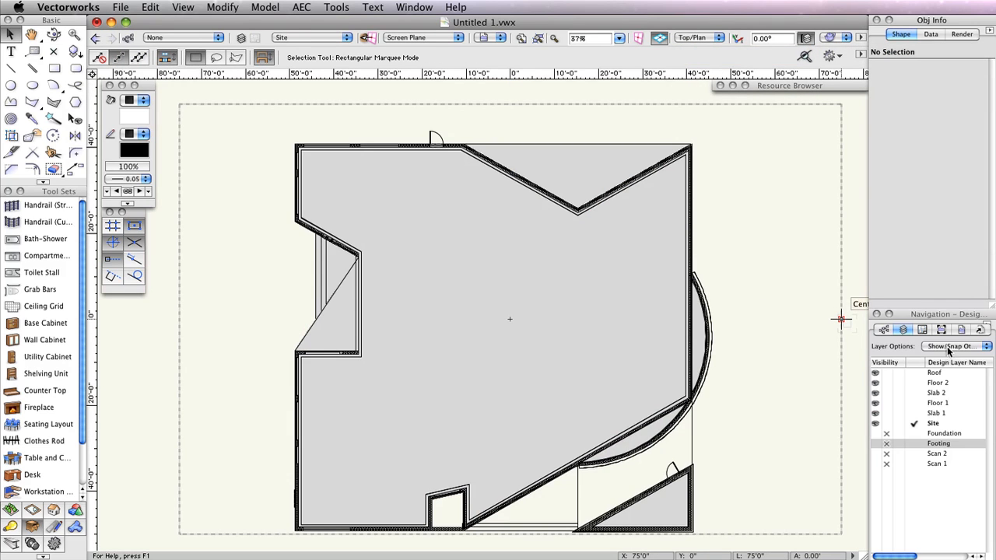
click(948, 347)
click(944, 311)
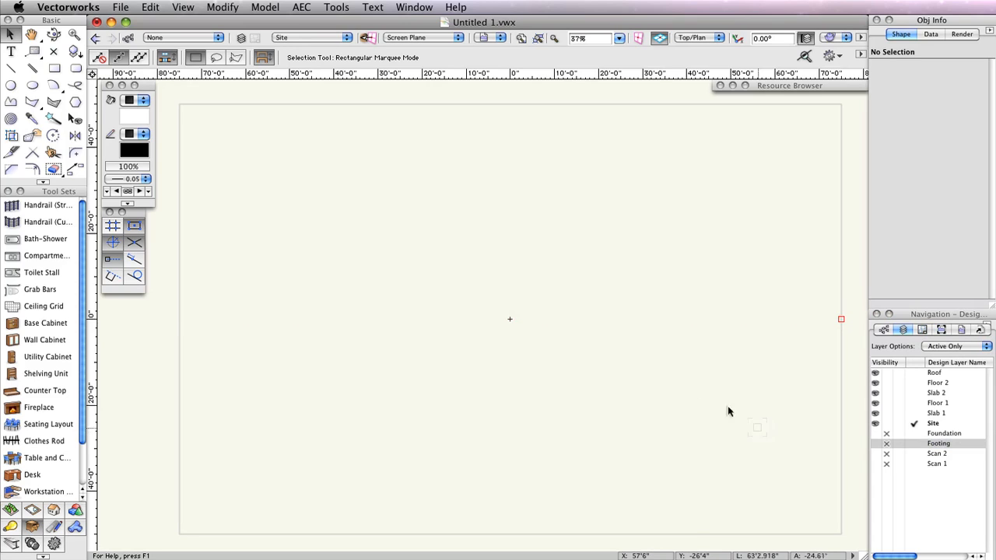
- Create a centre-anchored rectangle 1024' wide and 1024' high at X 0, Y 0
double_click(57, 69)
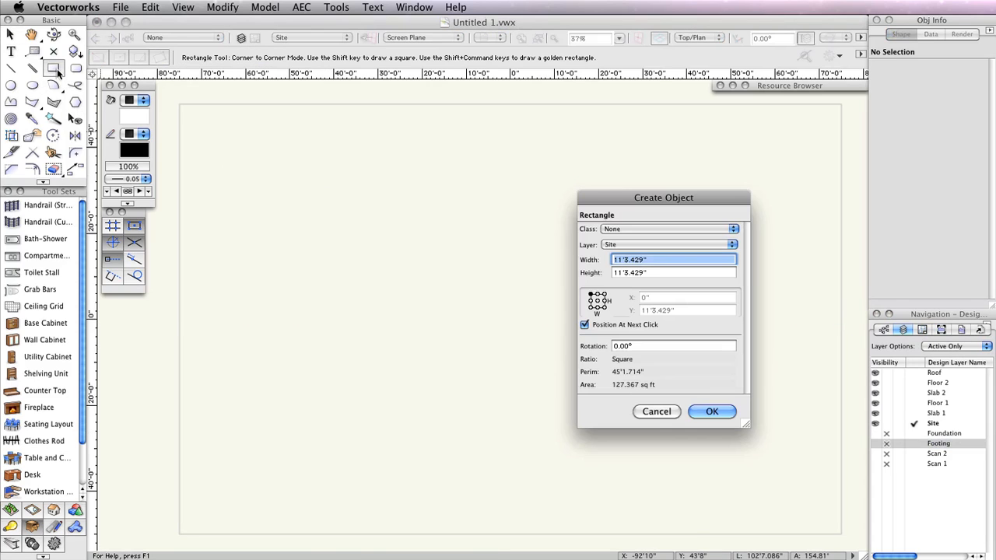
drag(686, 187, 511, 163)
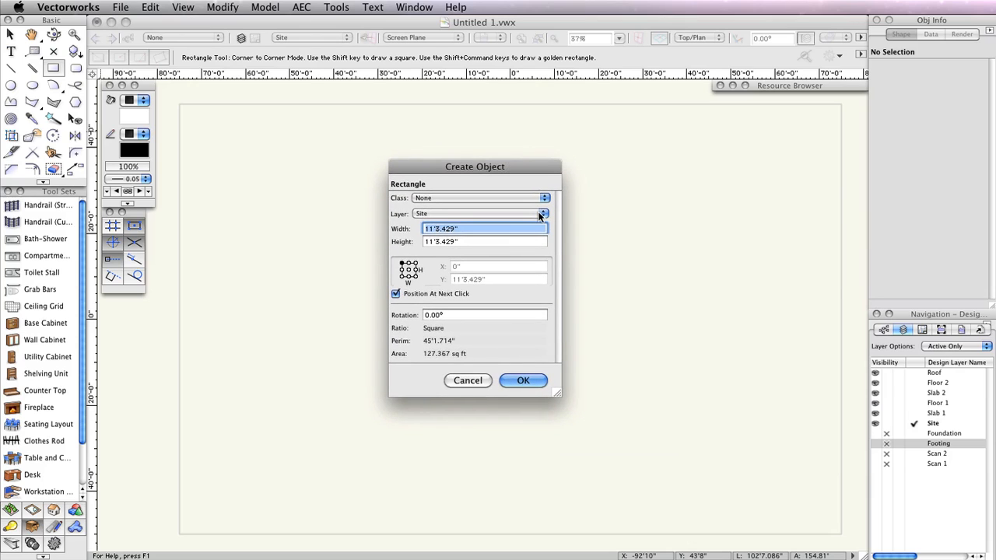
text(10)
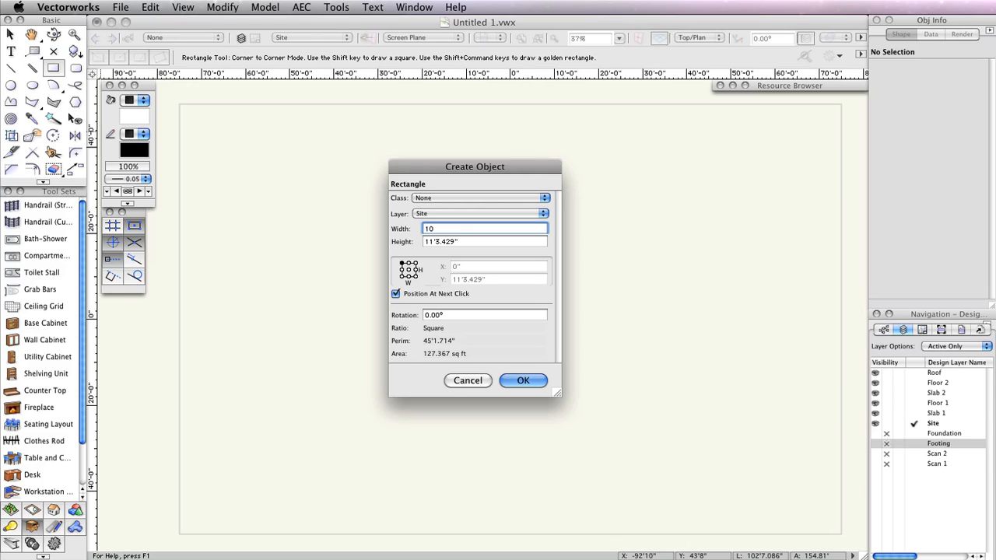
text(24)
key(Tab)
text(1024)
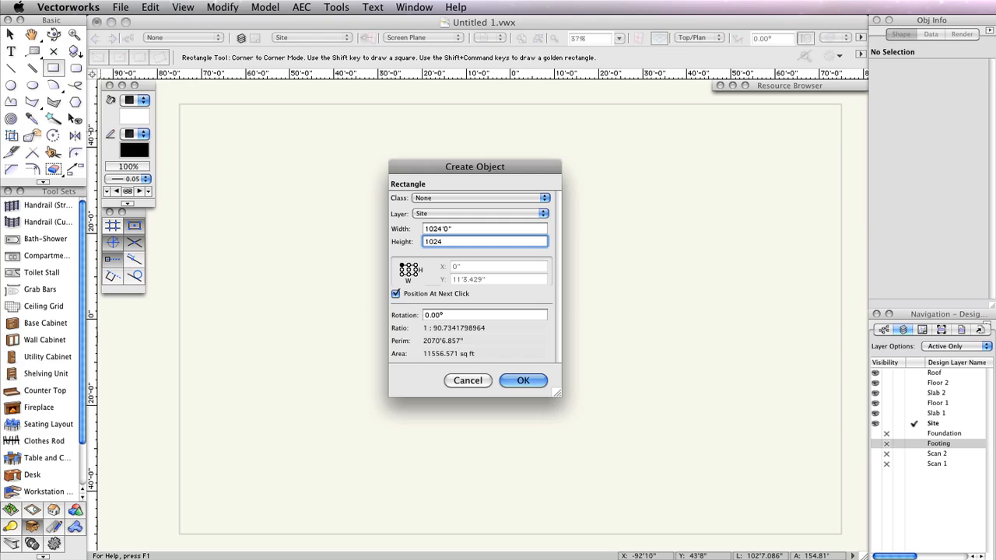
text(')
click(408, 269)
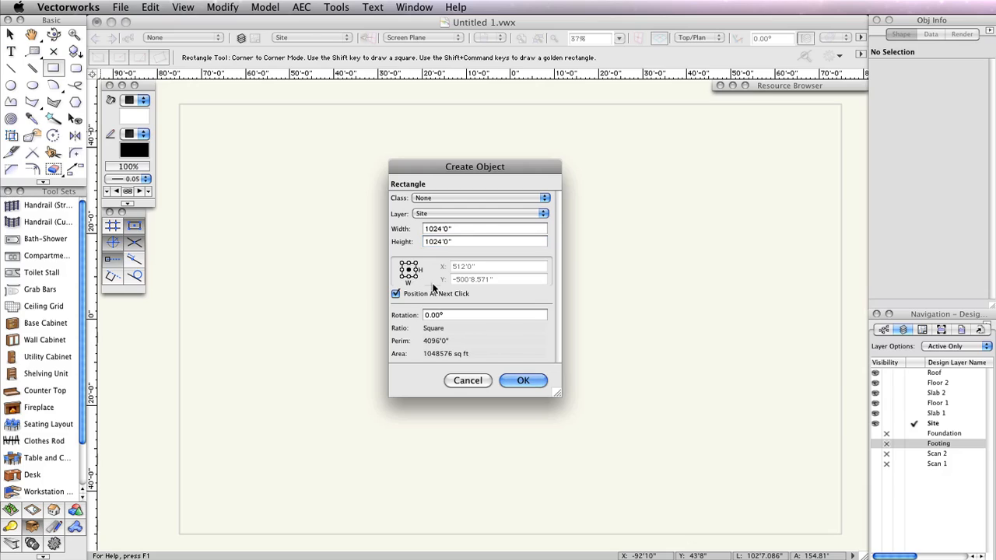
click(396, 293)
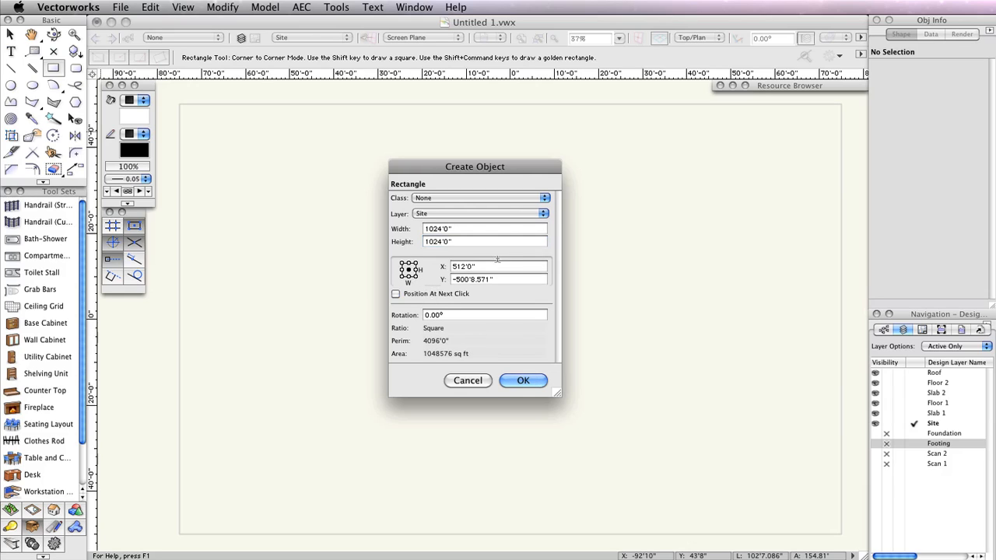
double_click(496, 266)
text(0)
key(Tab)
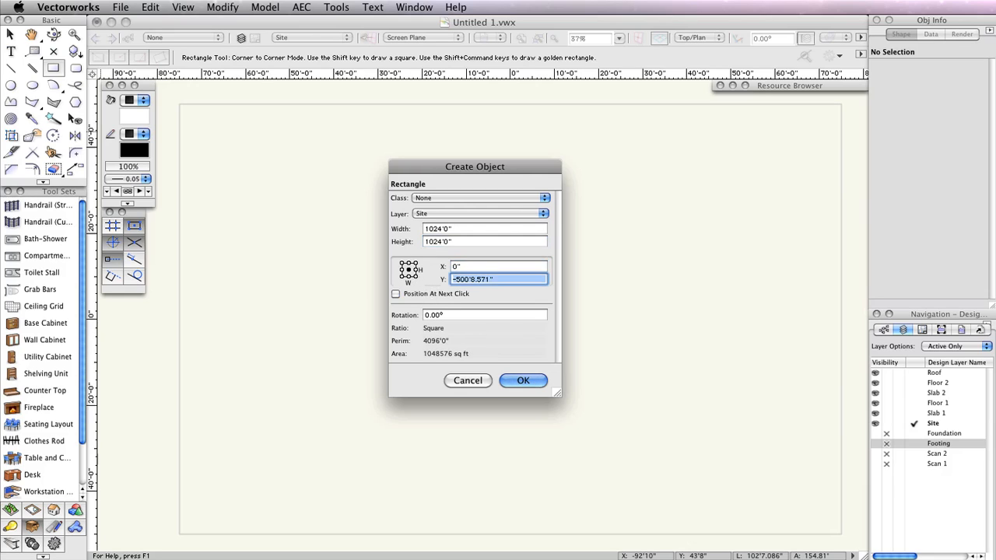
text(0)
key(Tab)
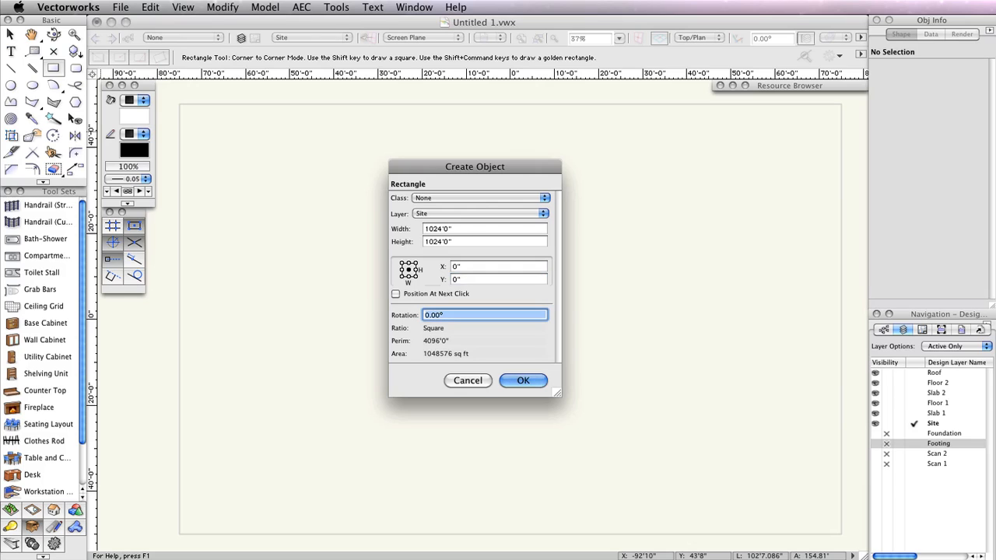
click(523, 381)
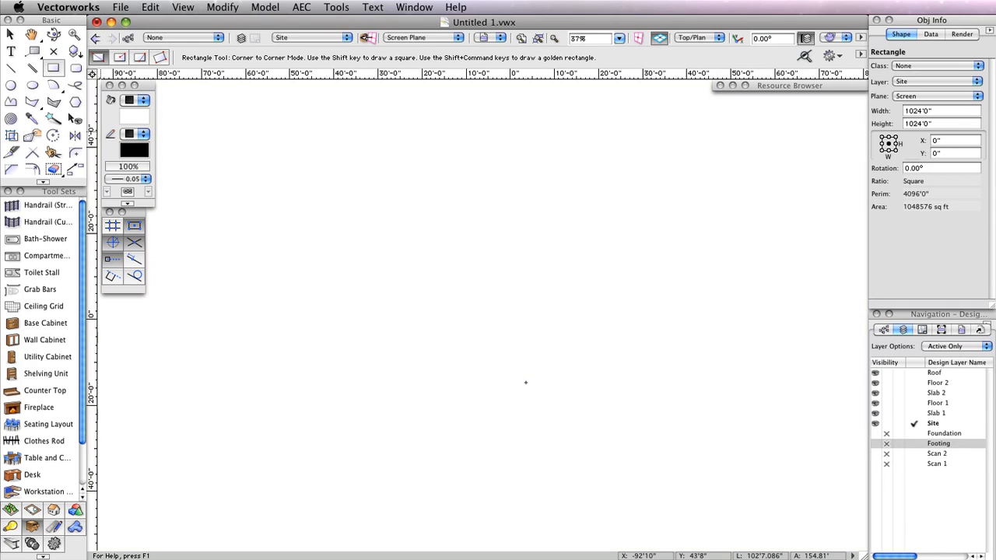
- Fill the site rectangle with the pale yellow swatch from Classic Vectorworks Colors
click(131, 116)
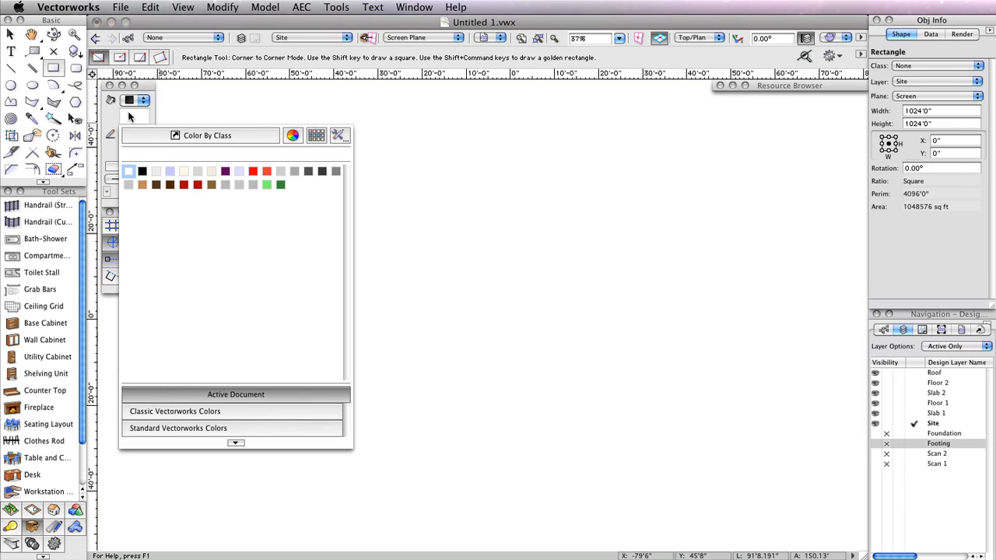
click(234, 411)
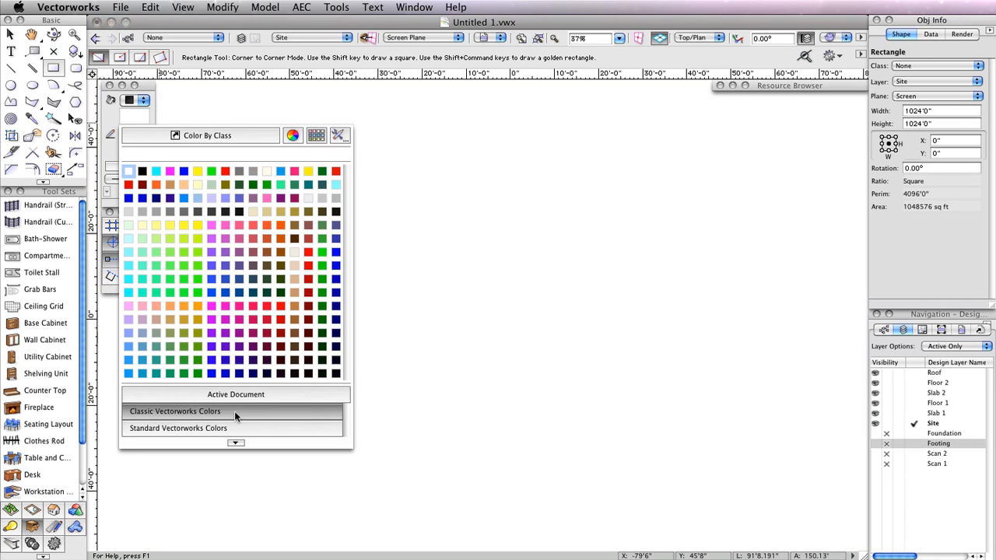
click(144, 227)
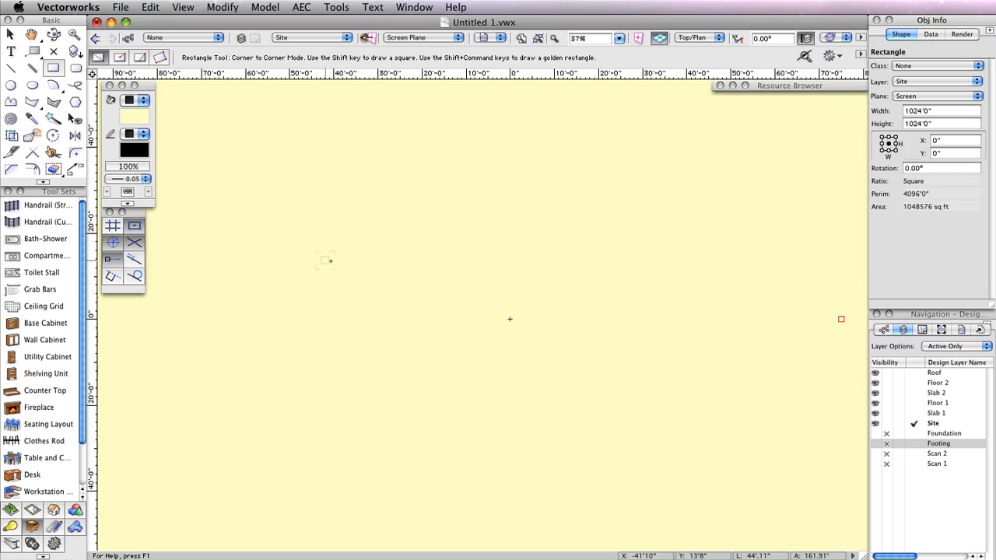
click(946, 350)
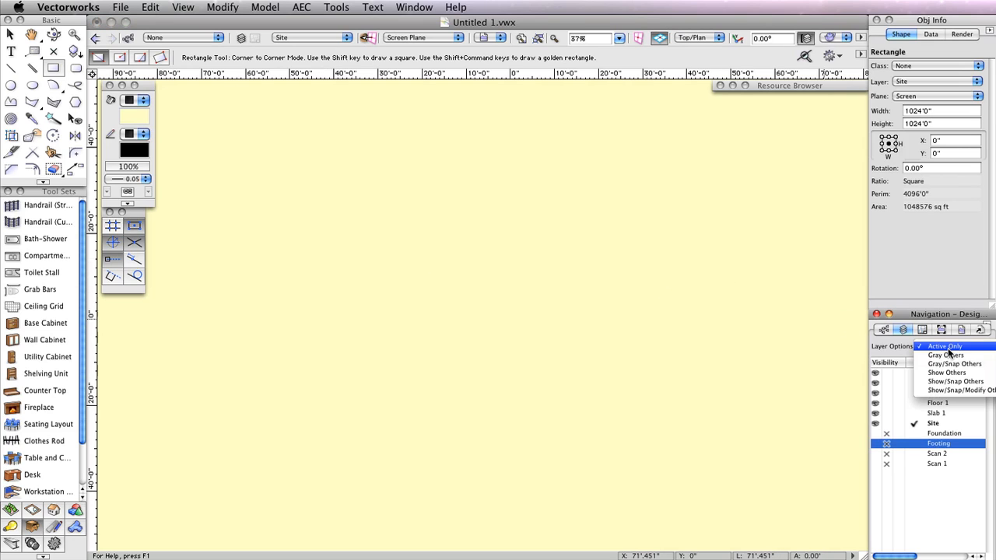
- Set layers to Show/Snap Others and hide Floor 1, Slab 2, Floor 2 and Roof
click(950, 382)
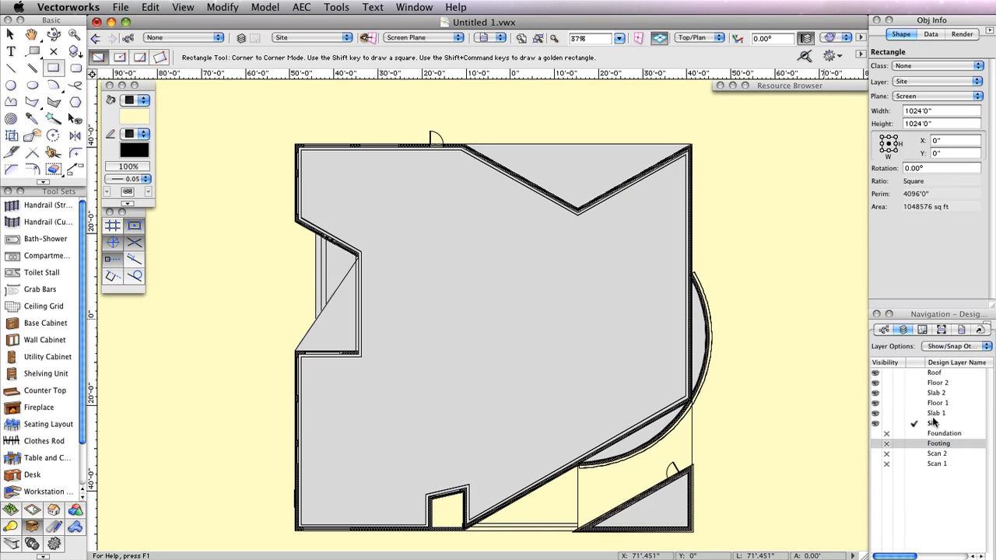
click(885, 403)
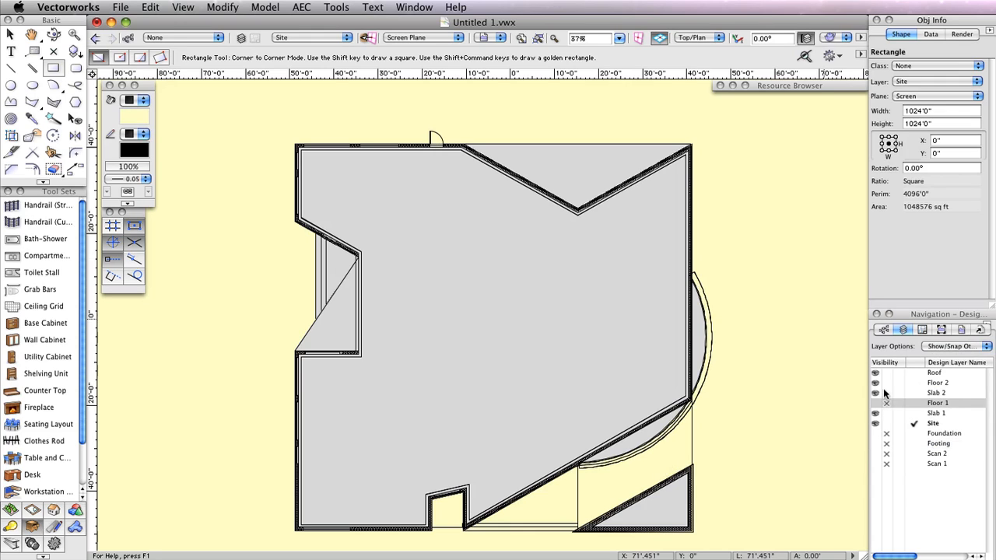
click(886, 392)
click(886, 382)
click(887, 373)
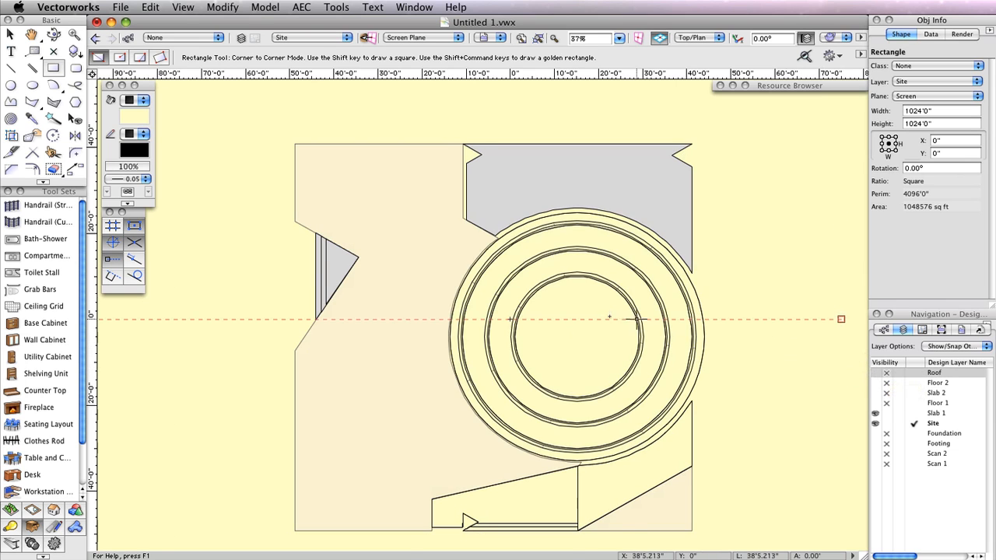
scroll(606, 319, up, 3)
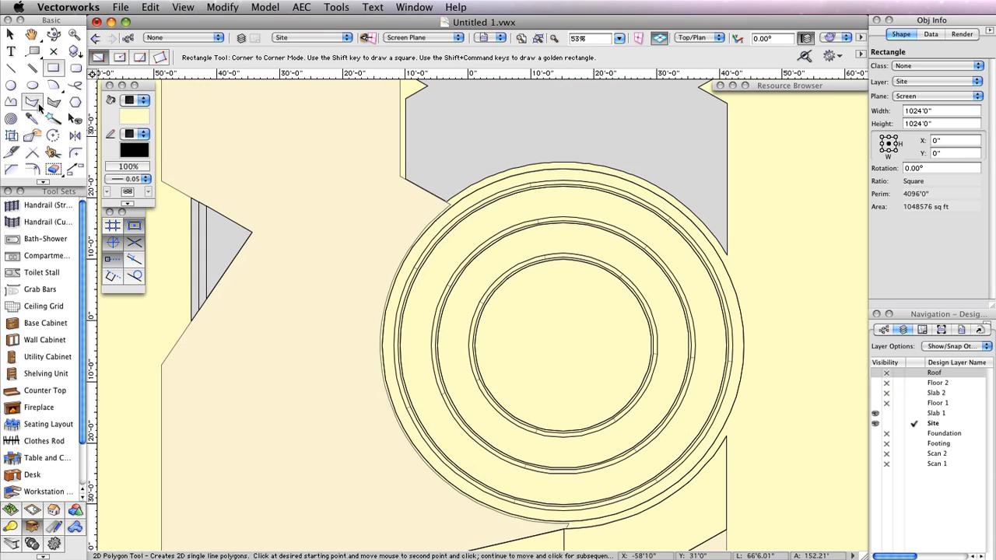
- Draw a centre-radius circle at the rings' centre with its edge on the outer ring
click(9, 86)
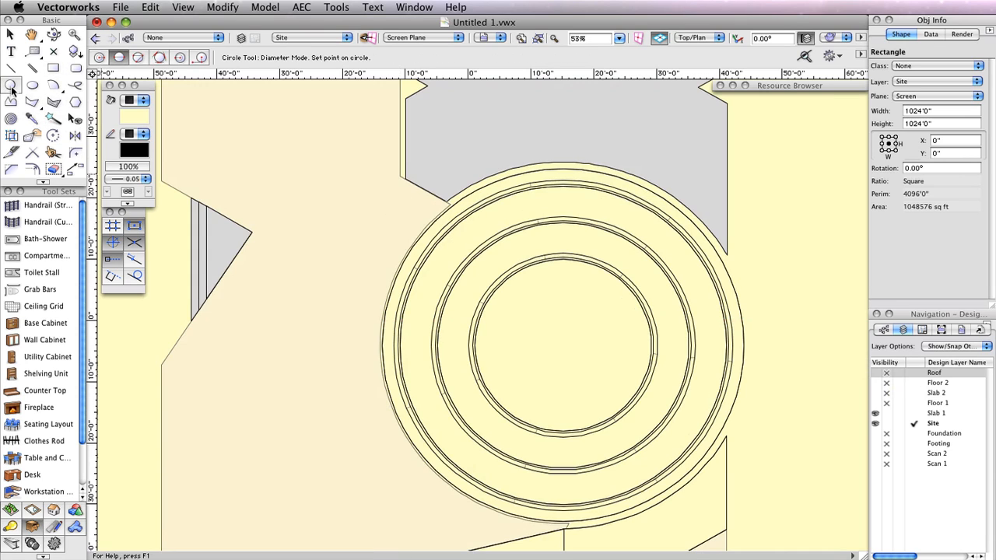
click(99, 56)
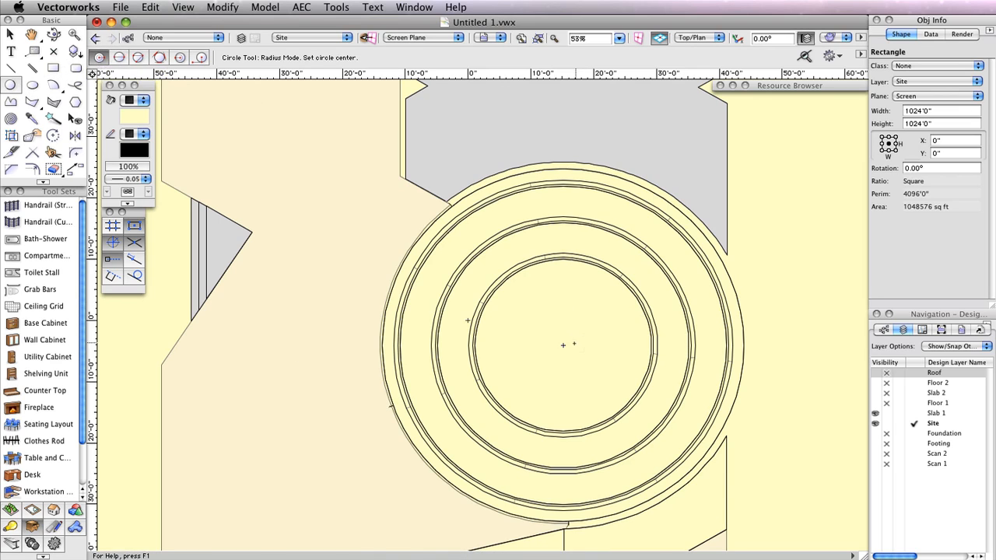
click(562, 345)
click(744, 345)
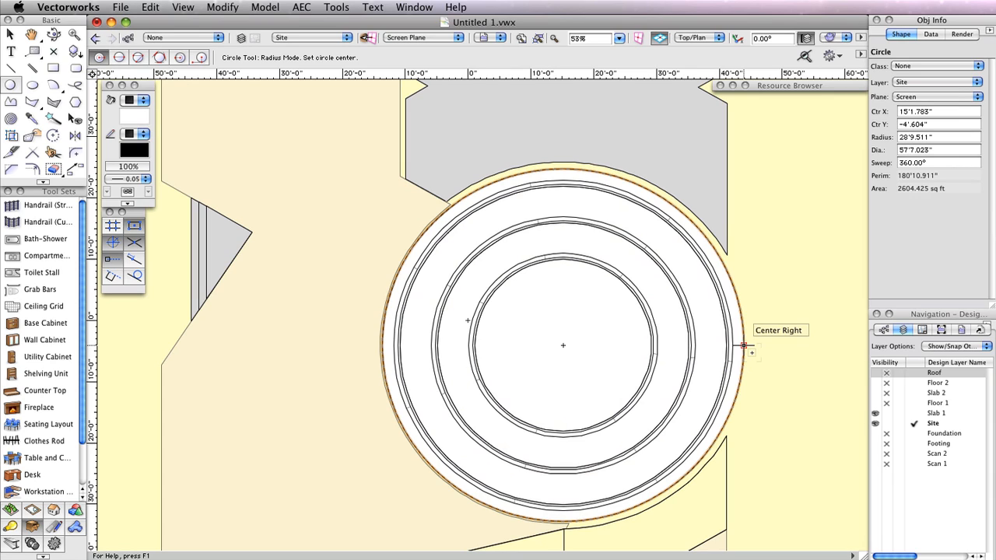
- Return to Active Only, select the circle and yellow square, and fit the view to them
click(953, 345)
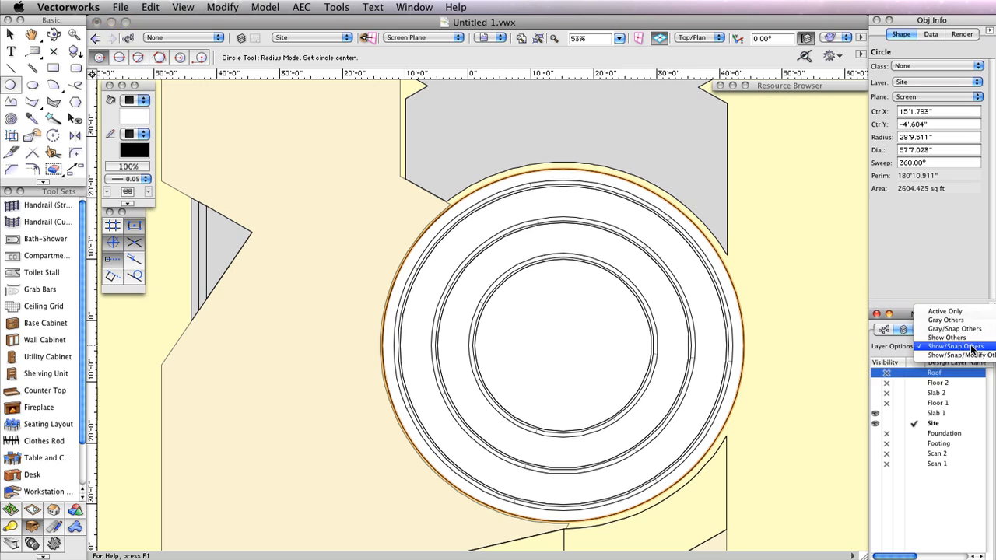
click(944, 311)
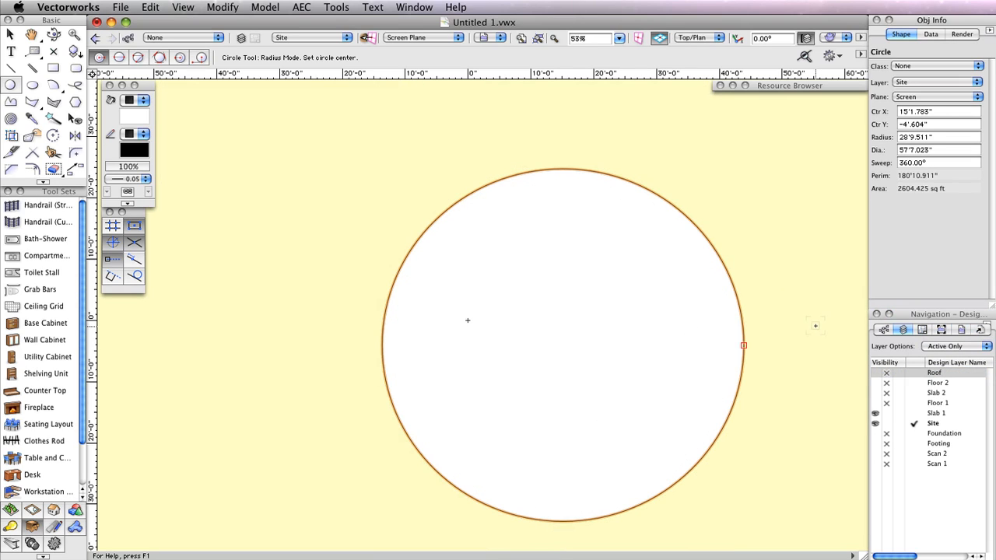
key(x)
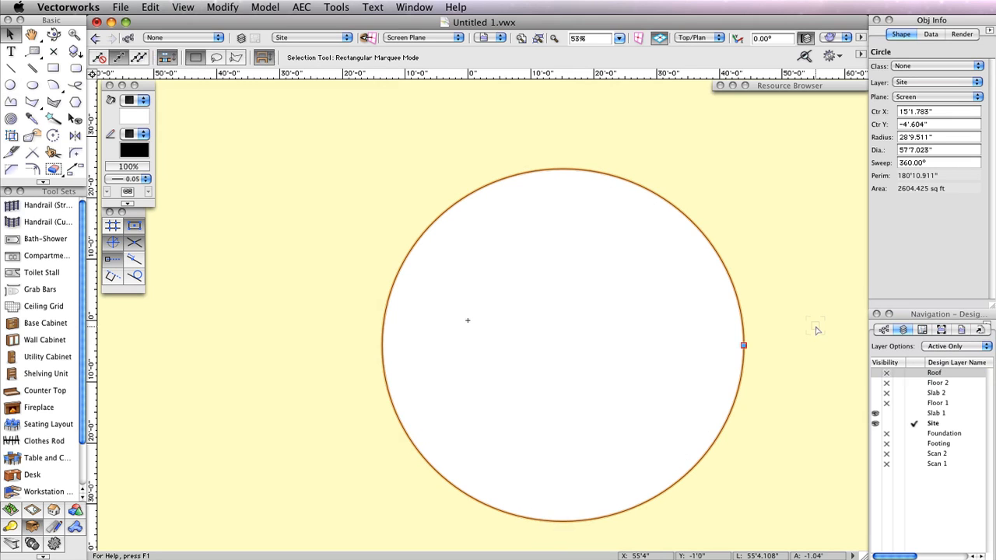
scroll(727, 242, down, 3)
shift+click(781, 224)
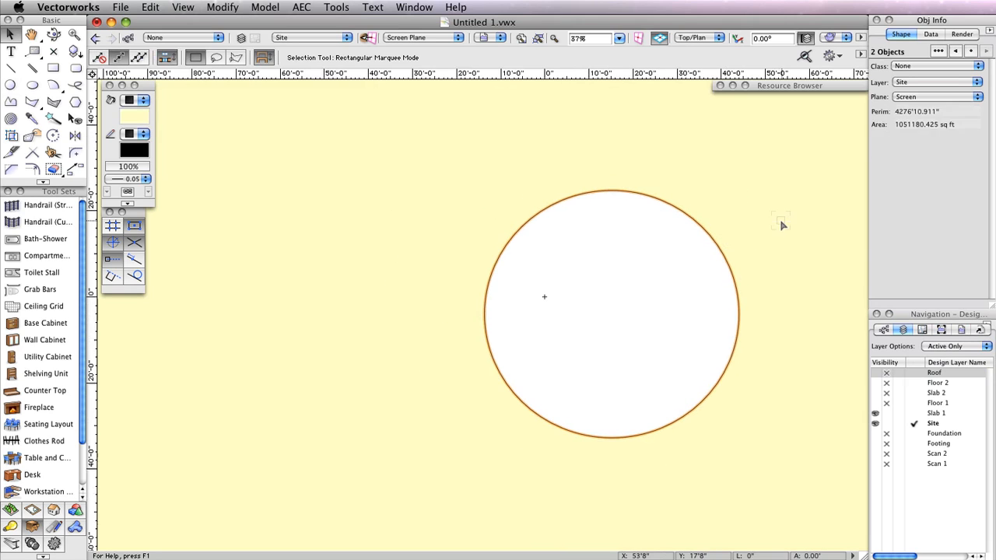
click(534, 38)
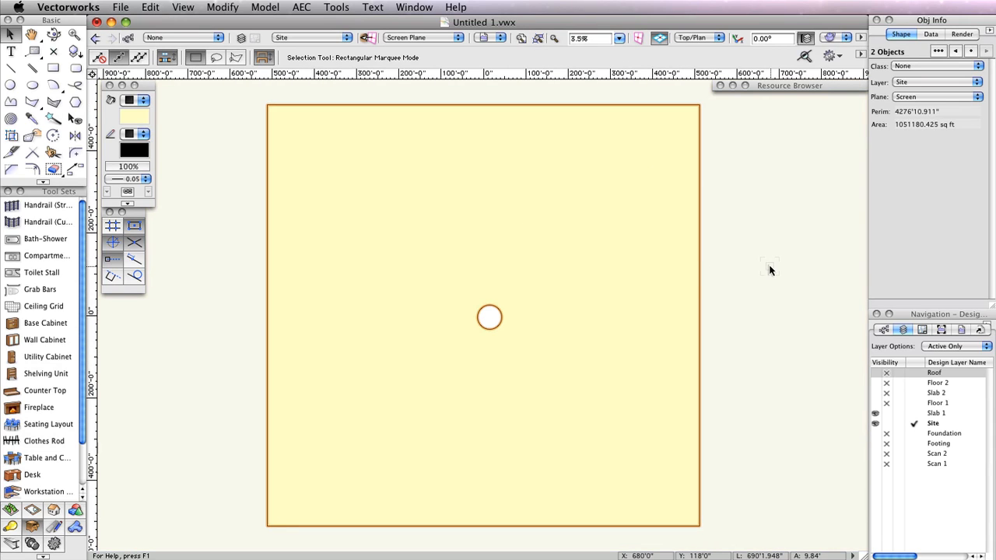
right_click(584, 324)
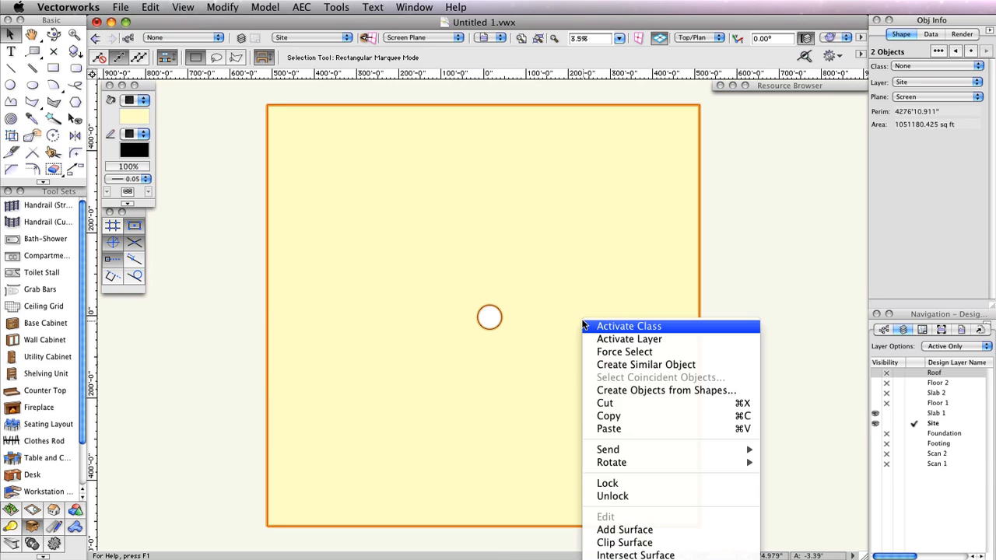
- Clip the circle's area out of the yellow square with Clip Surface
click(573, 238)
right_click(573, 238)
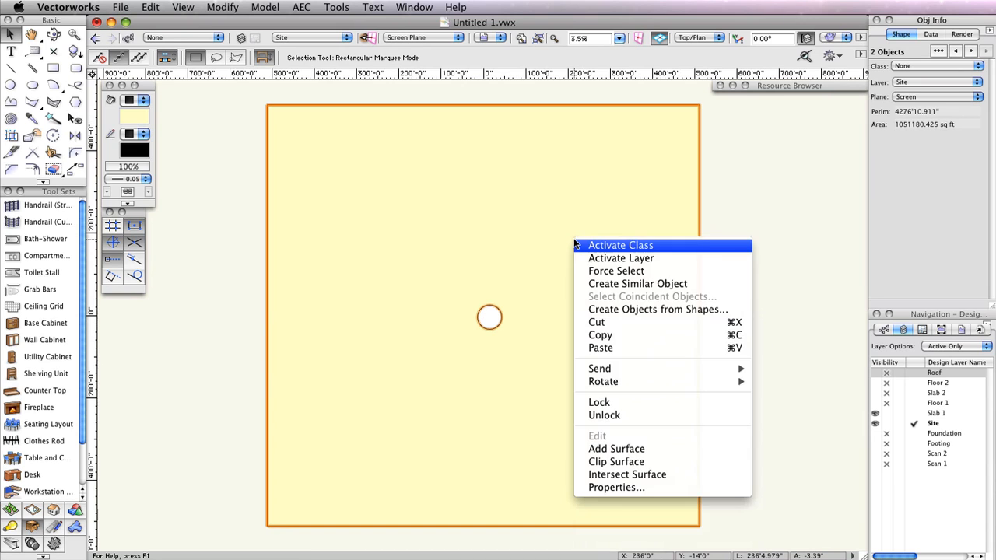
click(654, 461)
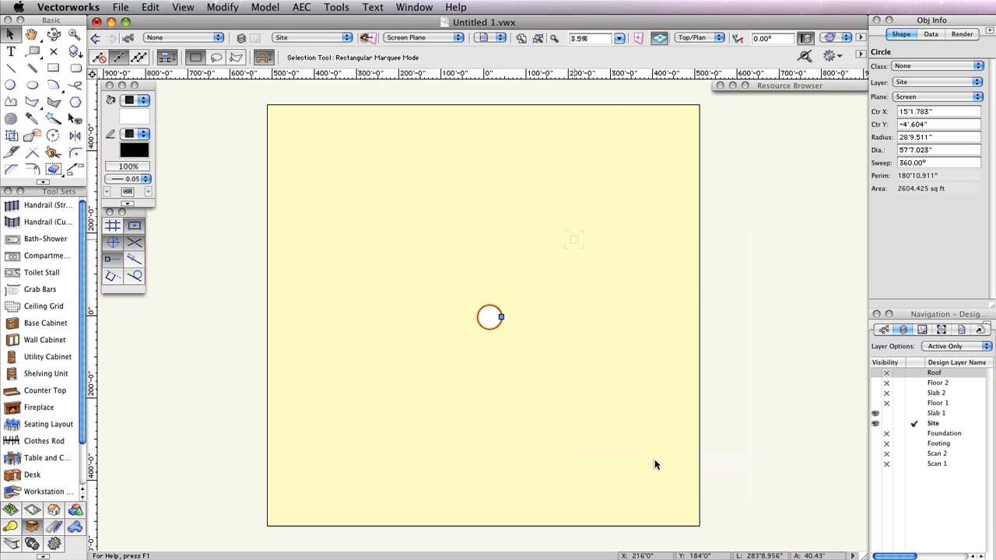
click(654, 460)
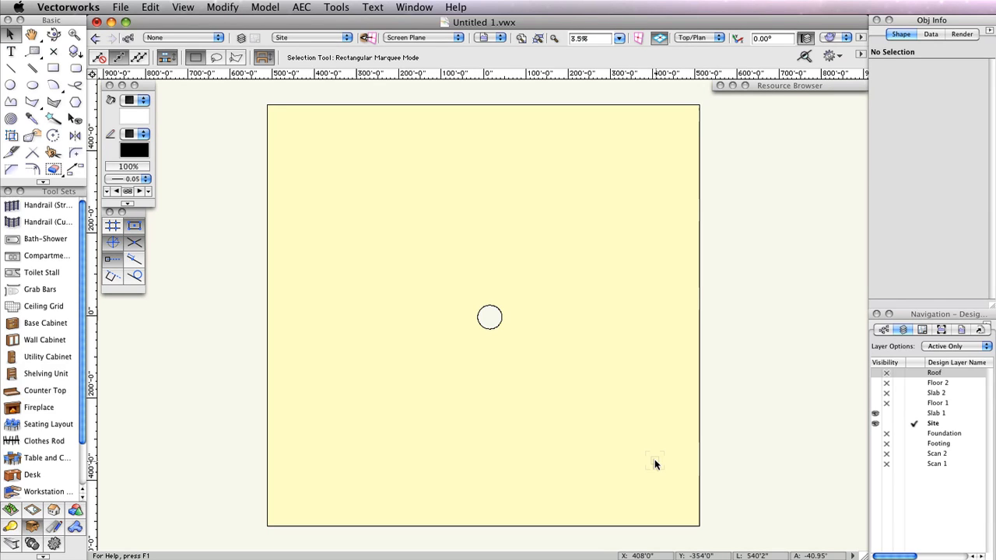
- Extrude the yellow square site shape to a height of 6.25"
click(654, 464)
click(265, 7)
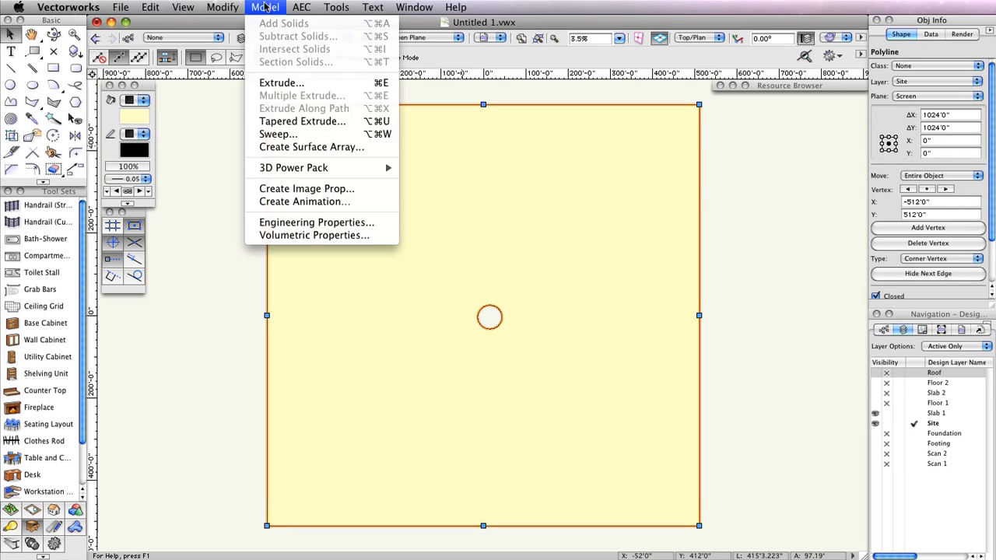
click(288, 83)
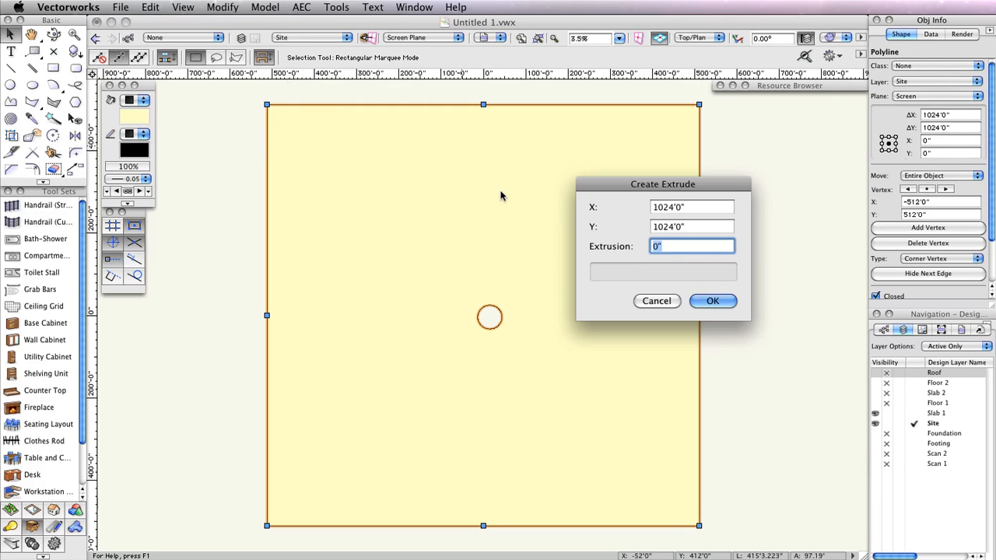
text(6.25)
click(710, 302)
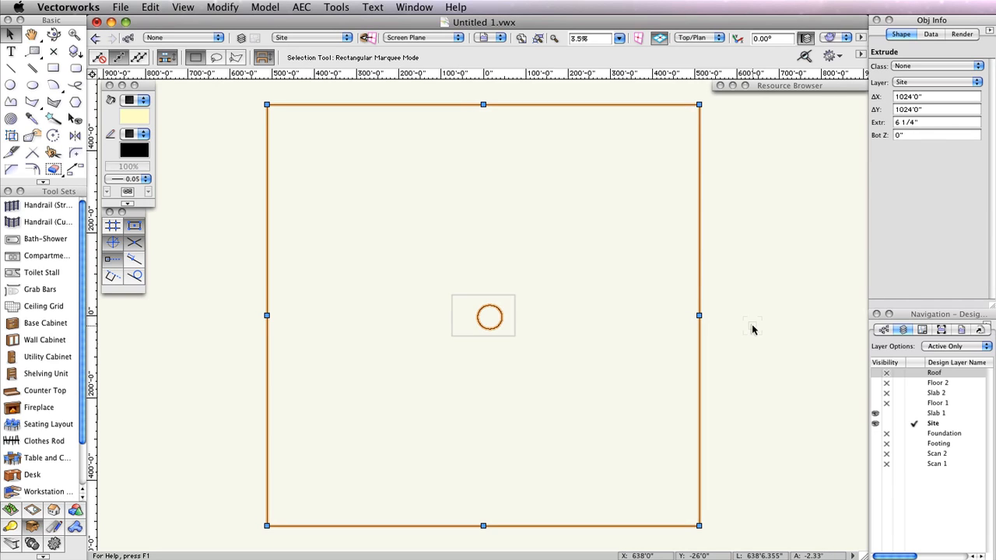
- Show other layers with Floor 1 visible and view the model in OpenGL 3D
click(933, 348)
click(954, 348)
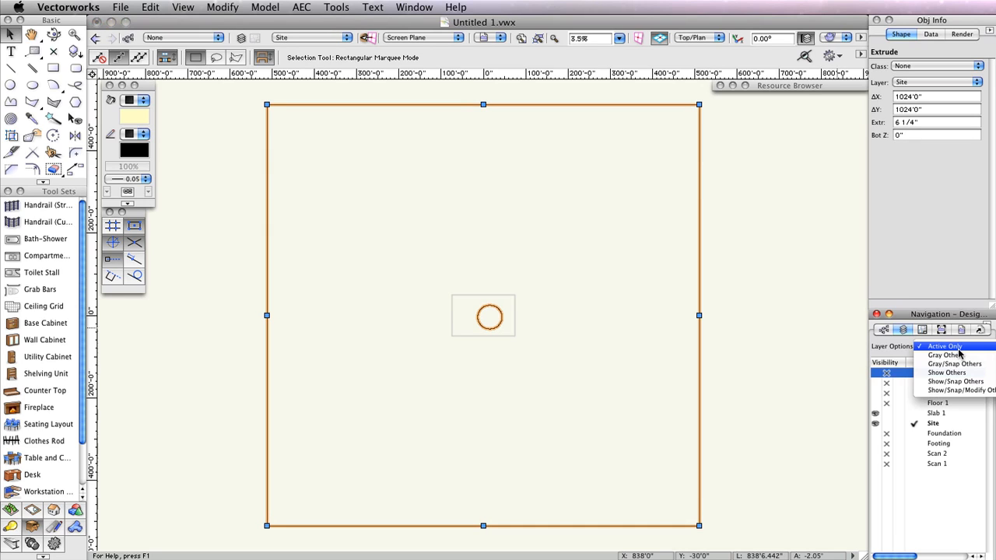
click(957, 382)
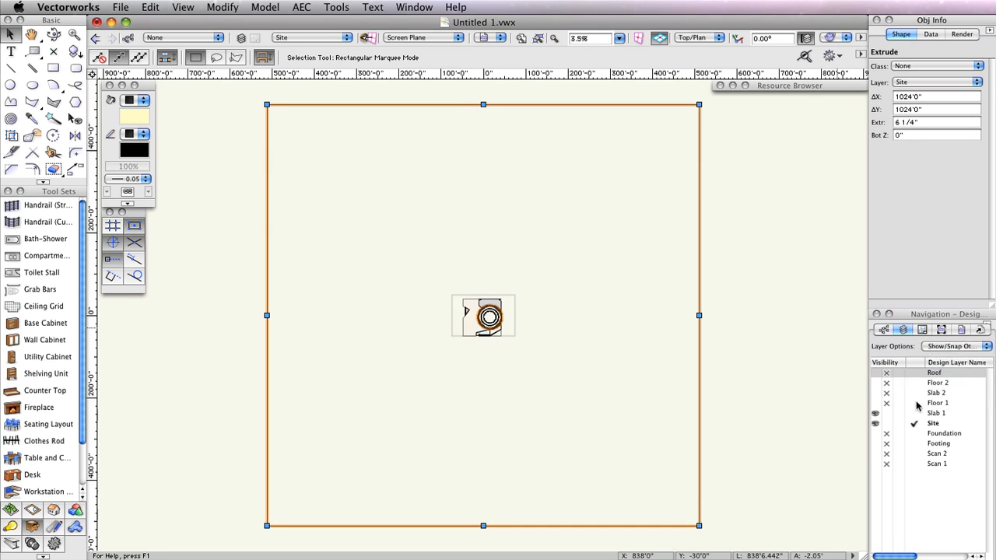
click(875, 404)
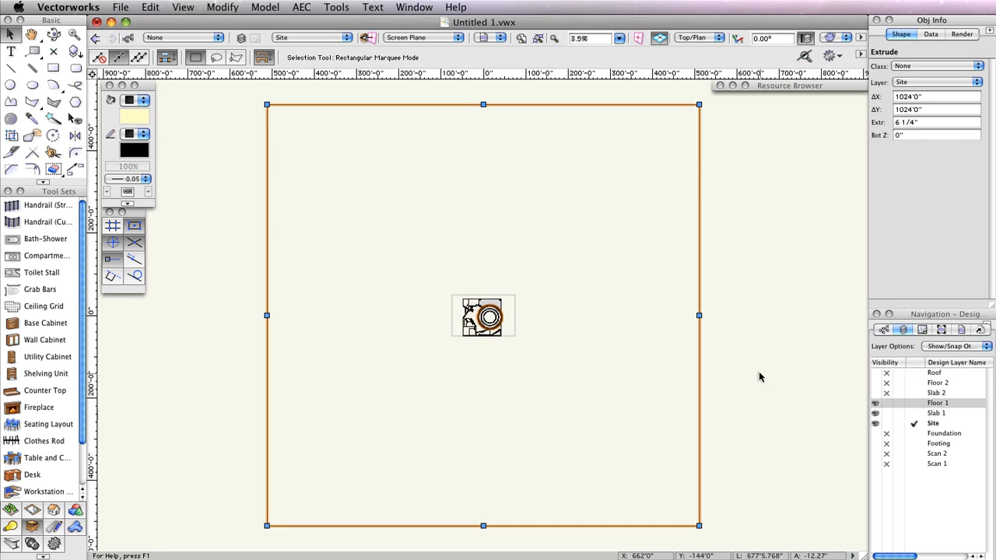
click(841, 37)
click(847, 129)
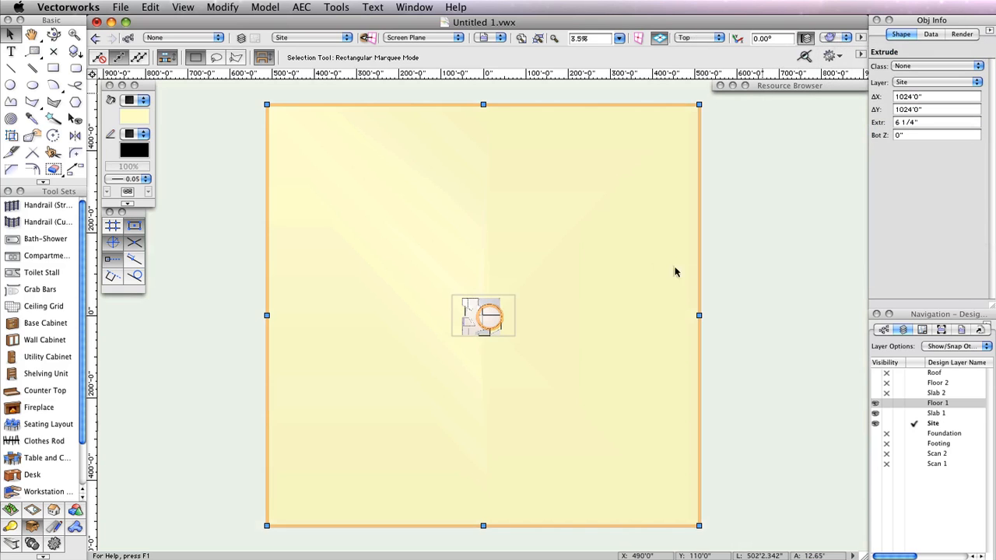
click(53, 35)
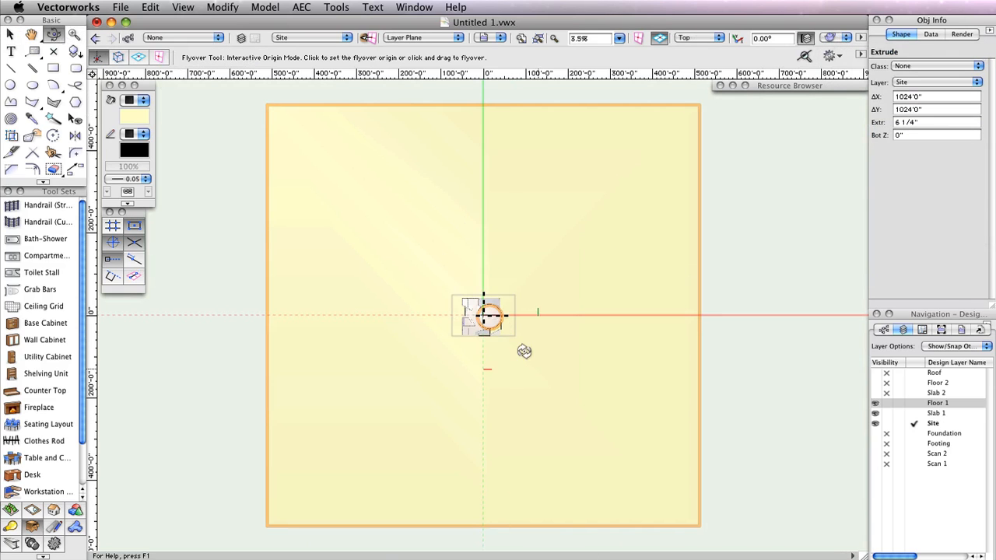
drag(524, 347, 518, 290)
scroll(490, 307, up, 6)
drag(464, 321, 626, 336)
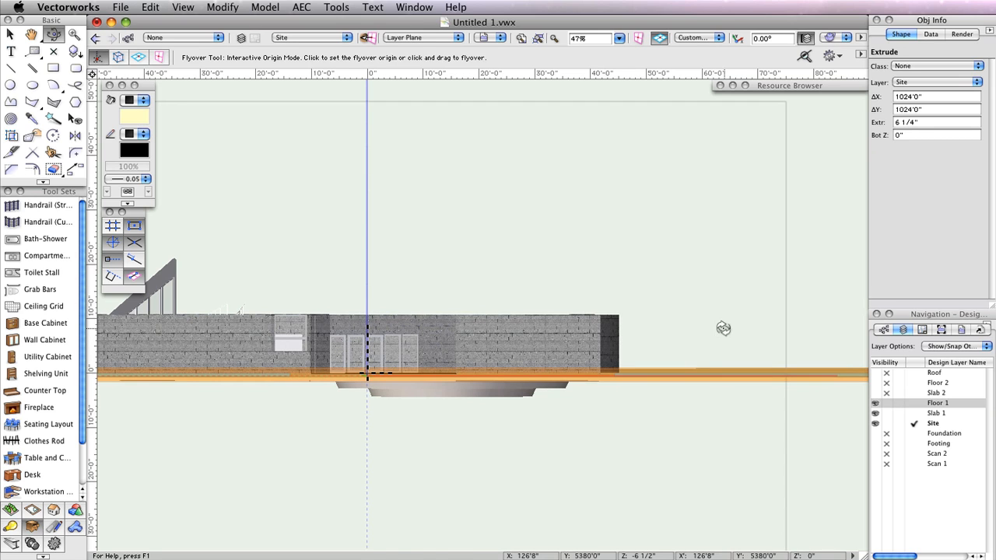
- Return to Top/Plan, hide the Site layer and make Slab 1 the active layer
key(F5)
drag(671, 335, 827, 266)
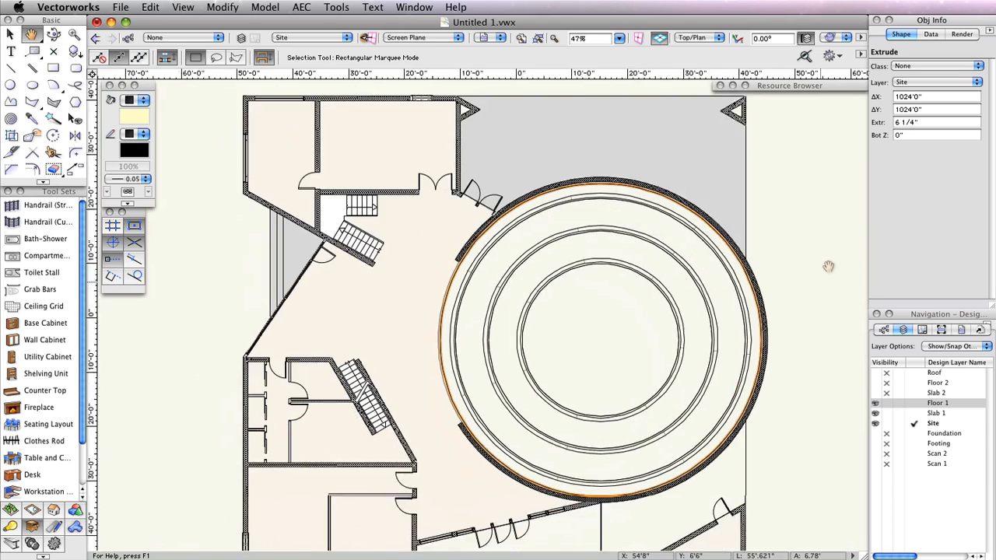
key(super+s)
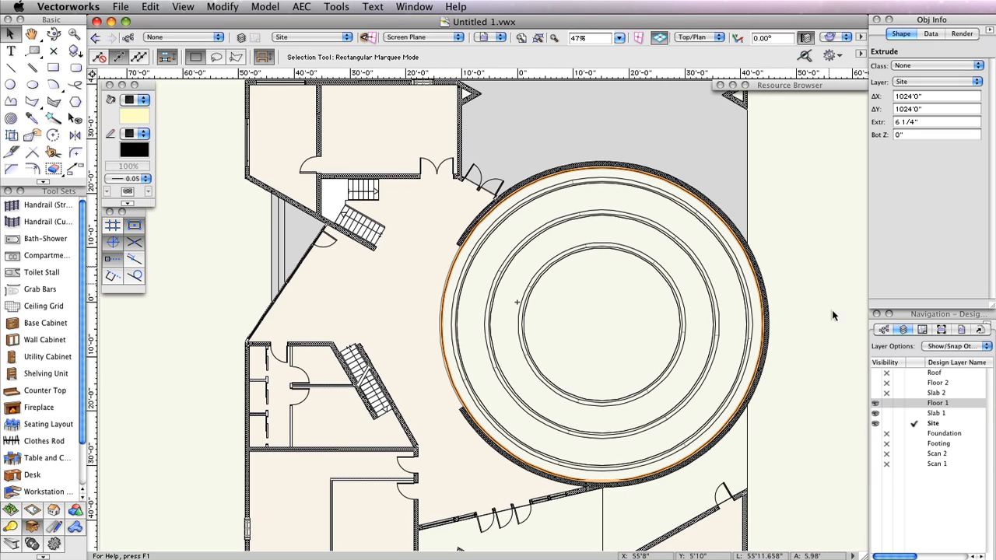
click(887, 424)
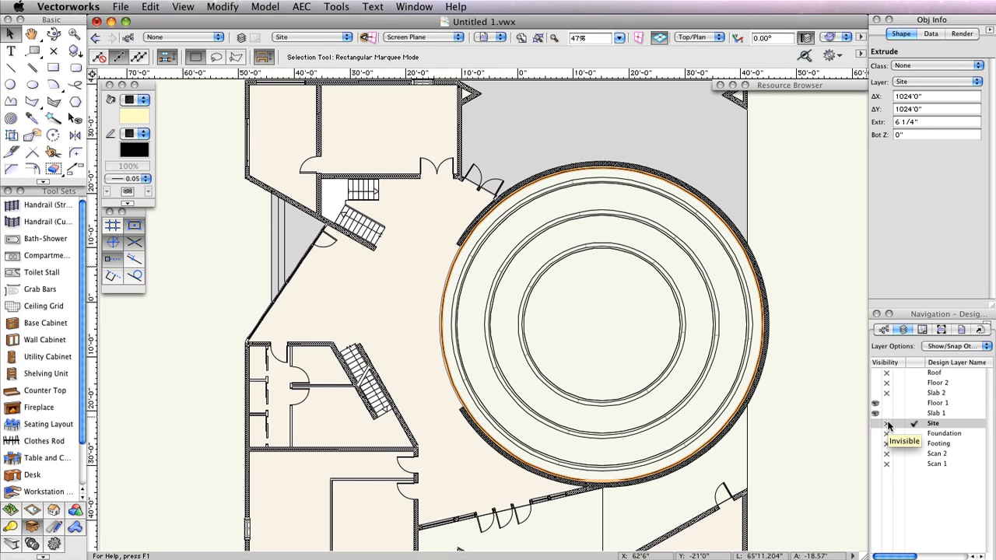
click(915, 413)
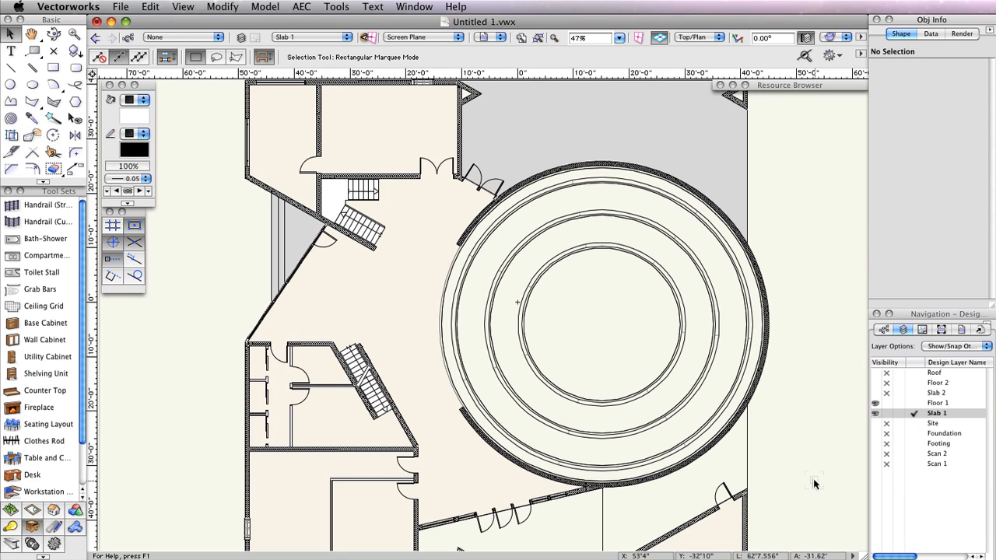
- Create viewport 'Floor Plan 1' on a new sheet layer A-1 titled '1st Floor Plan'
click(183, 6)
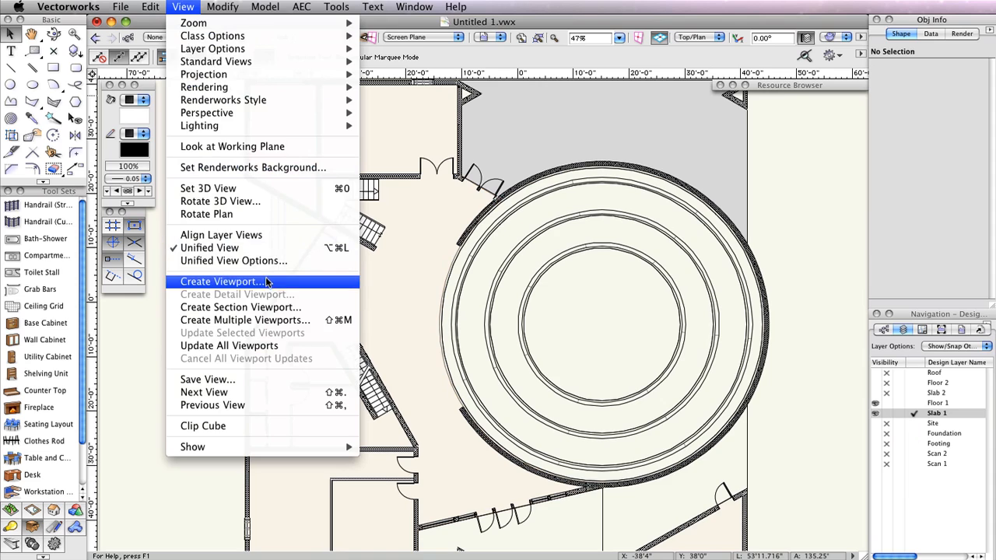
click(264, 281)
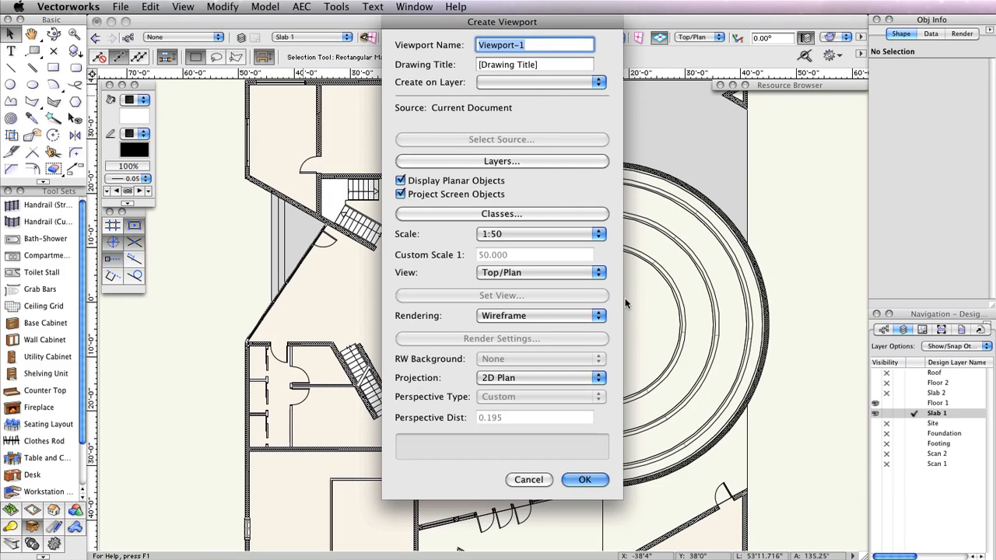
text(Floor Plan 1)
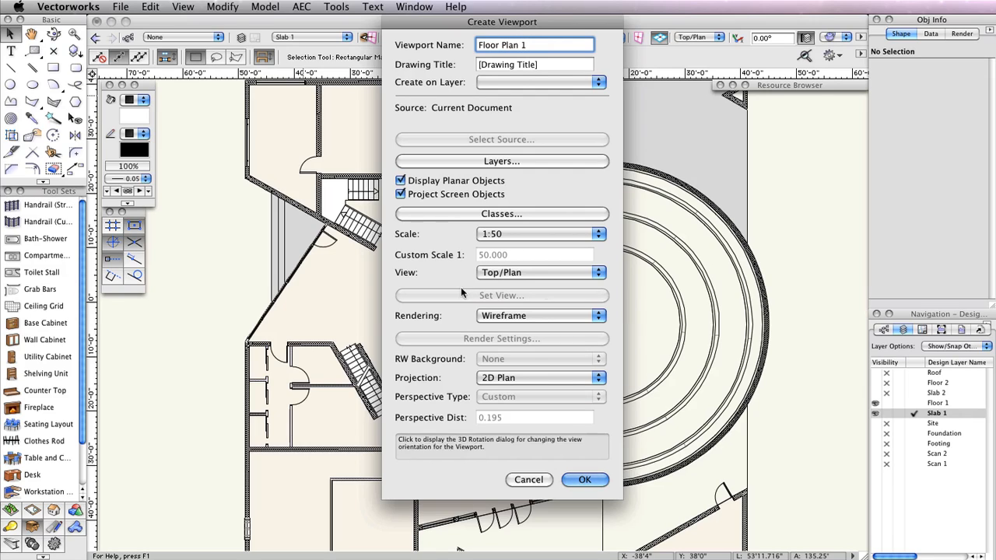
click(520, 83)
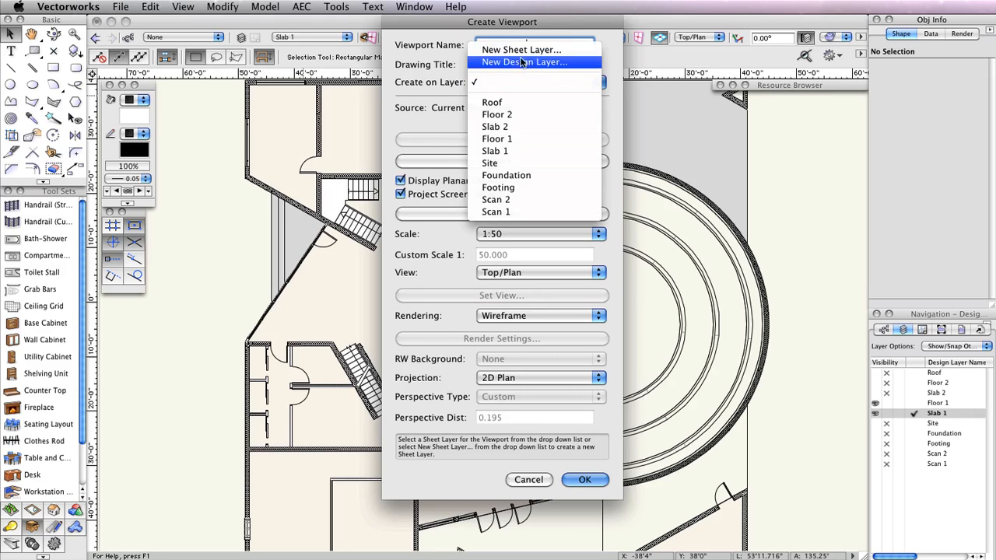
click(522, 50)
drag(675, 146, 537, 137)
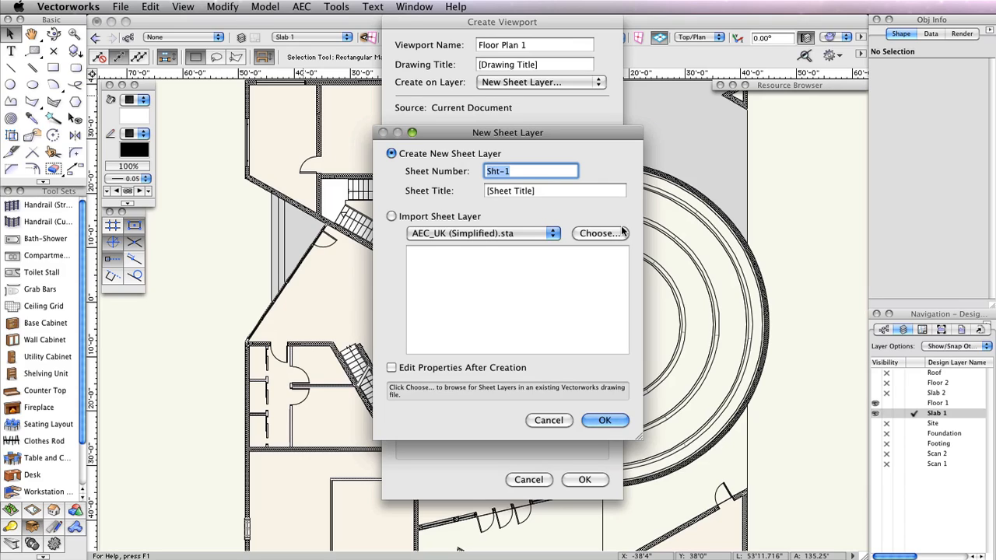
text(A-1)
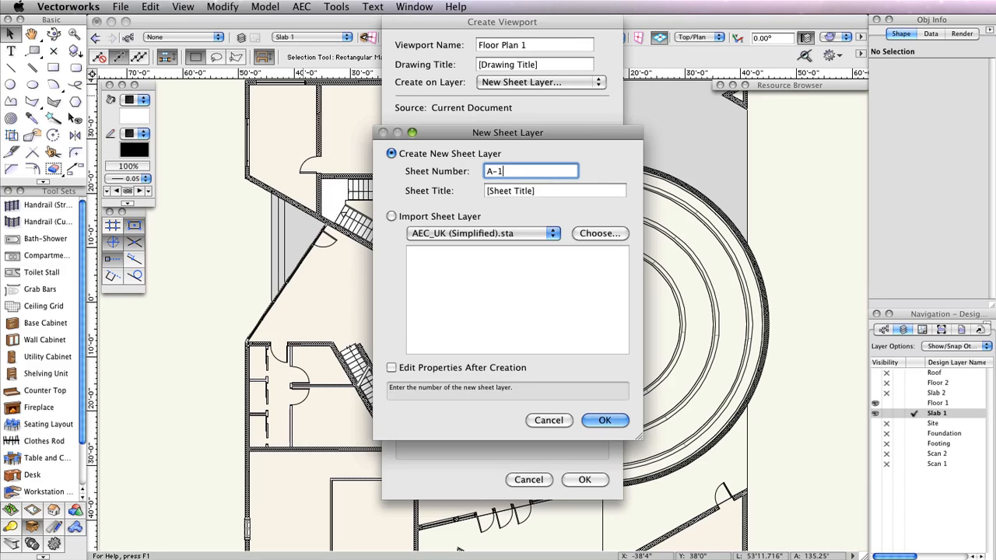
key(Tab)
text(1s)
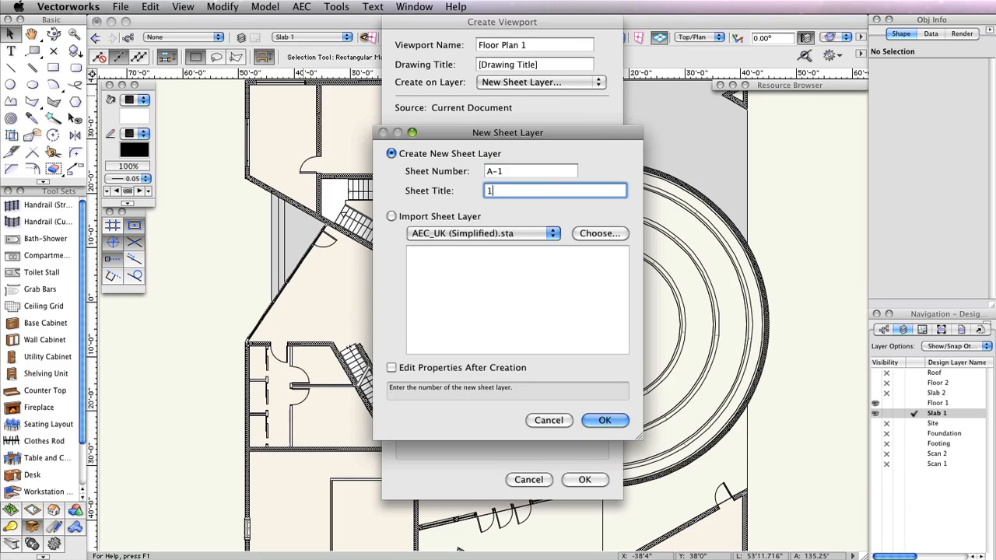
text(t Floor Plan)
click(603, 420)
click(594, 476)
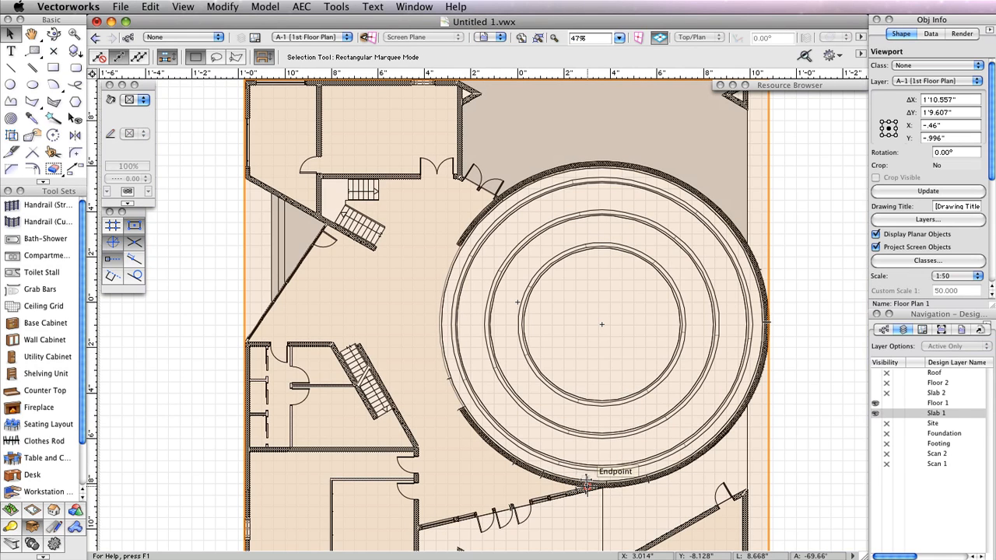
- Zoom out to 27% and pan so the entire A-1 sheet page is visible
scroll(831, 296, down, 3)
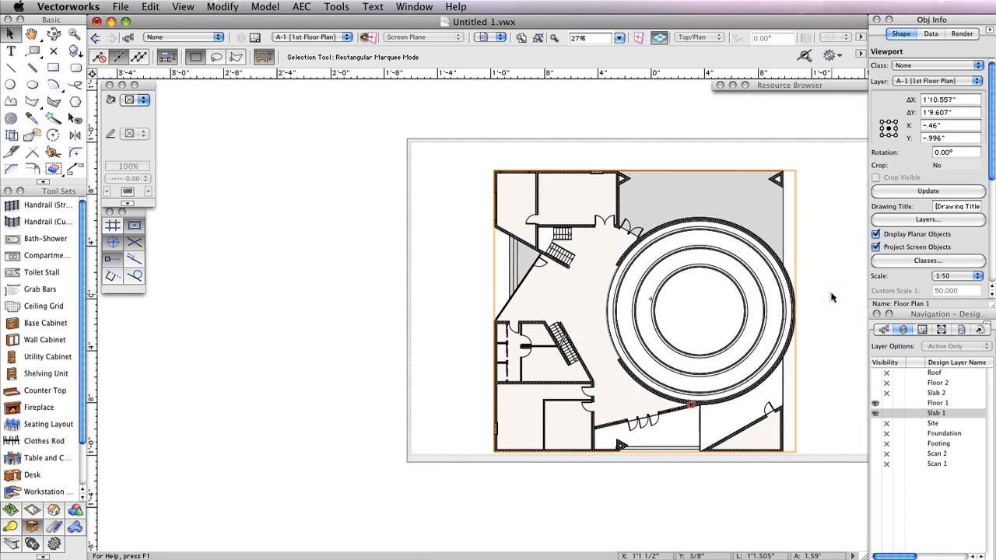
middle_drag(831, 296, 693, 303)
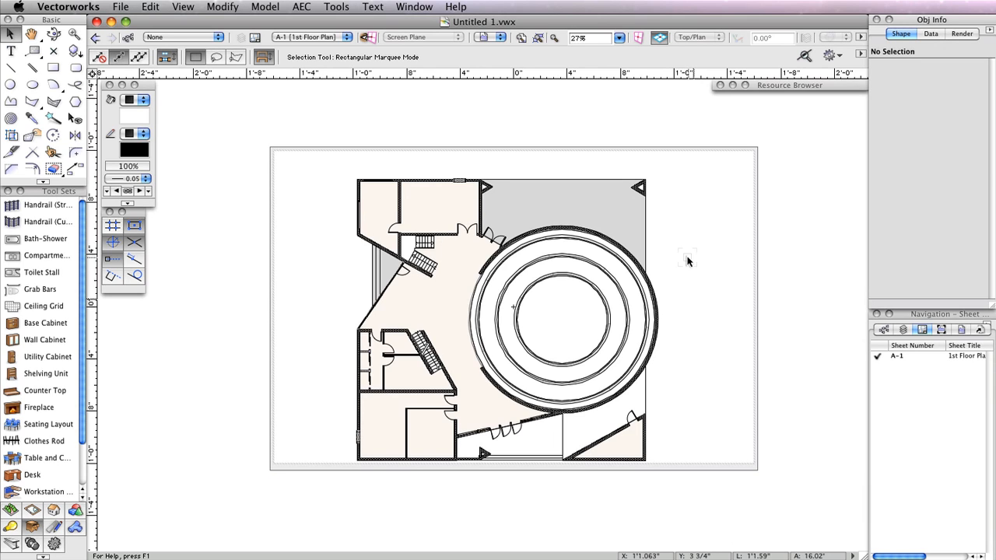
click(53, 528)
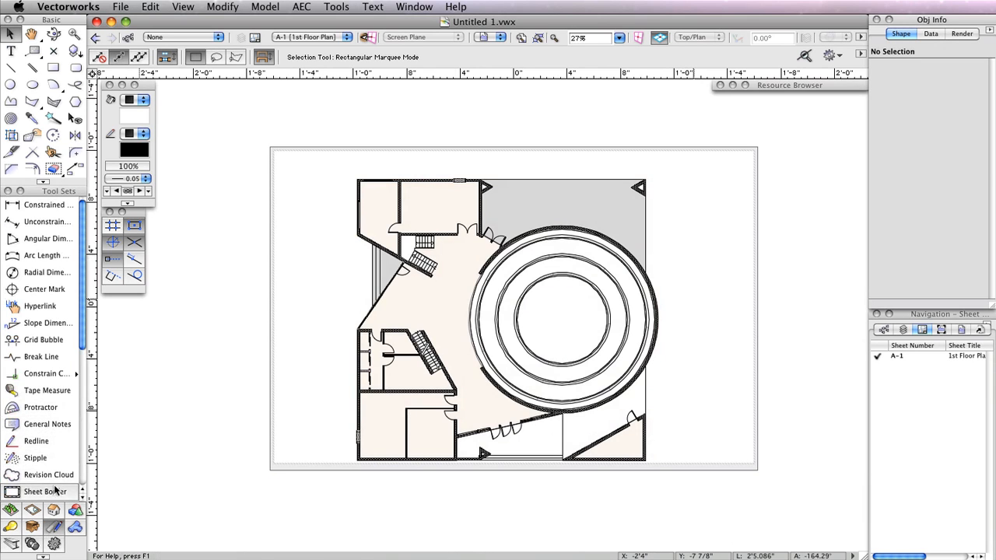
- Place a Sheet Border on A-1 using the US Arch NCS-2 title block
click(46, 491)
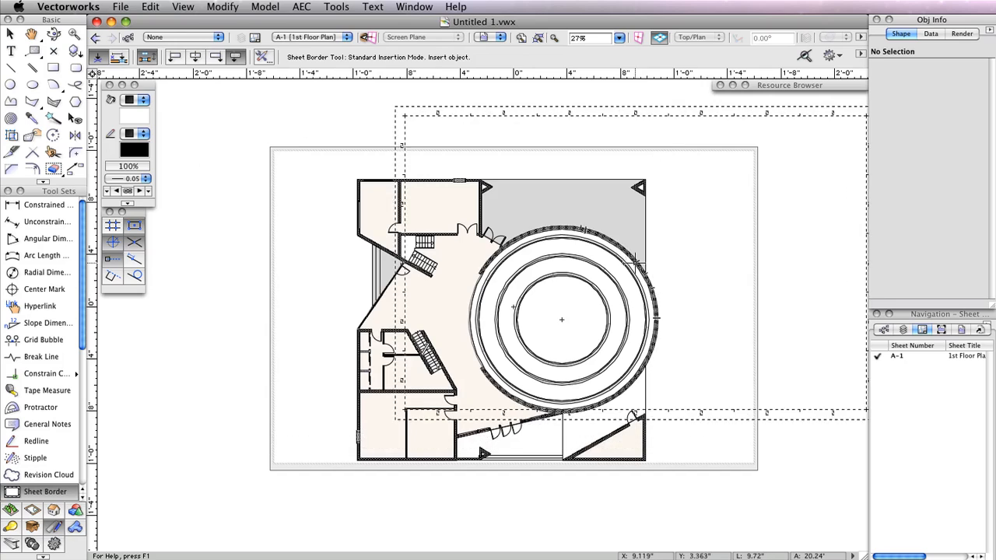
click(298, 296)
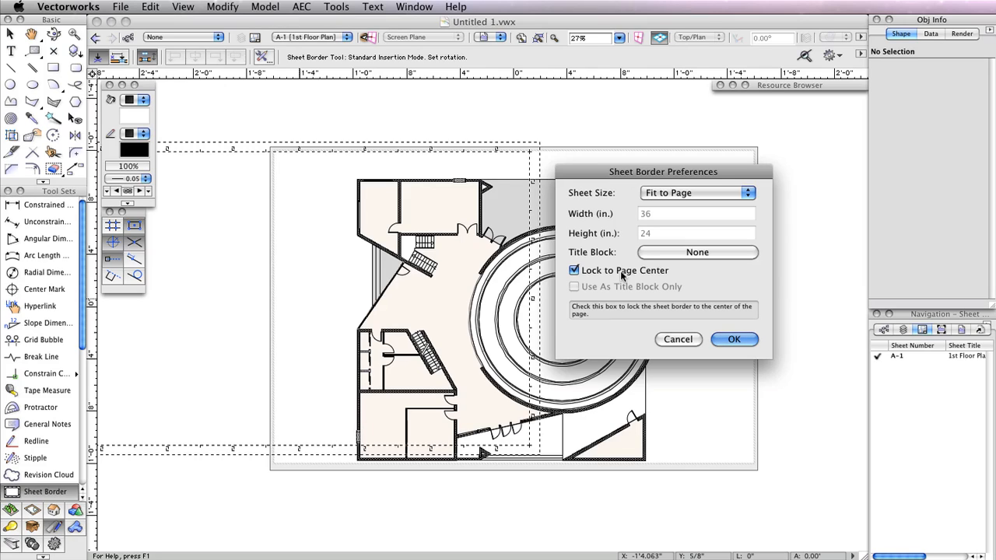
click(677, 255)
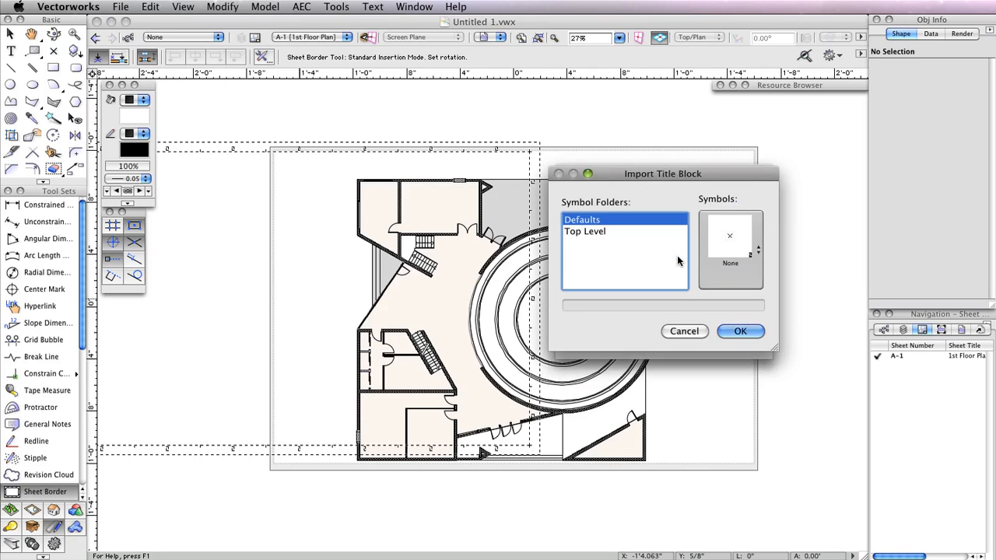
drag(699, 177, 539, 174)
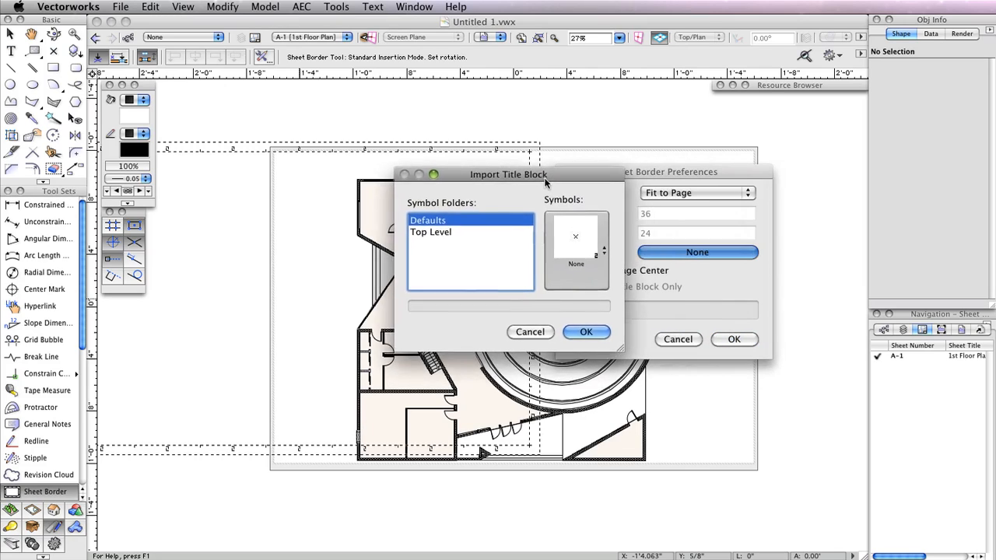
click(590, 230)
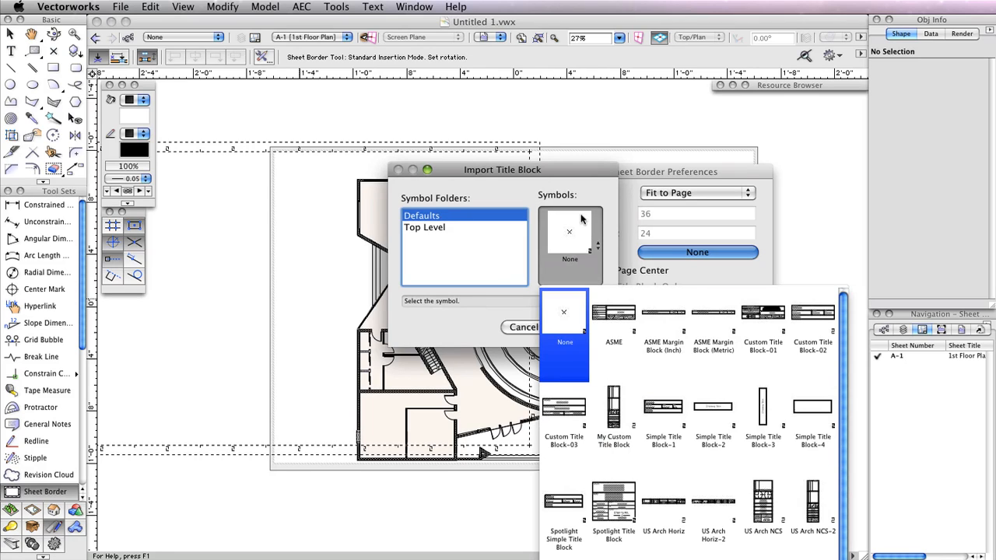
click(814, 498)
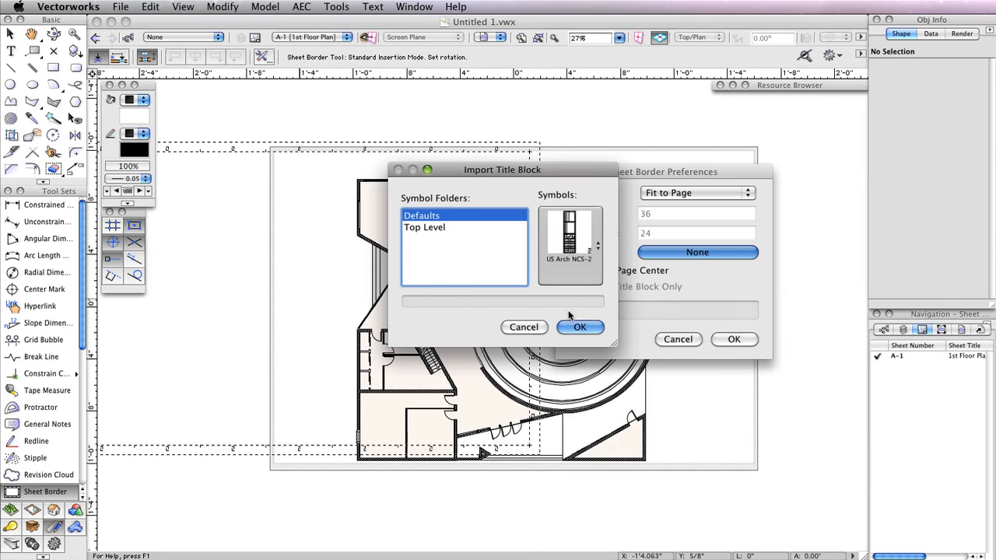
click(582, 325)
click(740, 339)
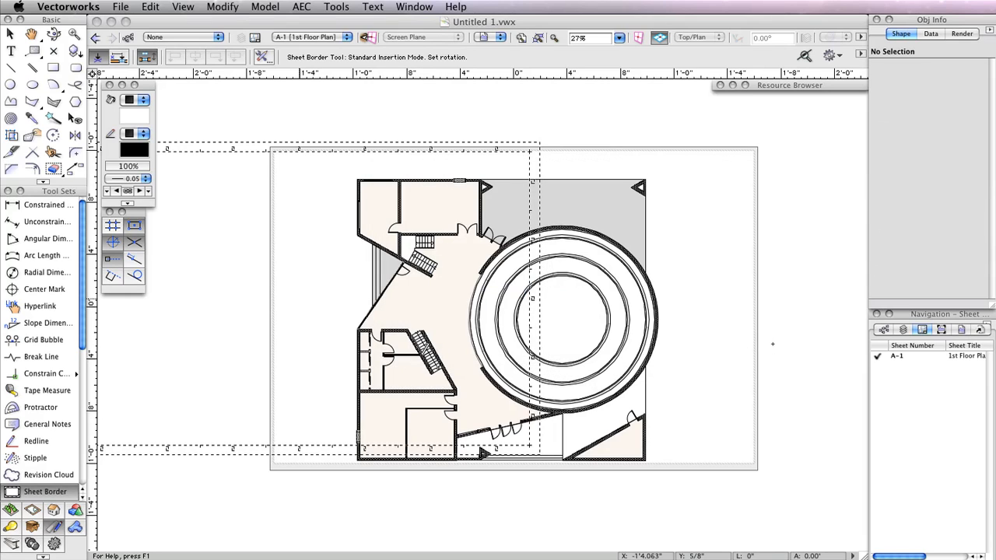
click(771, 344)
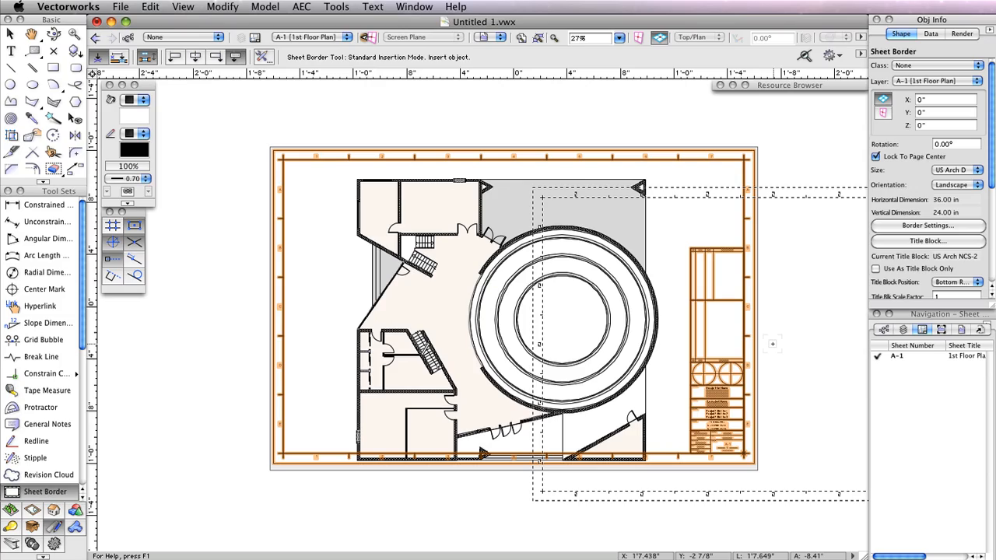
- Zoom to the title block and open its fields for editing
scroll(781, 426, up, 3)
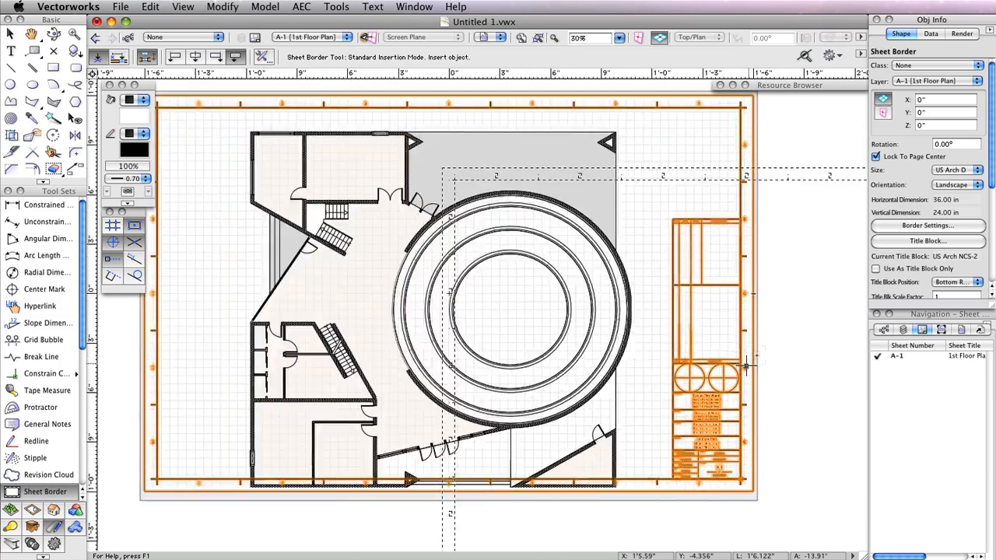
scroll(782, 427, up, 3)
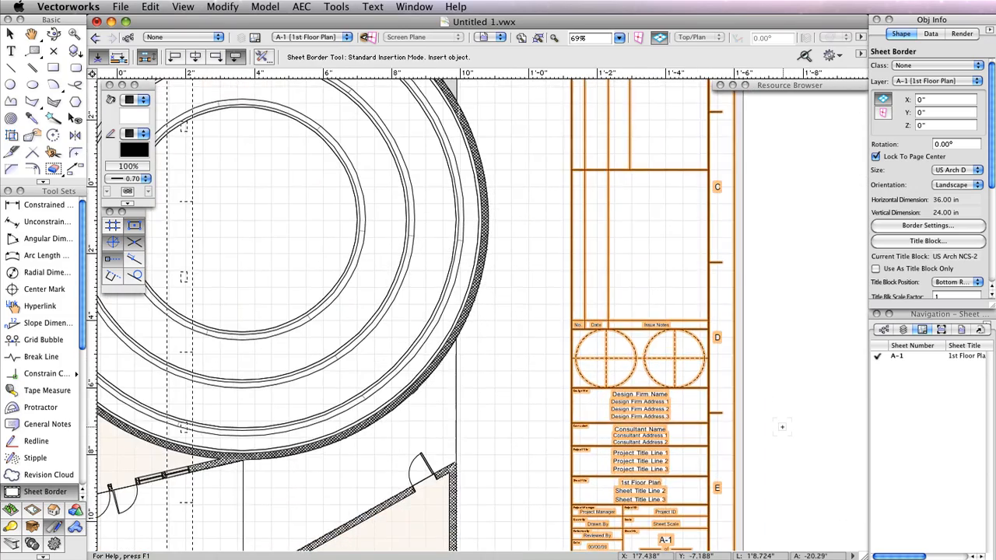
middle_drag(782, 426, 823, 312)
key(x)
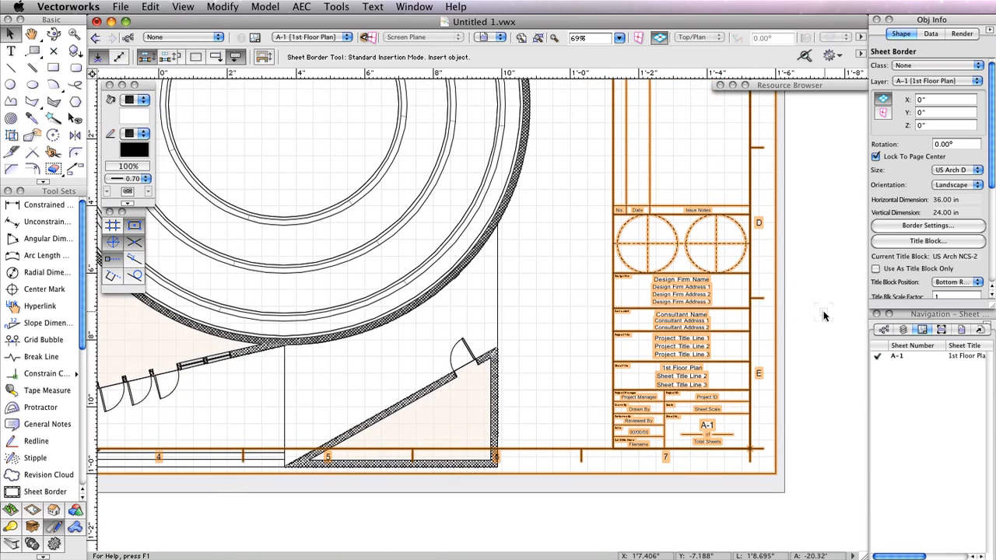
click(725, 319)
double_click(704, 308)
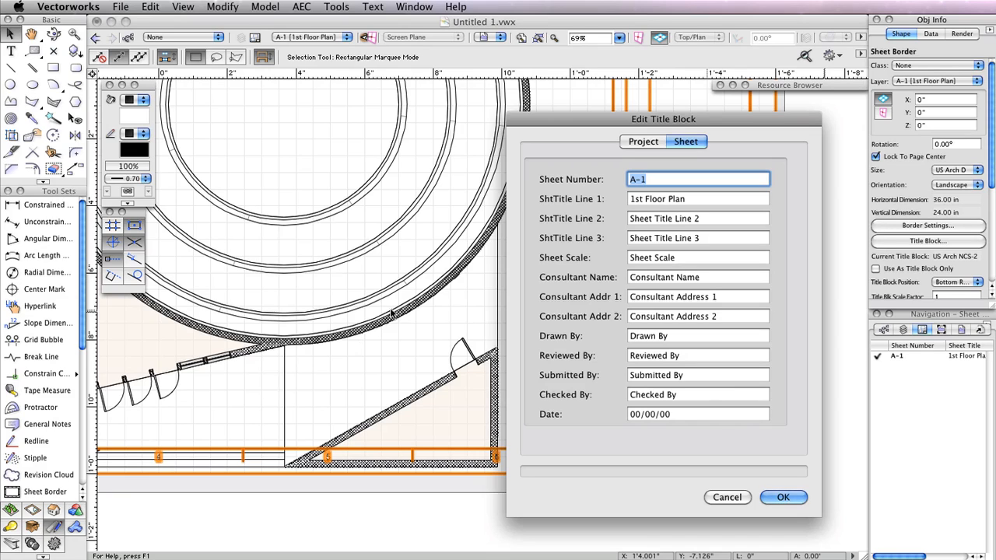
- Blank sheet title lines 2 and 3 and set the sheet scale to As Noted
click(642, 143)
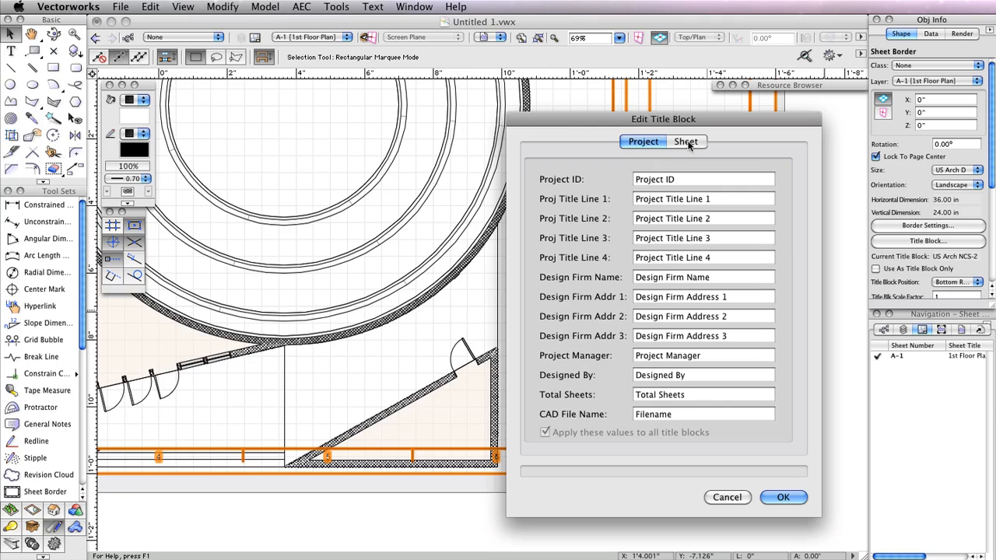
click(688, 143)
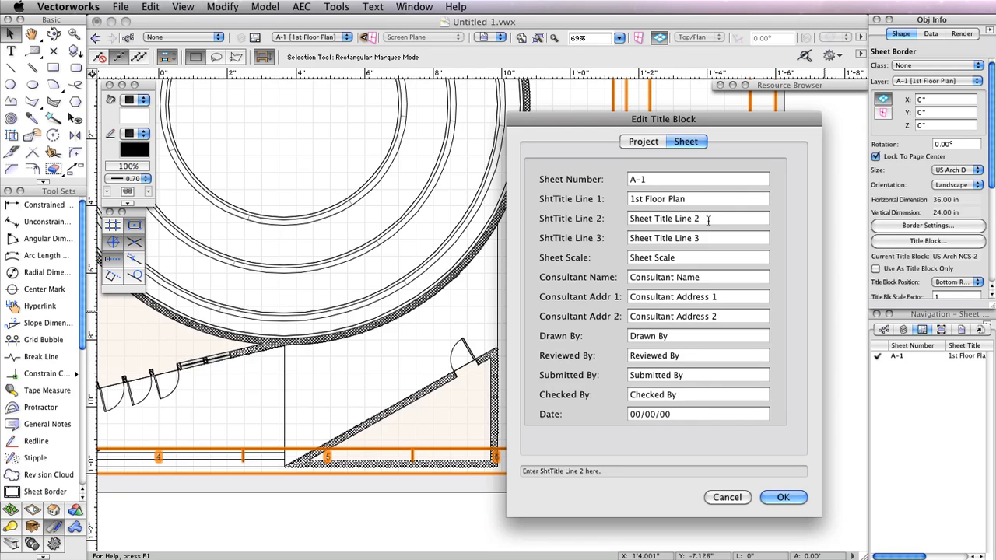
triple_click(708, 221)
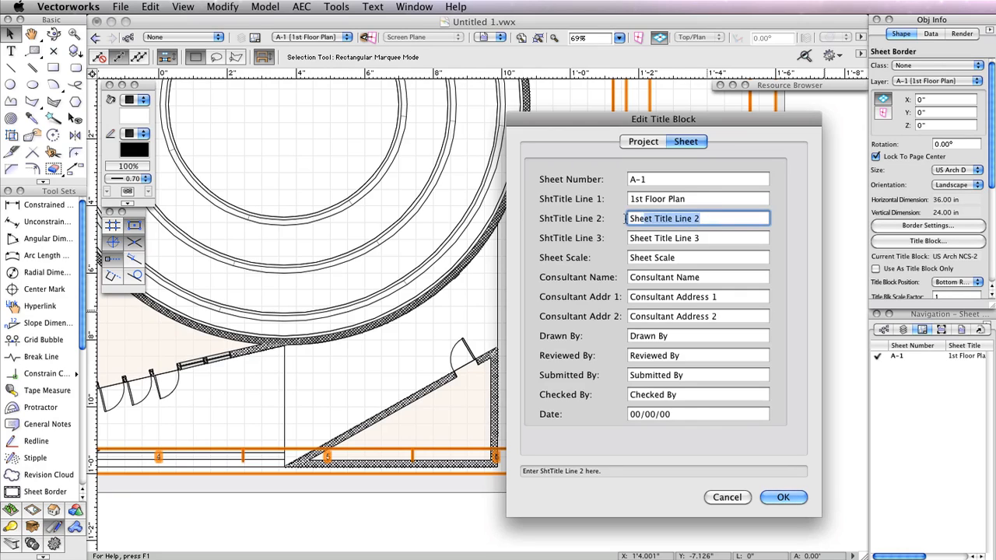
key(BackSpace)
triple_click(724, 241)
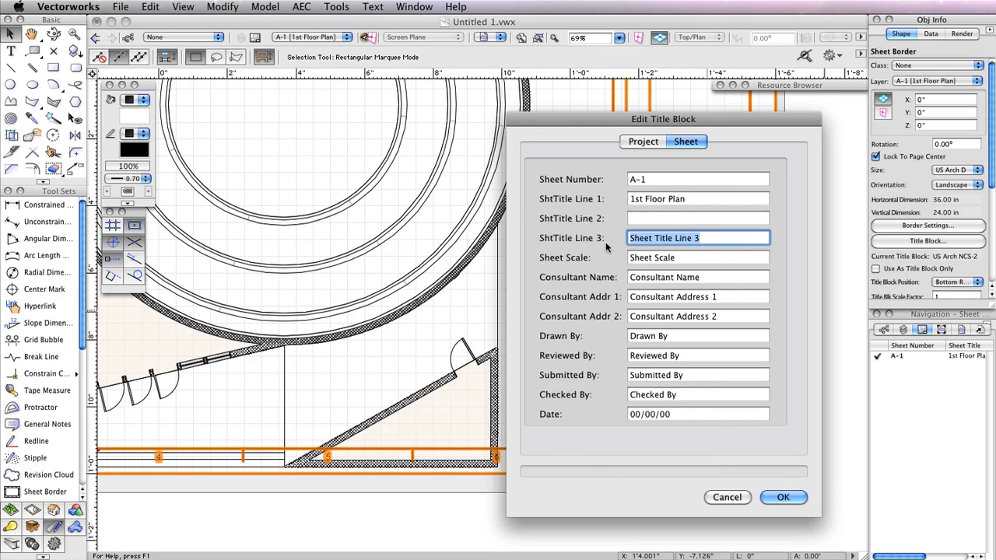
key(BackSpace)
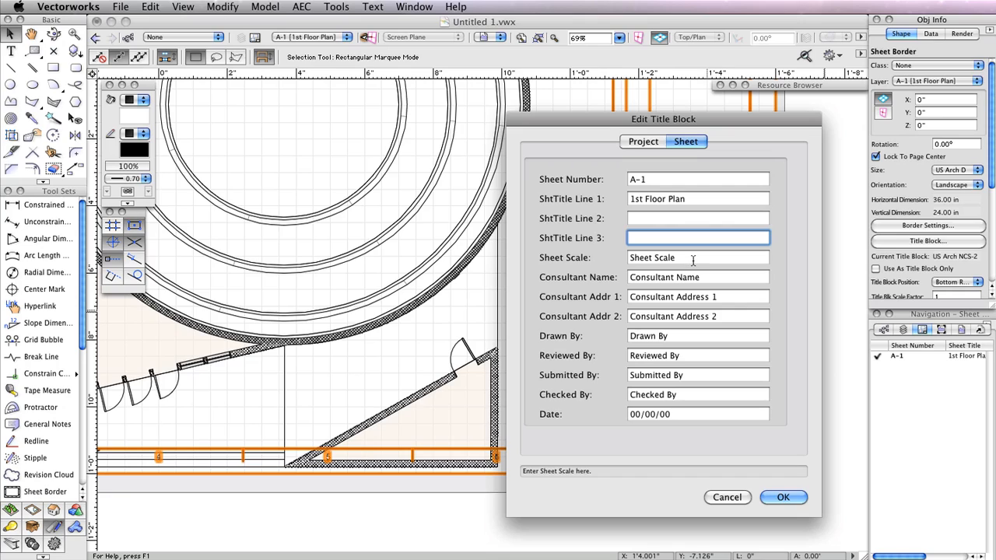
key(Tab)
text(As)
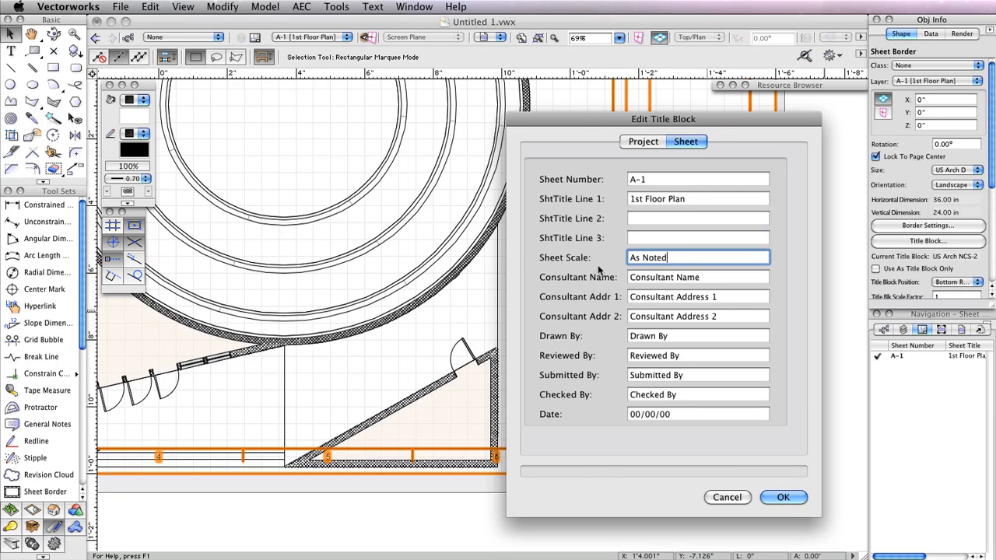
- Enter the consultant's name and two-line address, plus the drafter's name in Drawn By
triple_click(710, 277)
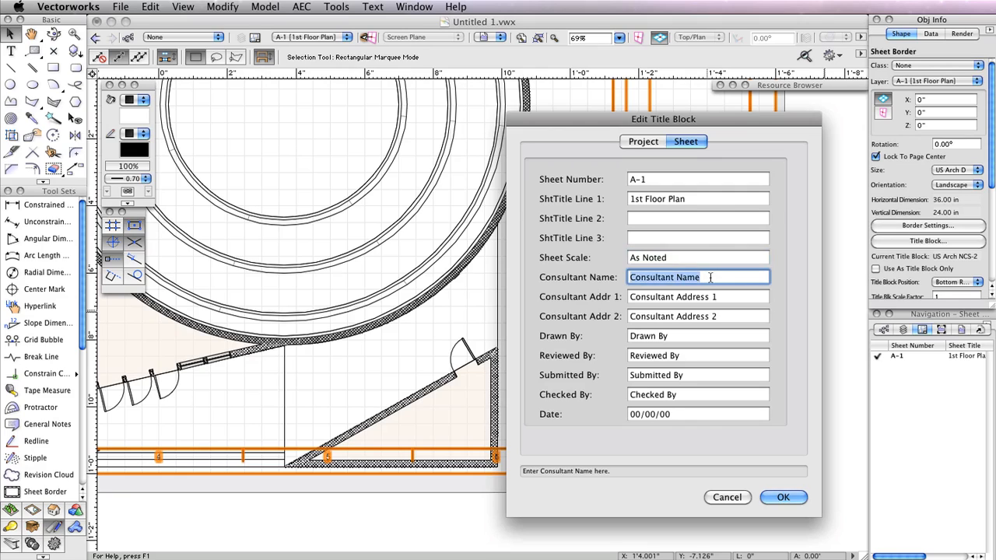
text(J. Smith)
key(Tab)
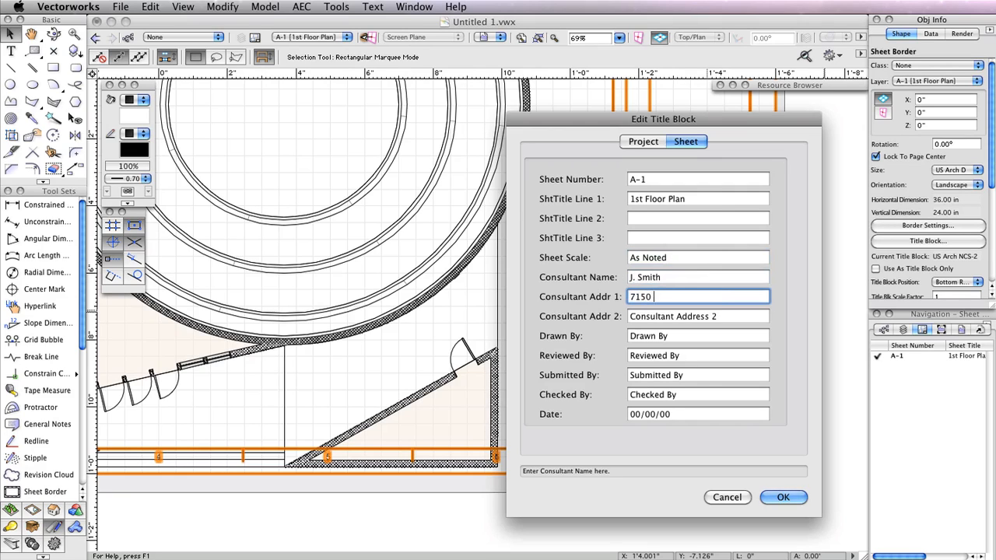
key(Tab)
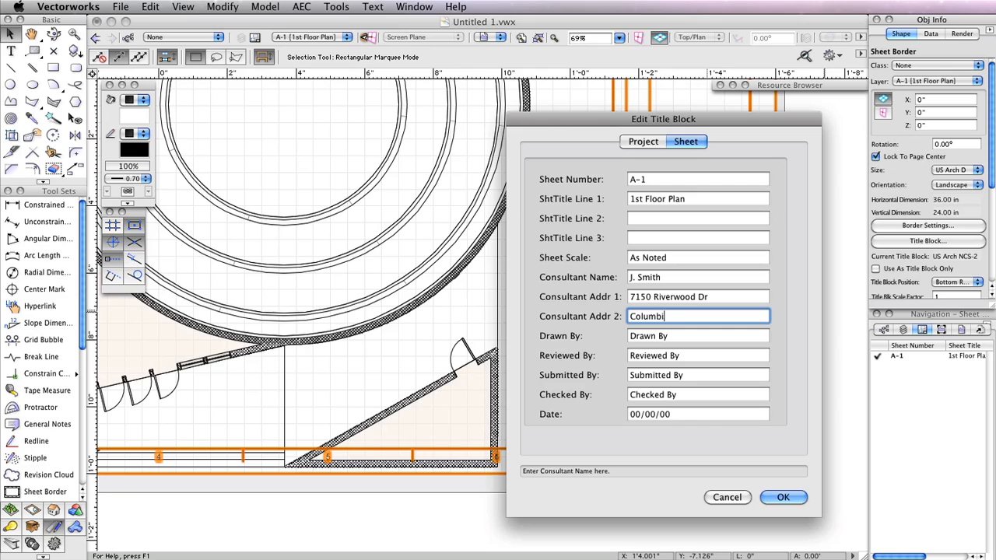
key(Tab)
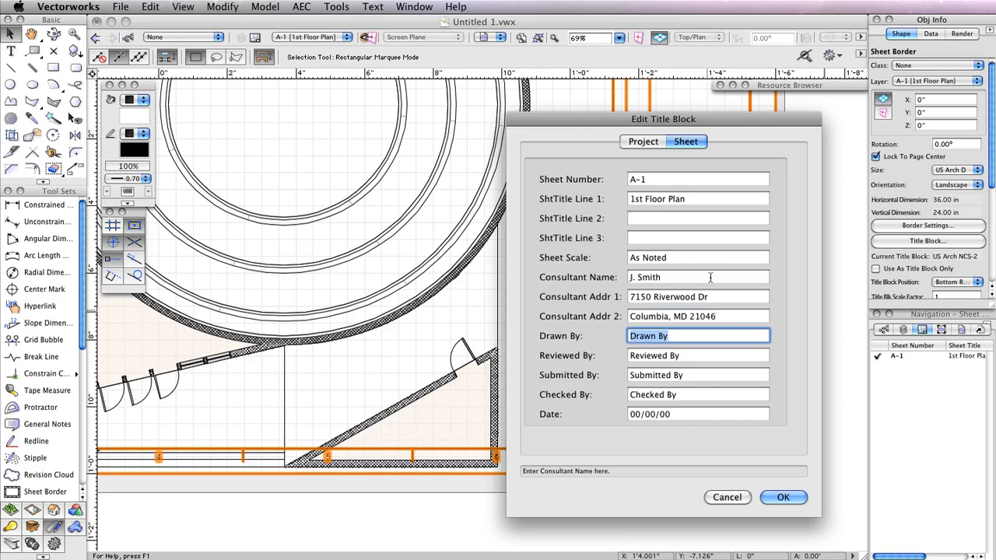
text(a. Timmons)
- Clear the reviewed, submitted and checked-by fields, set the date 09/18/2012, and apply
key(Tab)
key(BackSpace)
key(Tab)
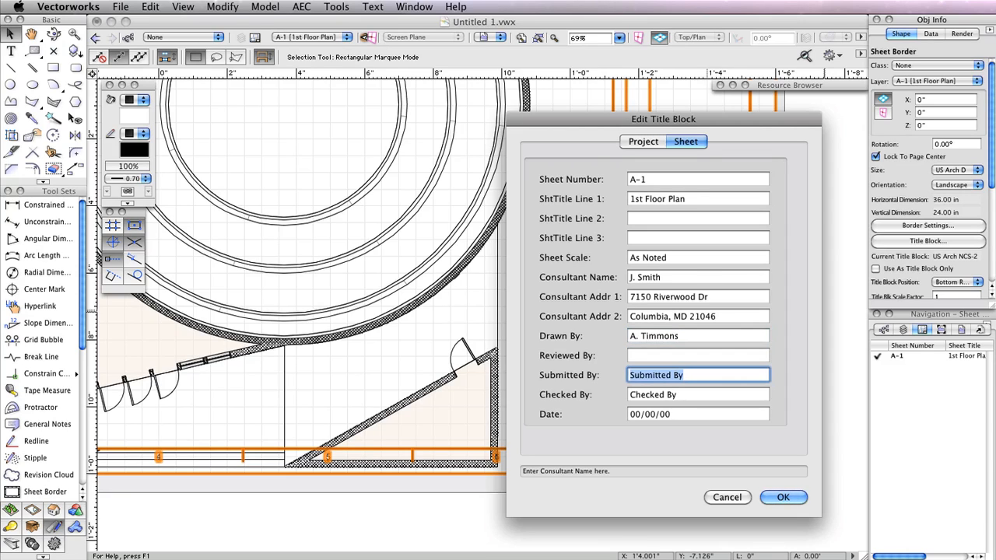
key(BackSpace)
key(Tab)
key(BackSpace)
key(Tab)
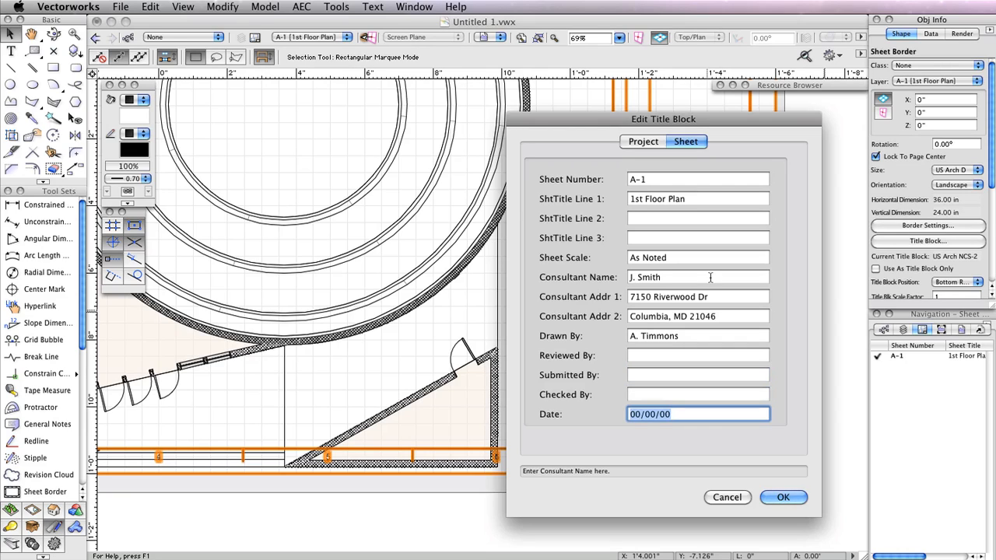
text(09/18/2012)
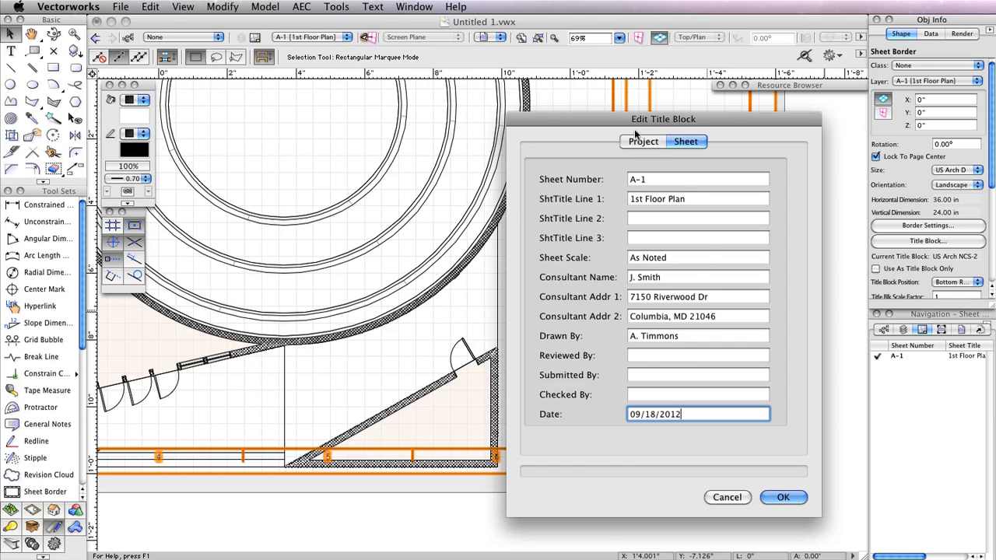
click(642, 141)
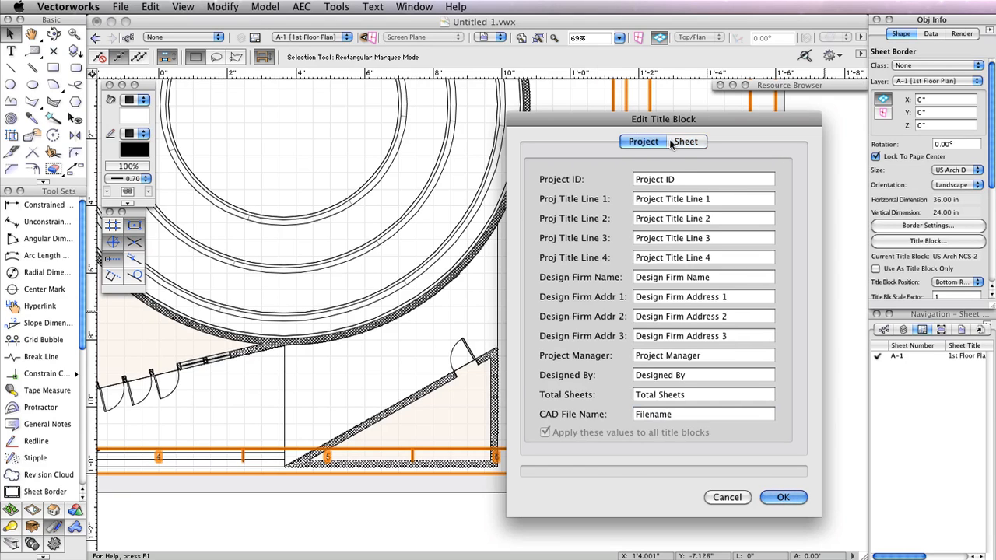
click(676, 143)
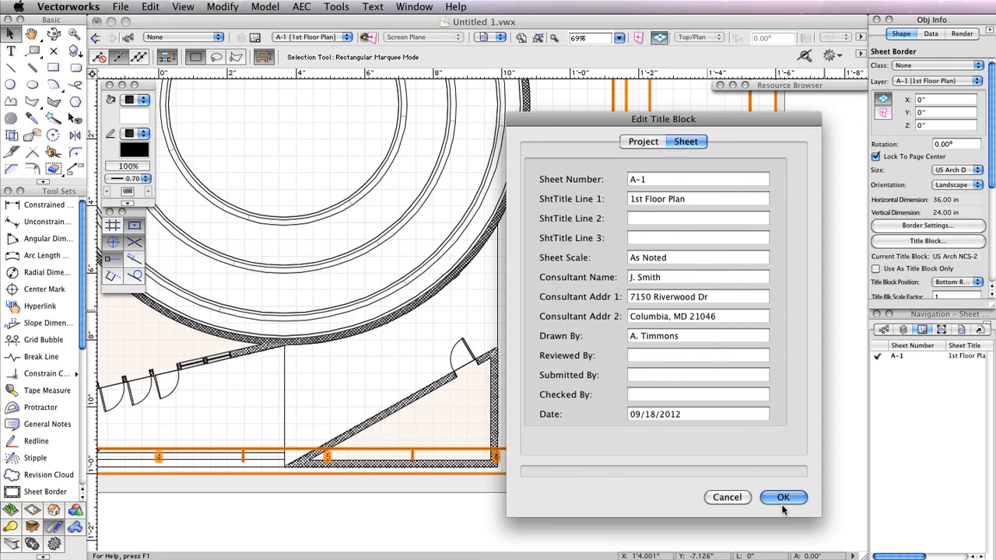
click(782, 501)
- Check the updated title block, nudge the floor-plan viewport upward, and open the sheet border settings
scroll(801, 319, up, 1)
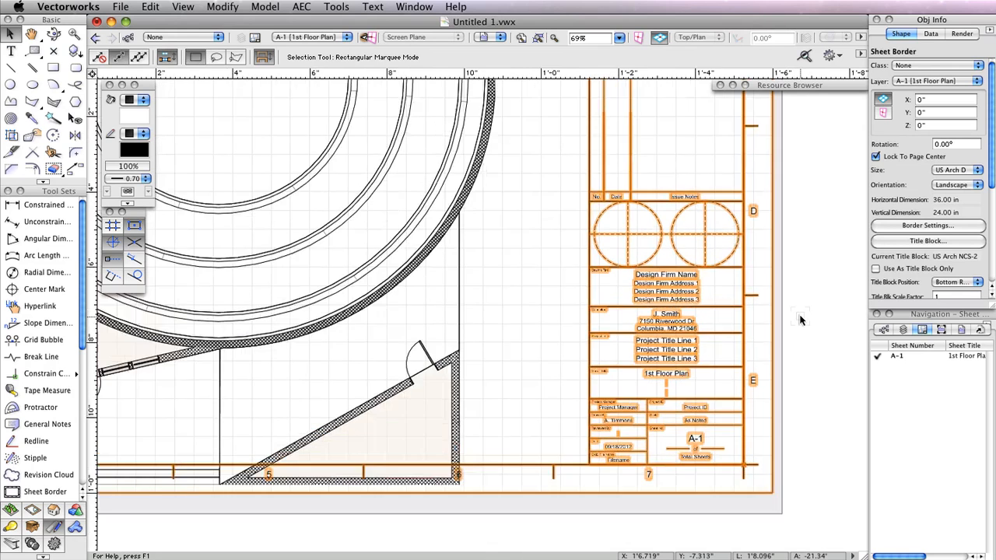
scroll(801, 320, up, 2)
middle_drag(798, 319, 813, 282)
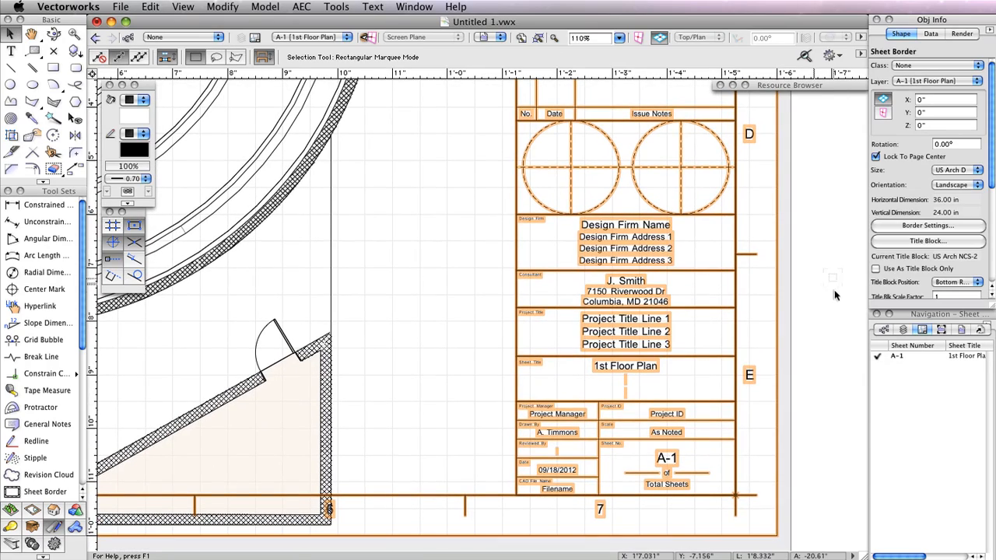
scroll(833, 305, down, 2)
scroll(832, 305, down, 2)
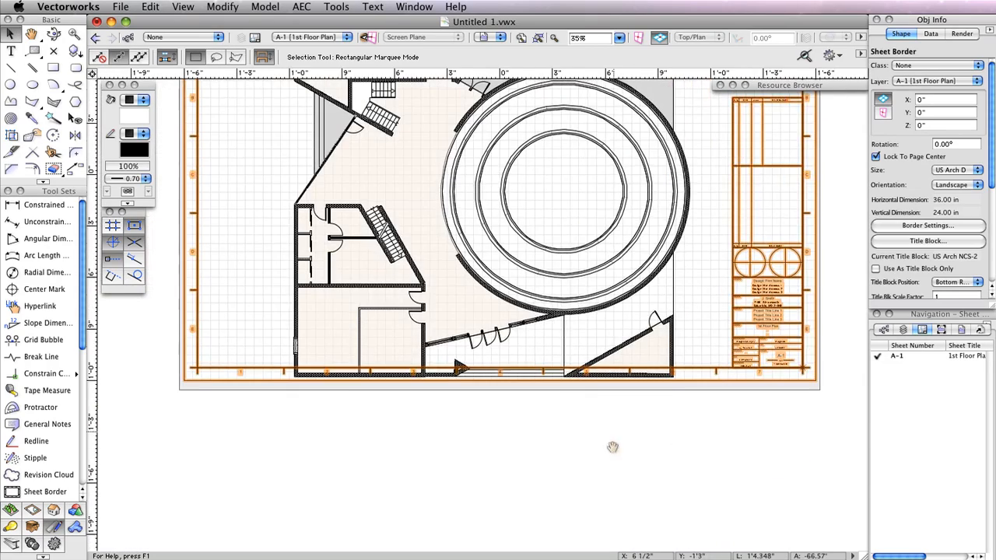
middle_drag(604, 485, 599, 515)
click(542, 293)
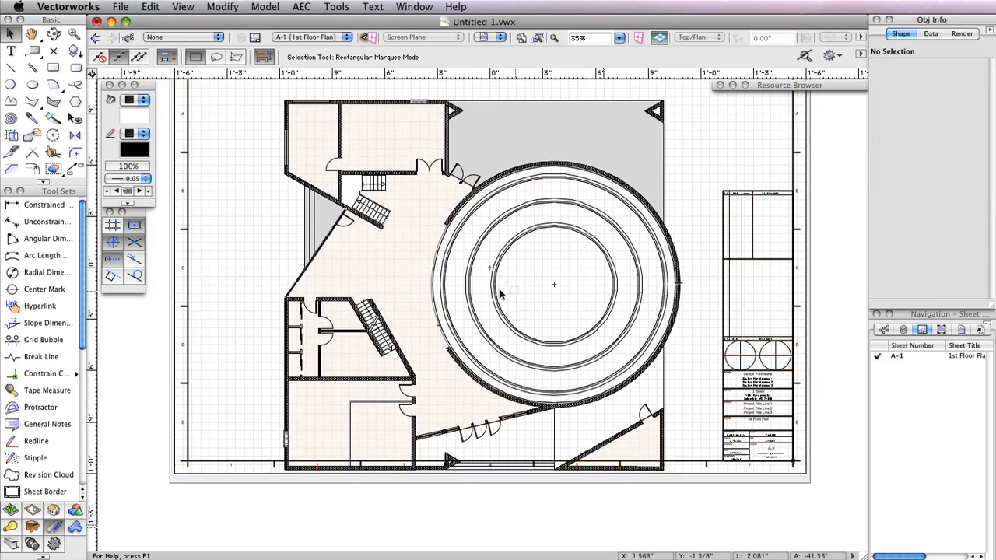
drag(470, 284, 469, 265)
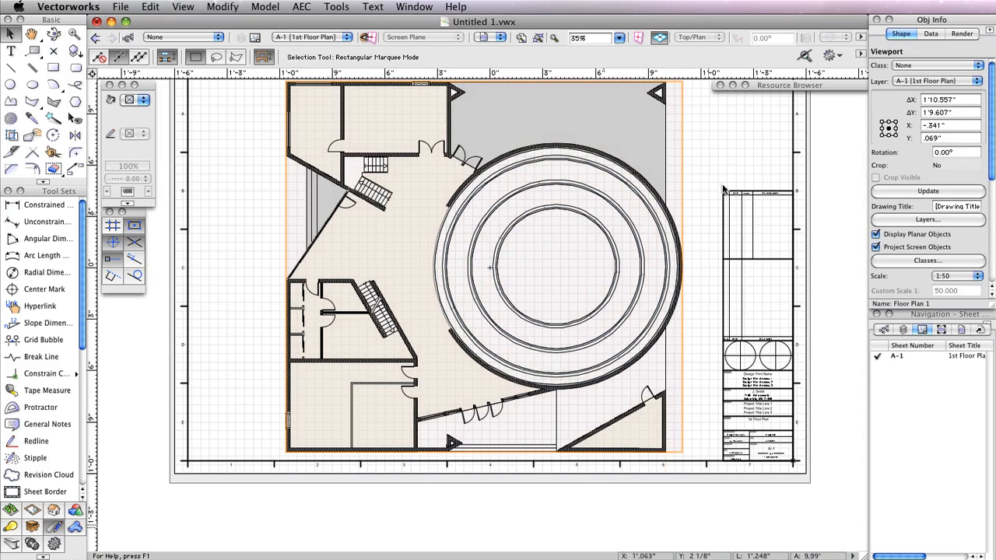
drag(723, 159, 723, 196)
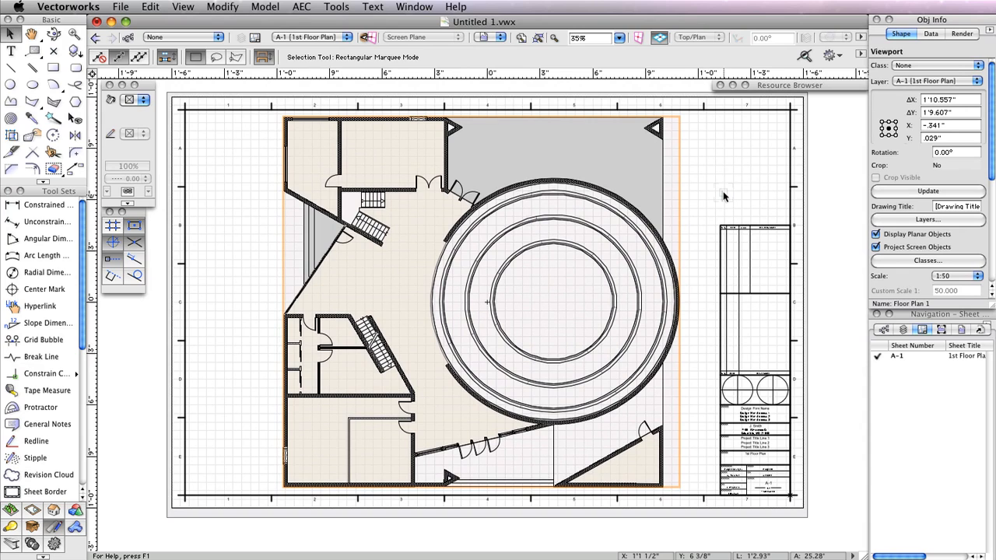
click(788, 188)
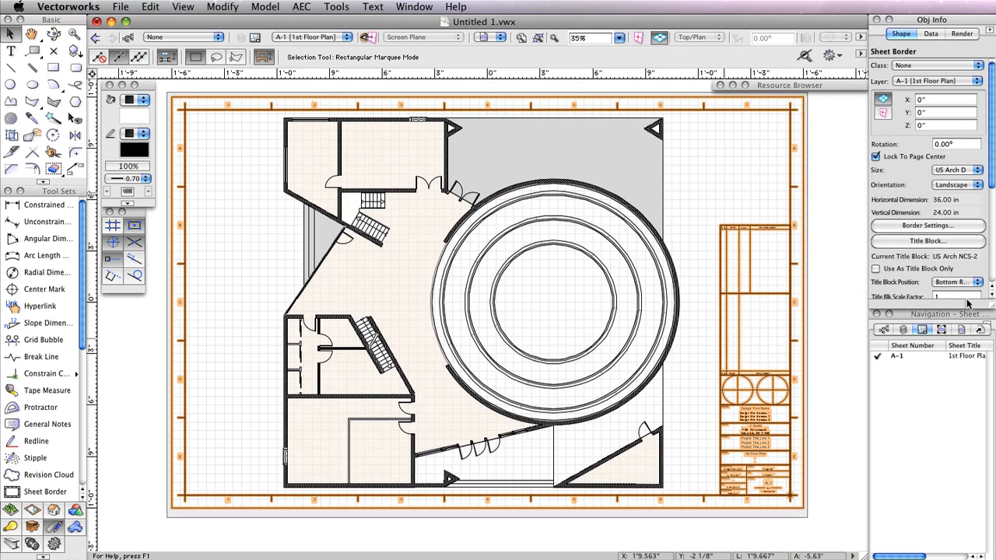
click(952, 225)
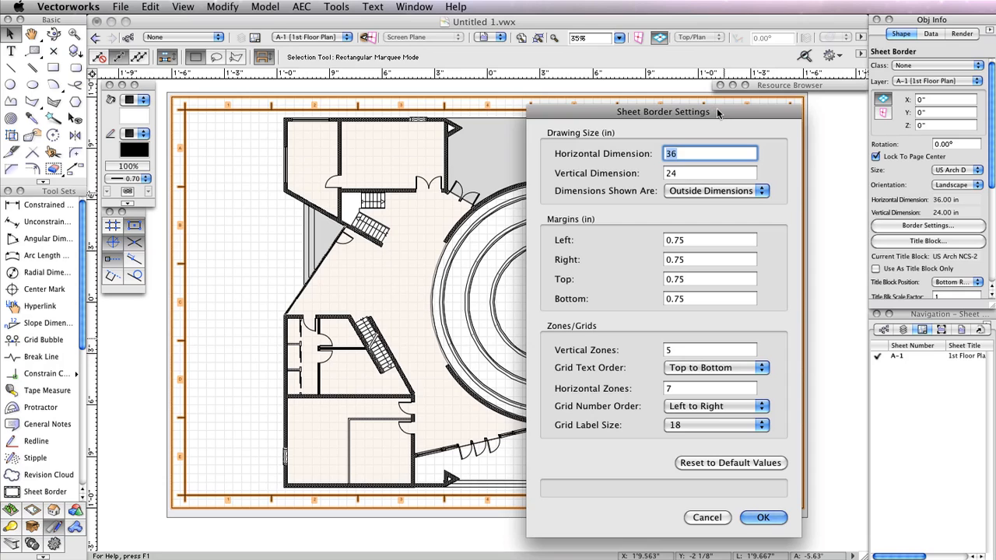
- Set sheet border margins to Left 1, Right 0.5, Top 0.5 and Bottom 0.5 inches
drag(710, 112, 607, 87)
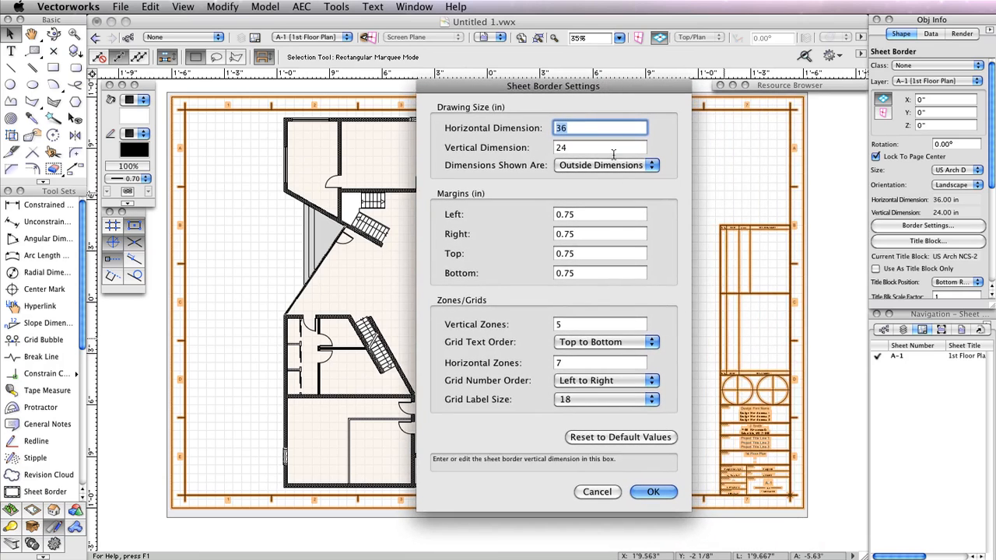
click(598, 215)
double_click(598, 215)
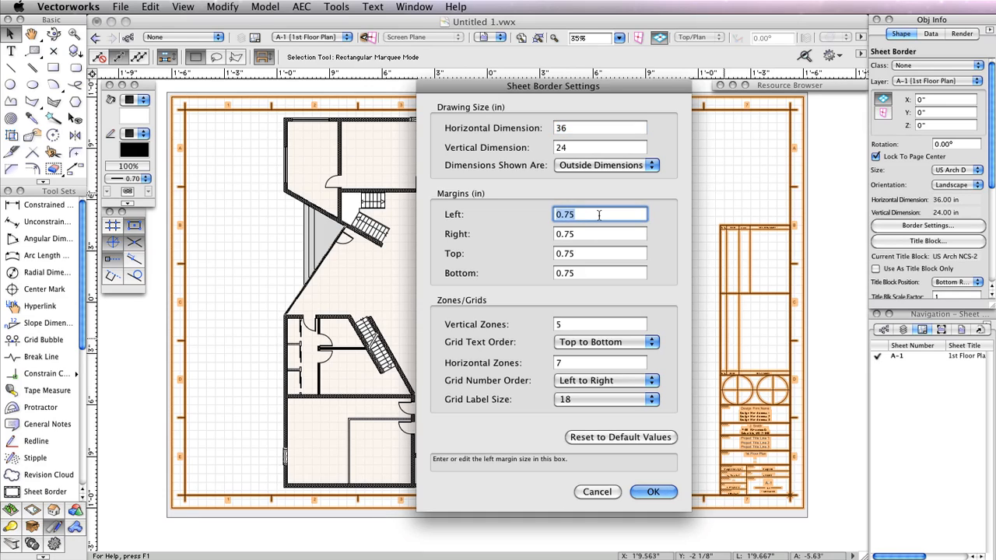
text(1)
key(Tab)
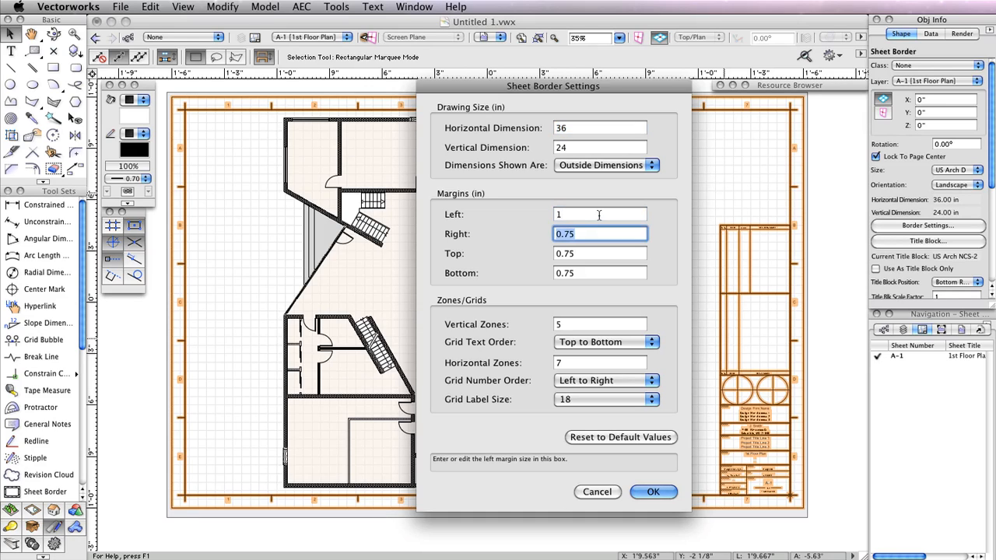
text(.5)
key(Tab)
text(.5)
key(Tab)
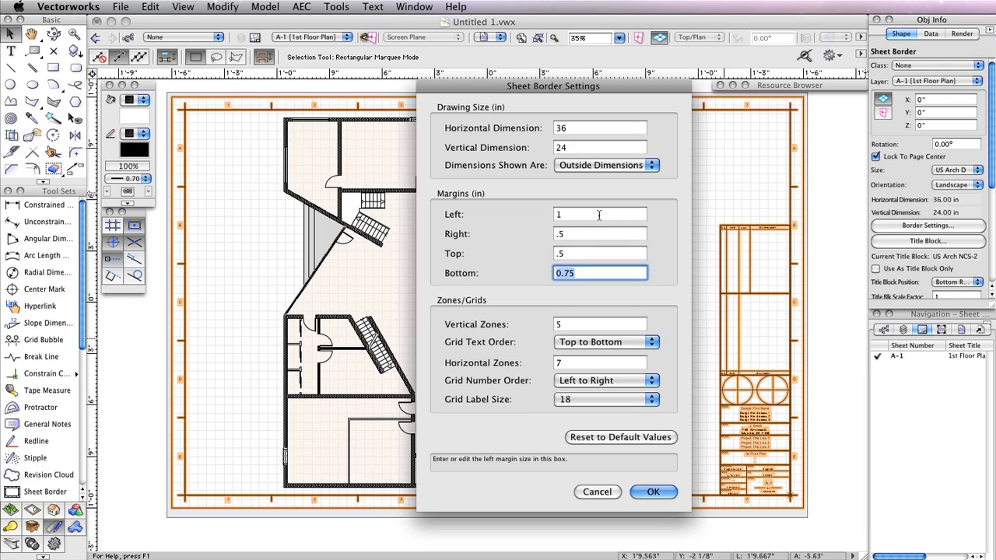
text(.5)
click(653, 492)
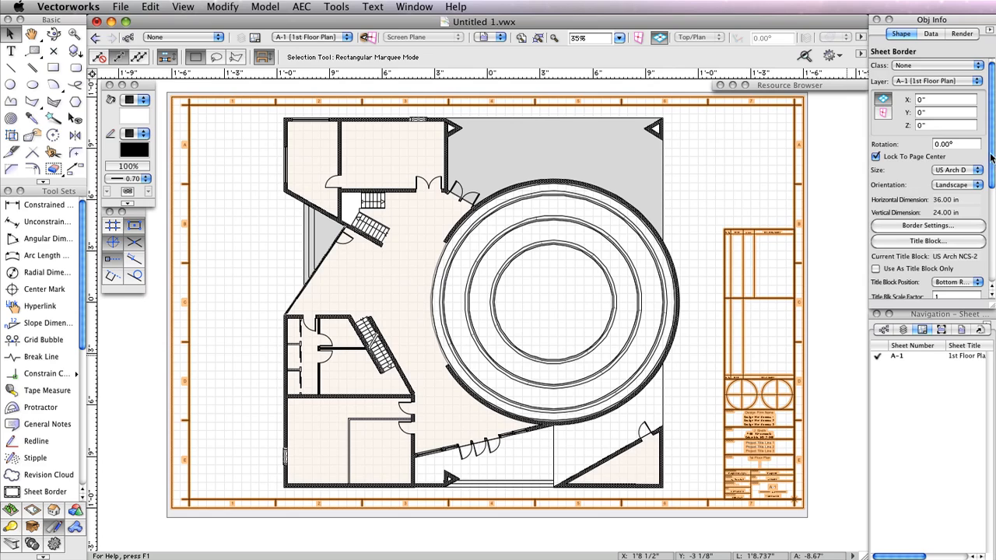
- Uncheck Show Grids so the border's zone letters and numbers disappear
drag(992, 158, 992, 213)
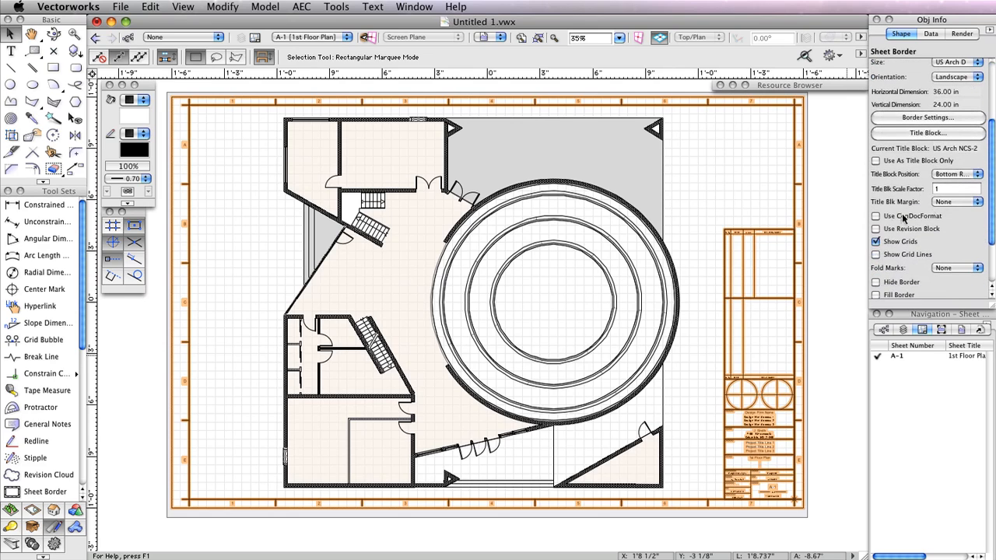
click(875, 242)
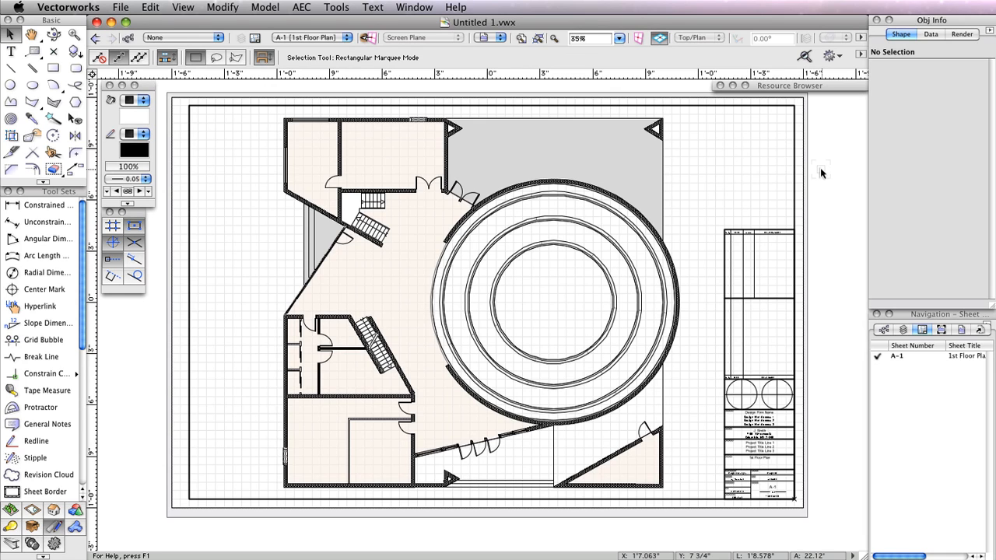
- Open the Floor Plan 1 viewport in annotation editing mode
double_click(664, 202)
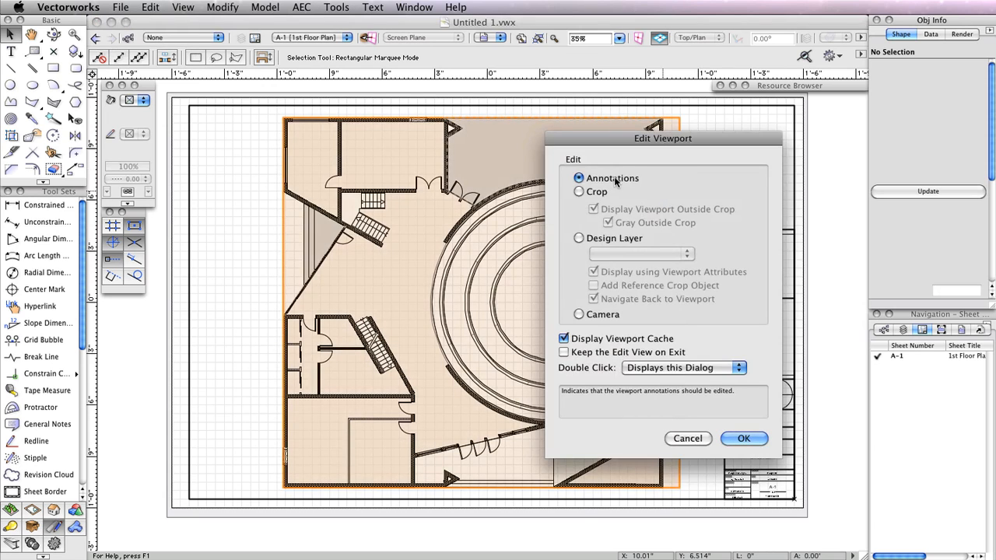
click(742, 439)
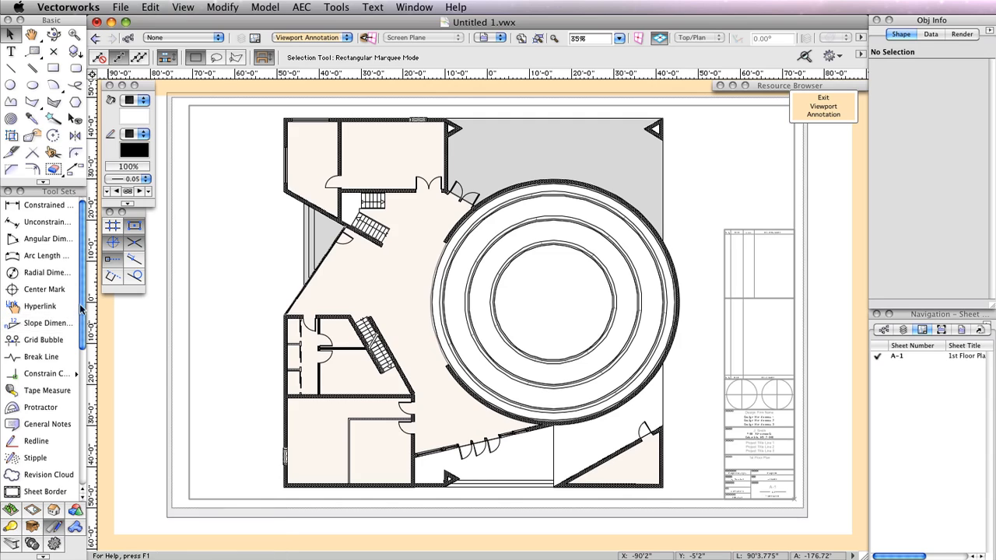
- Place a horizontal drawing label below the floor plan with the Drawing Label tool
scroll(84, 297, down, 1)
scroll(84, 298, down, 5)
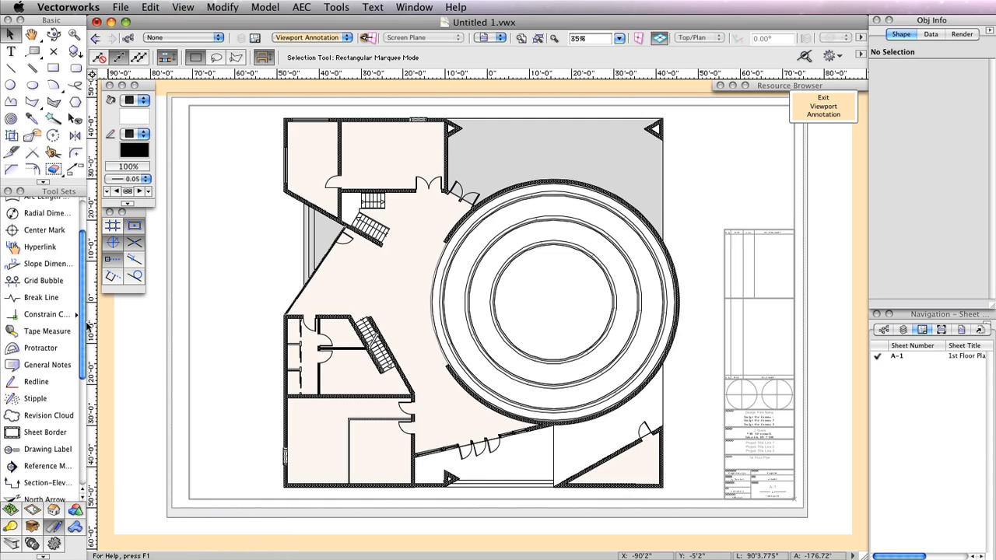
click(24, 445)
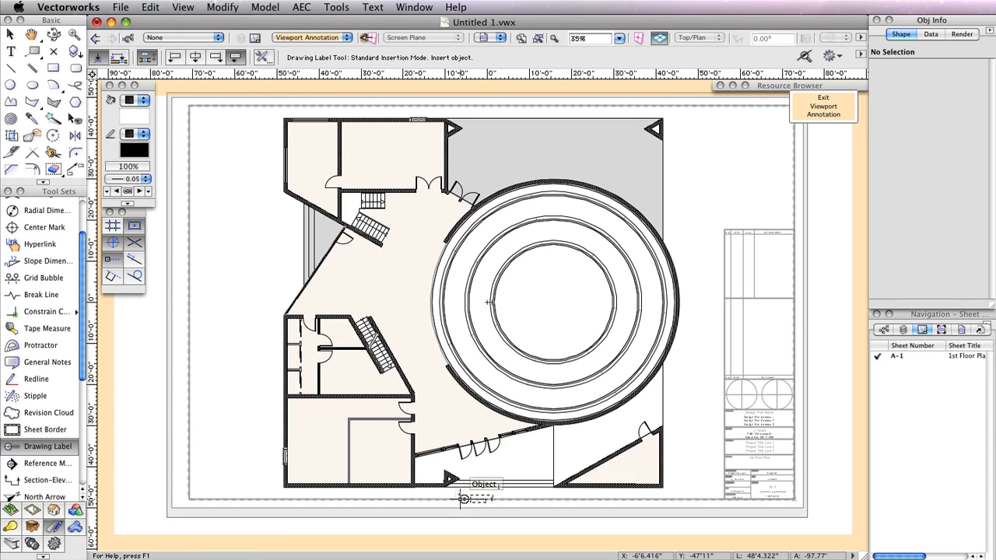
key(z)
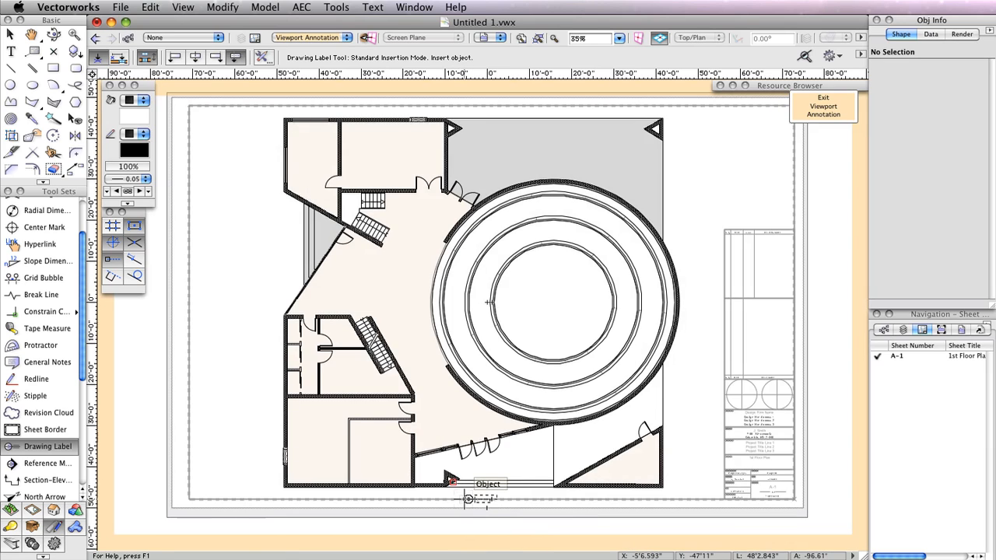
key(z)
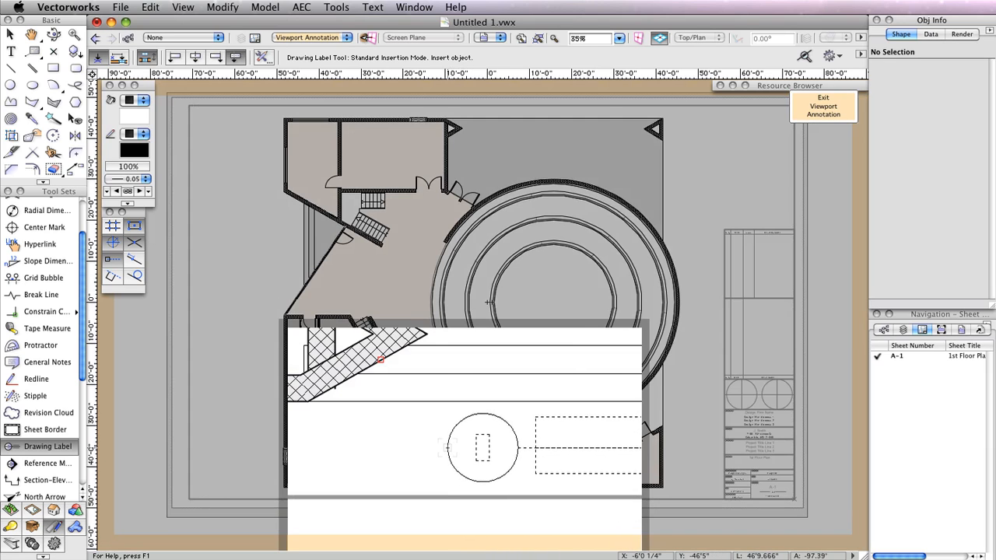
click(448, 448)
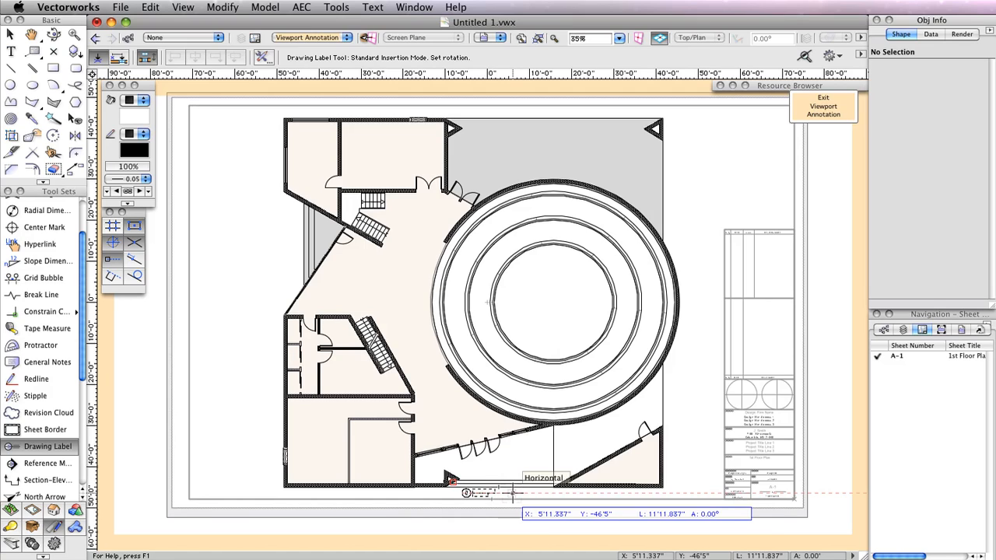
click(512, 492)
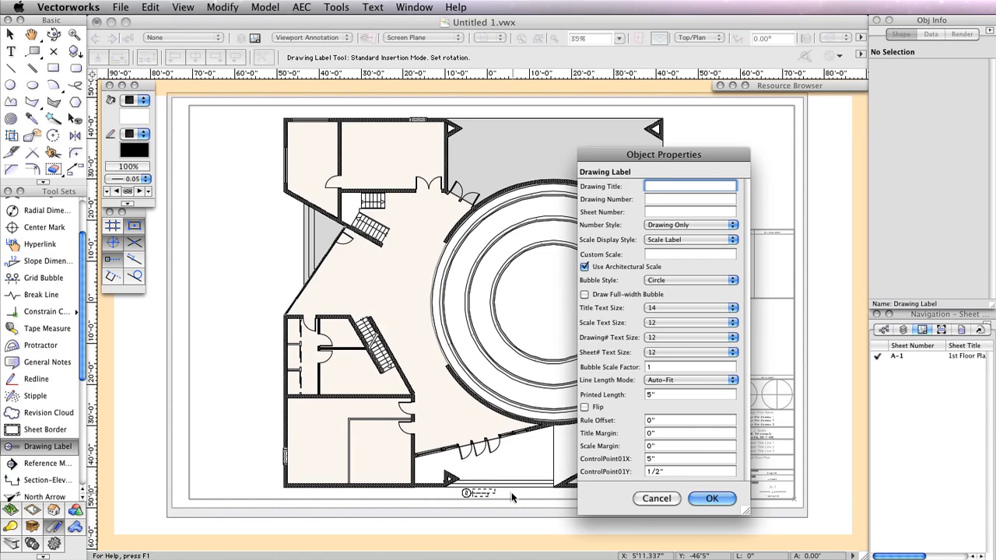
click(715, 498)
- Title the drawing label '1st Floor Plan' and exit viewport annotation editing
scroll(433, 473, up, 1)
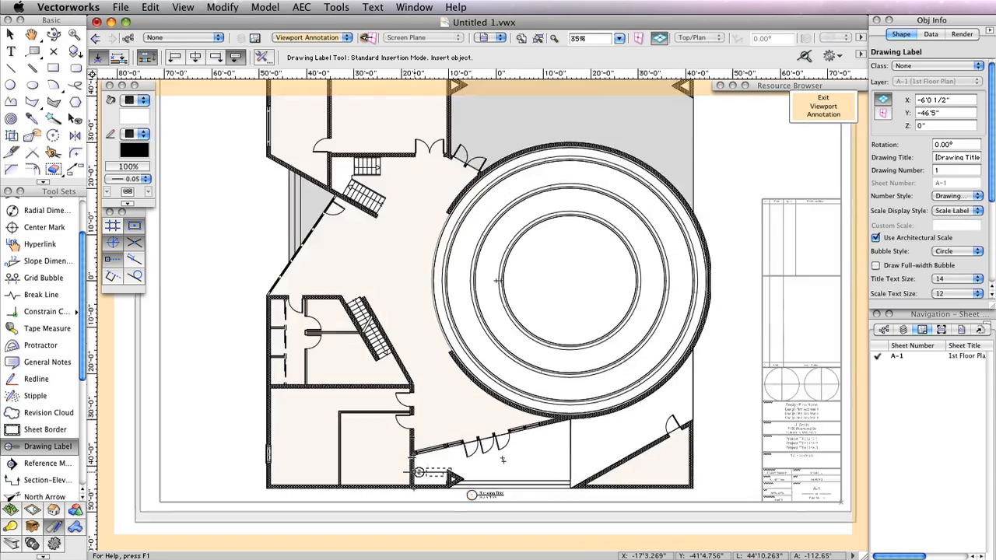
scroll(502, 460, up, 5)
mouse_move(479, 452)
middle_down()
mouse_move(503, 377)
mouse_move(505, 313)
middle_up()
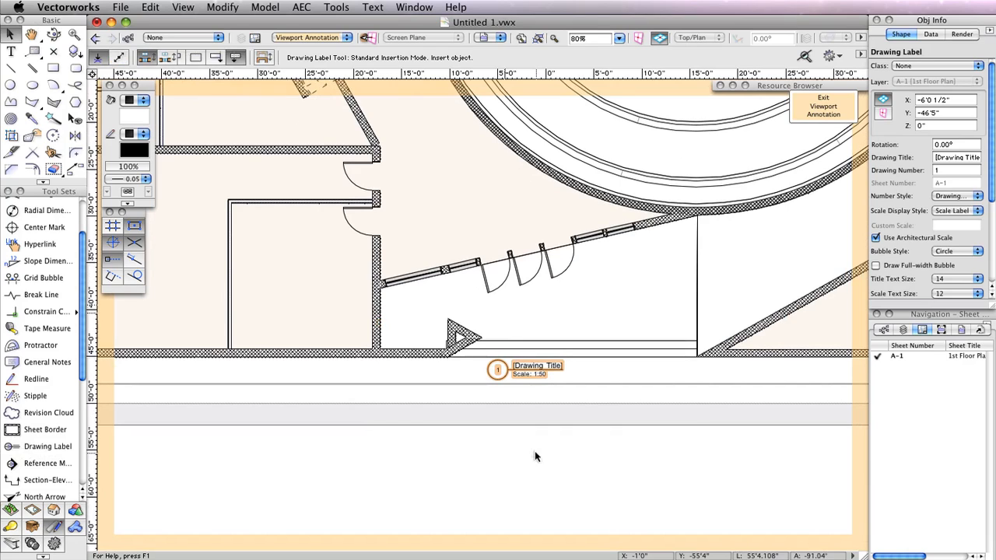
key(x)
click(959, 156)
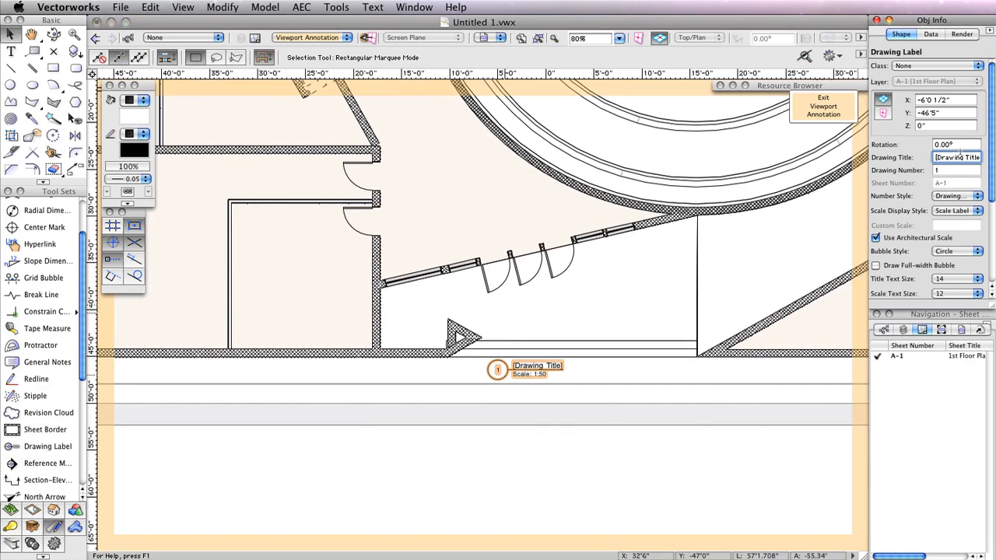
triple_click(960, 154)
text(1st Floor Plan)
click(954, 169)
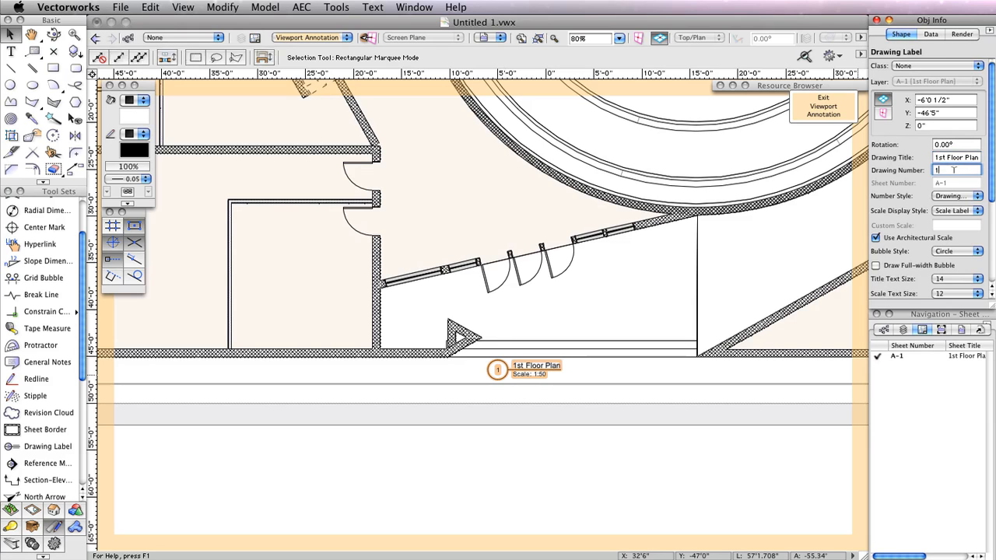
click(821, 107)
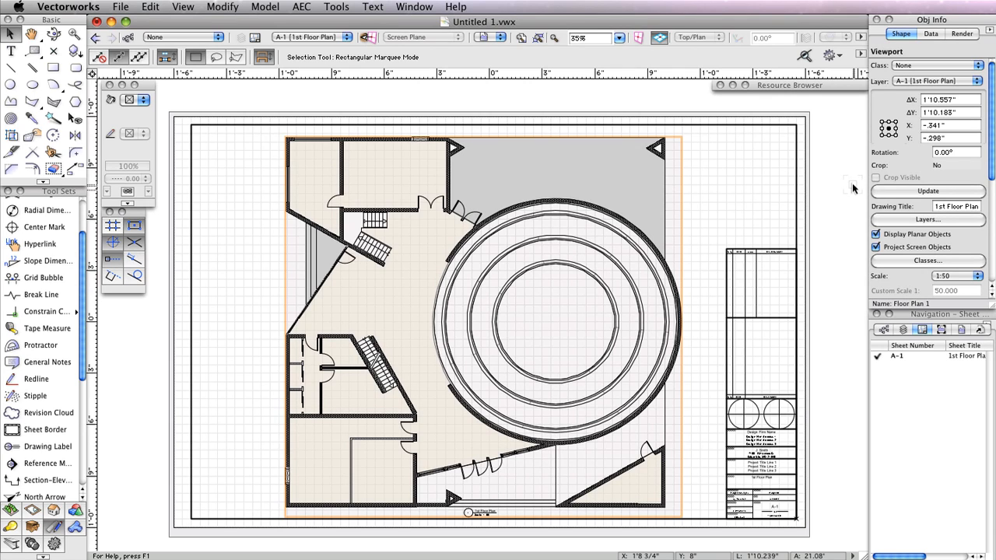
- Duplicate sheet A-1 into a new sheet A-2 from the Navigation palette
right_click(895, 354)
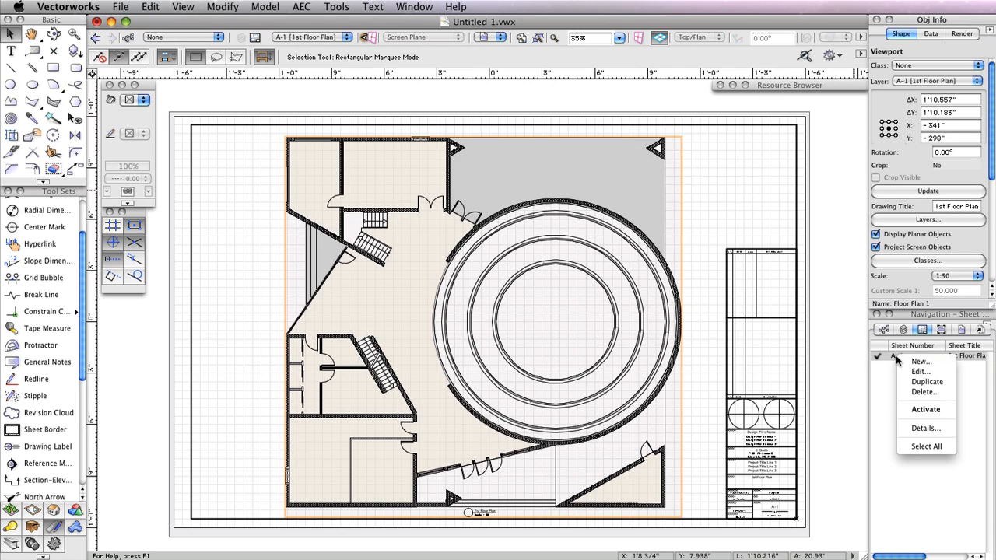
click(928, 382)
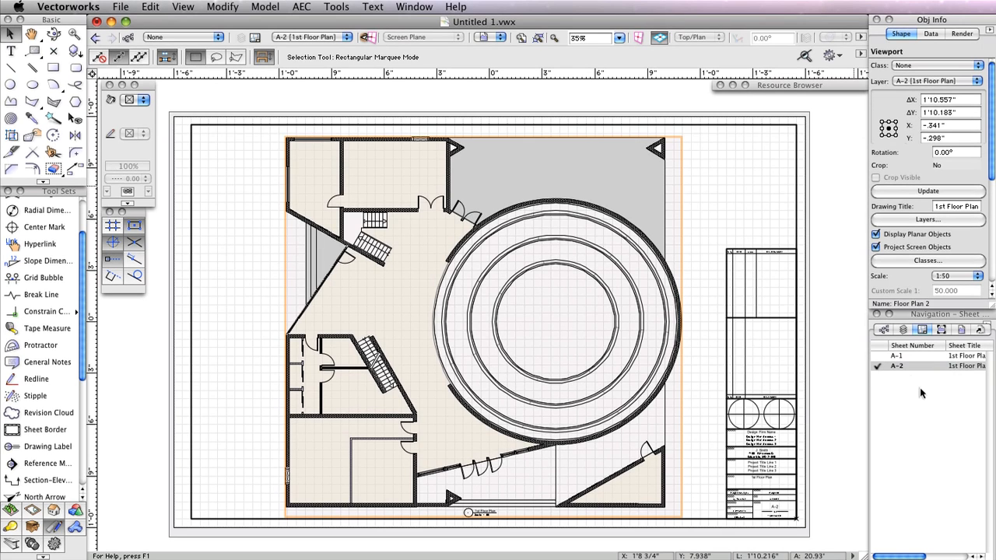
right_click(897, 370)
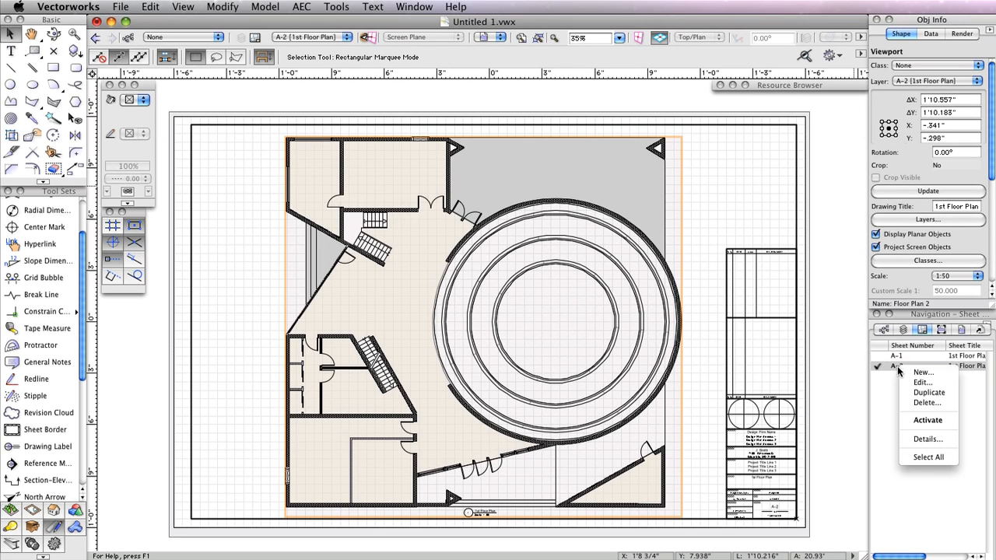
- Retitle sheet A-2 from 1st Floor Plan to '2nd Floor Plan'
click(914, 382)
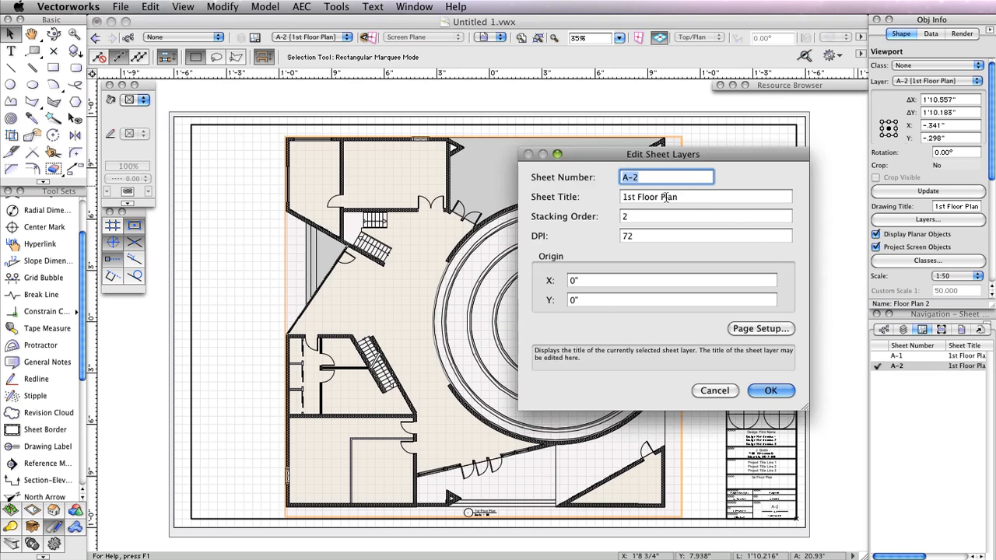
double_click(630, 197)
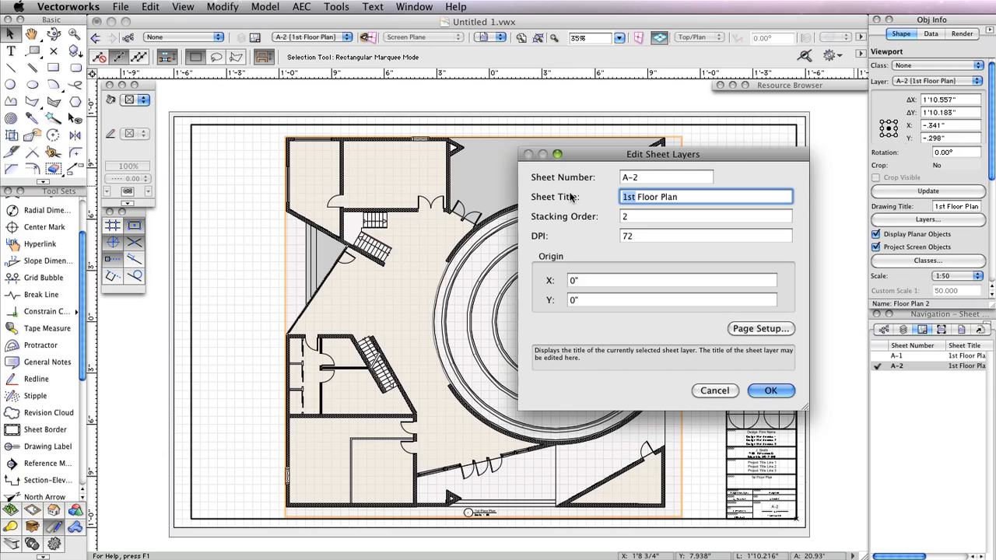
text(2nd)
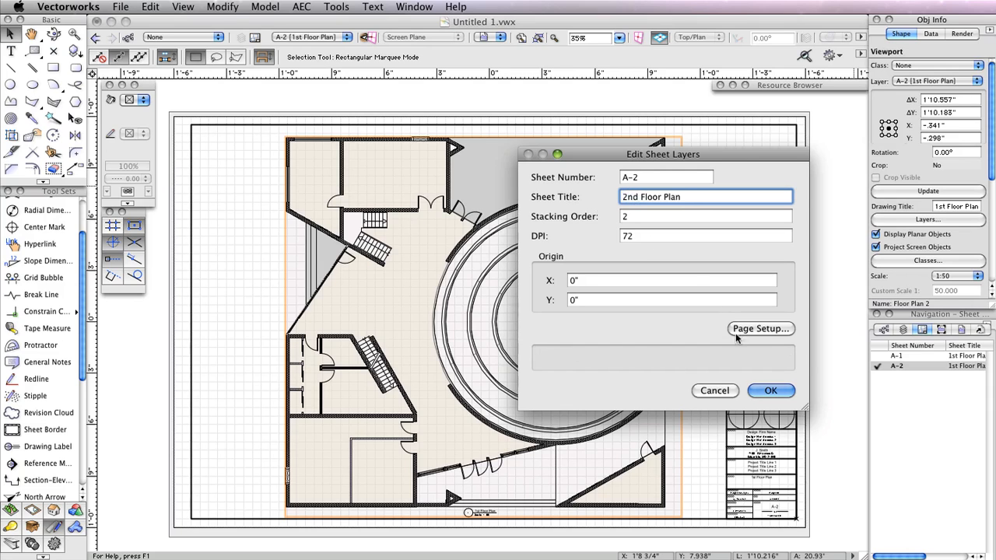
click(781, 393)
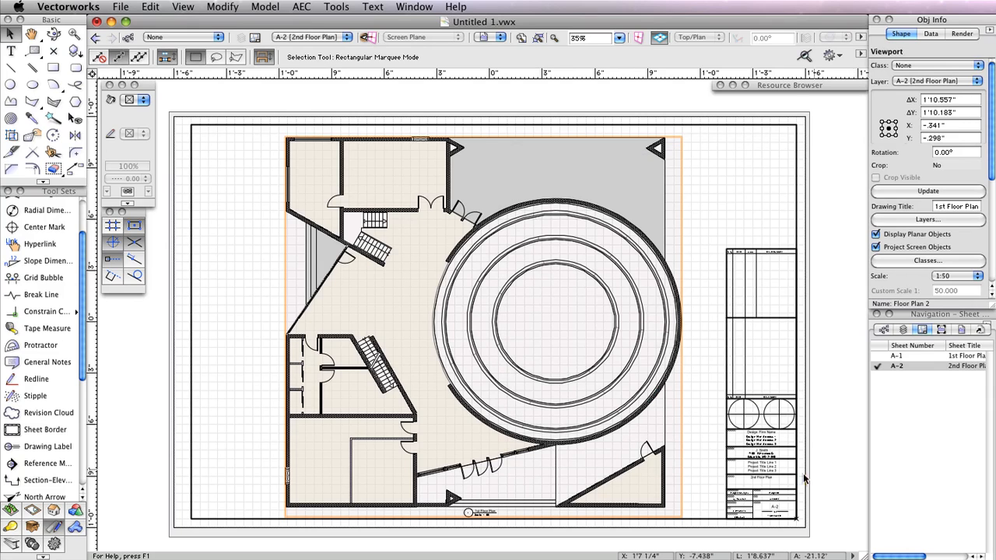
- Pan to the floor plan label and open editing options for A-2's floor plan viewport
scroll(804, 478, up, 3)
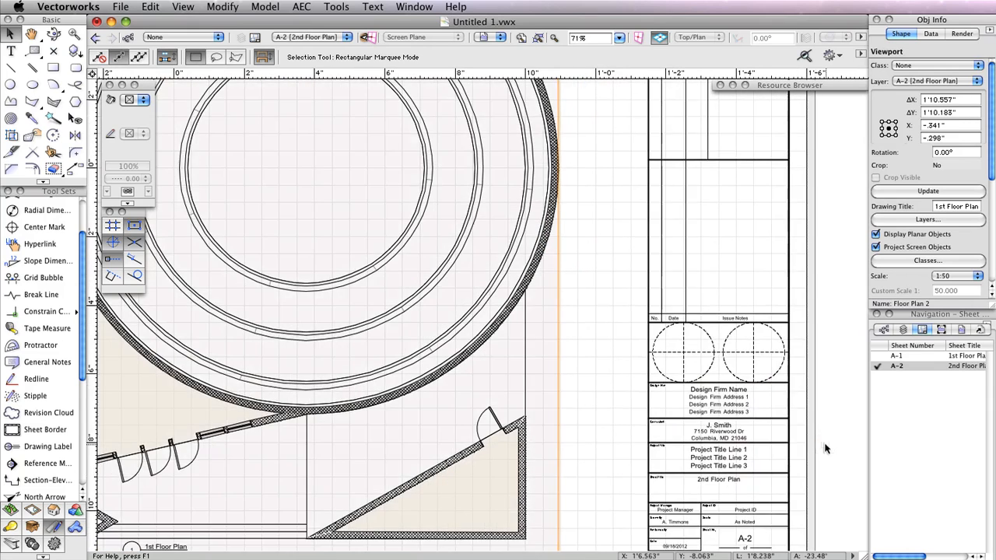
drag(825, 436, 813, 380)
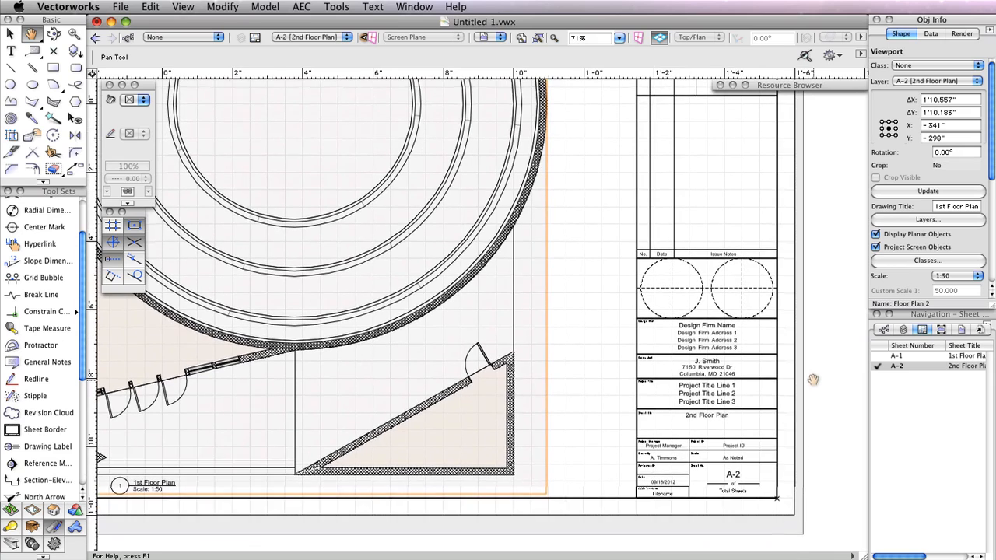
key(x)
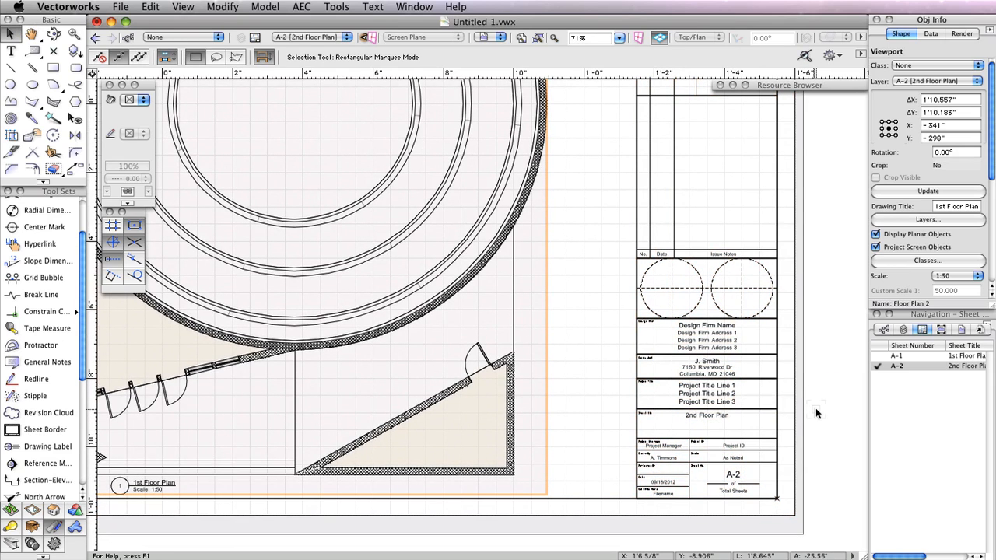
scroll(815, 413, down, 1)
key(h)
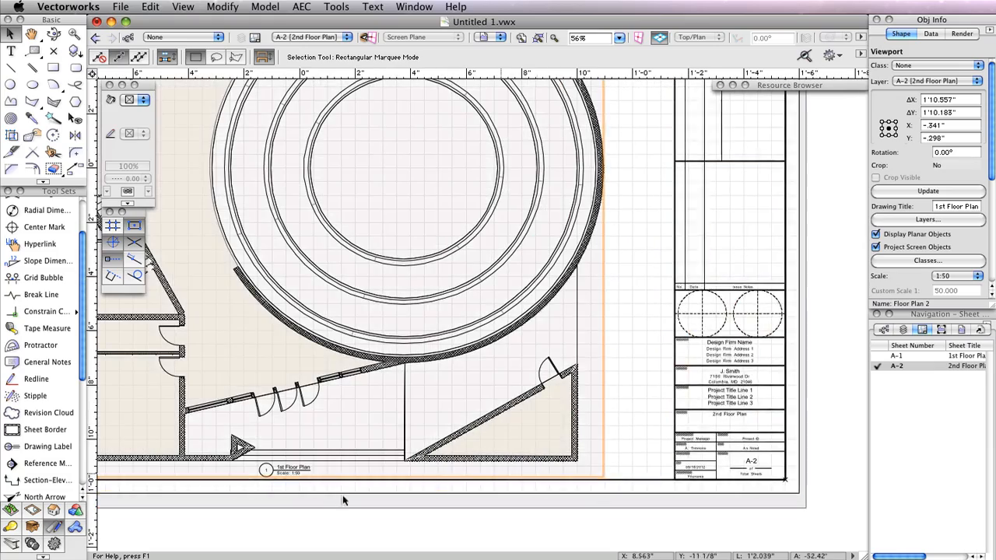
drag(334, 521, 436, 480)
middle_drag(436, 479, 440, 476)
scroll(440, 477, up, 3)
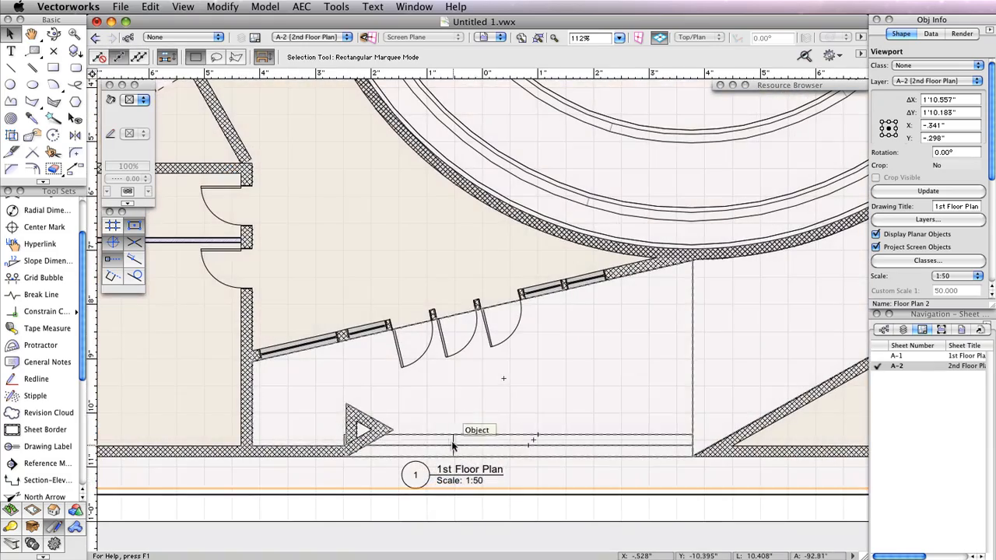
double_click(452, 445)
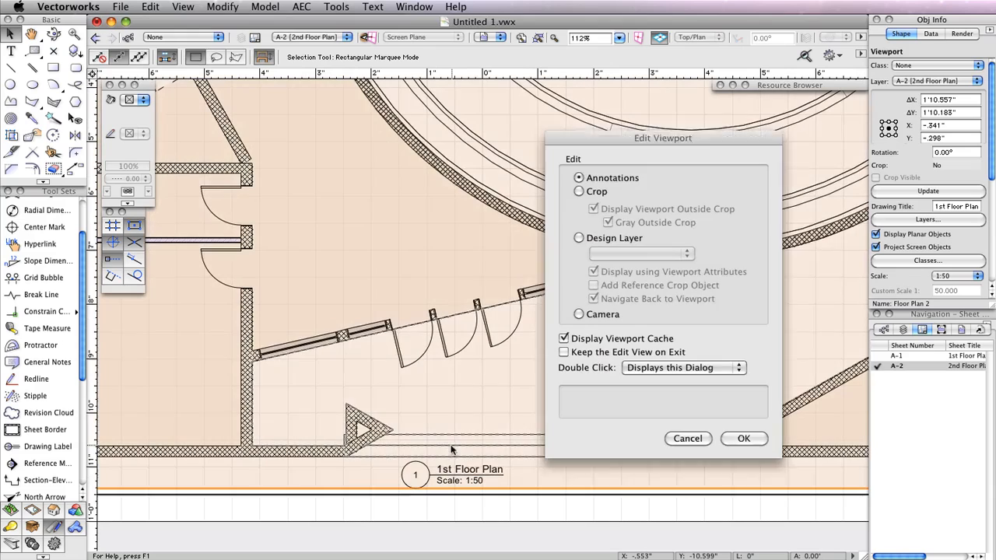
- In A-2's viewport annotations, change the drawing label title to '2nd Floor Plan'
click(744, 438)
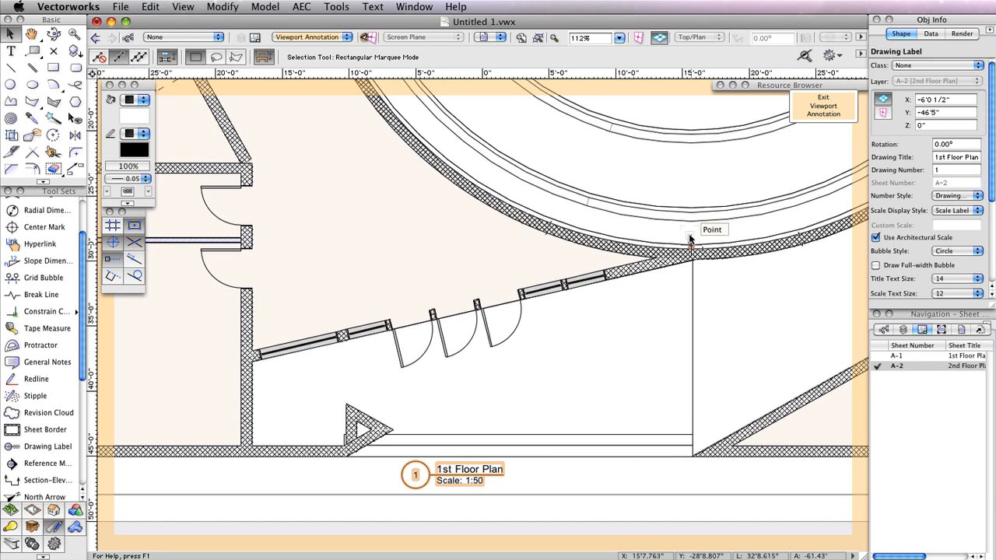
click(938, 156)
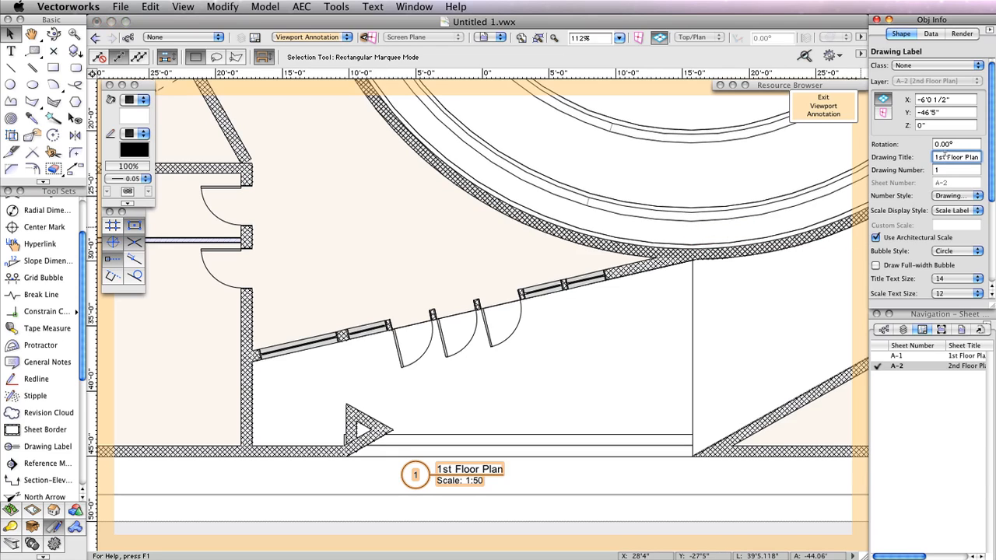
double_click(938, 156)
text(2nd)
key(Return)
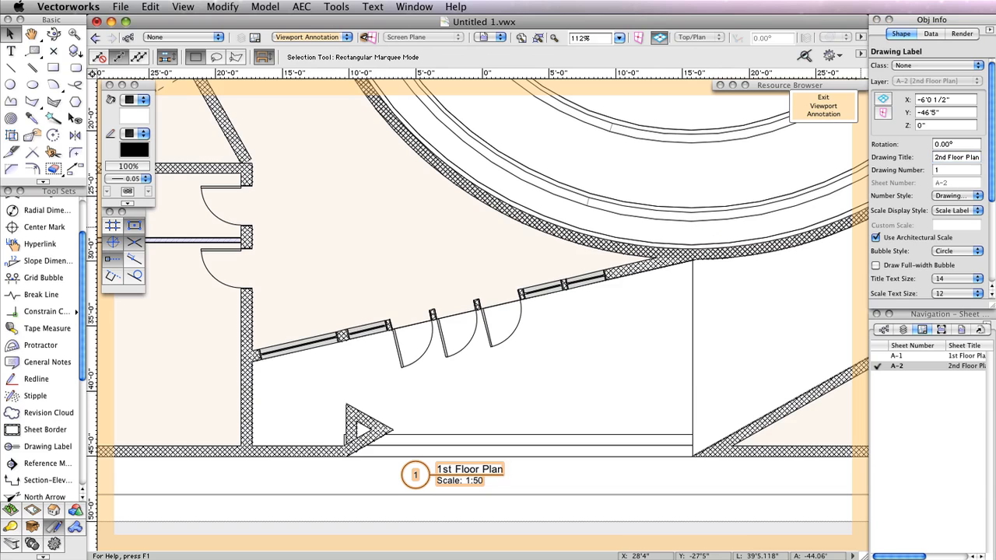
- Exit annotation editing and open the Floor Plan 2 viewport's Layers visibility list
click(820, 107)
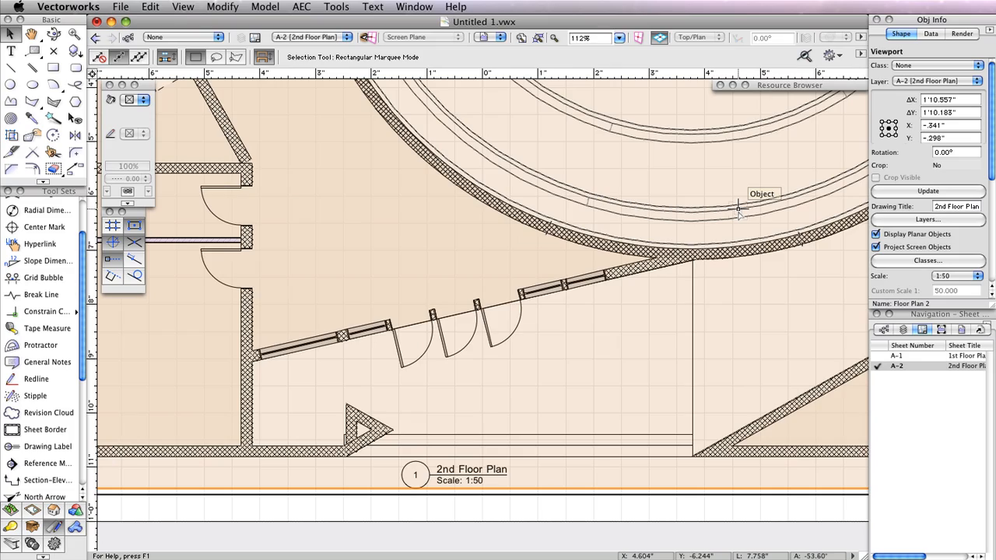
scroll(738, 208, down, 5)
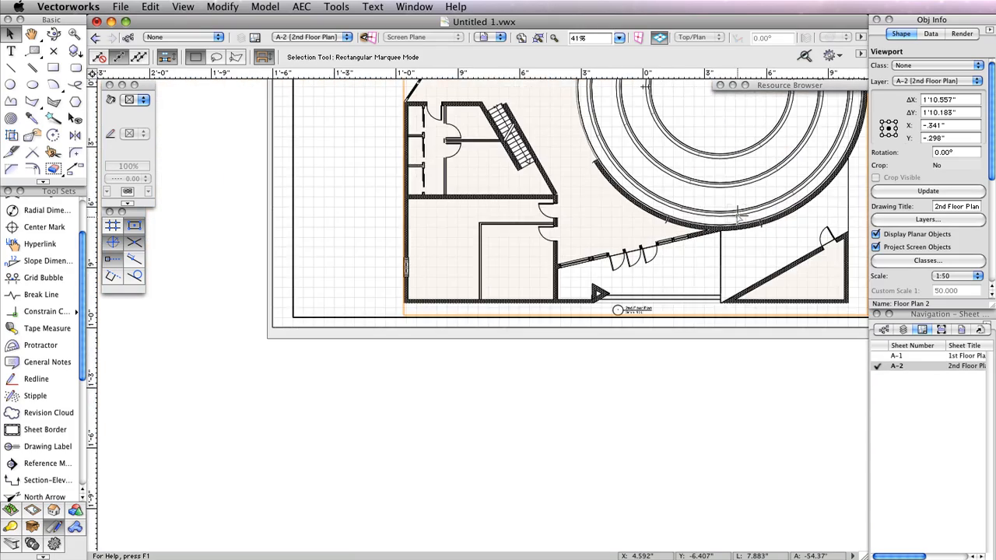
scroll(738, 208, up, 10)
scroll(737, 198, right, 6)
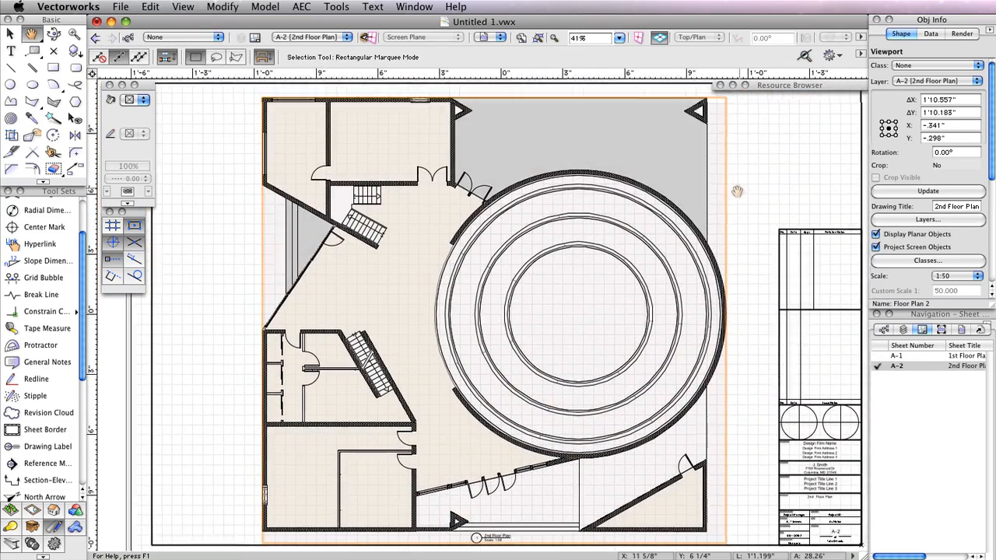
click(928, 221)
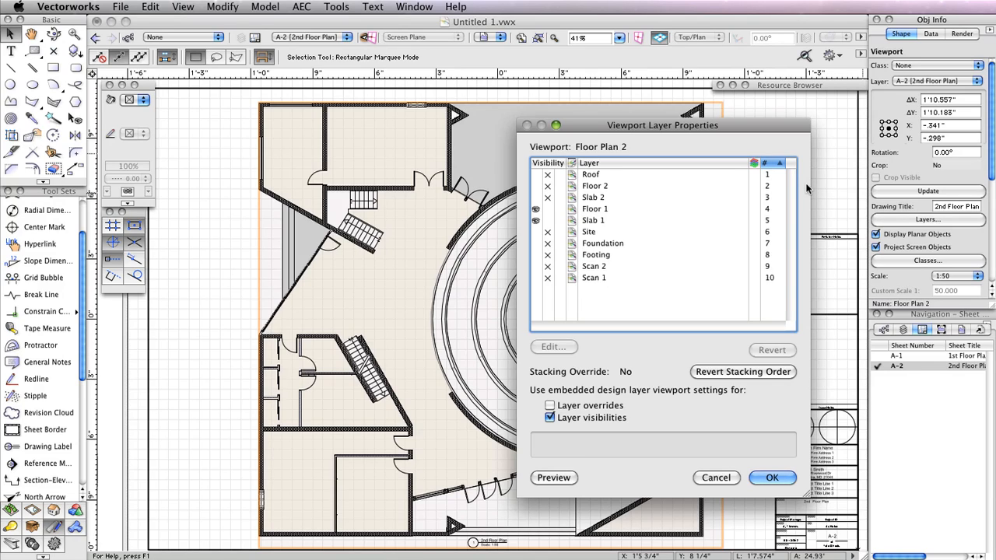
- Show Roof, Floor 2 and Slab 2, hide Floor 1 and Slab 1, and stack Roof below Slab 2
click(536, 186)
click(536, 198)
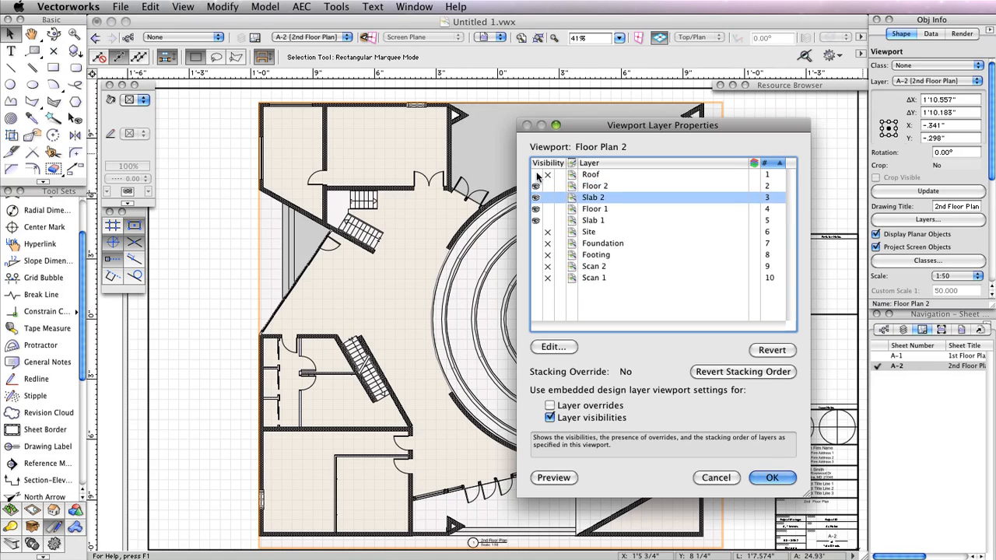
click(536, 175)
click(547, 208)
click(547, 220)
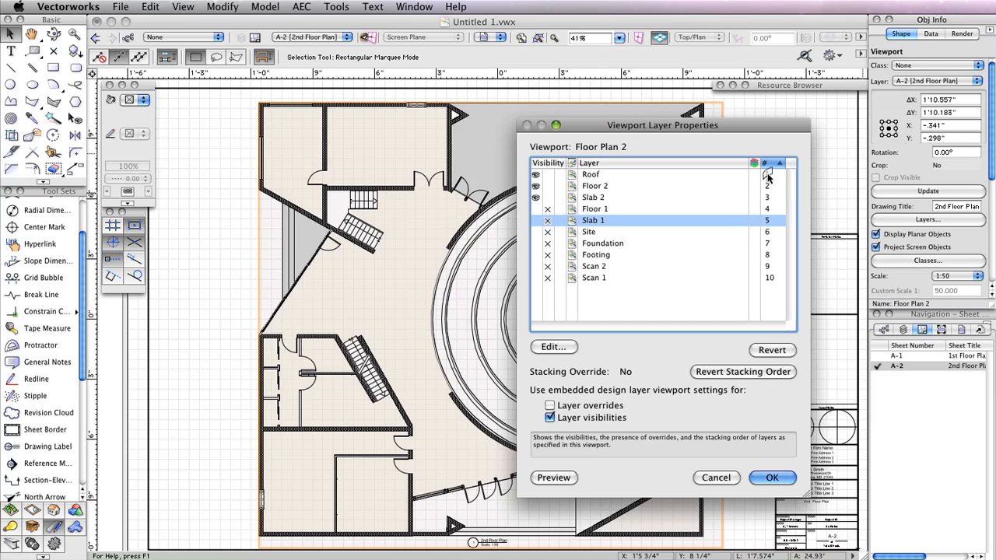
drag(768, 178, 765, 209)
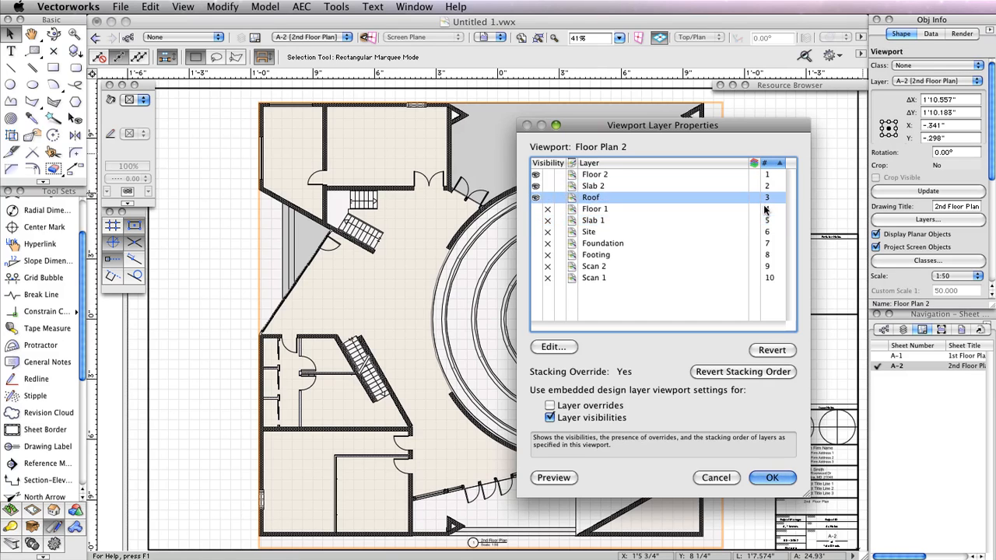
click(774, 478)
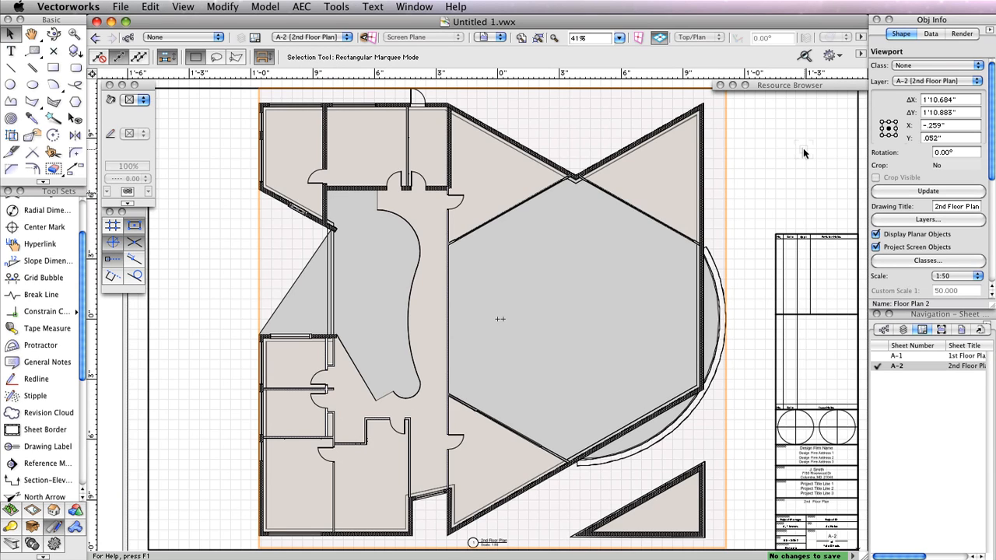
- Activate the Slab 1 design layer and make Slab 2, Floor 2, Roof and Foundation visible
click(903, 330)
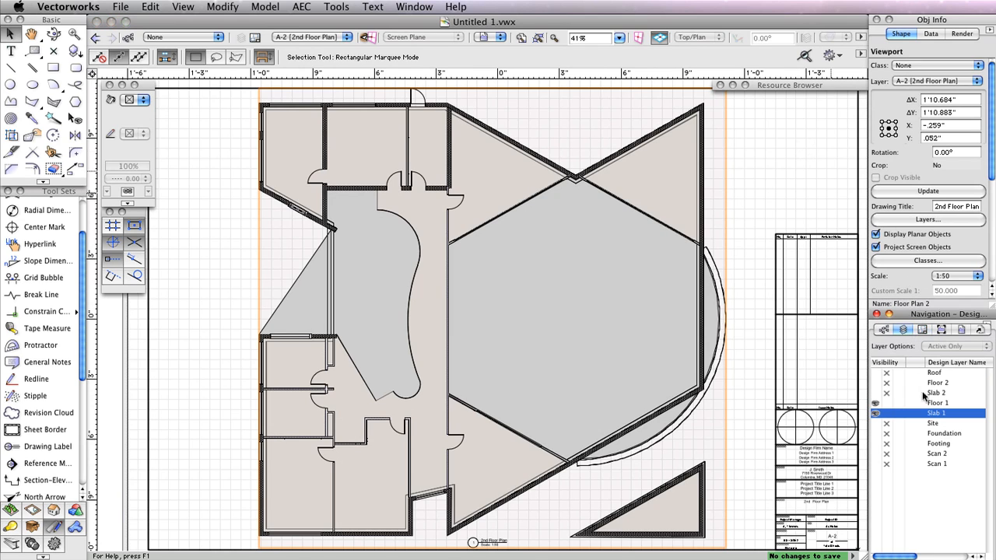
double_click(914, 413)
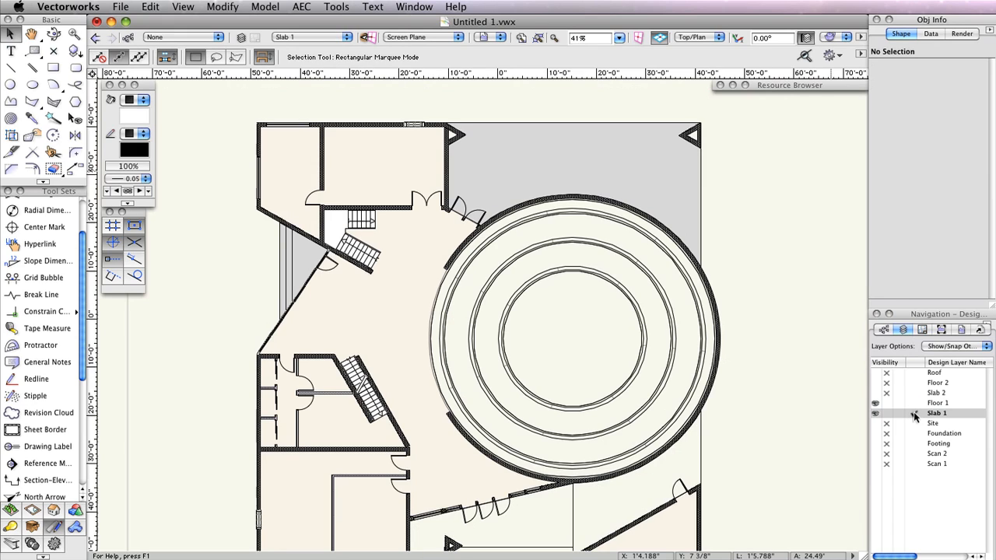
click(875, 393)
click(875, 383)
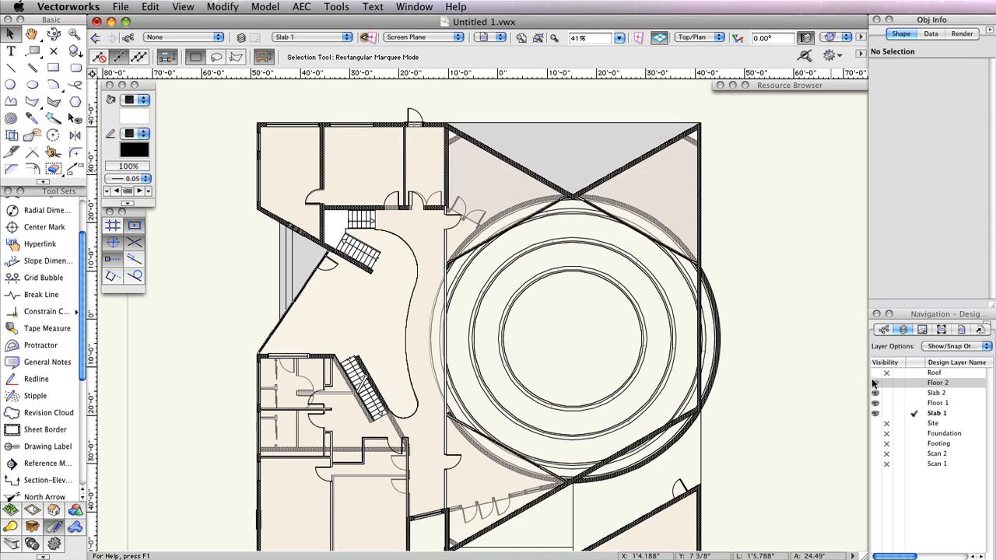
click(875, 374)
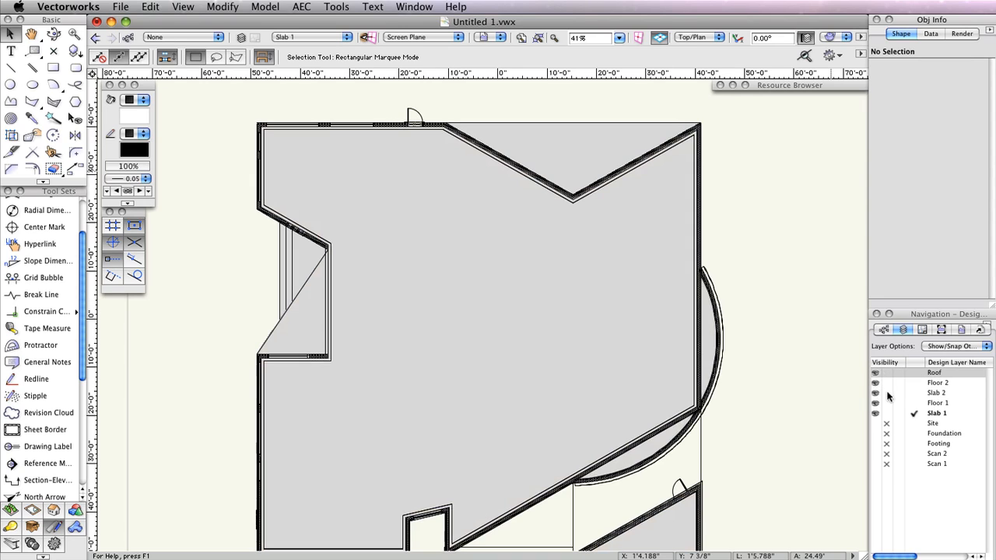
click(875, 434)
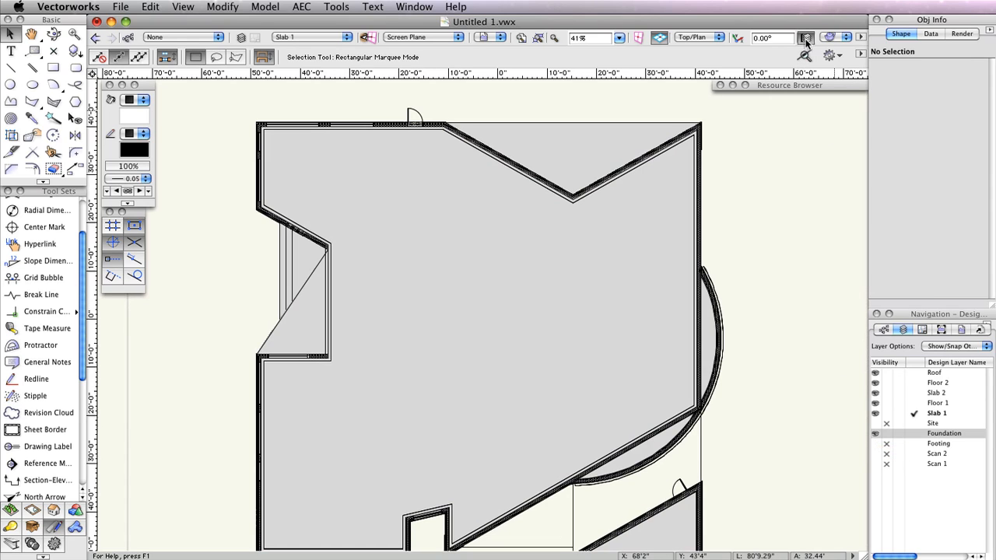
- Switch to the Front view and start creating a viewport from it
click(688, 36)
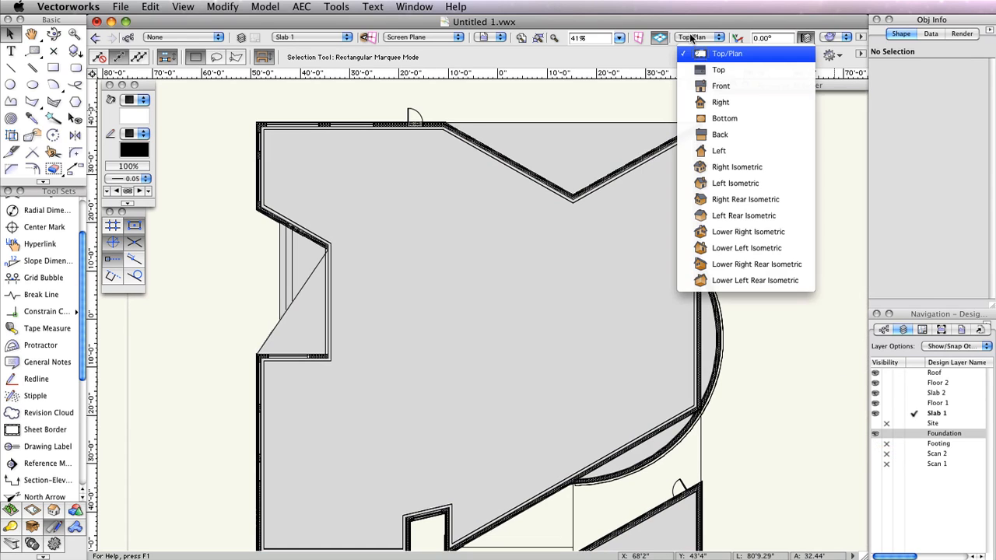
click(739, 86)
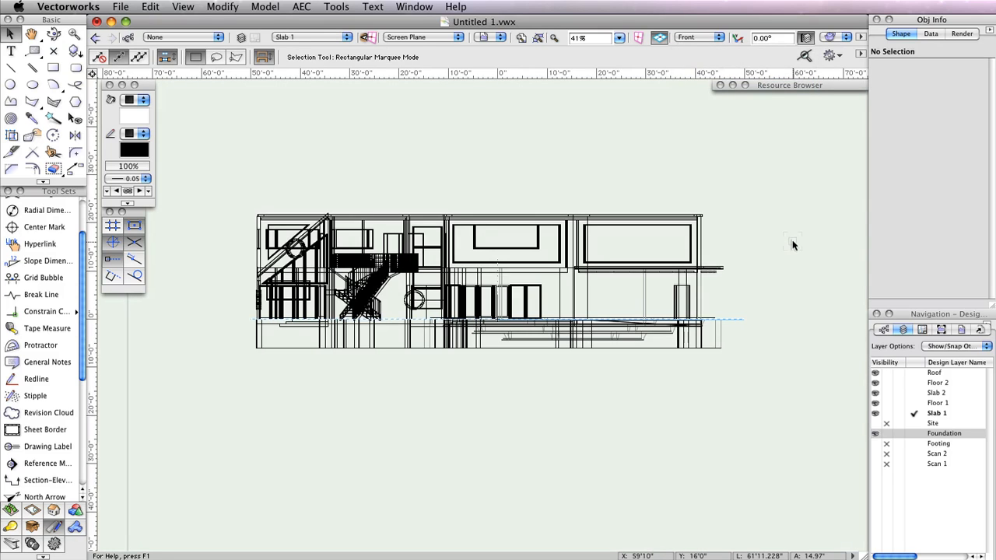
click(183, 6)
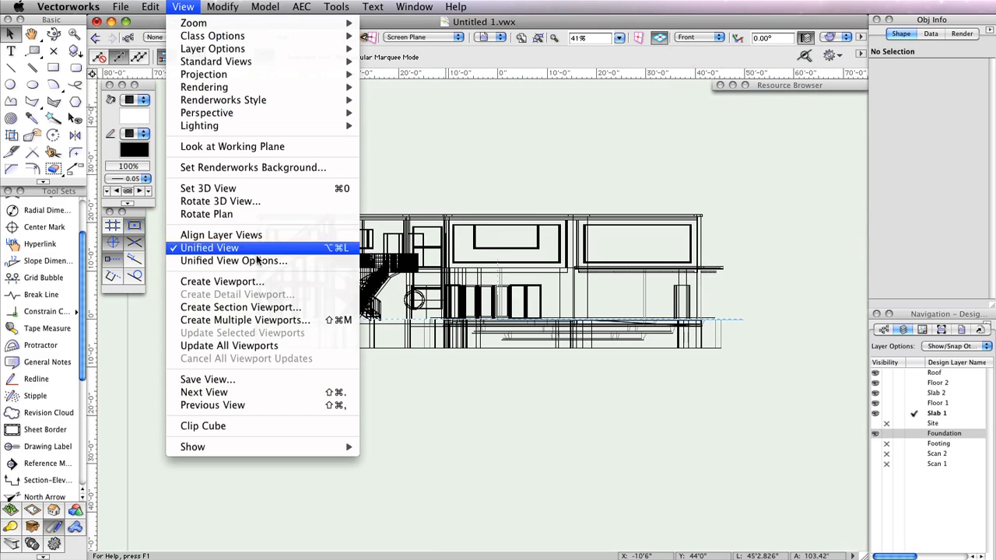
click(226, 281)
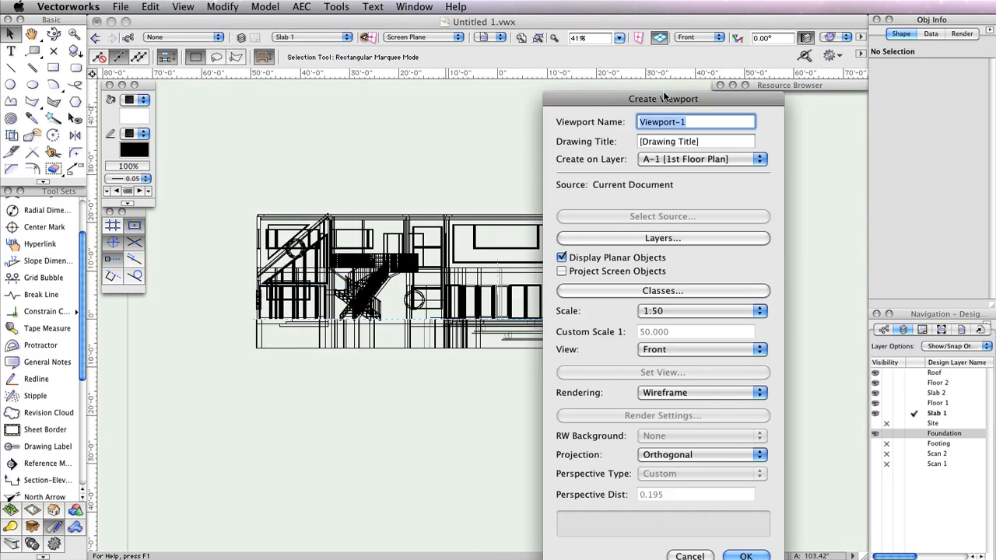
- Create a new sheet layer A-10 titled 'Elevation 1' to hold the viewport
mouse_move(664, 94)
mouse_down()
mouse_move(636, 66)
mouse_move(451, 27)
mouse_up()
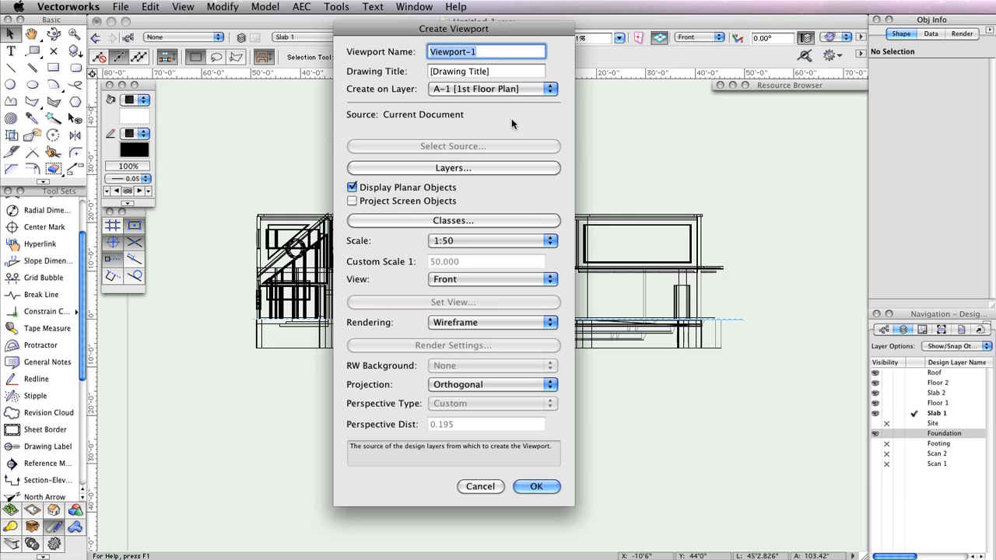
click(506, 89)
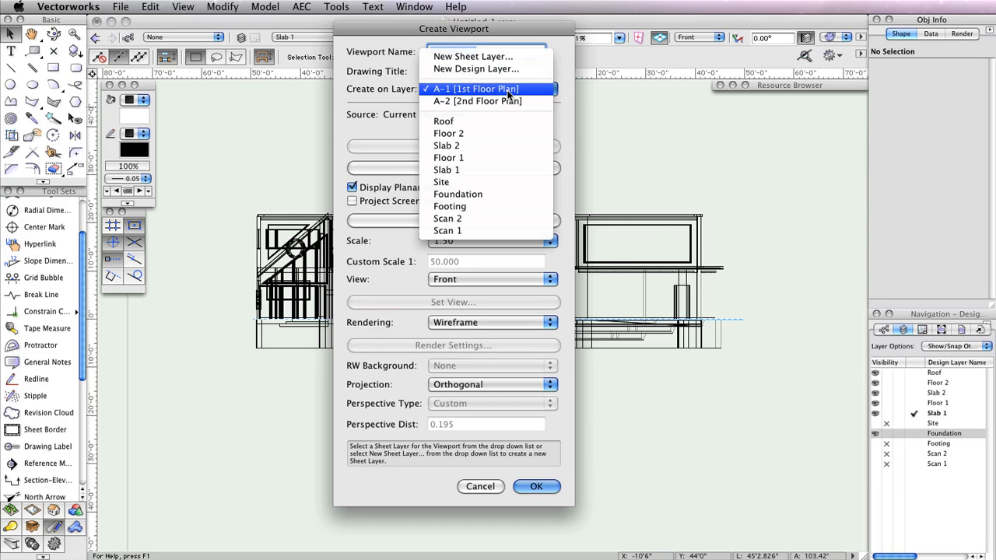
click(502, 58)
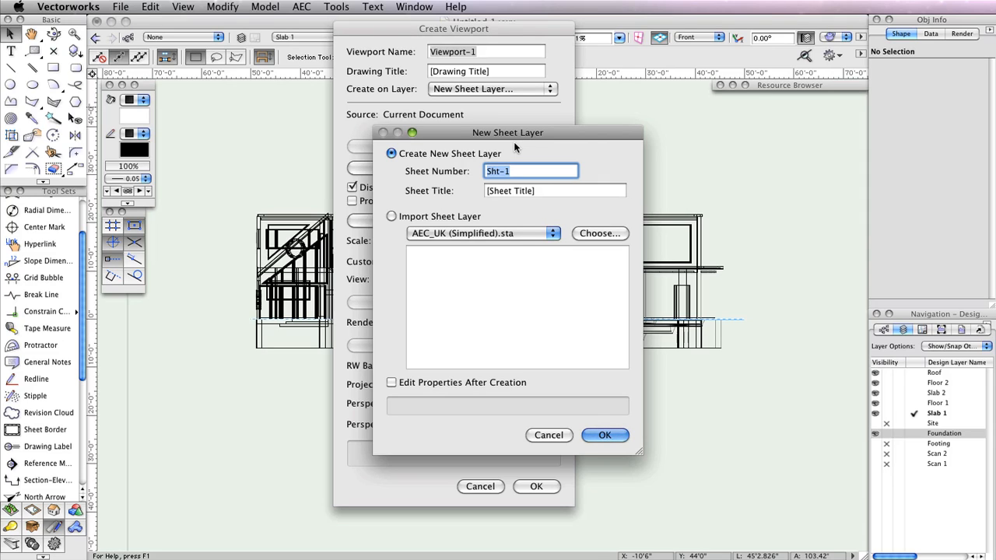
text(A-10)
key(Tab)
text(eLE)
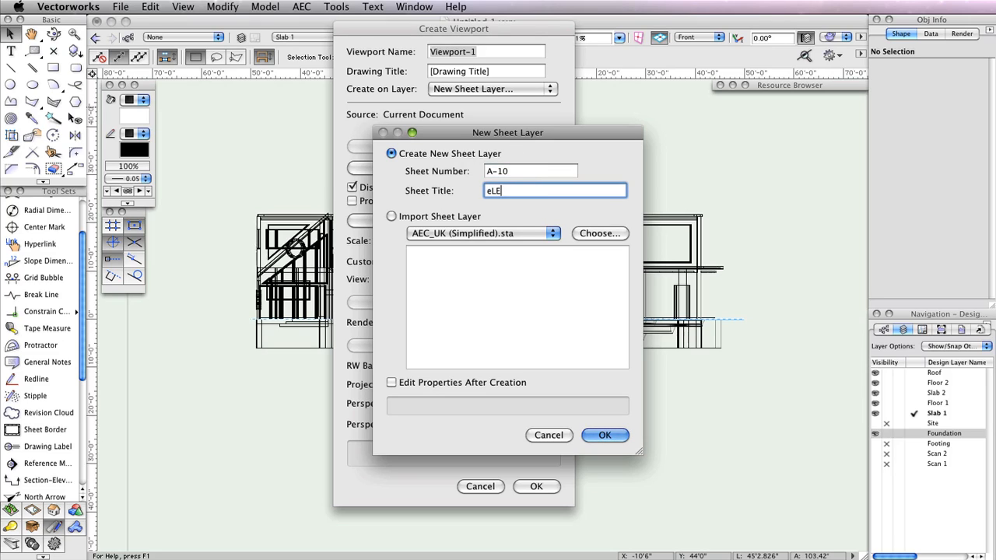
key(BackSpace)
key(BackSpace)
key(BackSpace)
text(El)
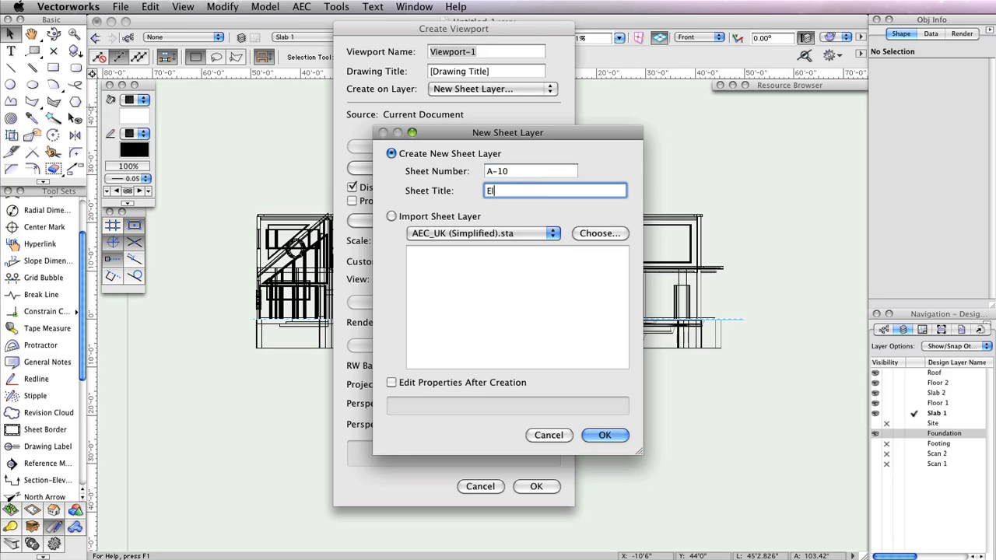
text(evation 1)
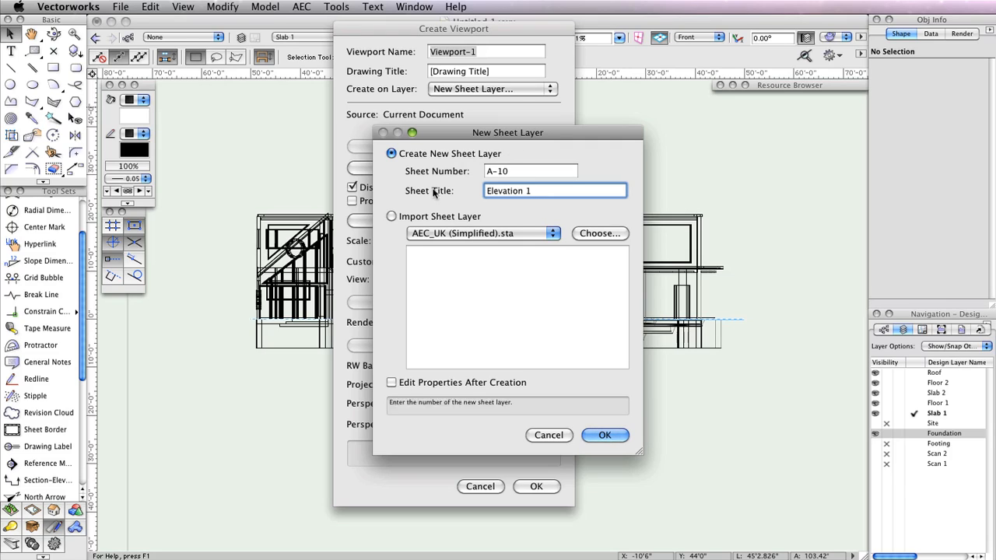
click(605, 435)
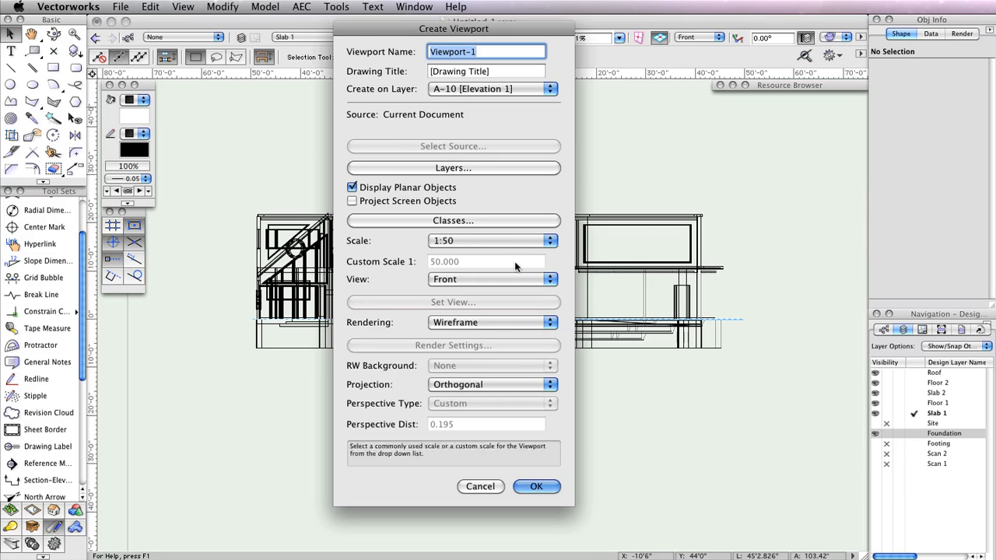
- Set the viewport rendering to Hidden Line and create the front elevation viewport
click(492, 322)
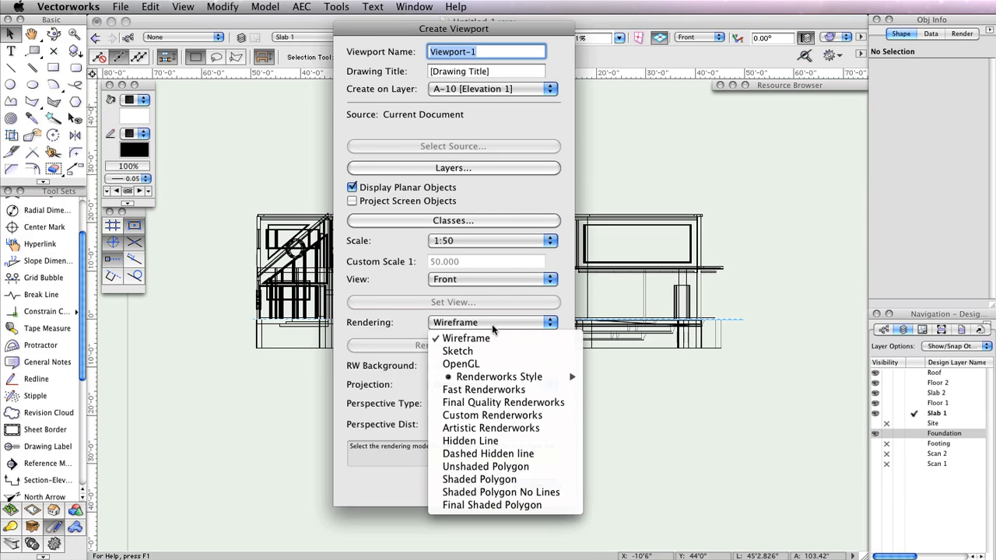
click(507, 441)
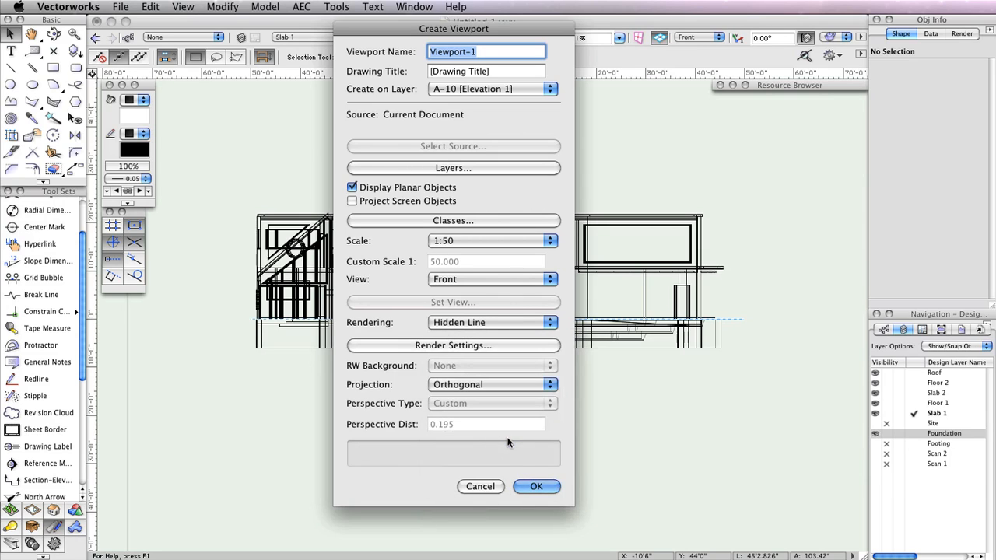
click(527, 486)
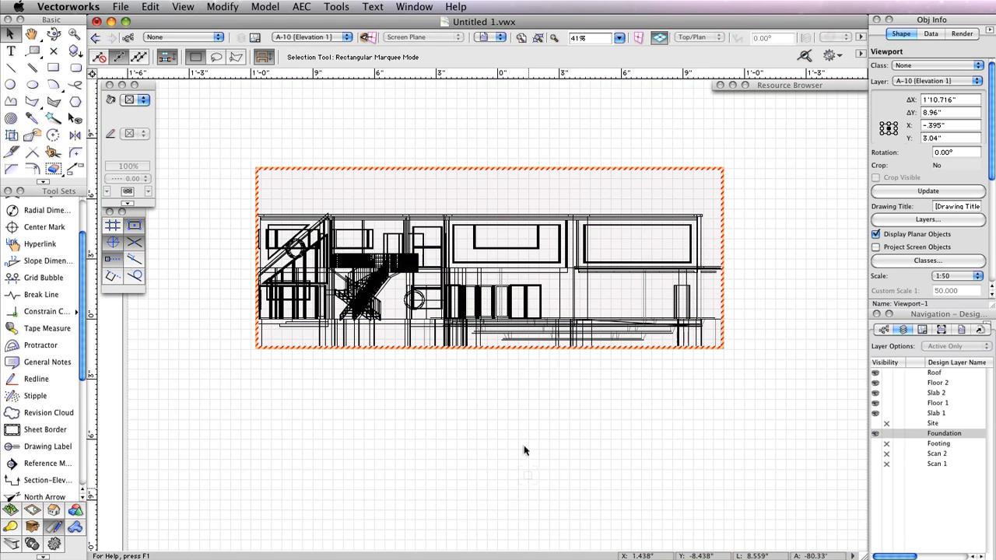
- Edit the elevation viewport's annotations and place a horizontal drawing label beneath it
right_click(471, 224)
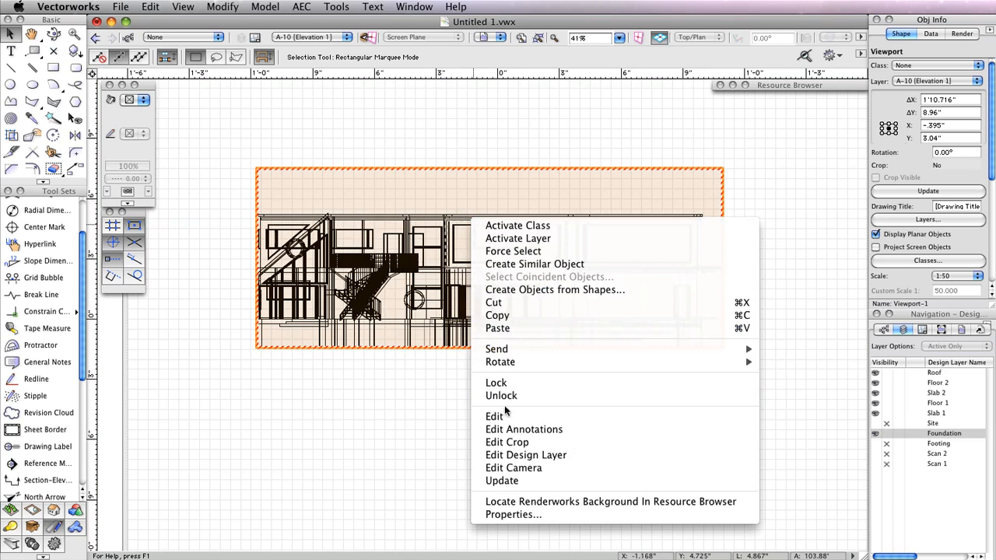
click(539, 430)
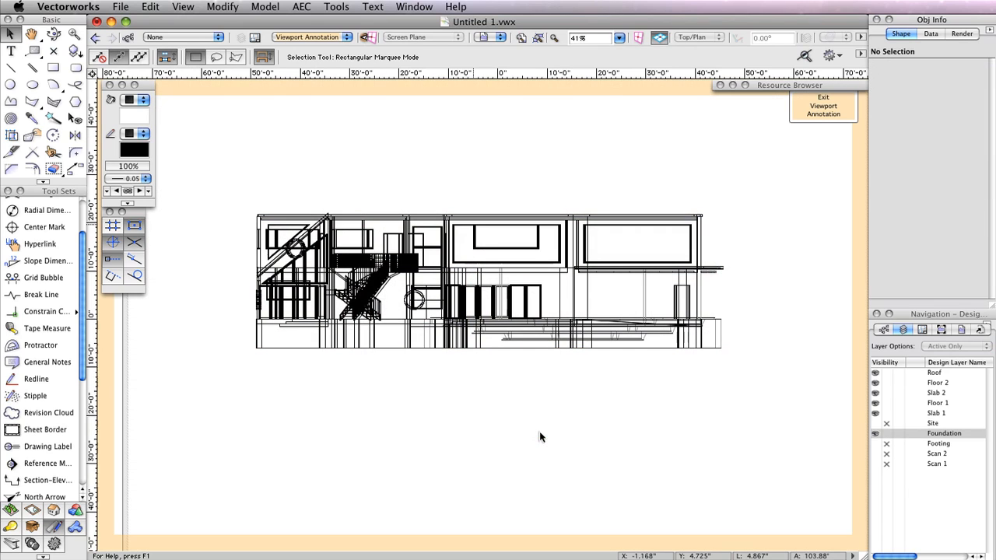
click(48, 447)
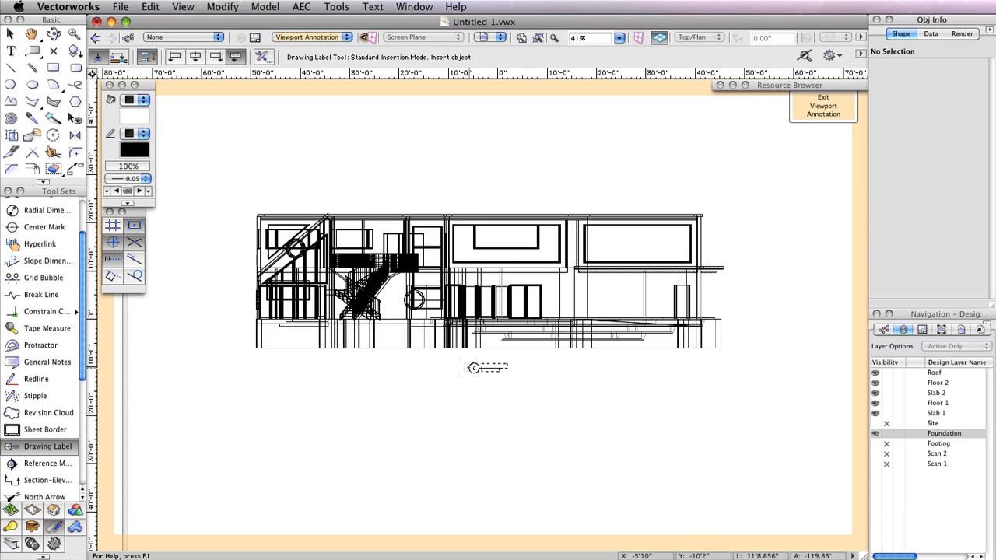
click(474, 367)
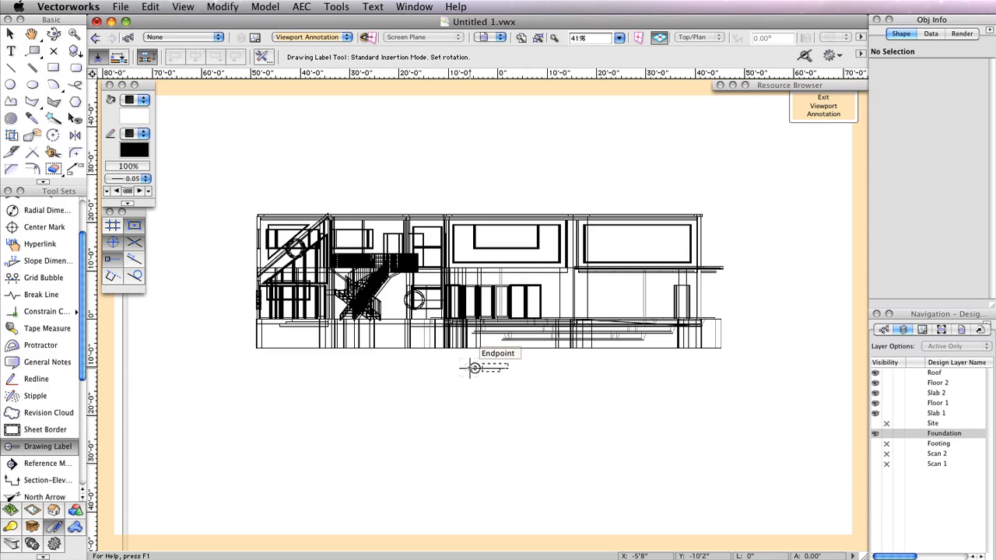
click(579, 368)
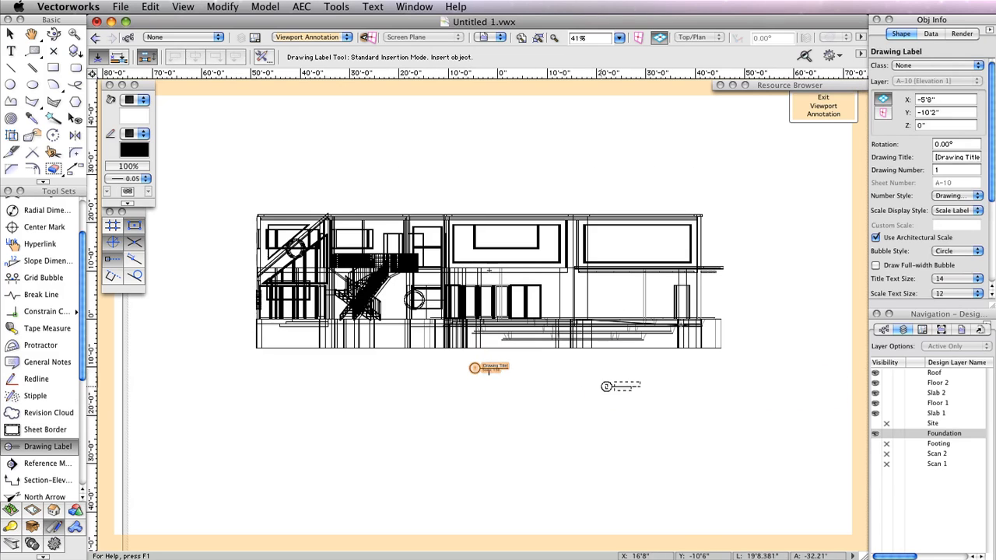
- Title the drawing label 'North Elevation' and exit viewport annotation
click(947, 156)
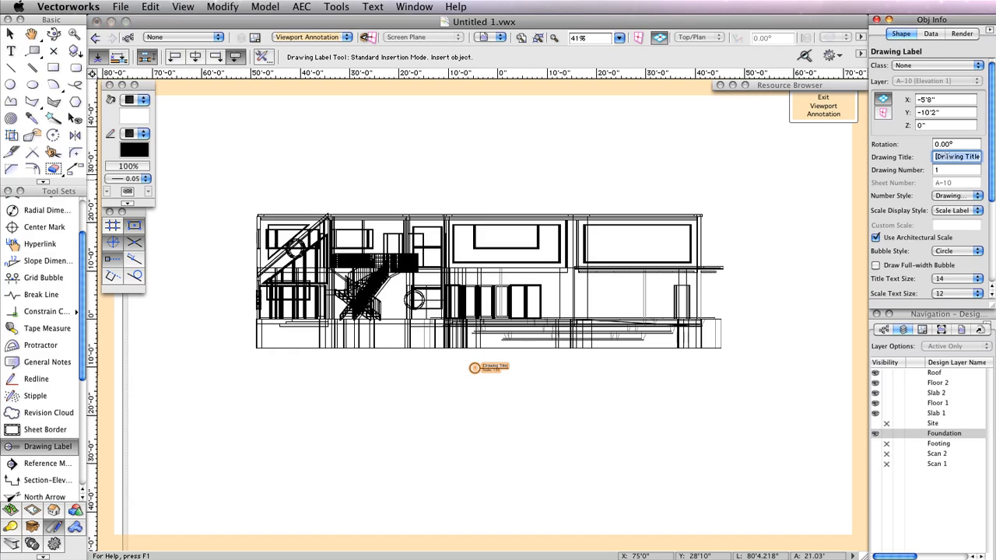
text(North Elevation)
key(Return)
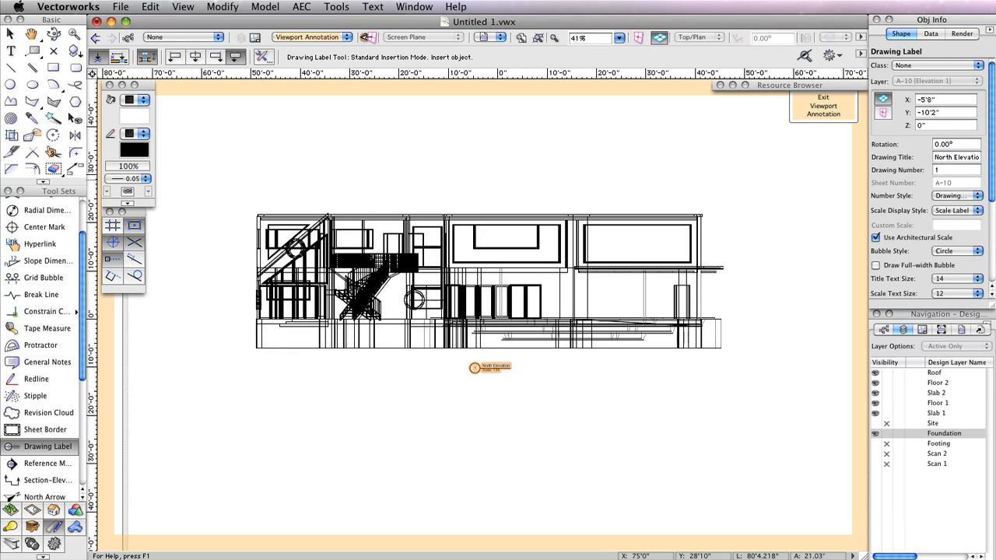
scroll(498, 362, up, 4)
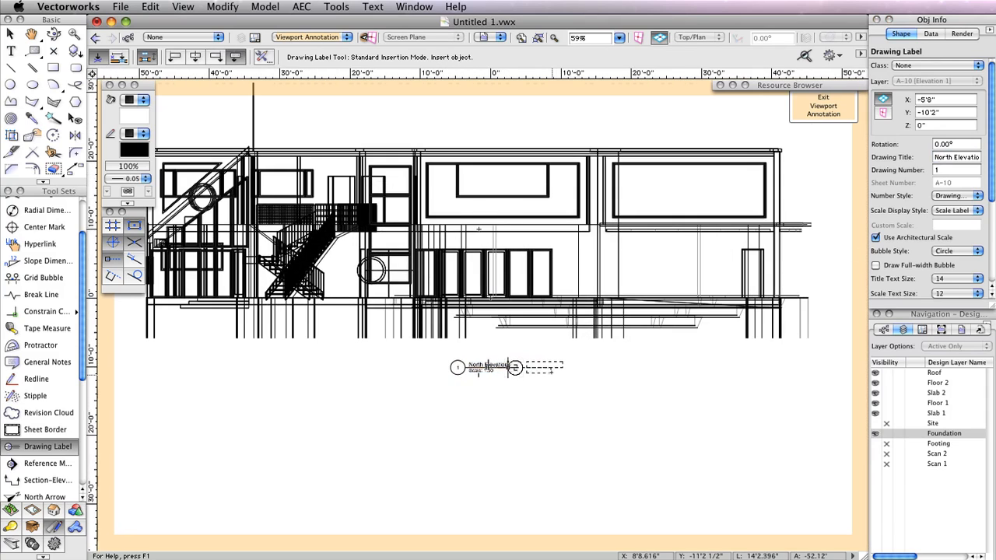
click(823, 106)
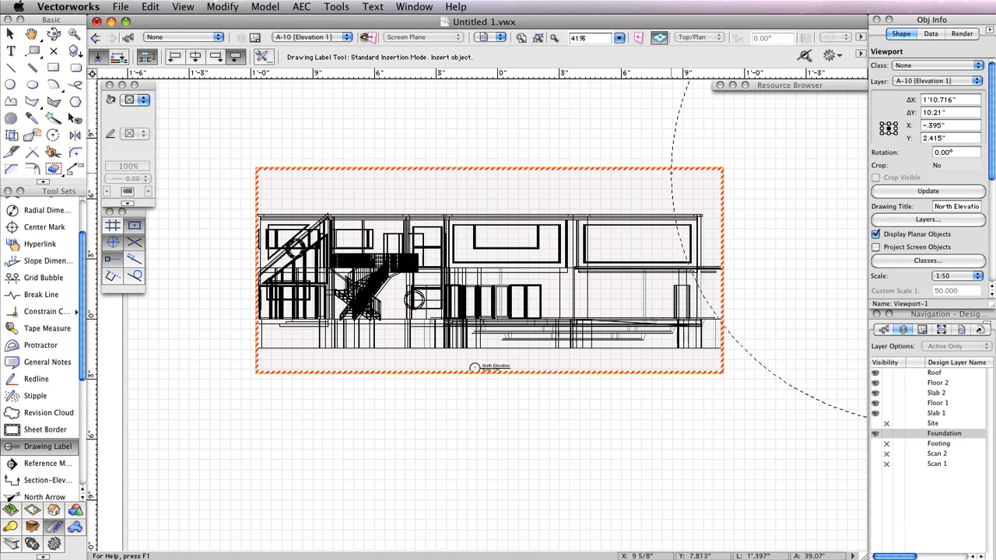
- Move the elevation viewport up the page and Option-drag a duplicate straight below it
click(10, 33)
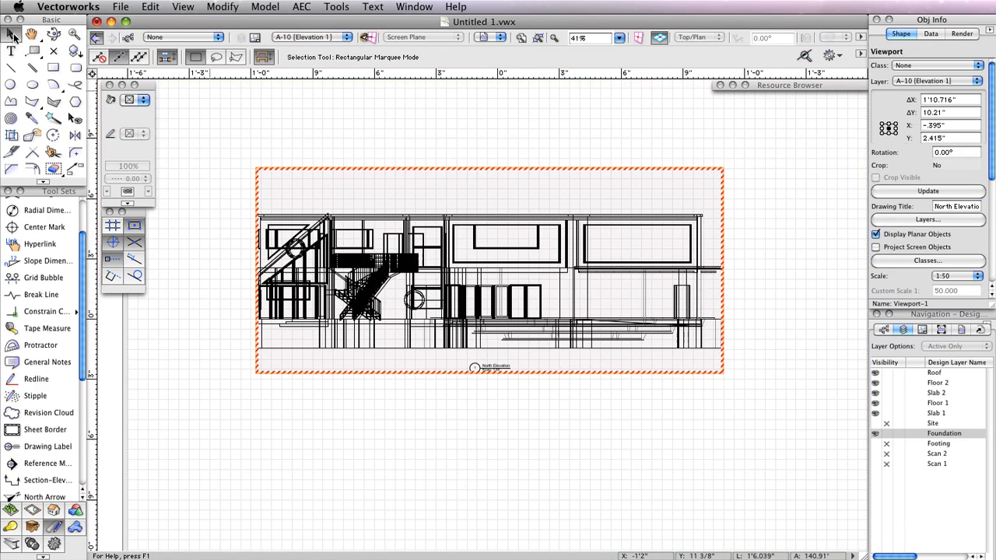
scroll(551, 263, down, 1)
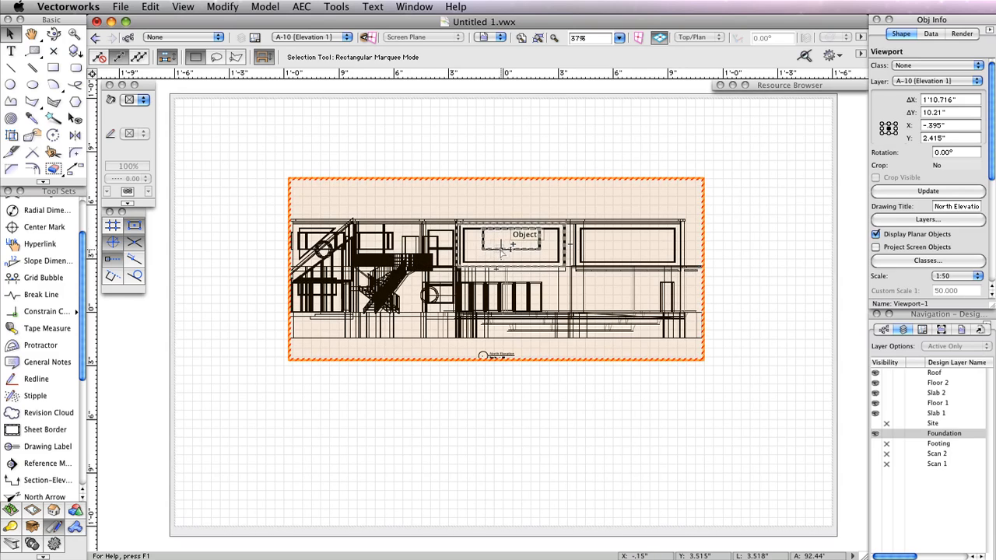
drag(496, 210, 493, 189)
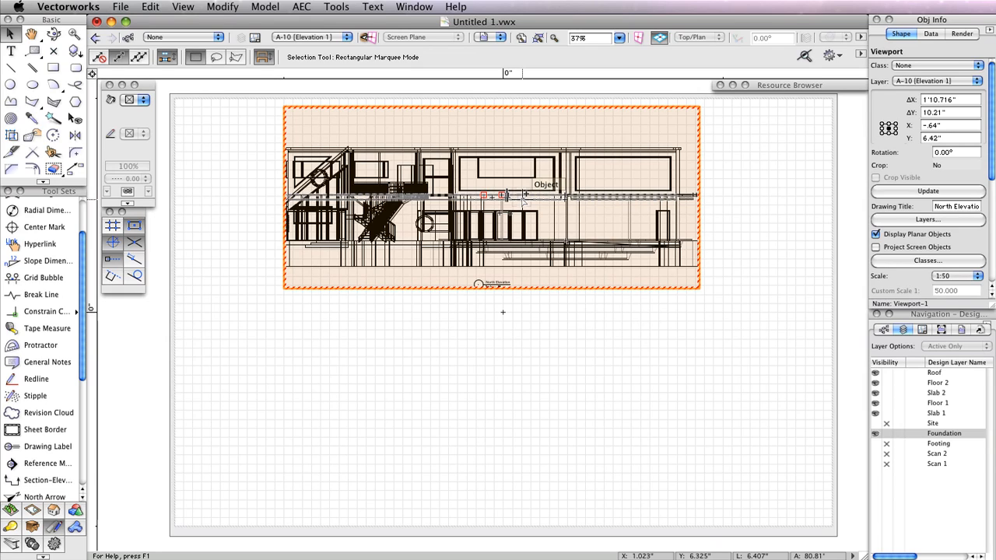
drag(523, 199, 522, 407)
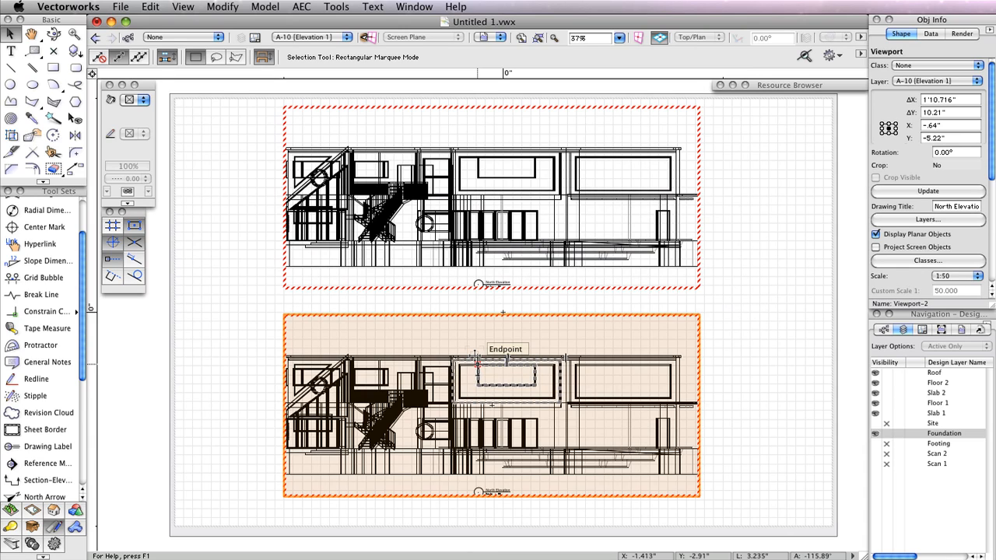
- Change the lower viewport's drawing title from North Elevation to 'South Elevation'
right_click(476, 356)
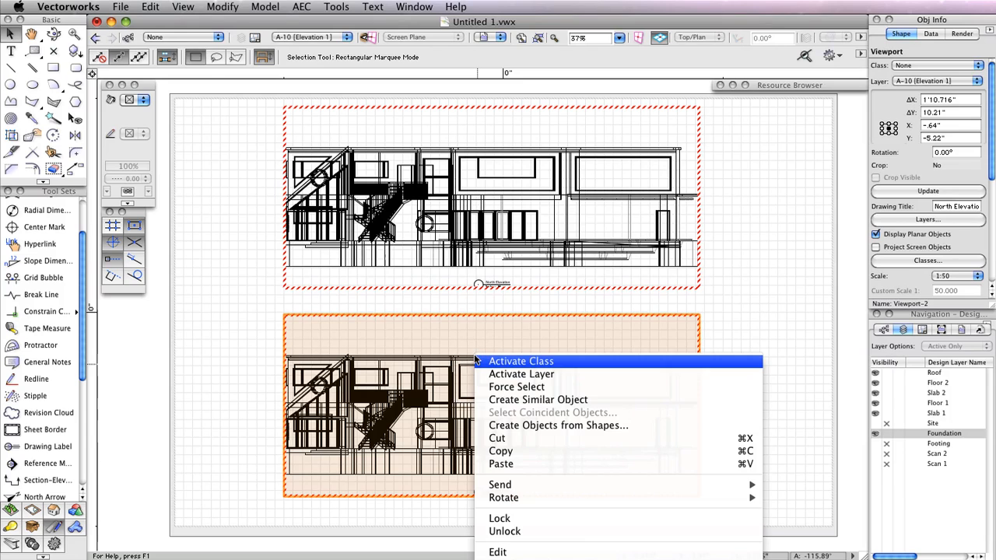
right_click(427, 313)
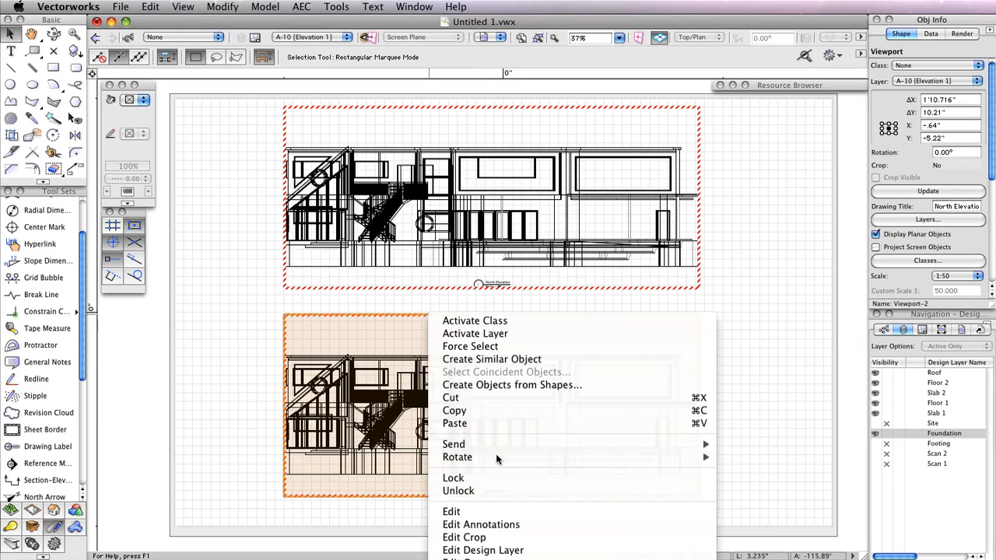
click(501, 525)
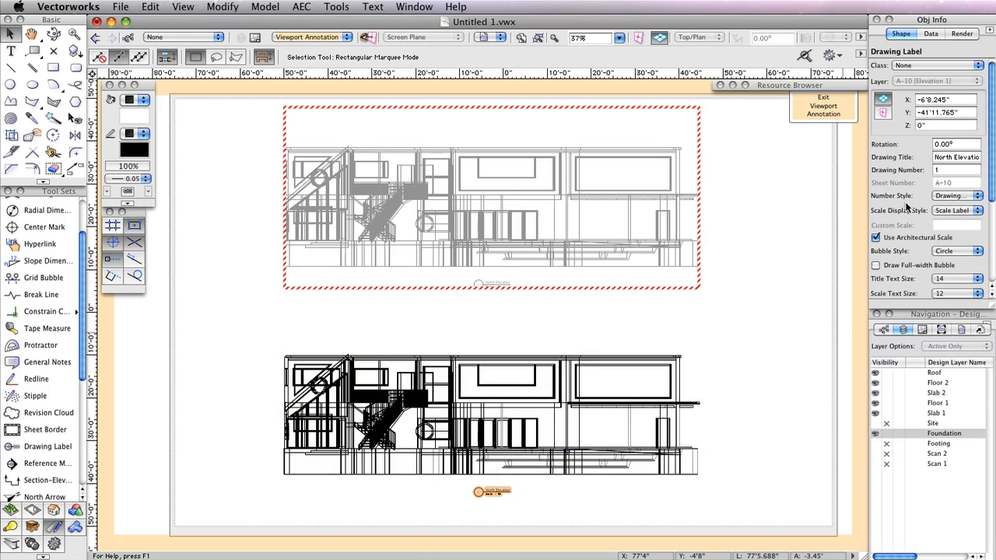
double_click(943, 157)
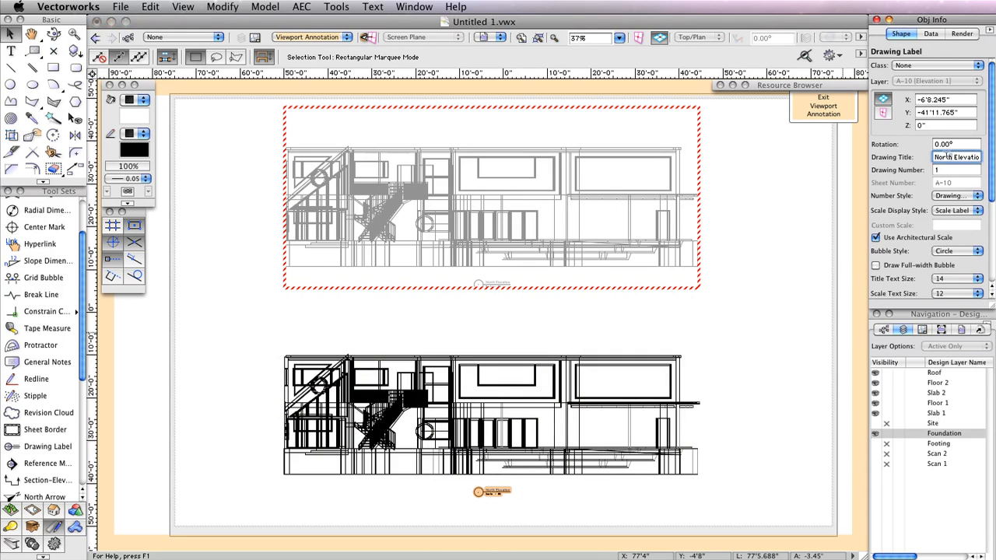
text(South)
key(Return)
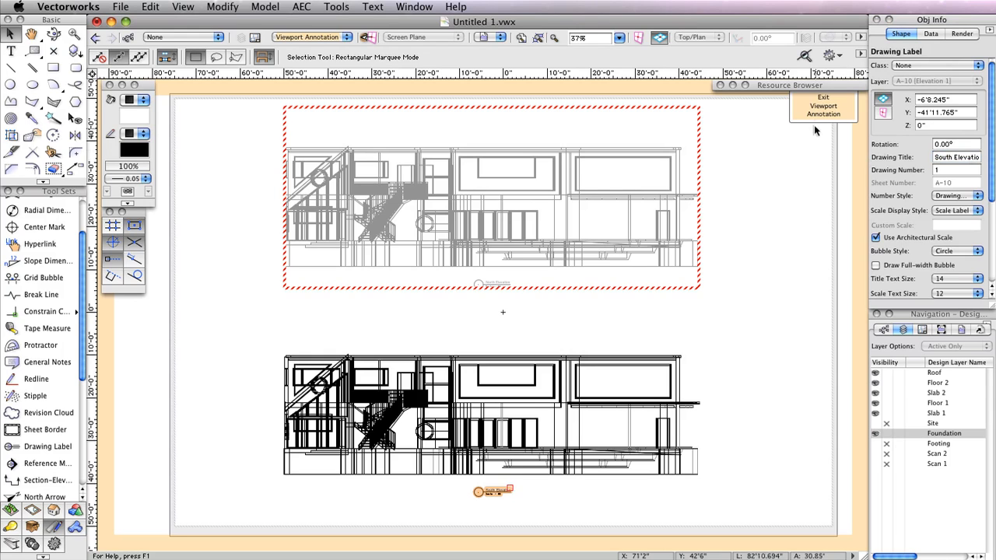
click(816, 114)
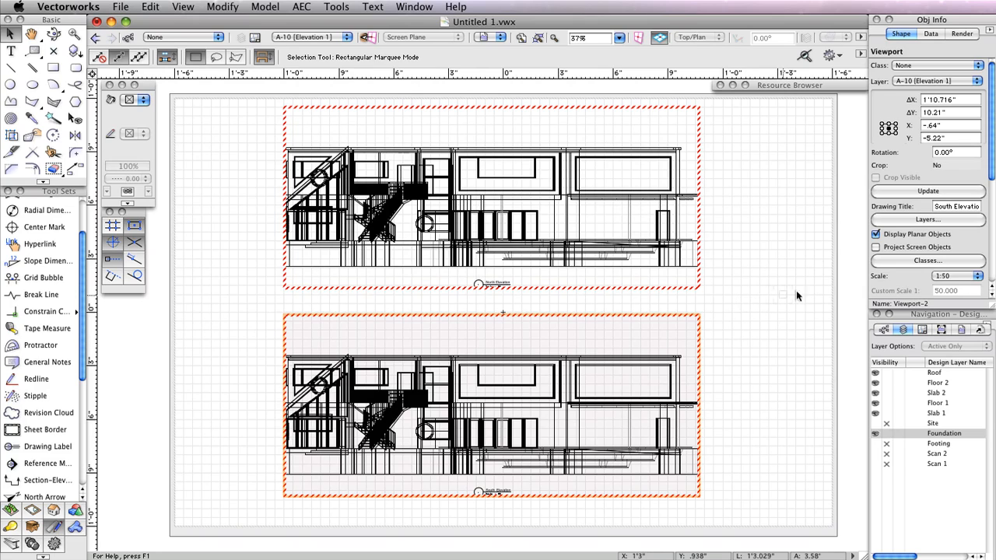
drag(991, 169, 991, 287)
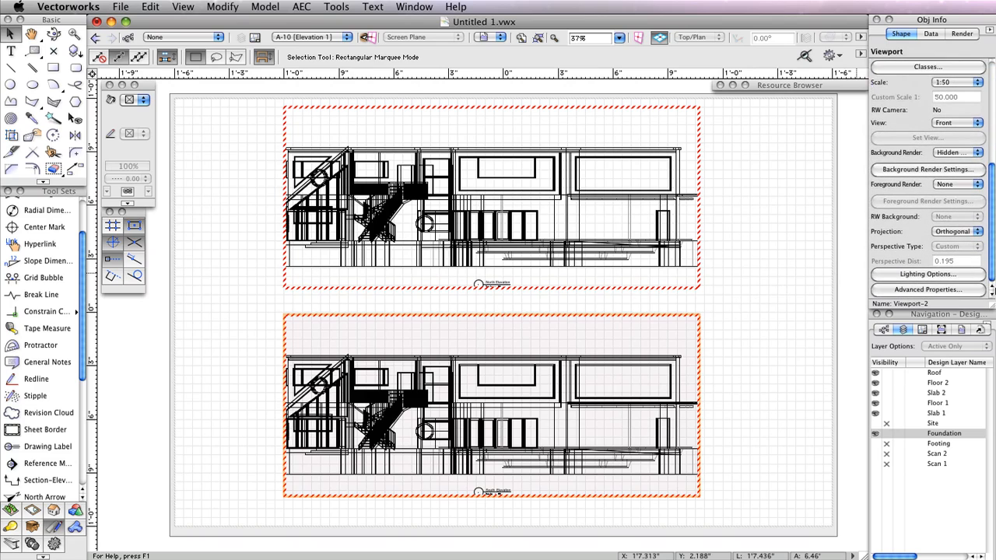
- Set the lower viewport's View to Back and update it to show the south facade
click(945, 125)
click(954, 150)
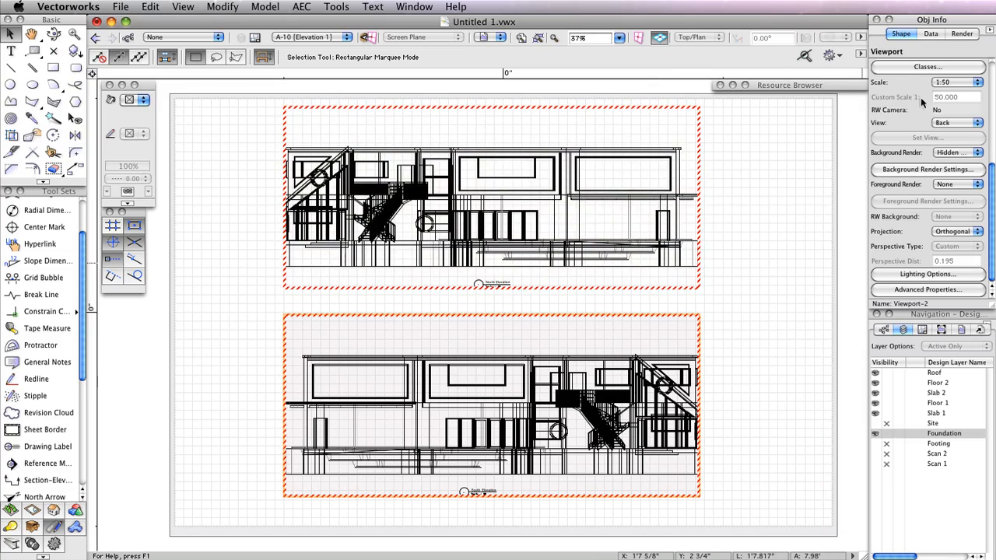
scroll(923, 106, up, 5)
click(921, 190)
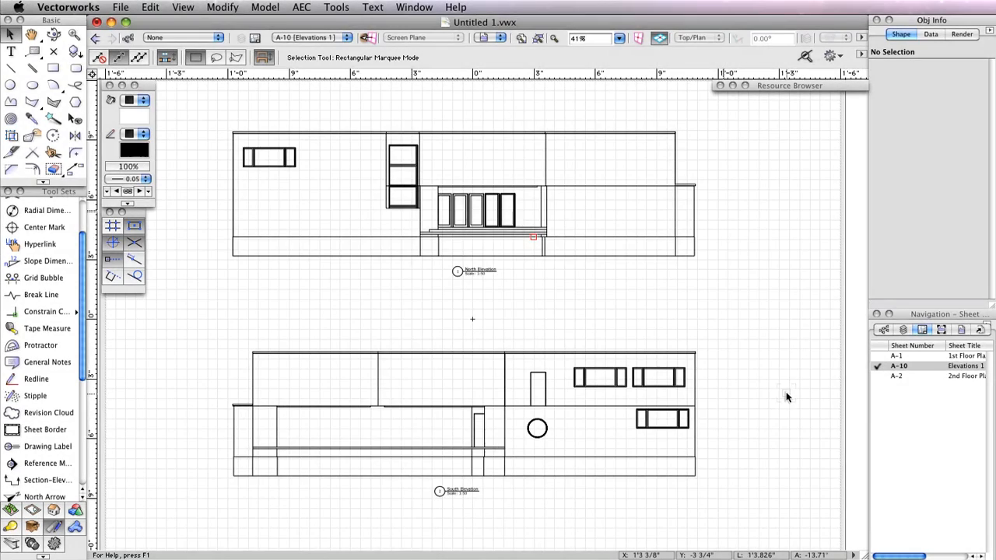
- Activate the Roof design layer, make Footing visible, and switch to Top/Plan view
click(904, 329)
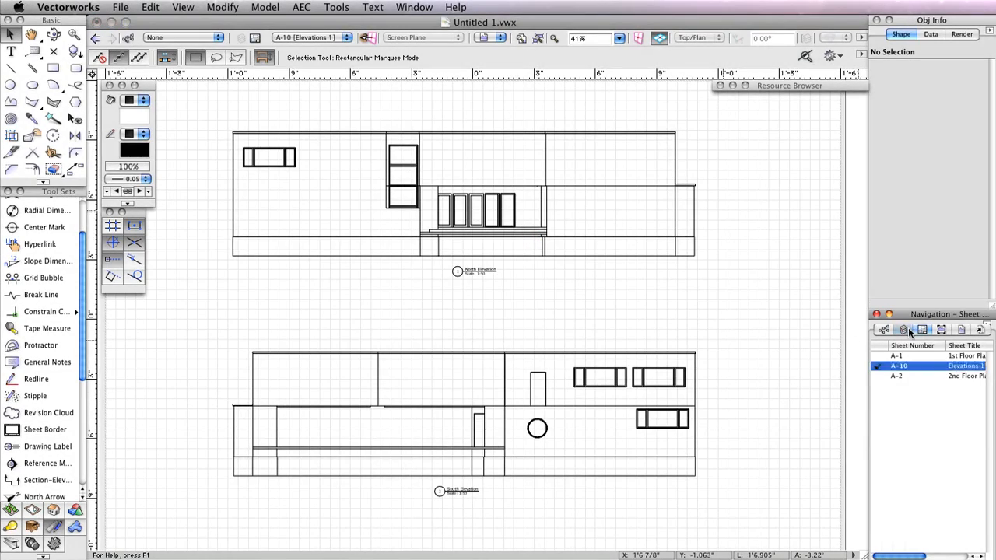
click(934, 510)
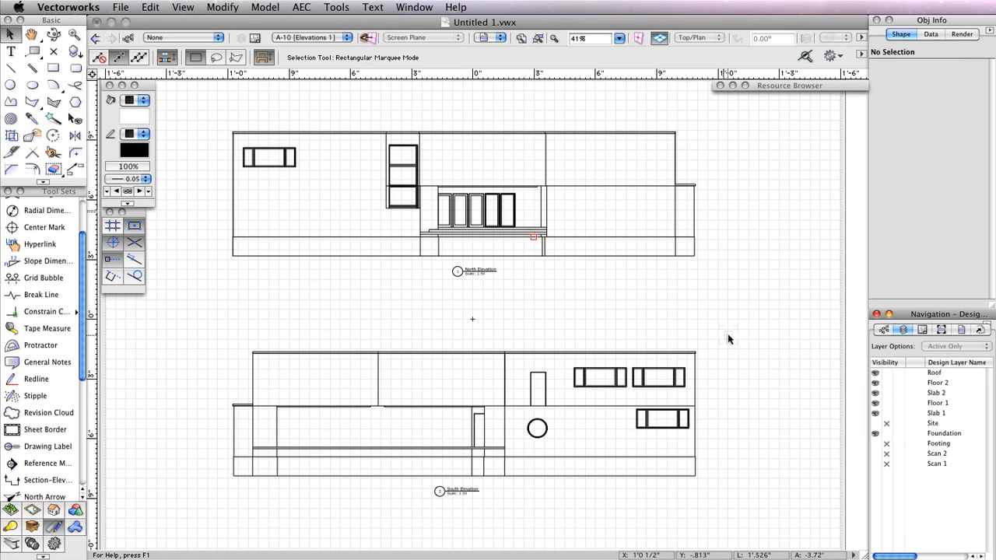
click(910, 373)
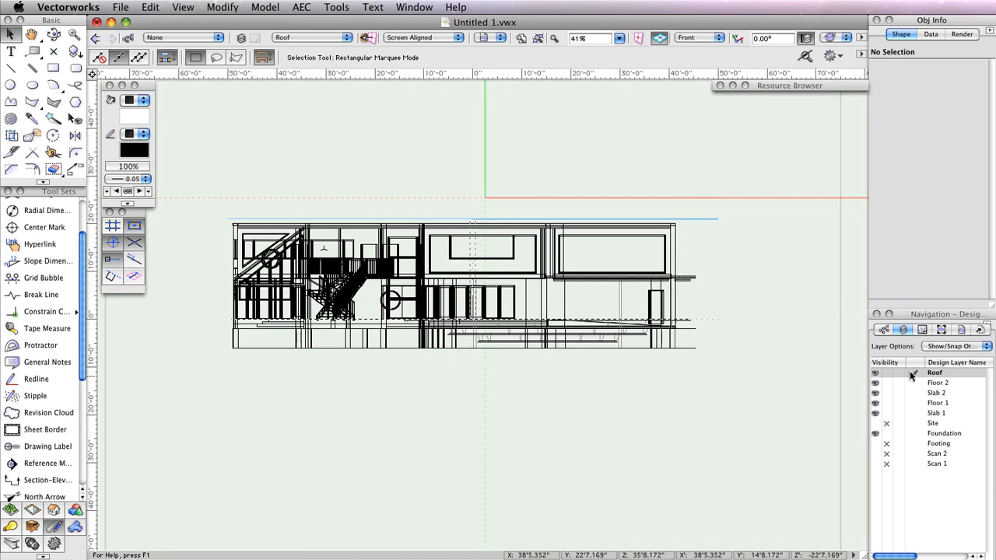
click(876, 444)
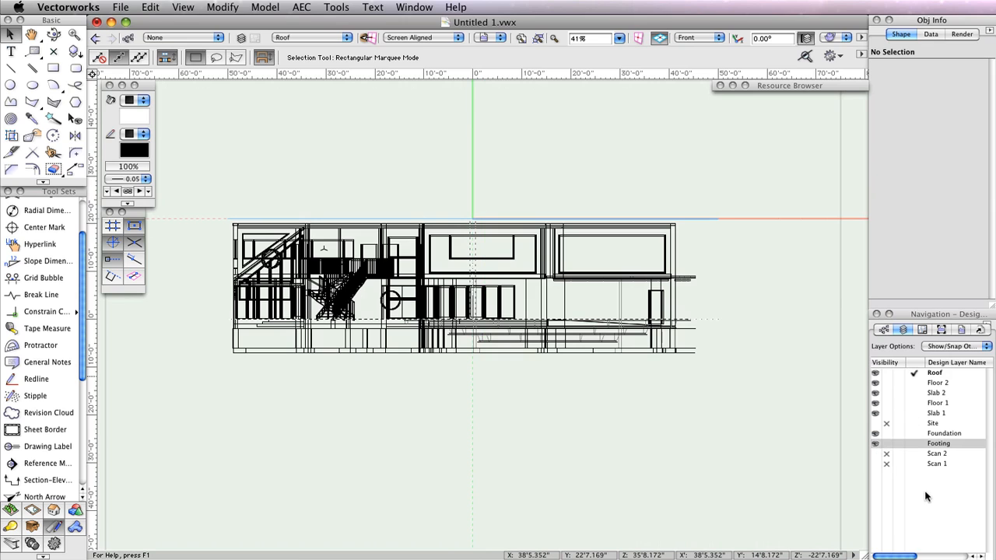
click(687, 38)
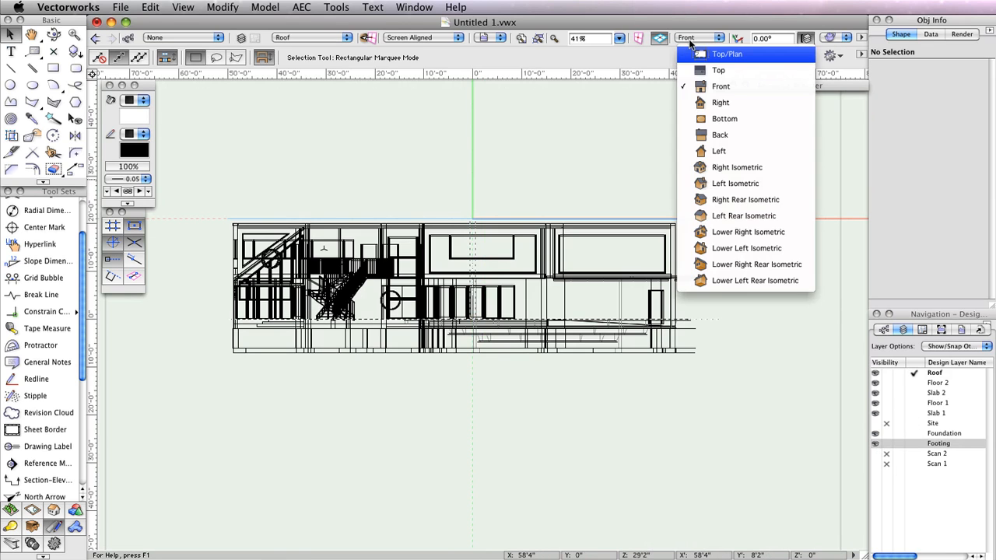
click(716, 54)
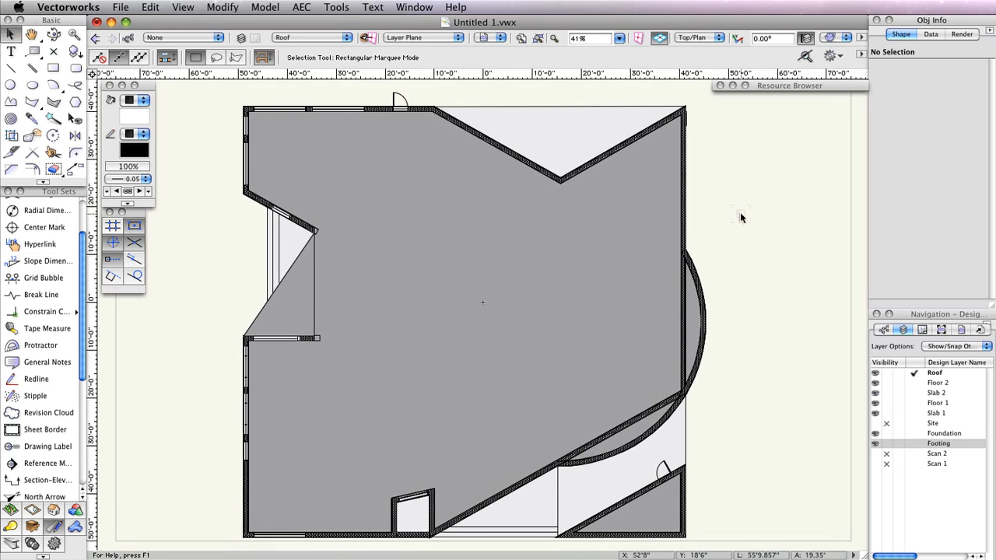
click(182, 7)
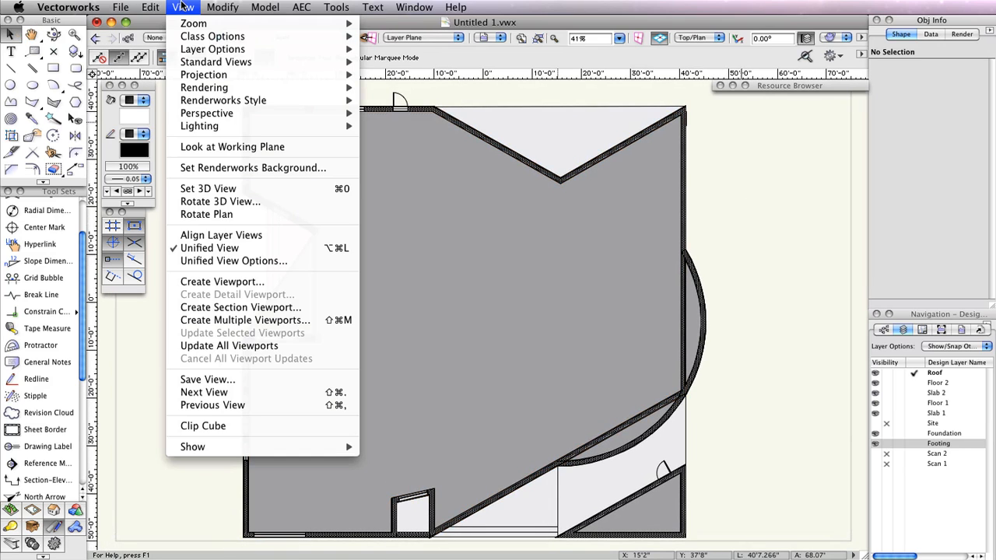
- Start the Section Viewport command and snap to the curved wall's centre point
click(220, 308)
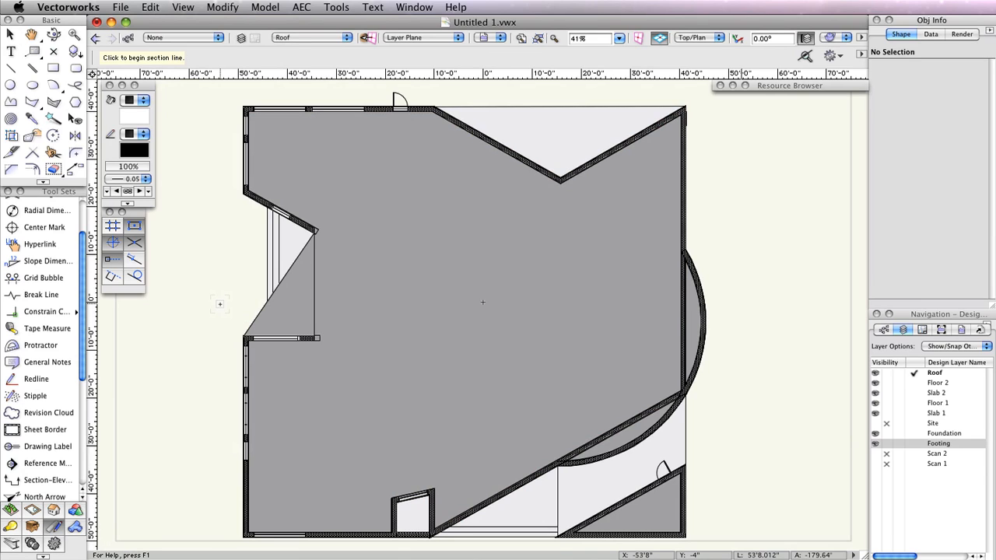
key(space)
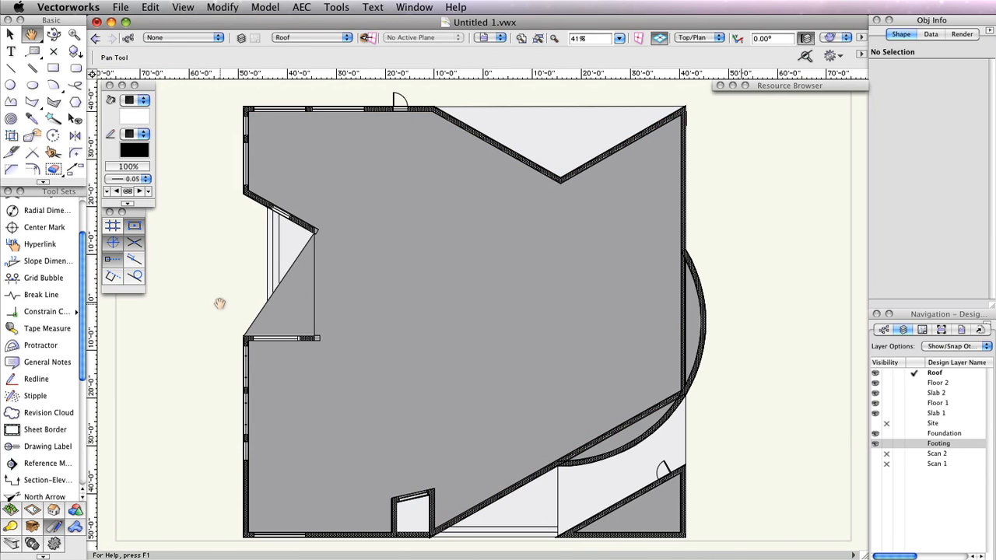
drag(220, 303, 221, 301)
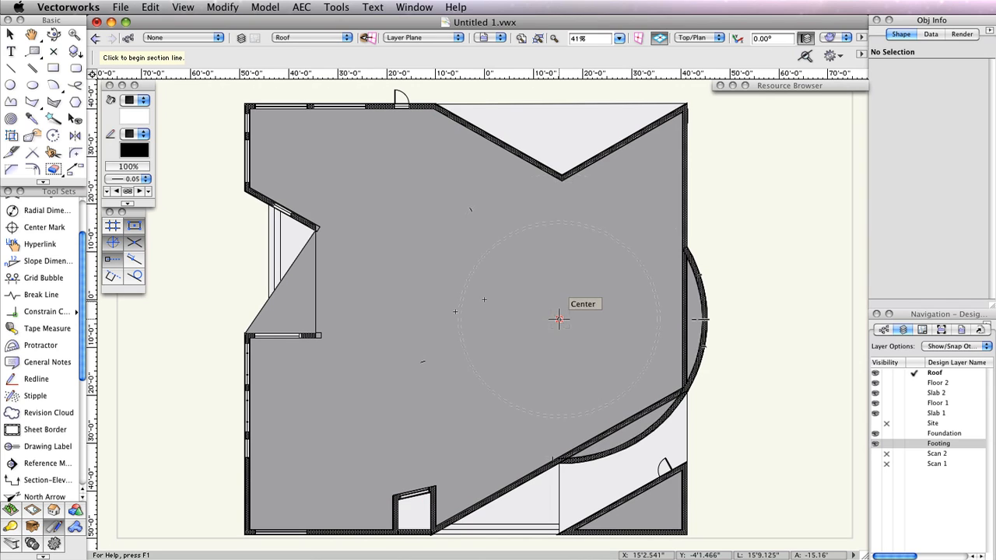
click(558, 317)
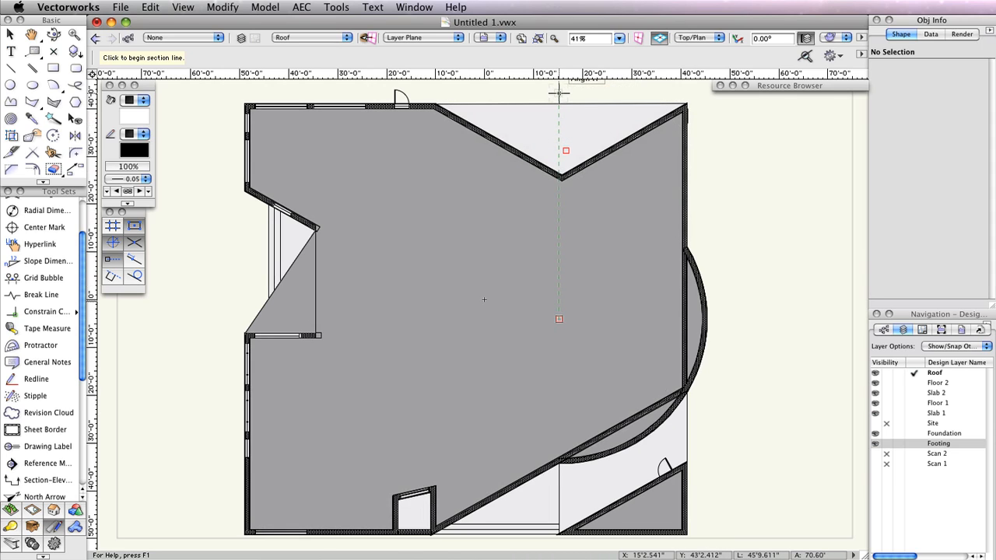
- Draw a vertical section line from above to below the house, looking right
scroll(558, 92, up, 3)
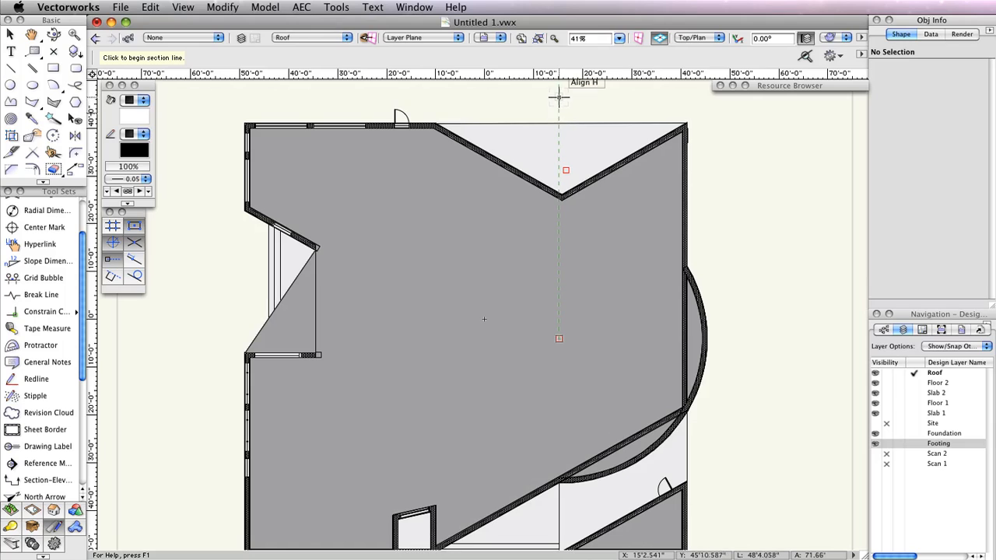
click(558, 94)
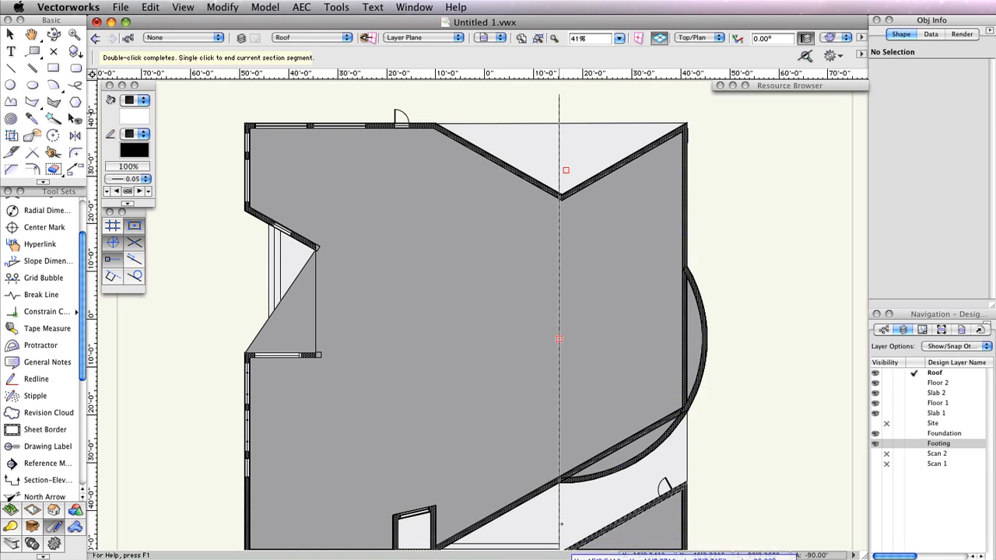
middle_drag(557, 510, 538, 394)
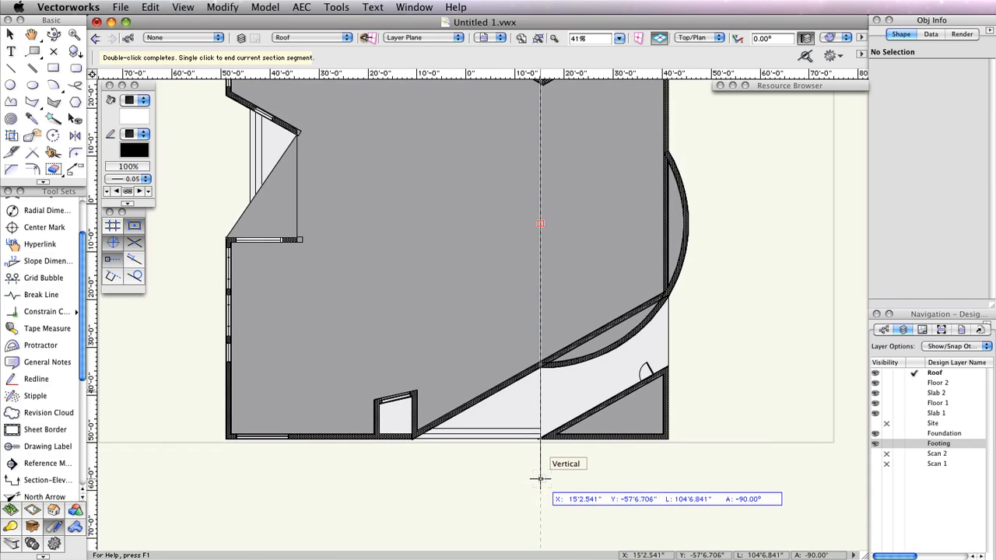
double_click(540, 478)
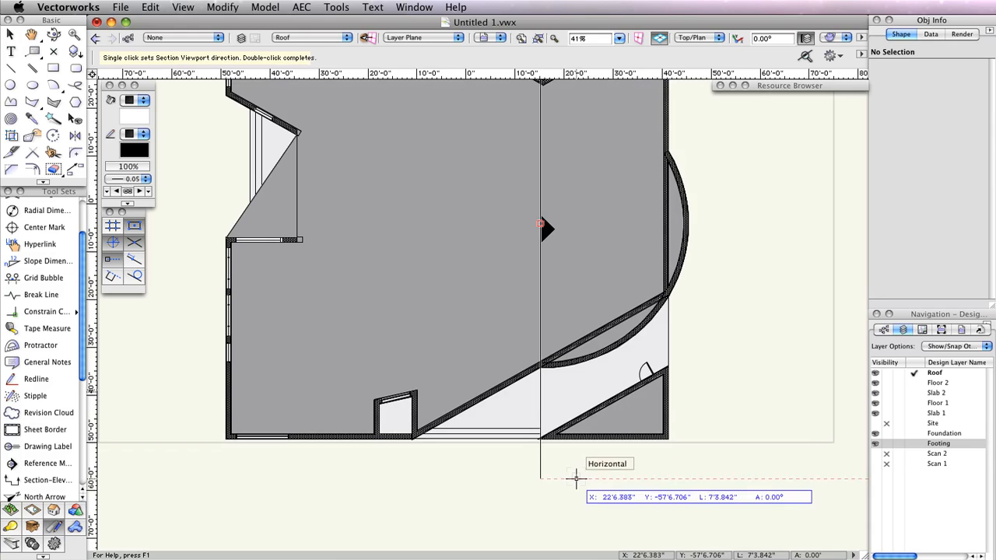
click(576, 478)
drag(656, 44, 389, 55)
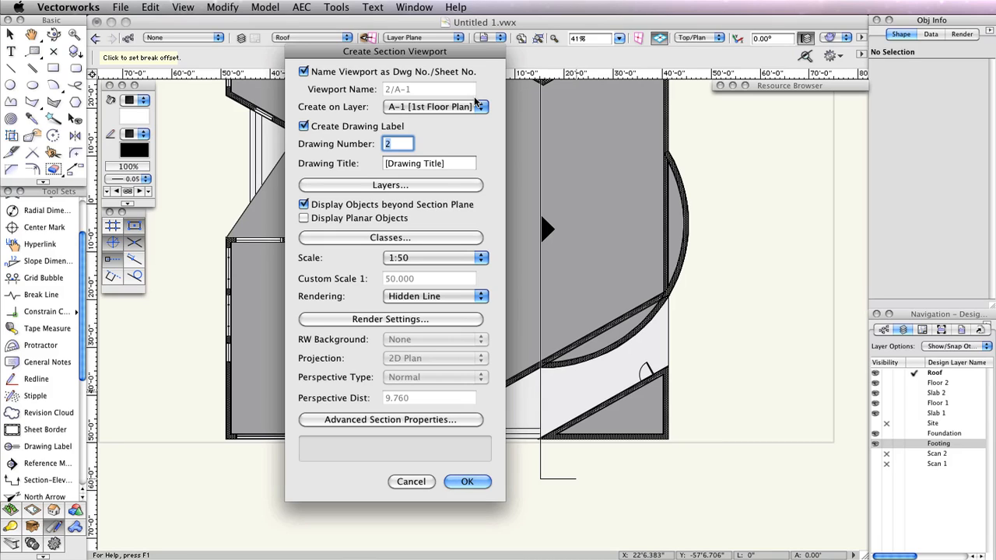
- Place the section viewport on a new sheet layer A-30 titled 'Section 1'
click(456, 107)
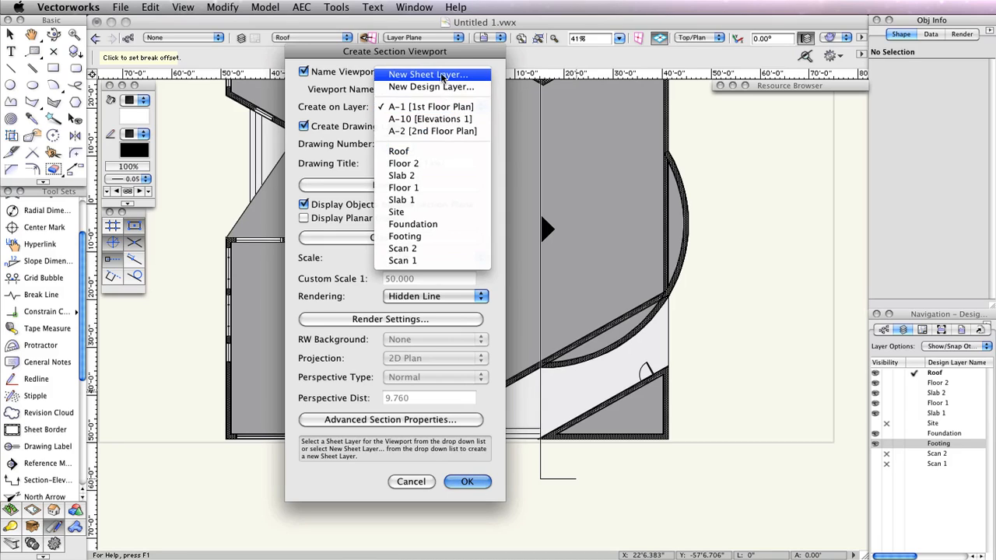
click(442, 75)
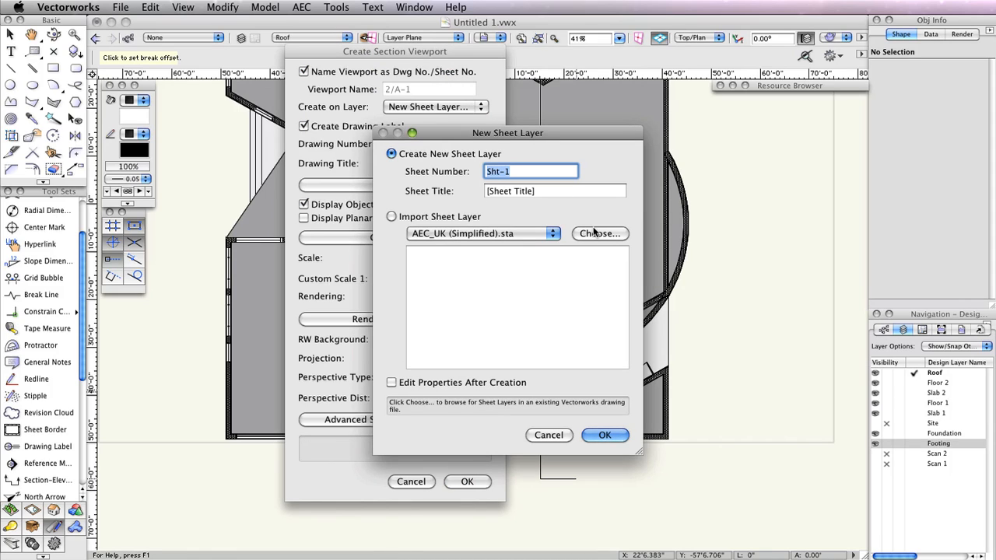
key(BackSpace)
text(A-3)
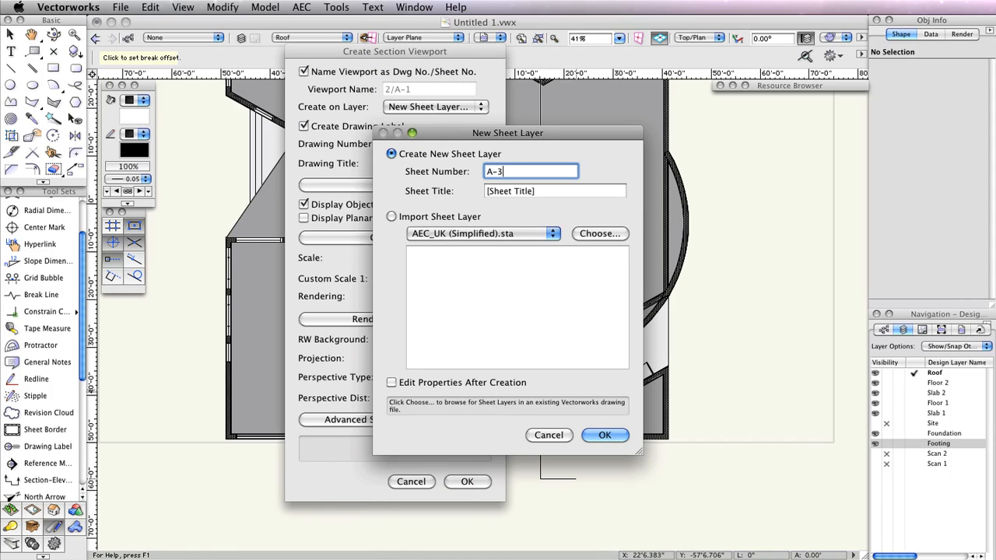
text(0)
key(Tab)
text(Section)
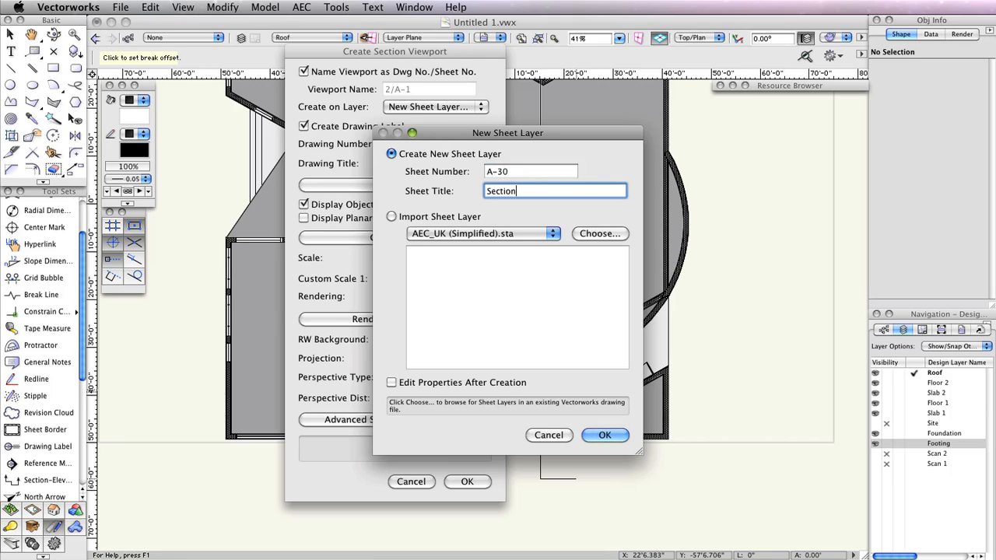
text( 1)
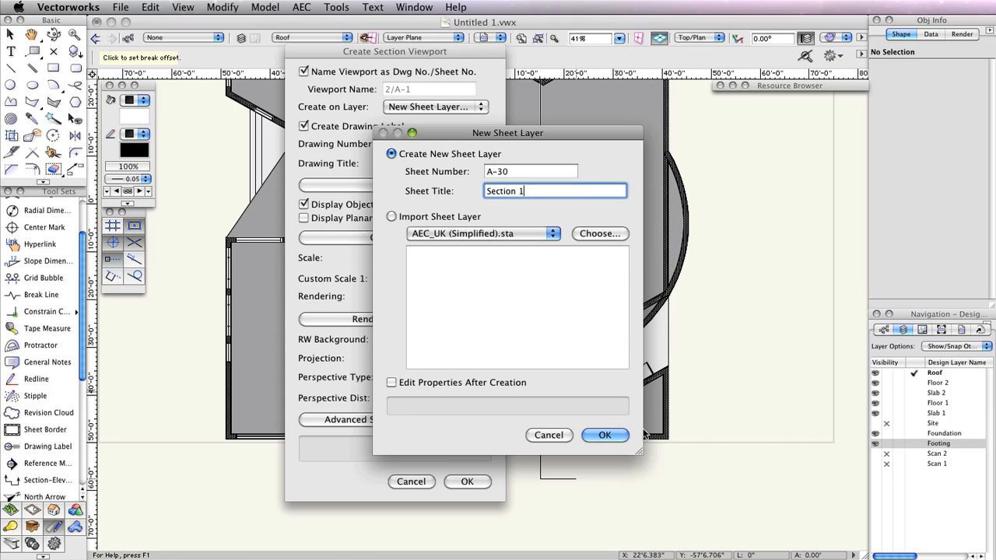
click(611, 434)
click(468, 480)
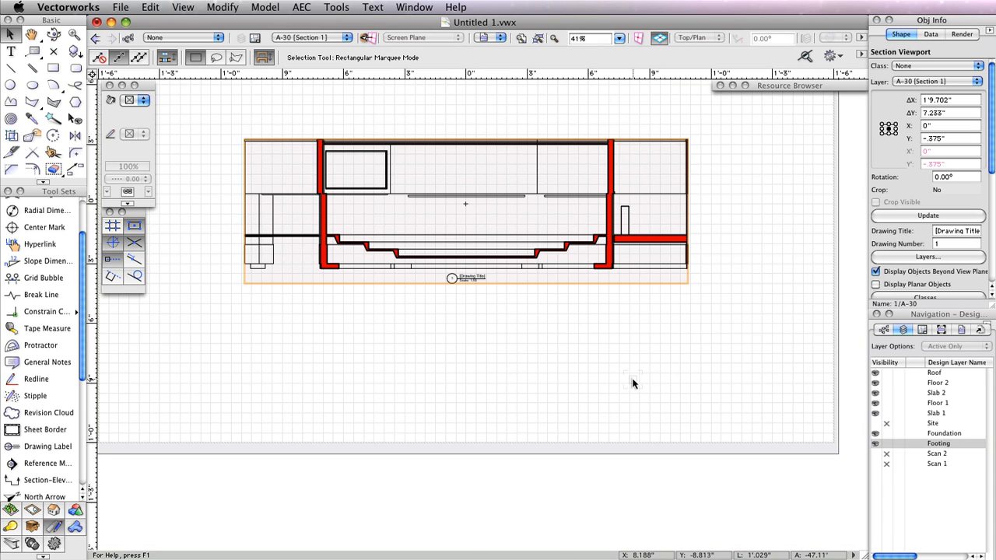
- Give the section viewport the drawing title 'Section Through Auditorium'
key(h)
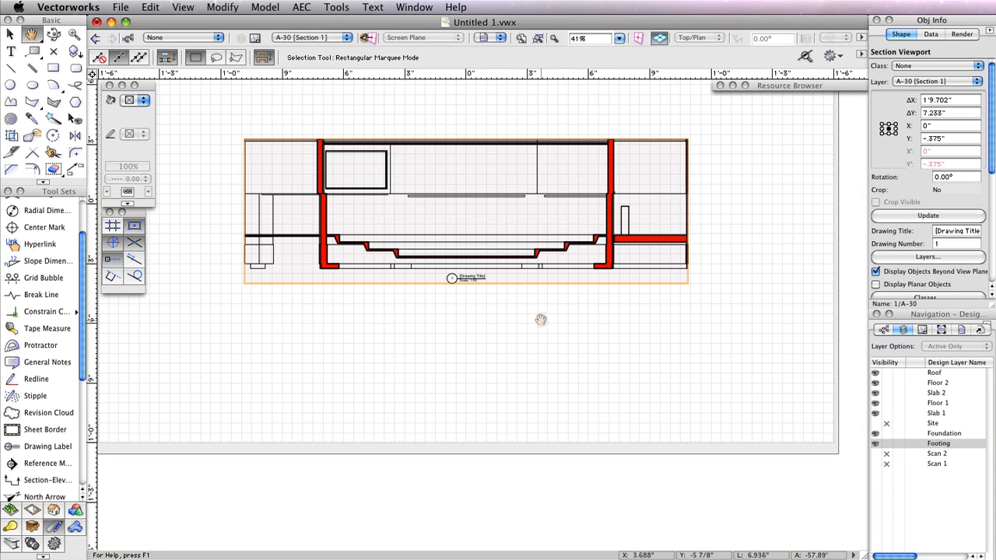
drag(537, 318, 595, 403)
key(x)
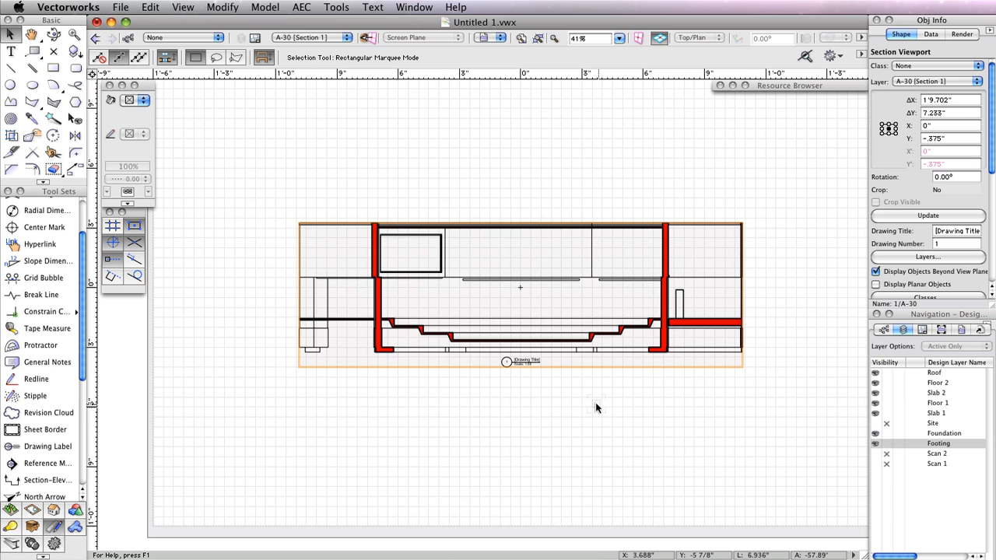
click(940, 231)
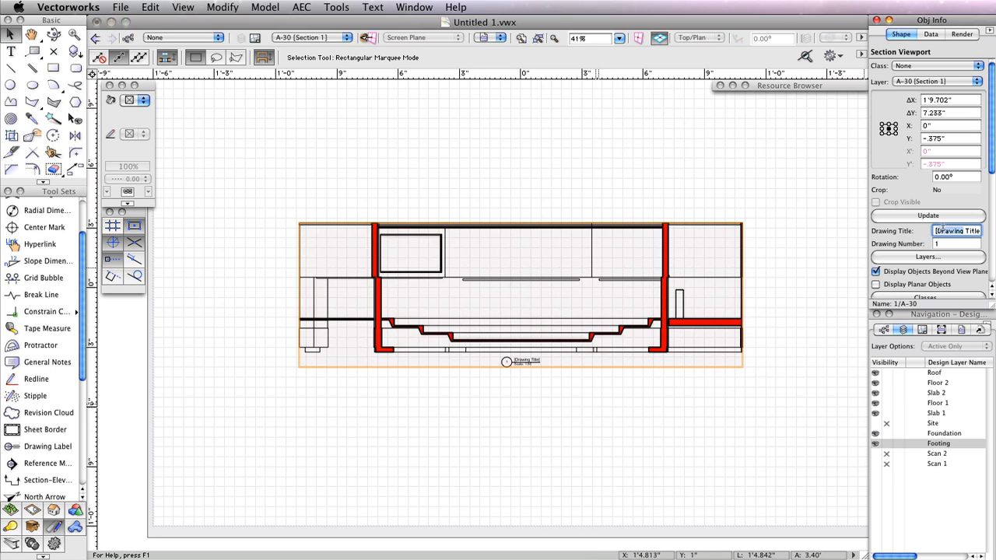
text(8ect)
text(ion Through)
text( Audito)
text(rium)
key(Return)
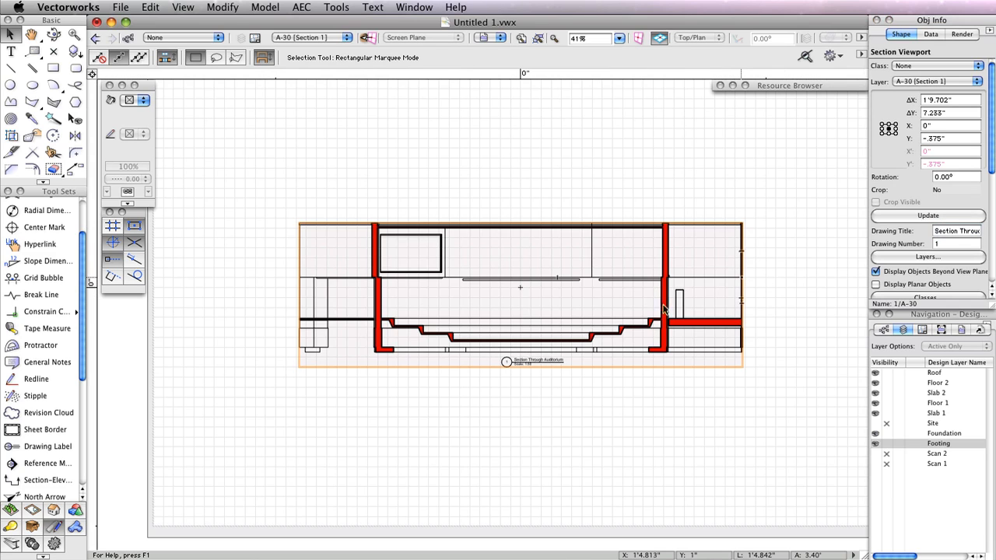
- Move the section viewport up toward the top of sheet A-30
scroll(642, 315, up, 3)
scroll(532, 252, left, 3)
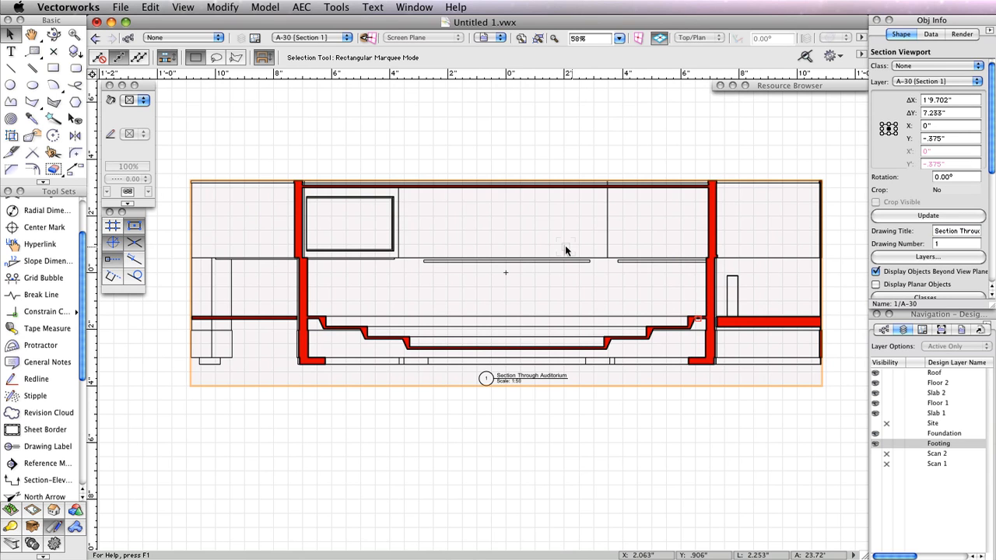
scroll(565, 250, down, 3)
drag(586, 200, 581, 329)
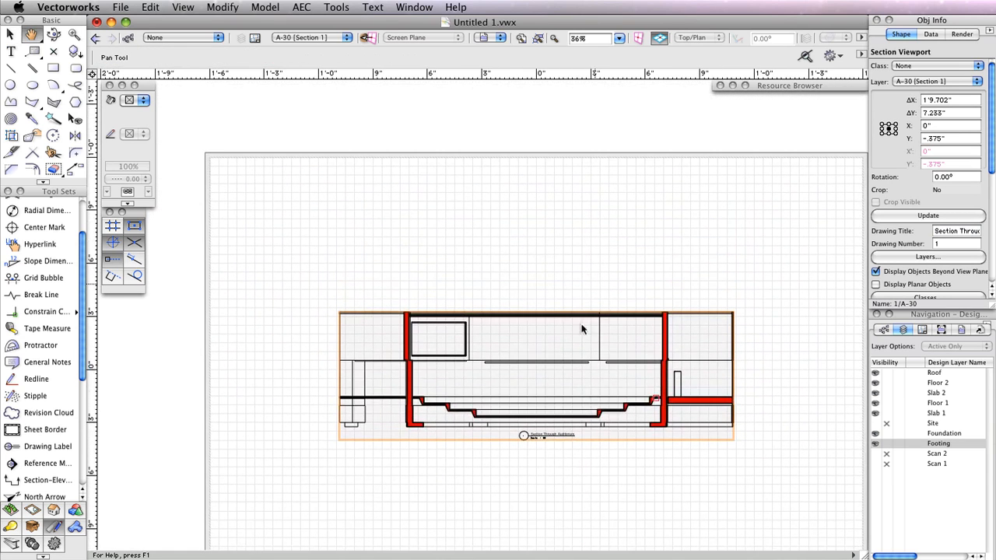
key(x)
click(581, 329)
drag(535, 369, 535, 236)
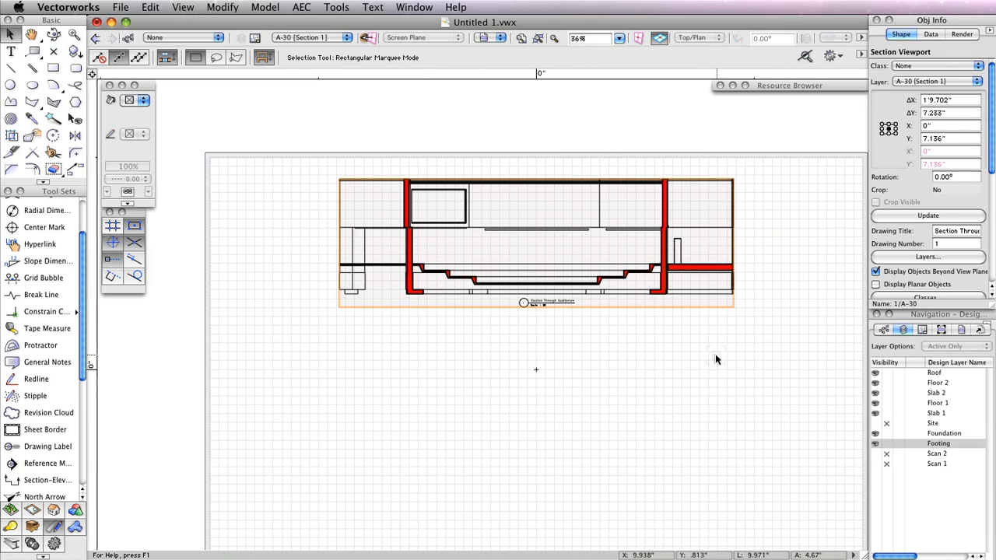
click(151, 7)
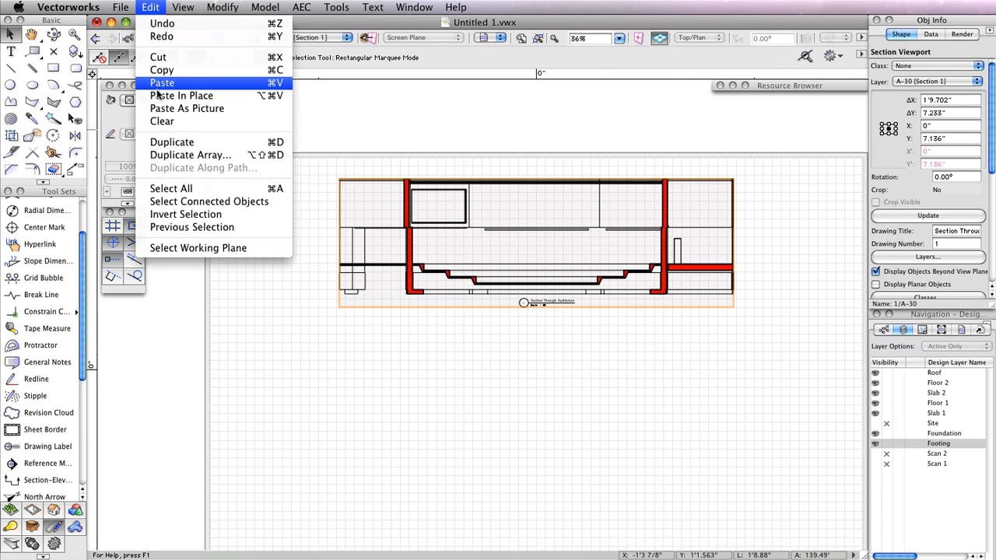
- Duplicate the section viewport and place the copy in the lower half of the sheet
click(171, 142)
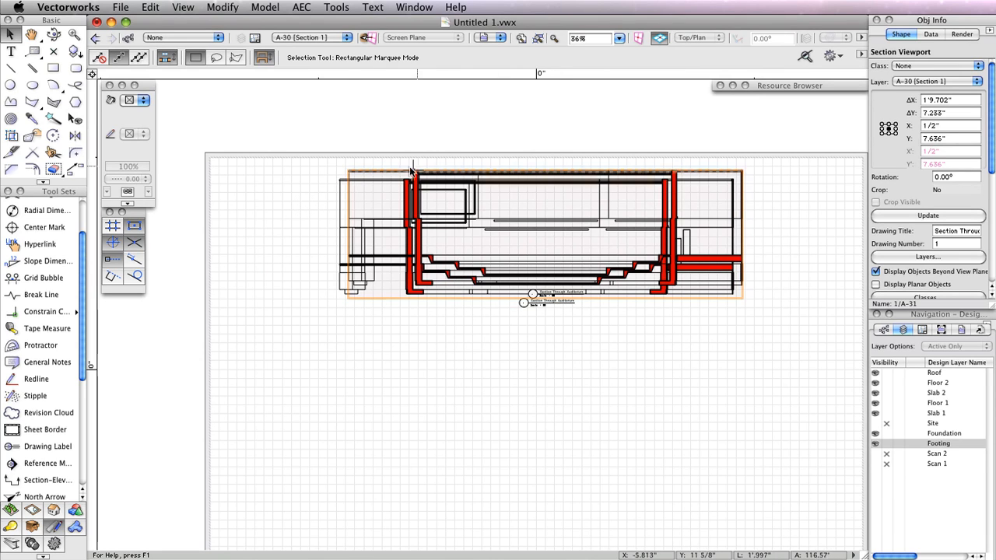
drag(472, 168, 474, 406)
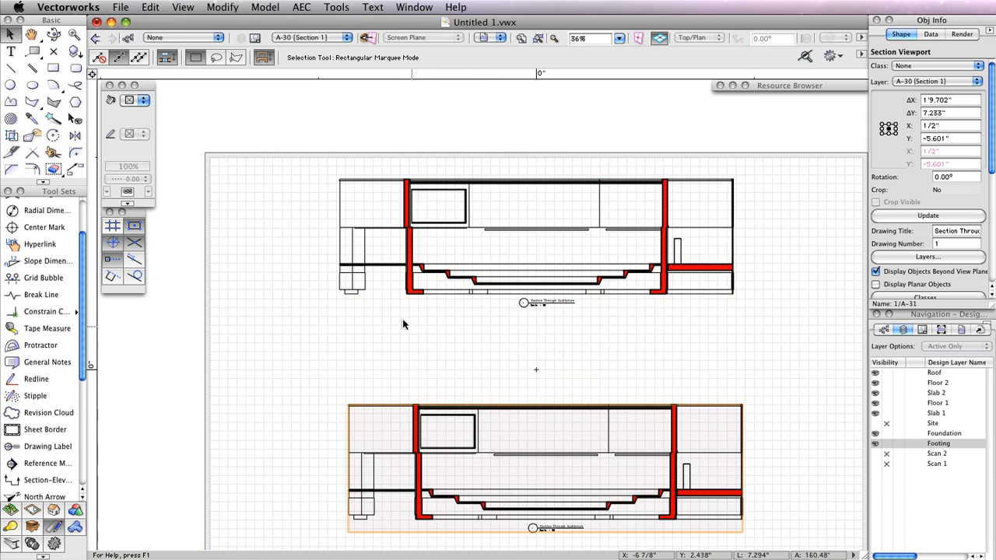
key(h)
drag(403, 318, 371, 262)
key(x)
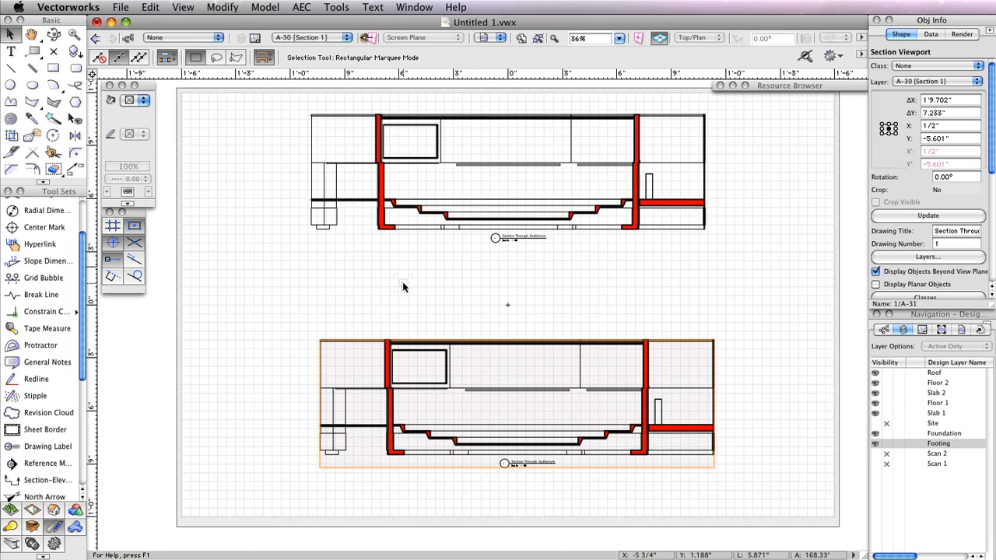
key(shift+Left)
key(shift+Left)
key(shift+Left)
key(shift+Left)
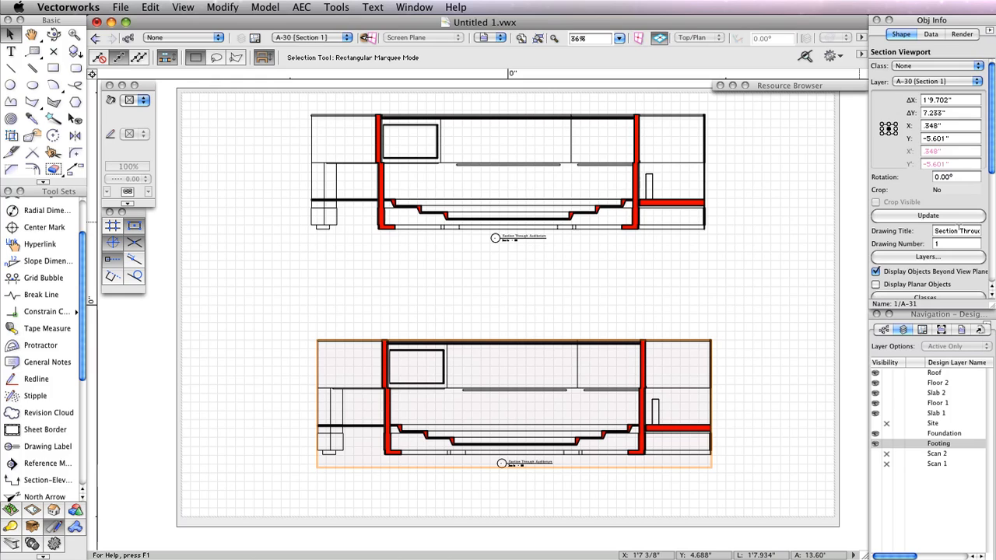
- Extend the copy's drawing title to 'Section Through Auditorium Looking South'
drag(958, 230, 992, 231)
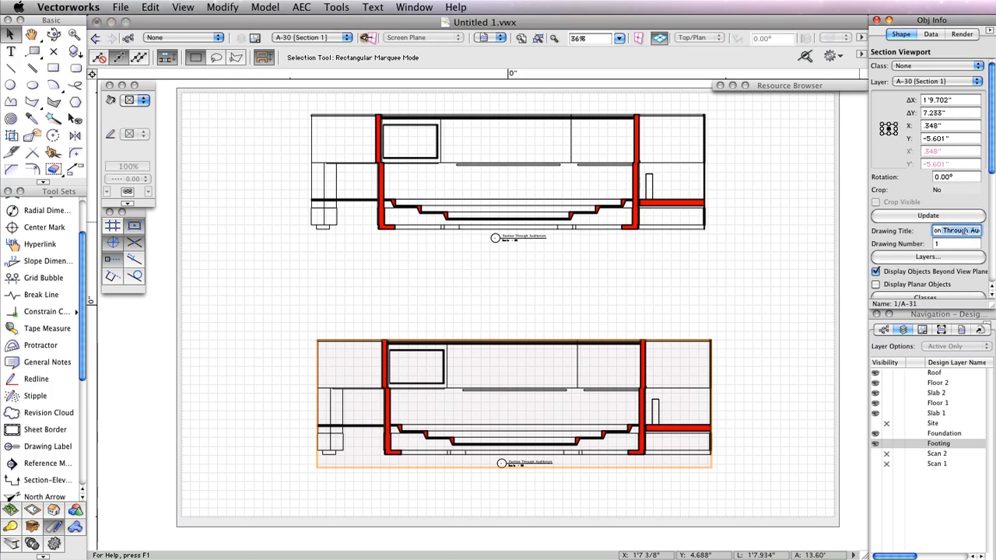
key(Right)
text(Looking South)
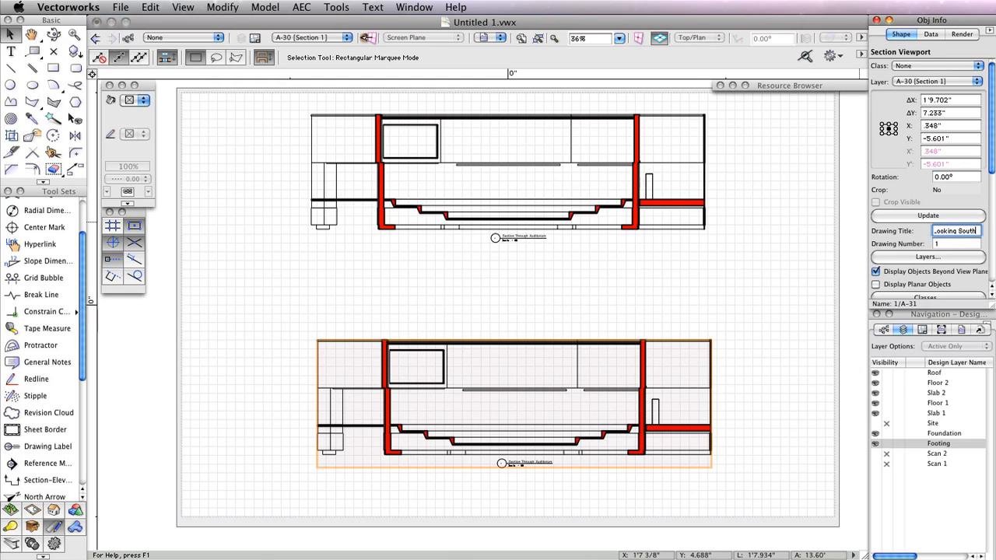
key(Return)
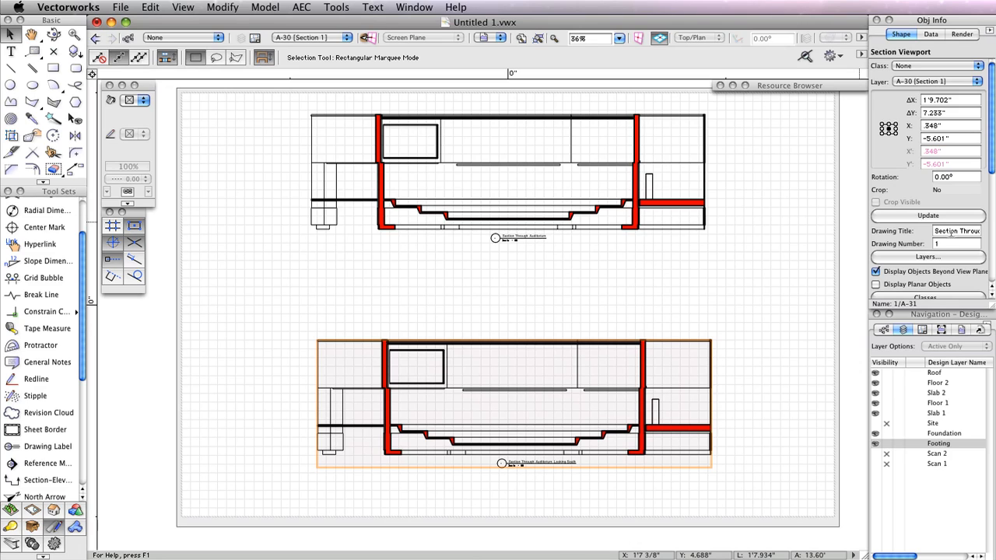
- Reverse the lower viewport's section direction and update it to show the opposite view
click(990, 167)
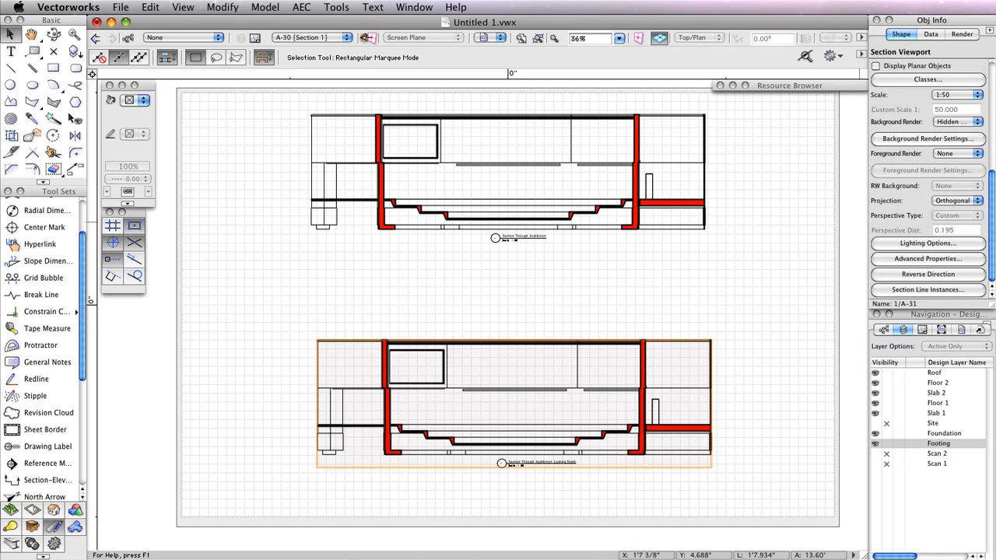
click(926, 273)
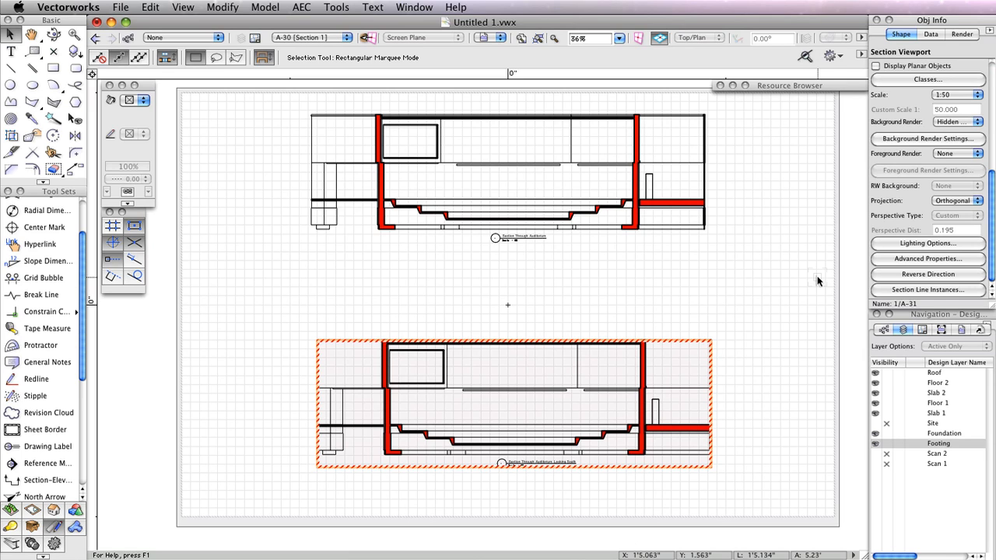
drag(992, 224, 981, 70)
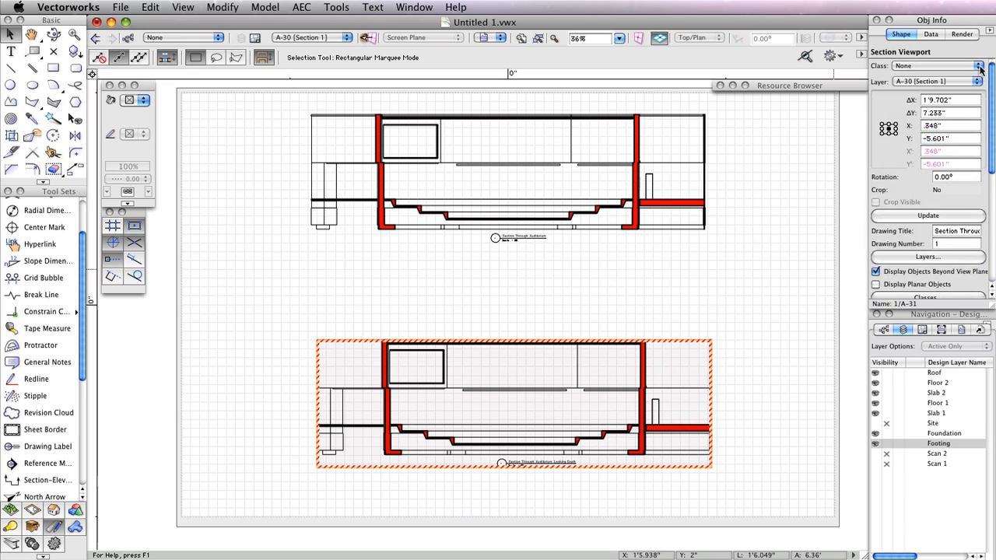
click(926, 216)
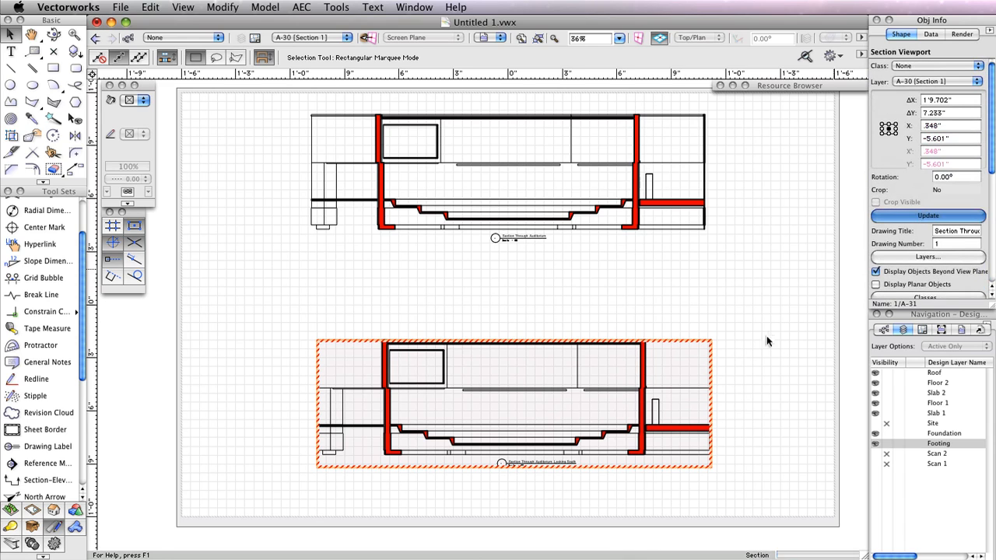
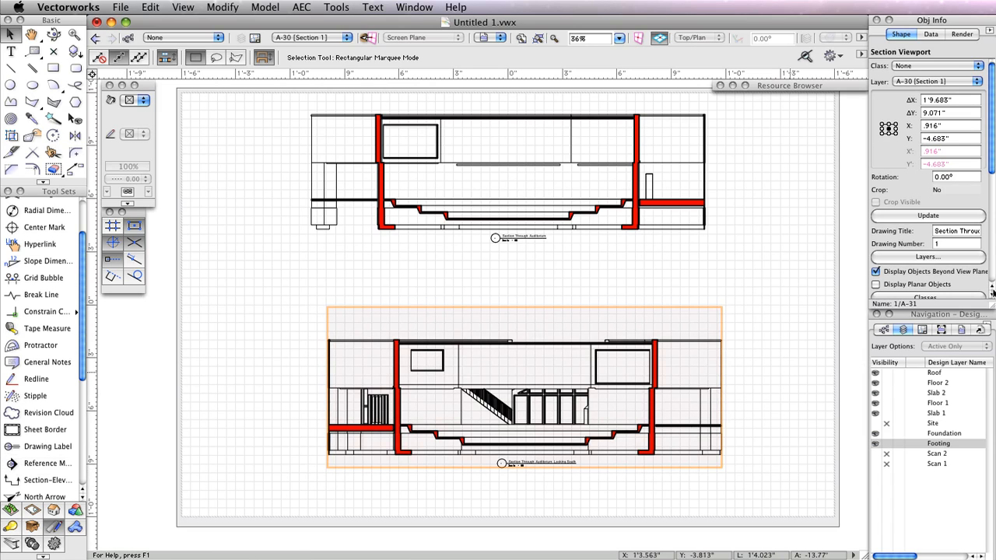
- Give the lower section viewport a Custom perspective projection with perspective distance 30
drag(992, 150, 994, 259)
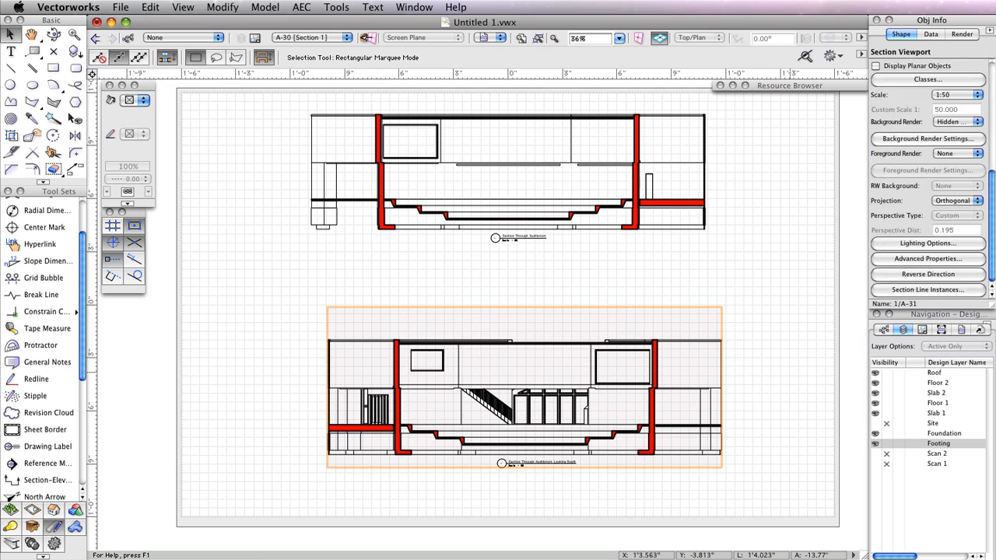
click(958, 203)
click(961, 209)
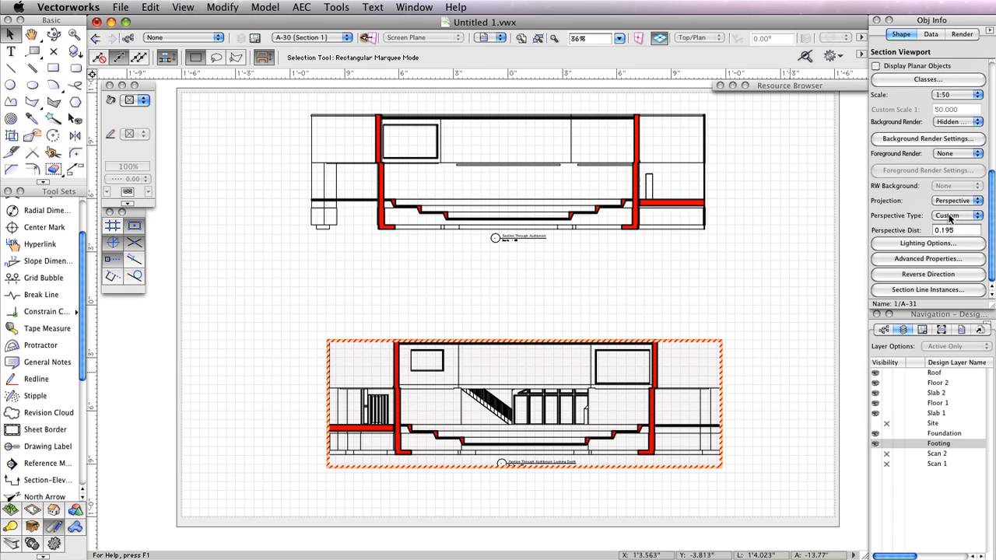
click(968, 221)
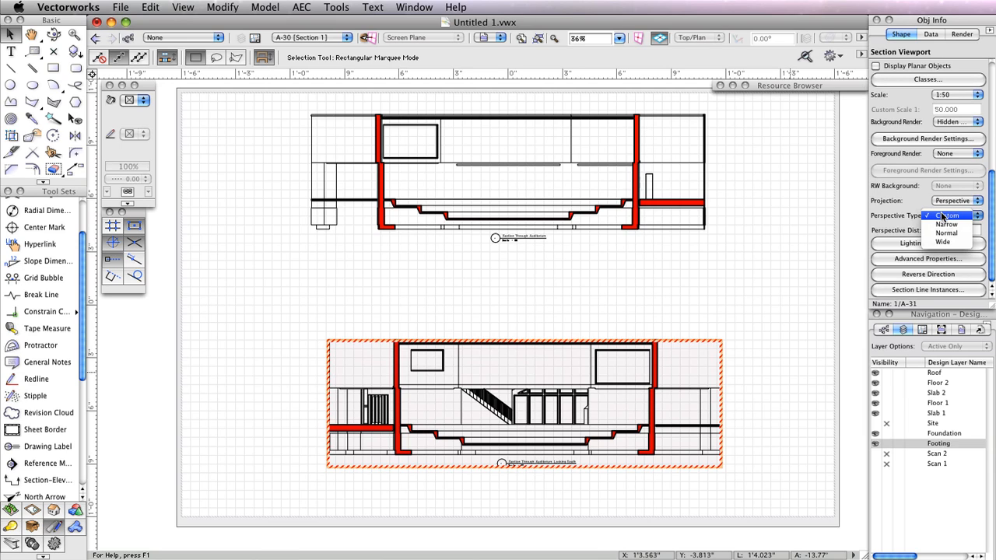
click(943, 216)
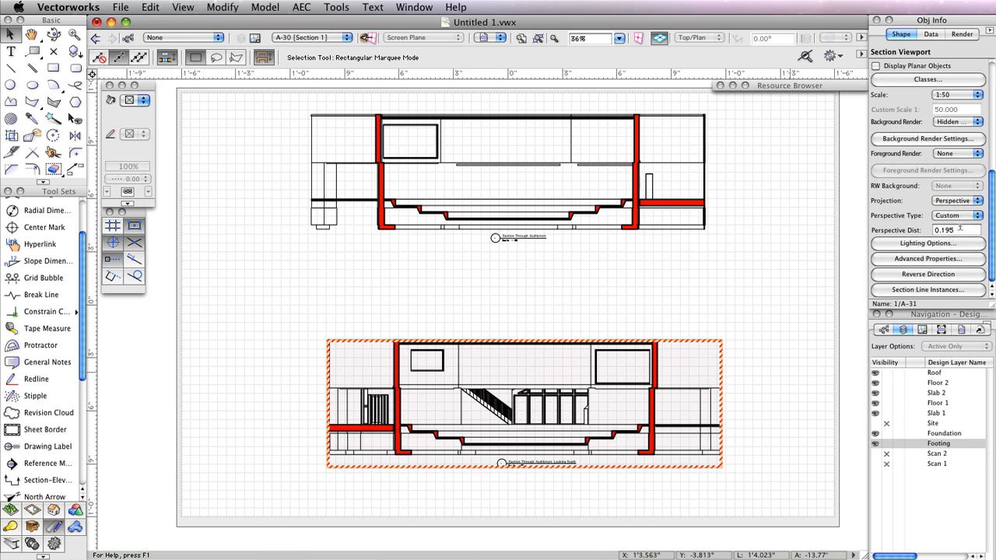
click(960, 227)
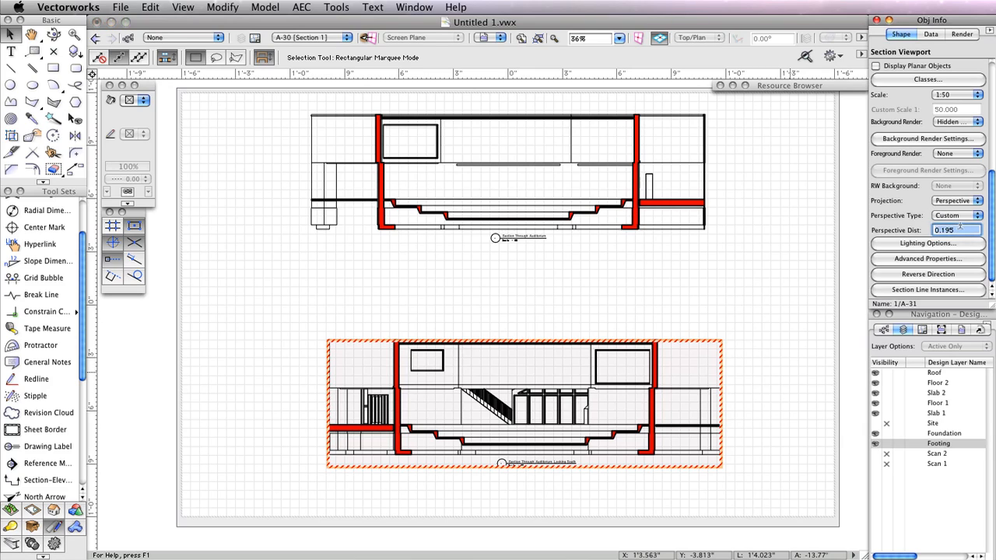
text(30)
key(Return)
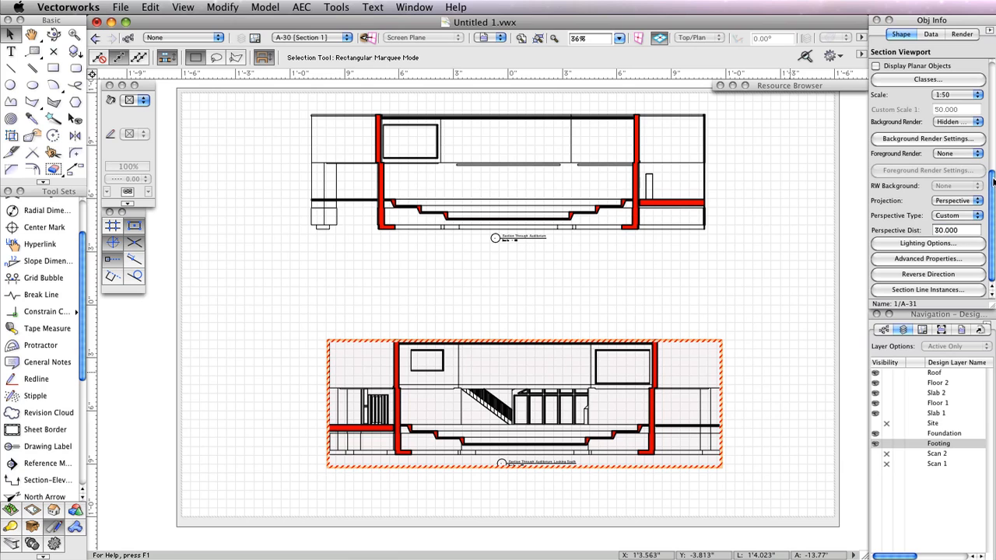
drag(993, 175, 989, 92)
- Update the lower section in perspective, move it under the upper section, and edit its annotations
click(921, 189)
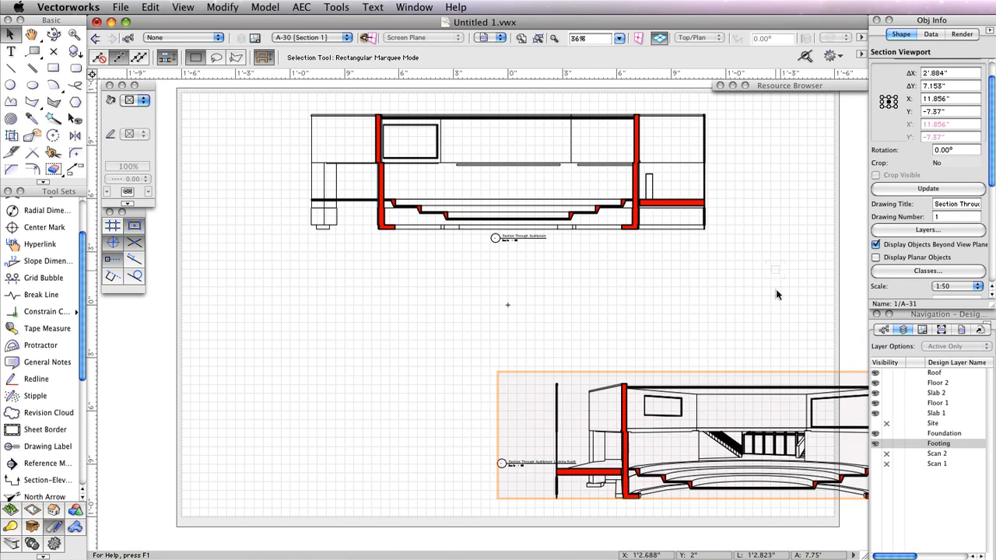
drag(769, 386, 555, 361)
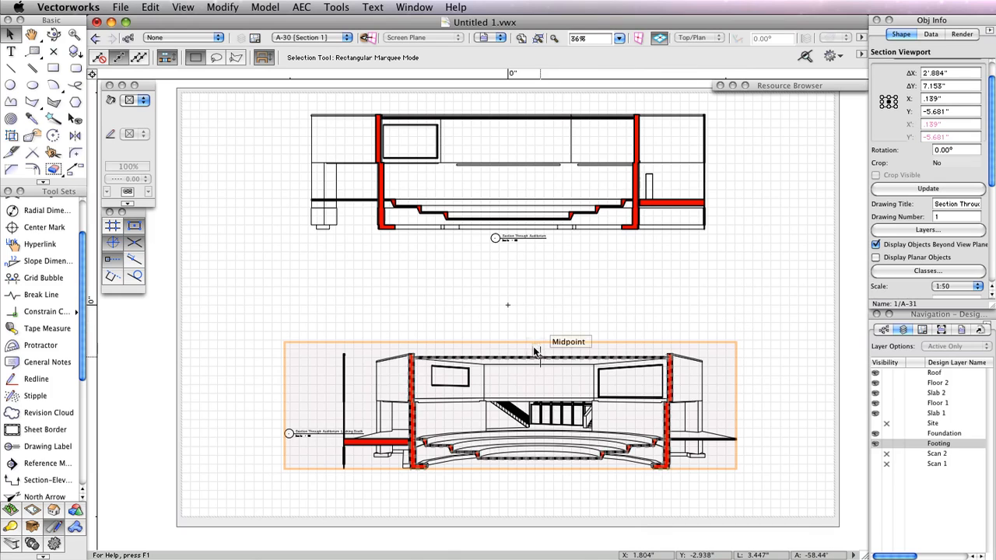
right_click(514, 342)
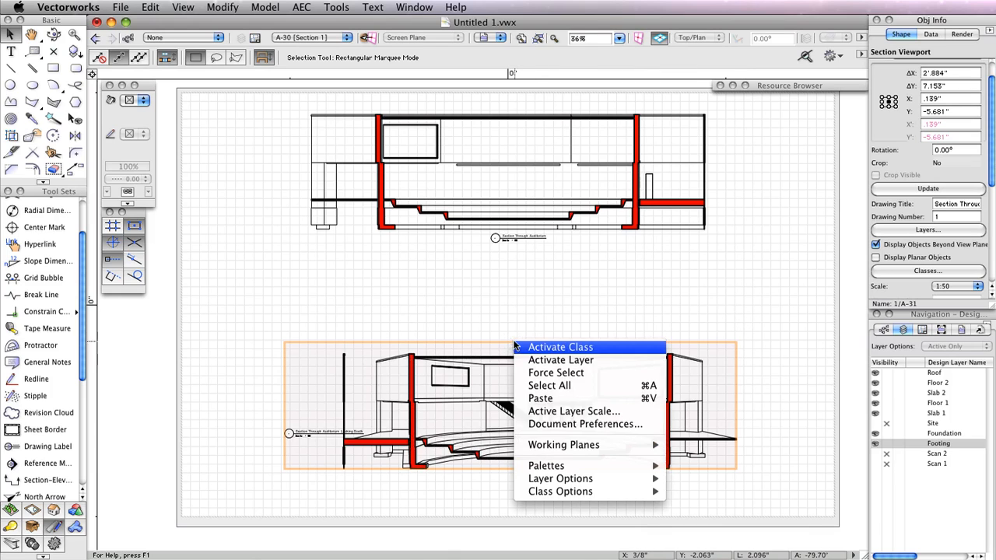
right_click(449, 360)
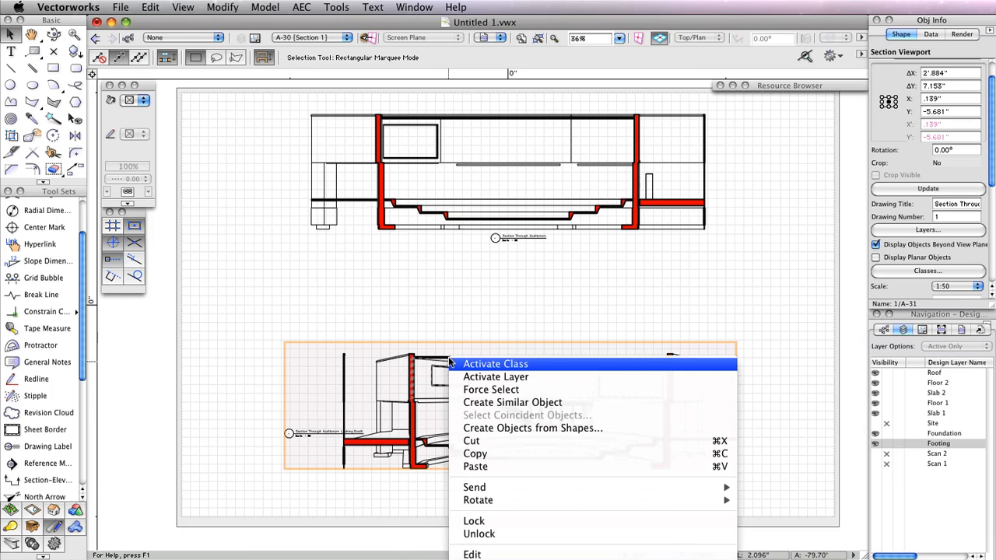
click(427, 287)
scroll(467, 249, down, 3)
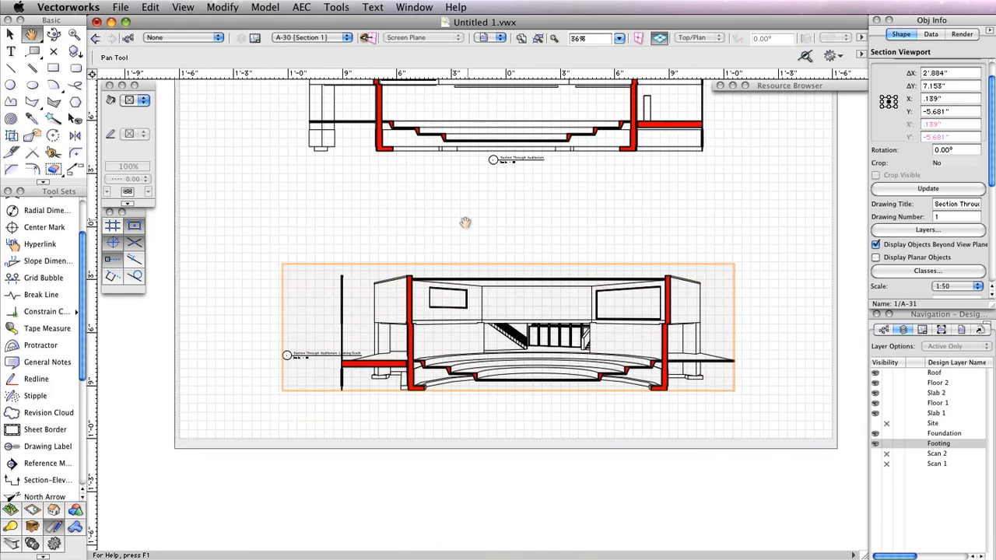
right_click(448, 276)
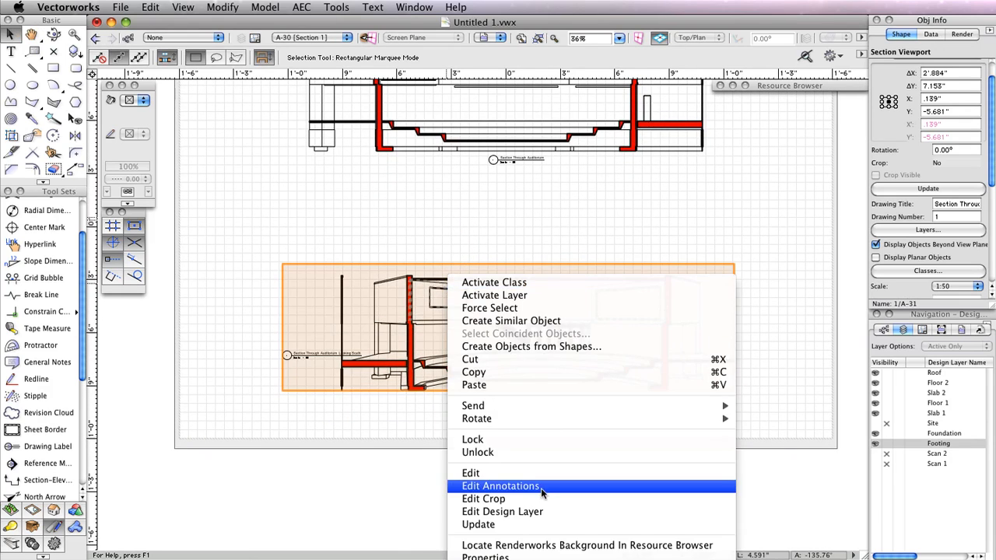
click(540, 477)
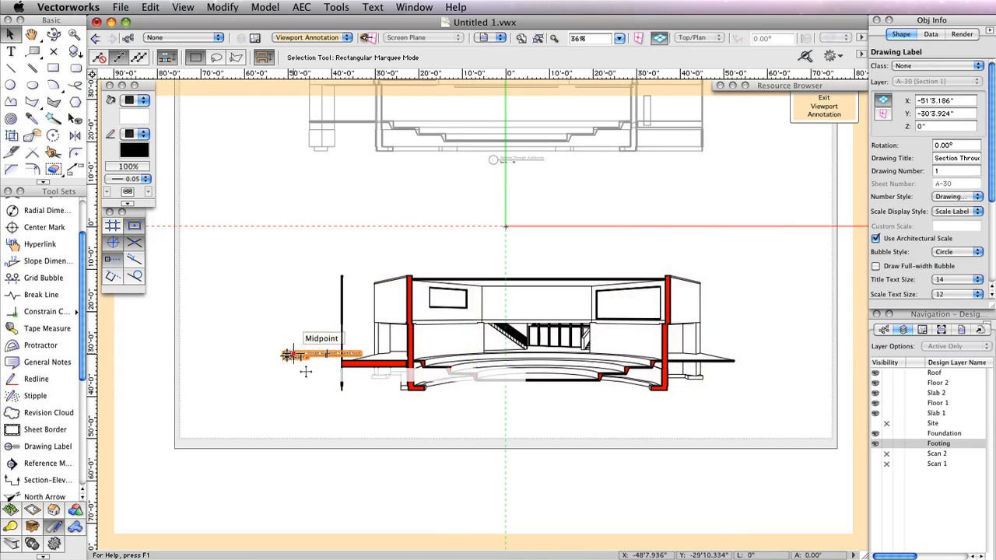
- Centre the drawing label below the lower section, exit annotations, and nudge that viewport into alignment
mouse_move(291, 356)
mouse_down()
mouse_move(482, 406)
mouse_move(505, 399)
mouse_up()
click(824, 106)
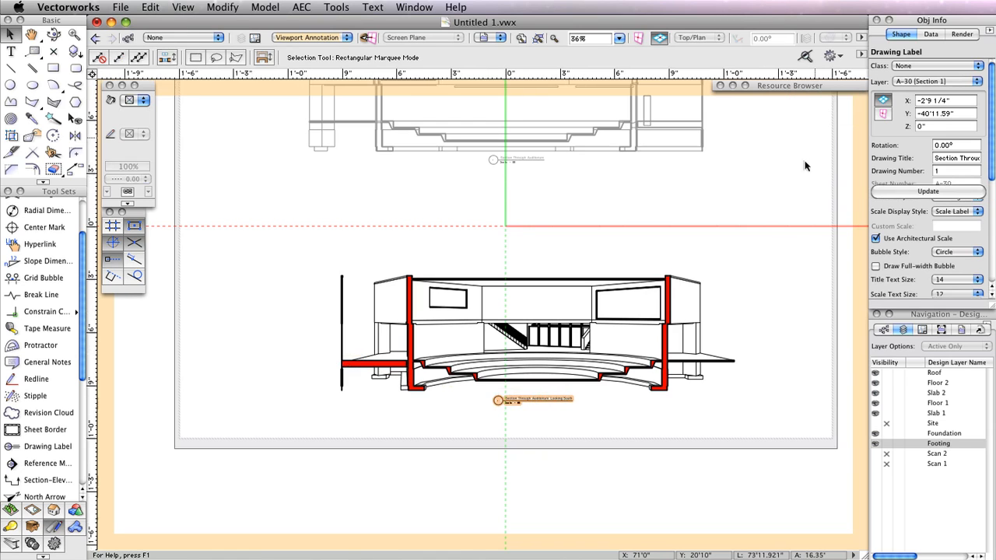
scroll(718, 296, up, 3)
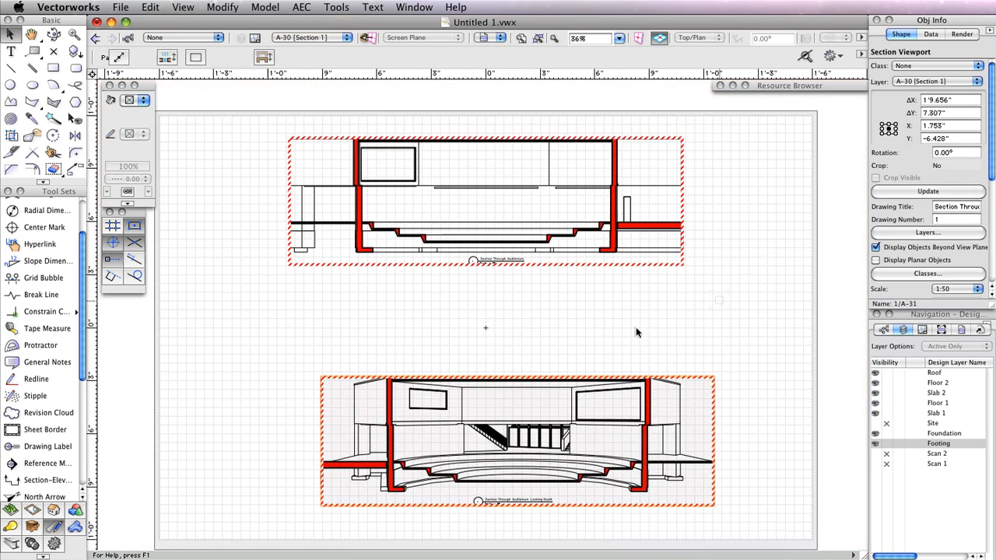
mouse_move(515, 376)
mouse_down()
mouse_move(491, 379)
mouse_move(502, 379)
mouse_up()
- Select both section viewports and update them together
click(596, 249)
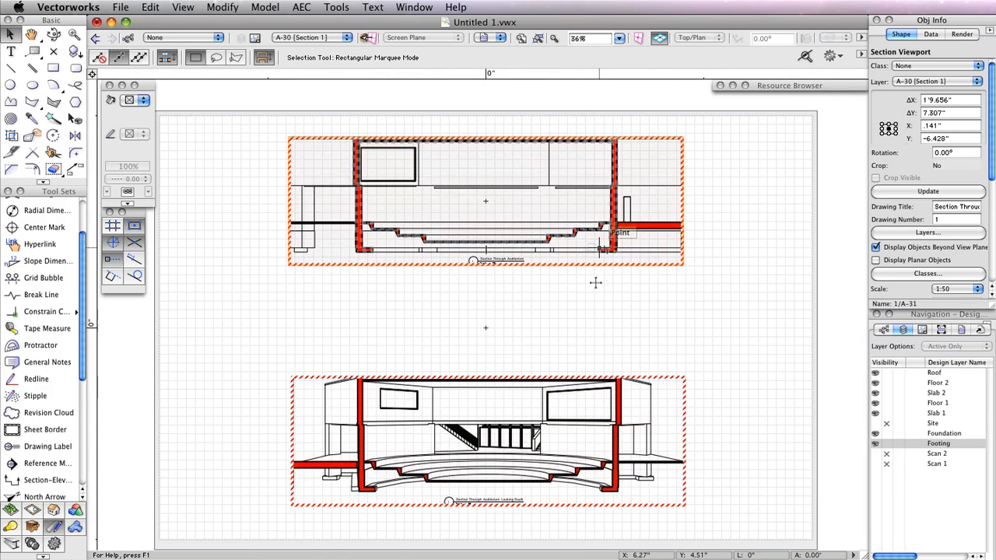
shift+click(576, 387)
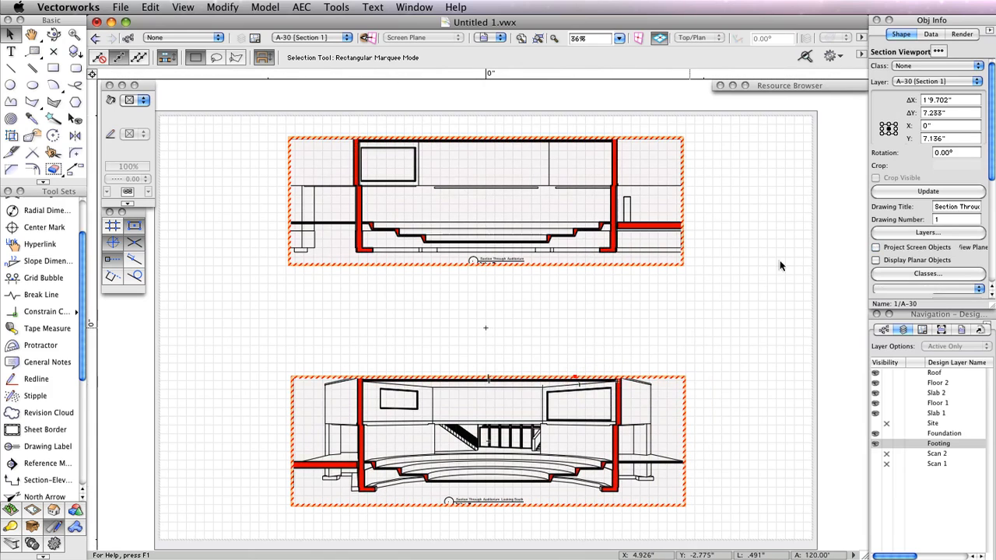
click(927, 192)
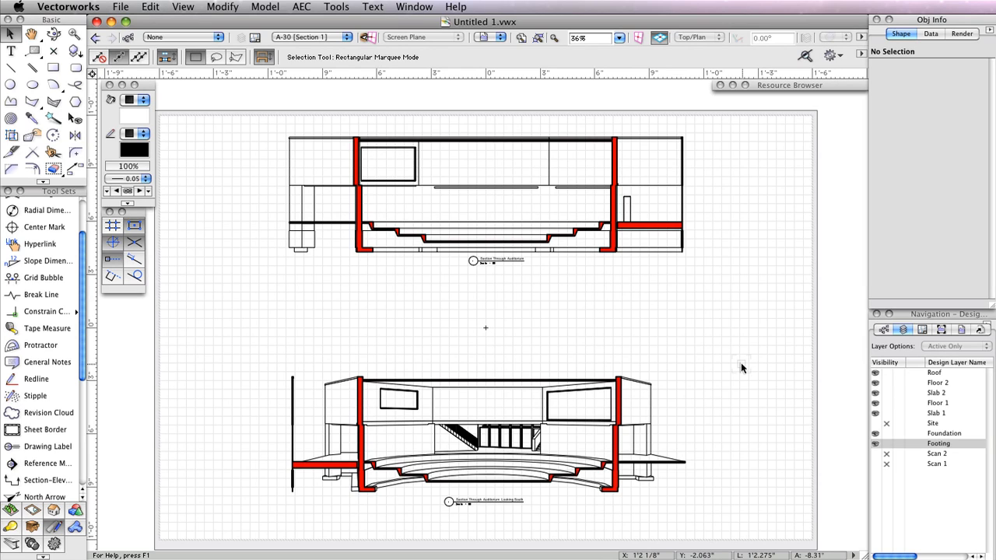
click(922, 329)
- On sheet A-10 Elevations 1, select both elevation viewports and update them
click(879, 366)
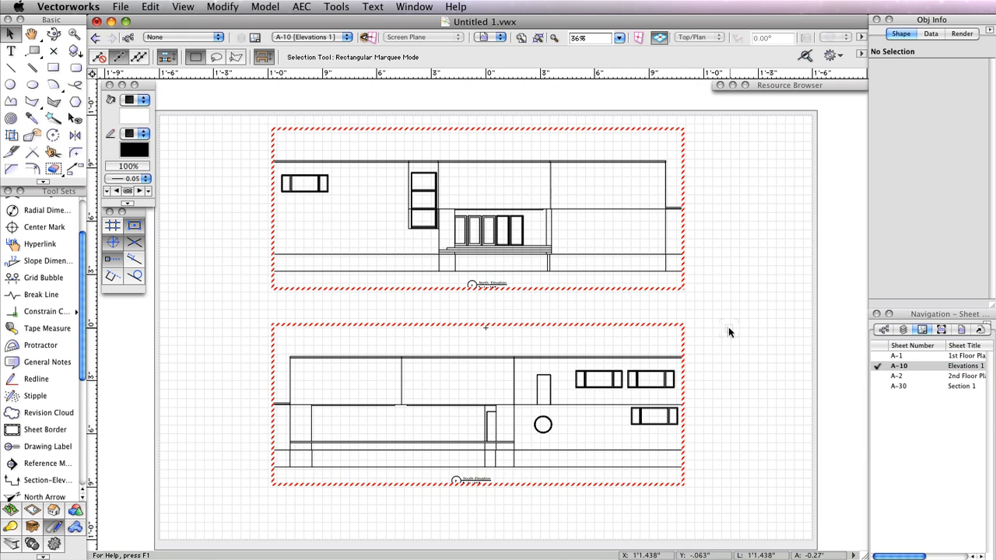
key(super+a)
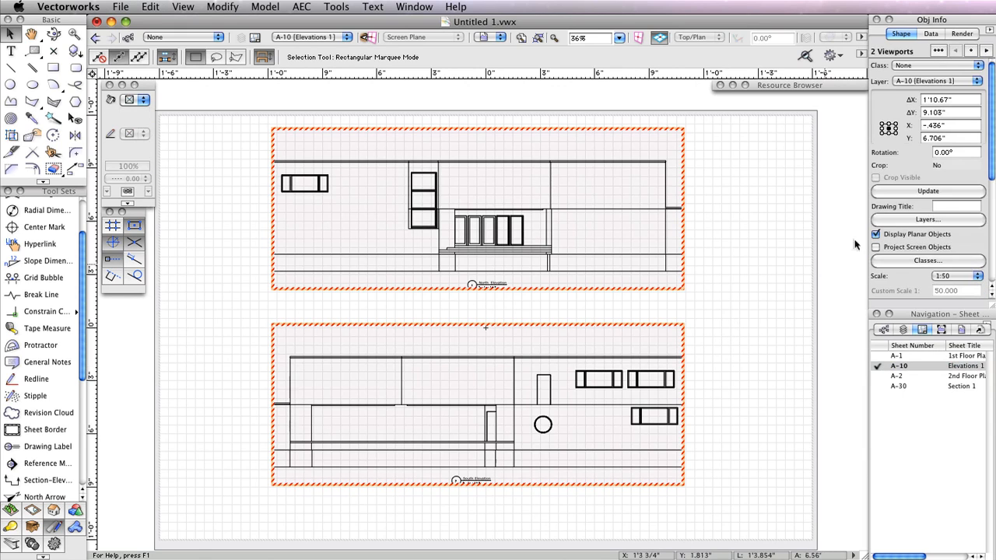
click(902, 192)
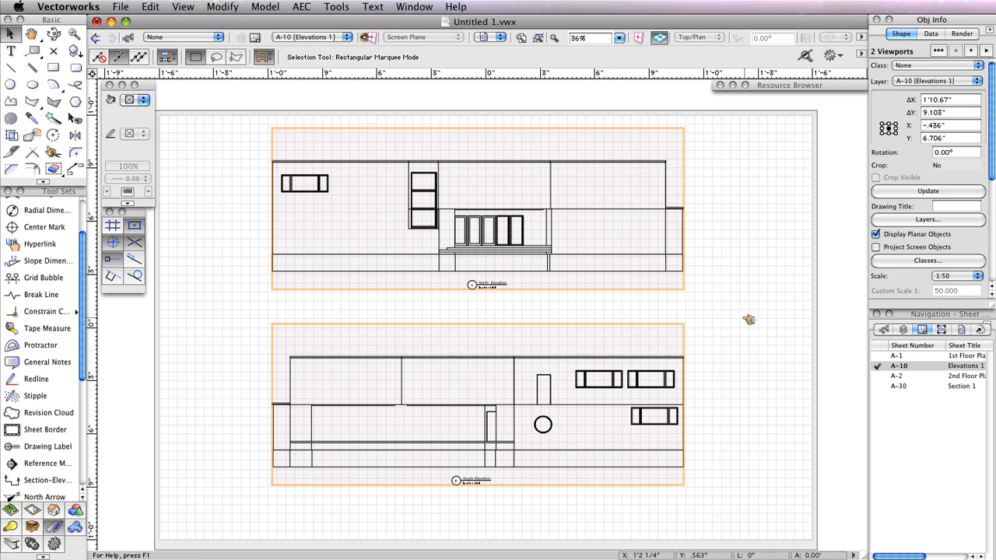
click(744, 321)
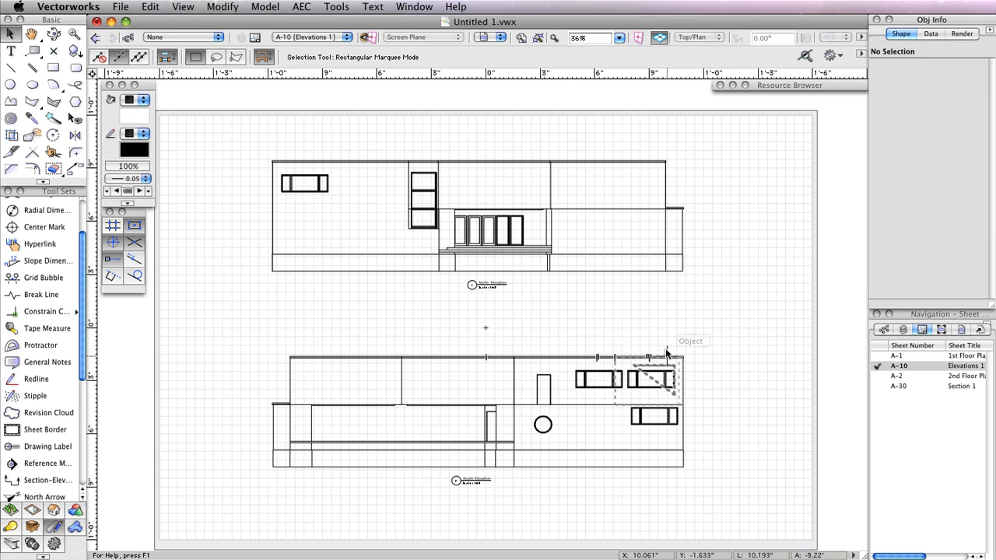
- Make the South Elevation viewport show the Site layer and hide Foundation, then update it
double_click(604, 356)
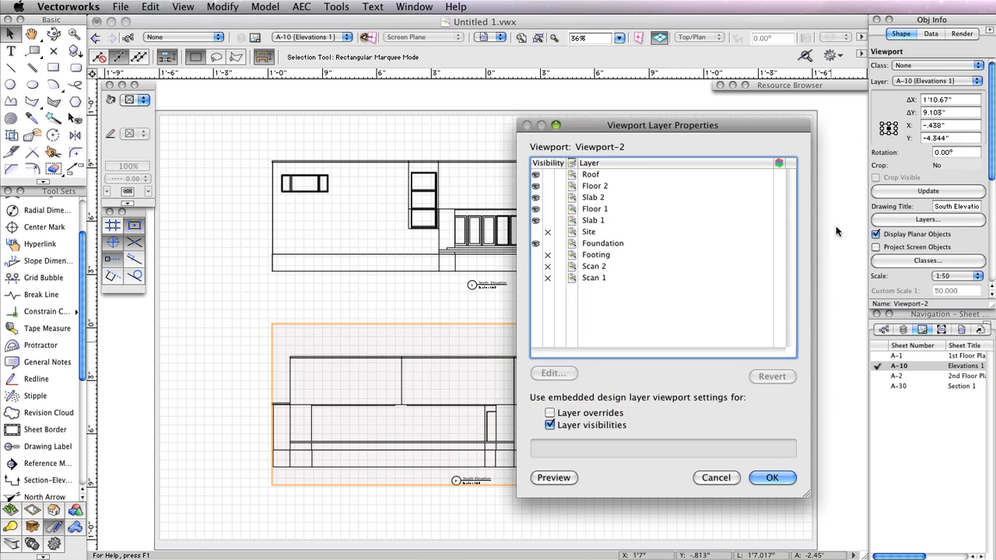
click(535, 232)
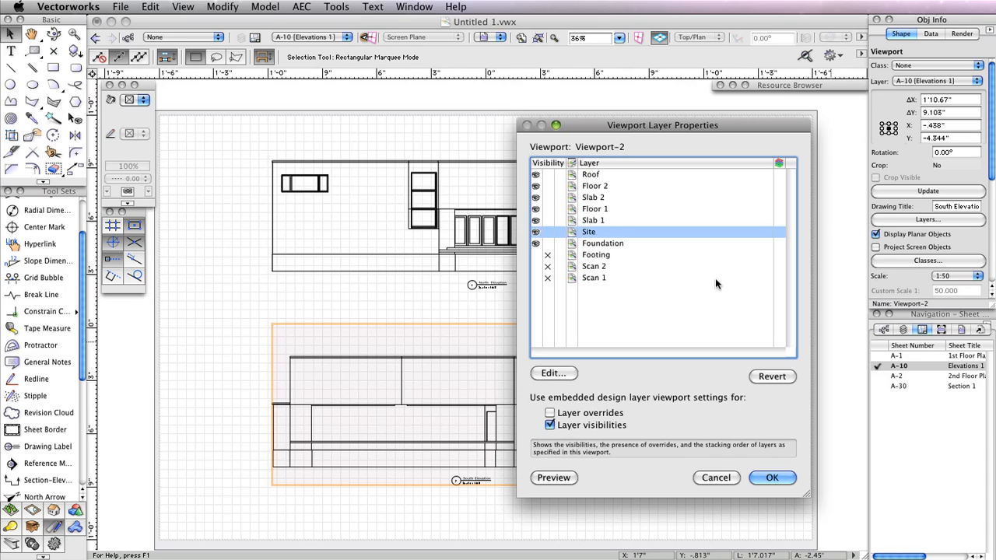
click(547, 244)
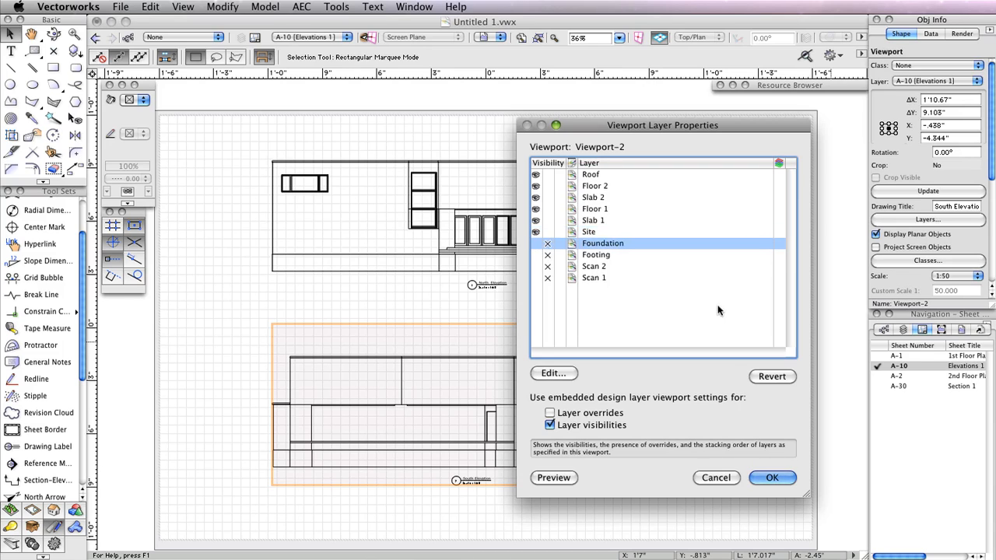
click(783, 478)
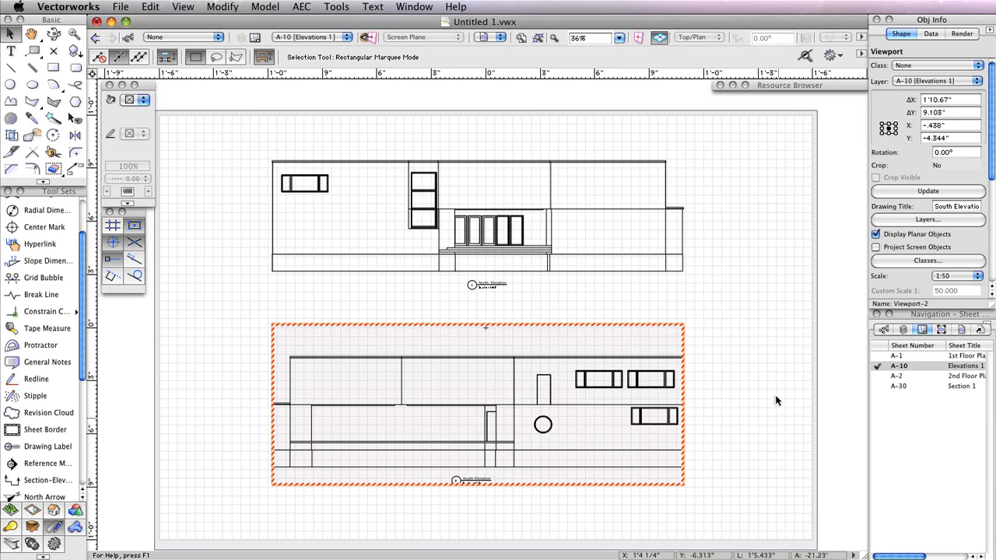
click(927, 191)
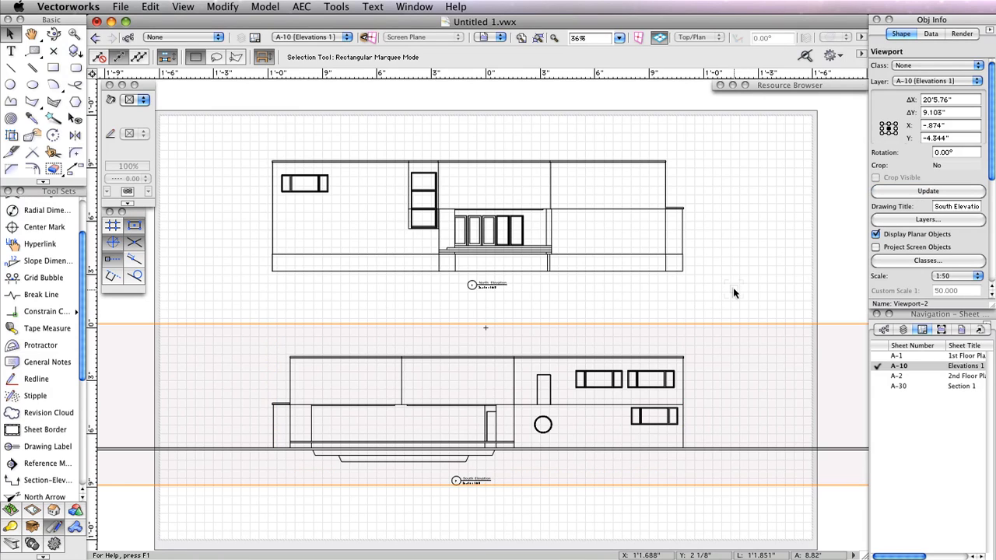
- Zoom and pan the sheet to frame the South Elevation viewport close up
scroll(733, 287, down, 5)
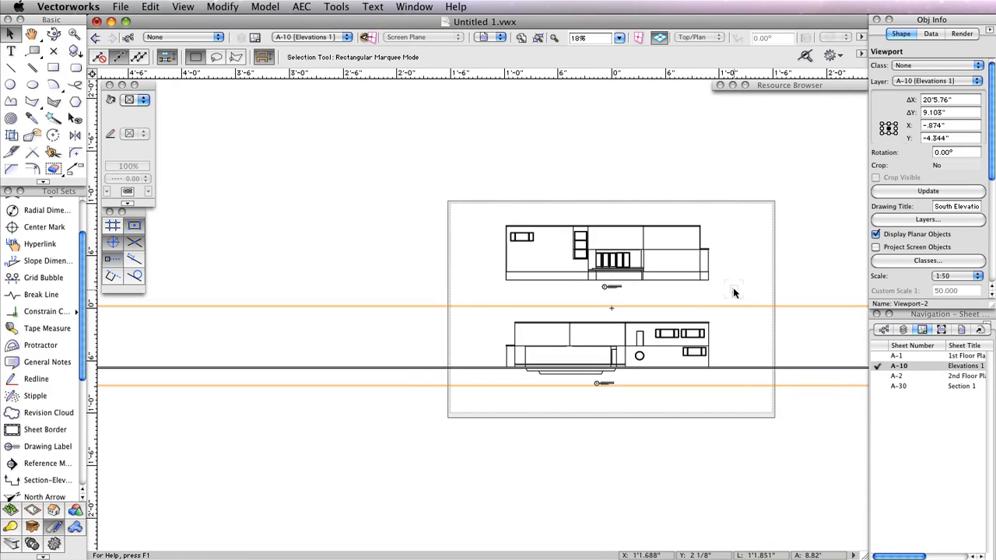
middle_drag(793, 283, 713, 274)
scroll(713, 273, down, 5)
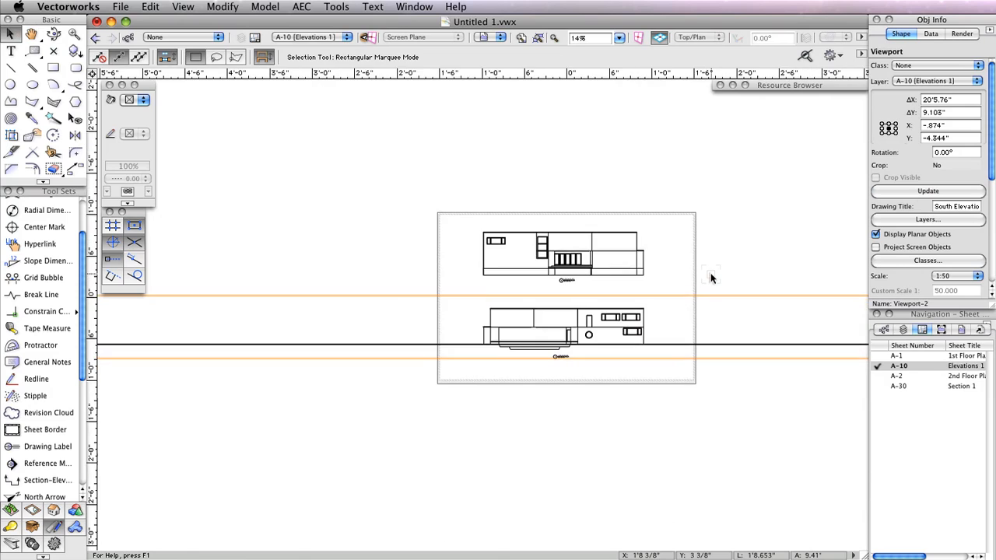
middle_drag(758, 273, 658, 285)
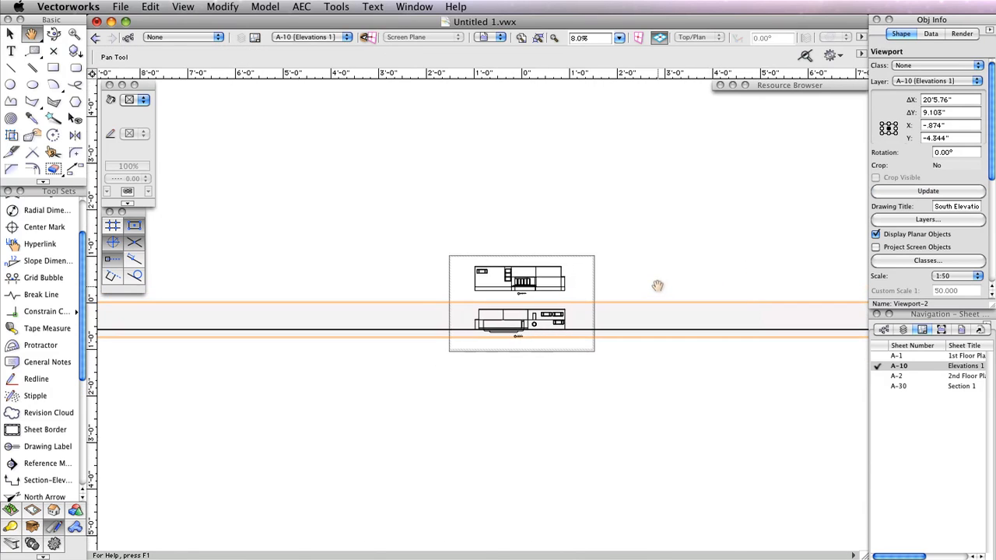
scroll(516, 338, up, 5)
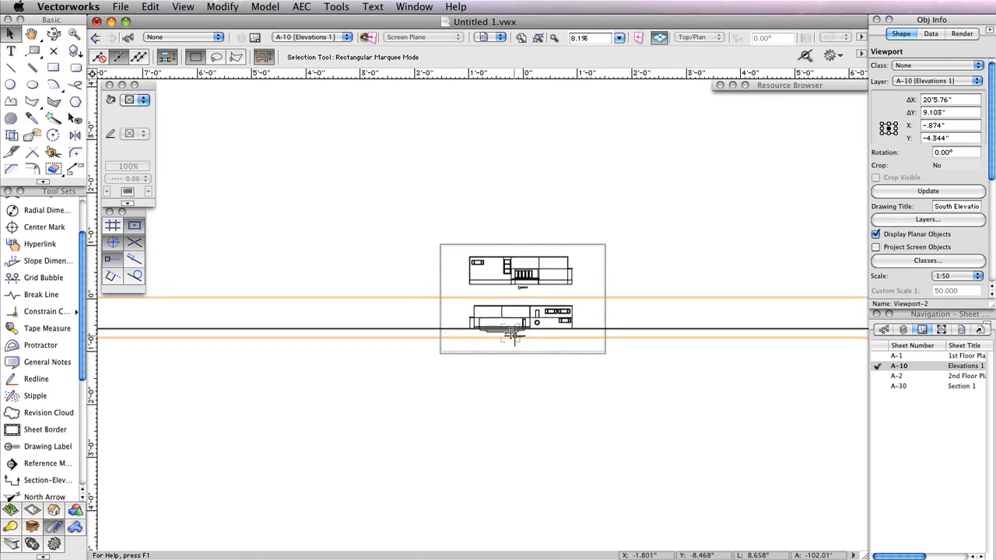
scroll(521, 341, up, 2)
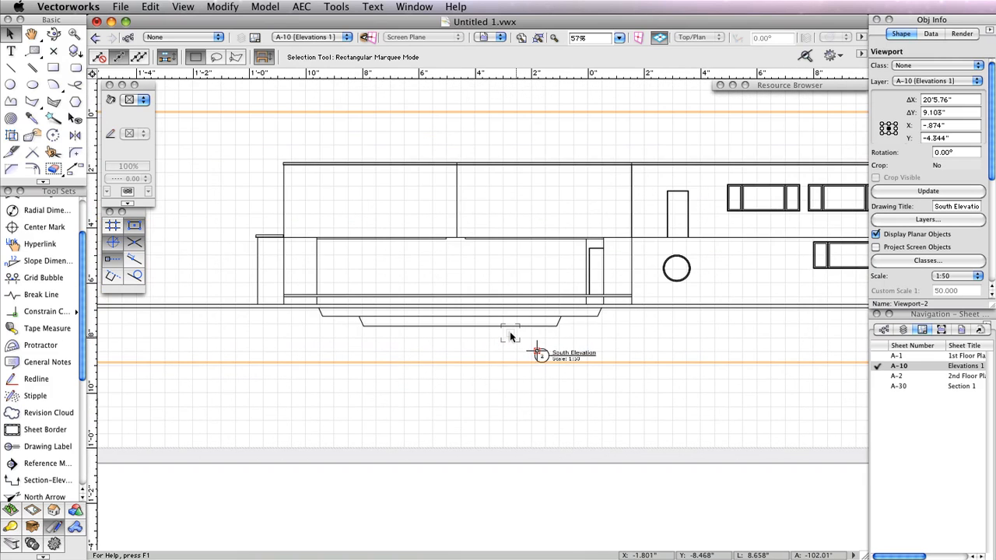
scroll(511, 336, down, 3)
scroll(515, 337, up, 2)
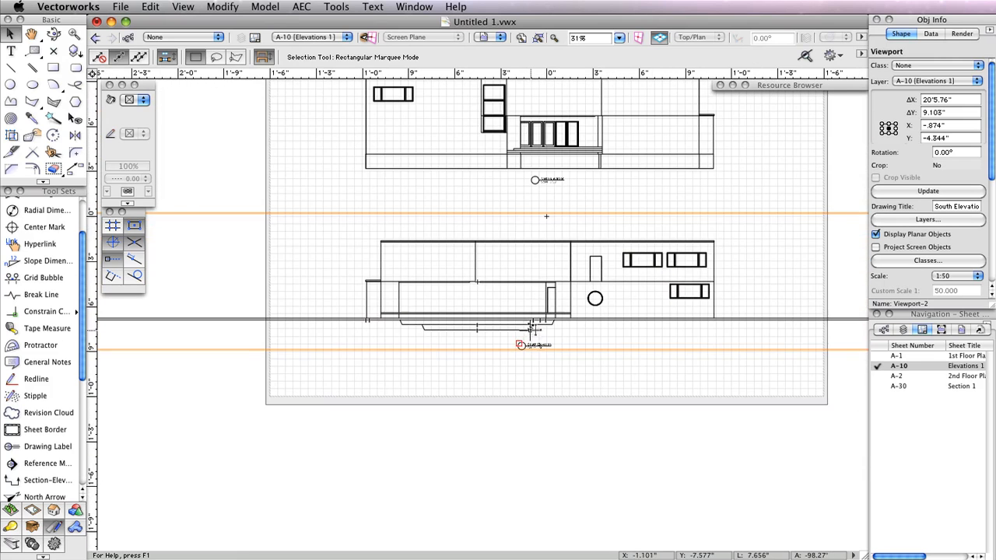
scroll(594, 337, up, 3)
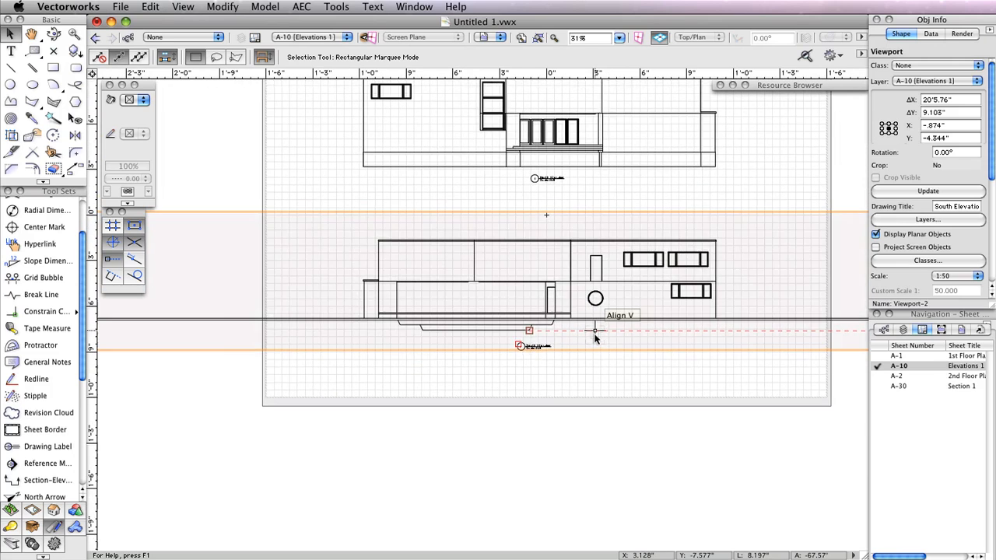
middle_drag(594, 335, 587, 353)
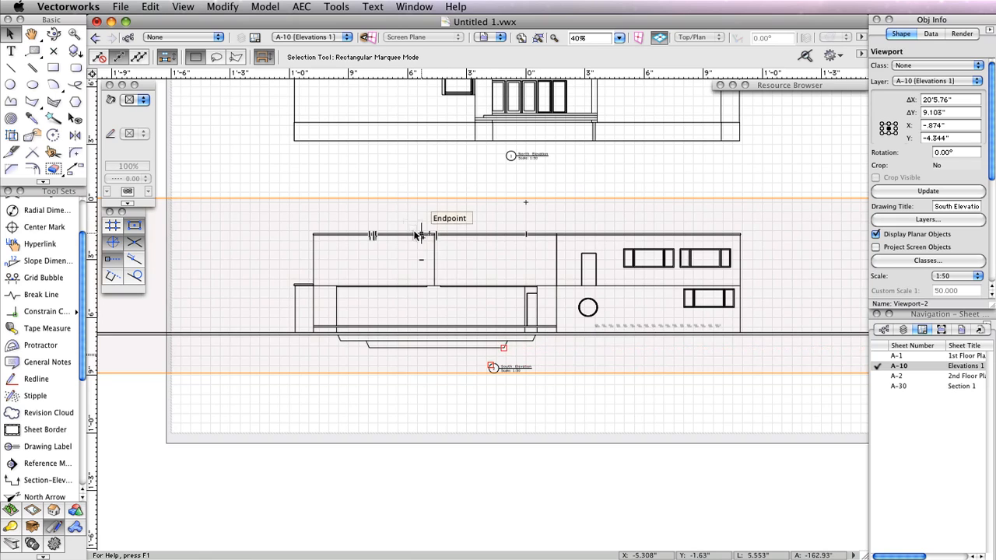
- Draw a rectangular crop around the South Elevation building and its ground line
double_click(544, 264)
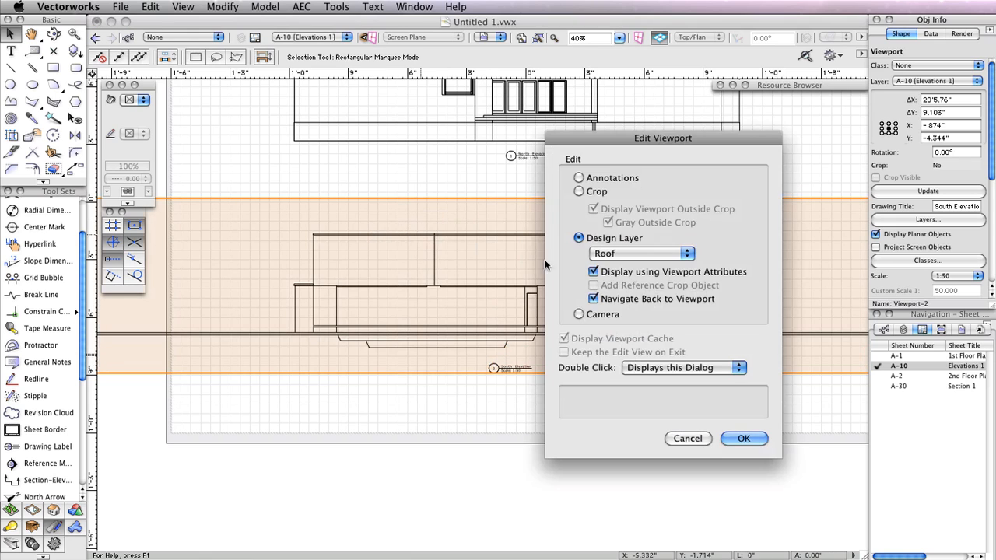
click(596, 178)
click(597, 191)
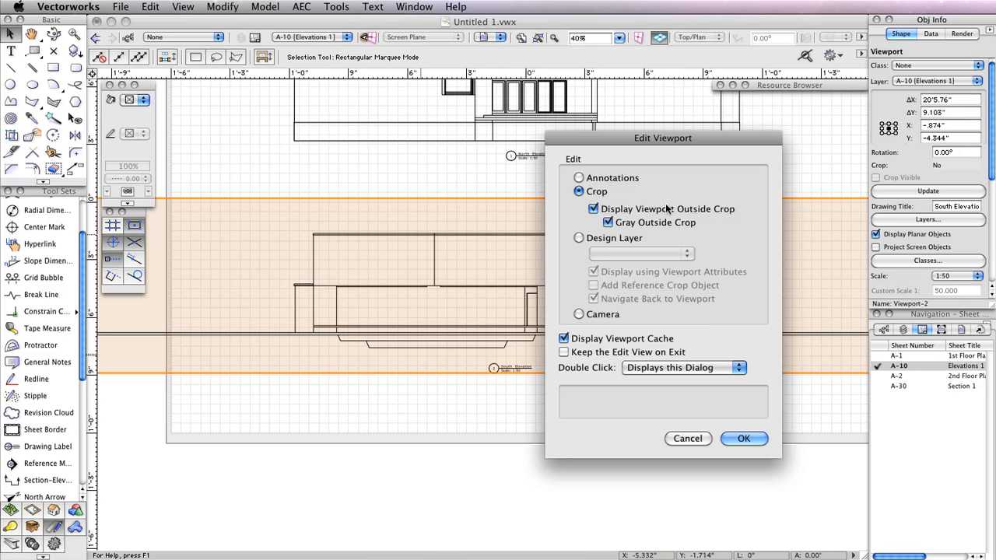
click(753, 438)
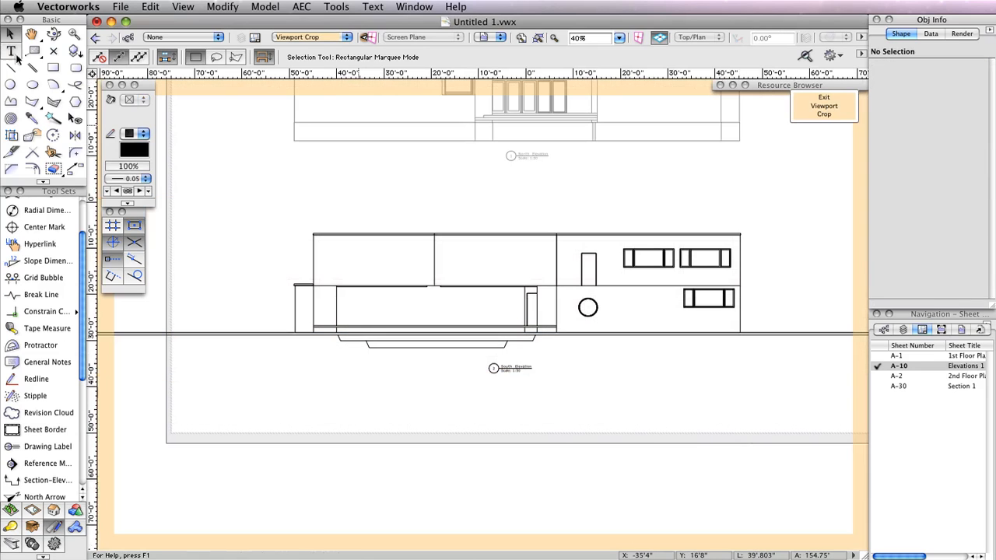
click(55, 68)
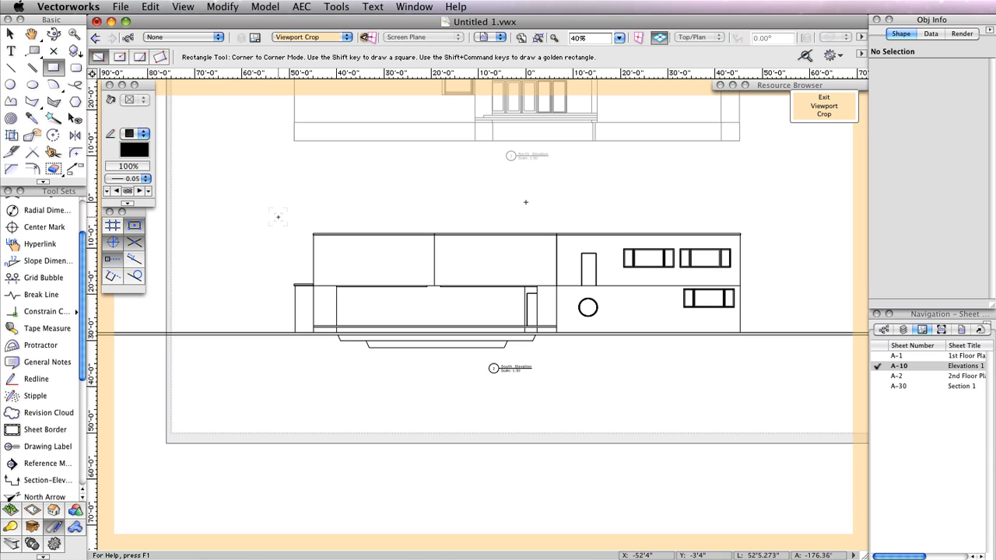
click(278, 217)
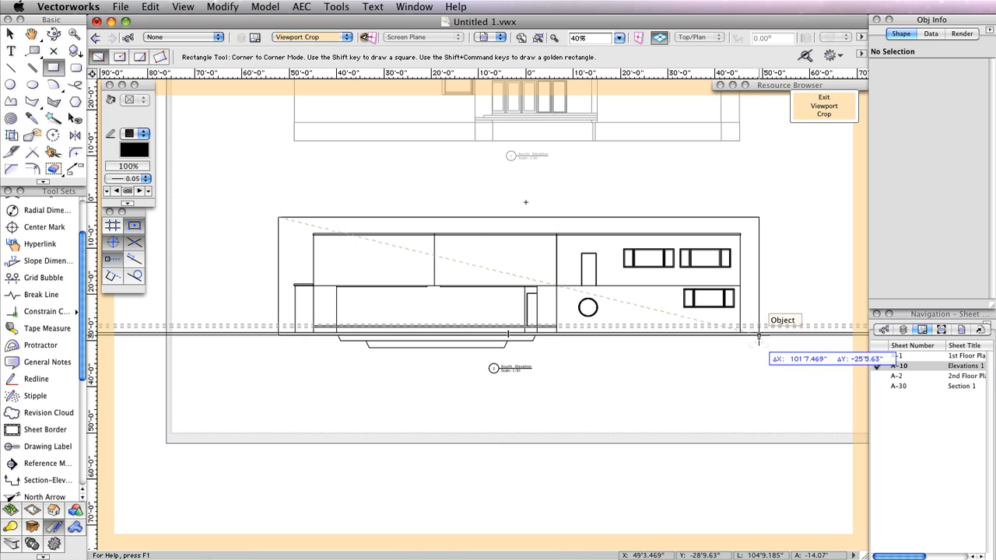
click(759, 335)
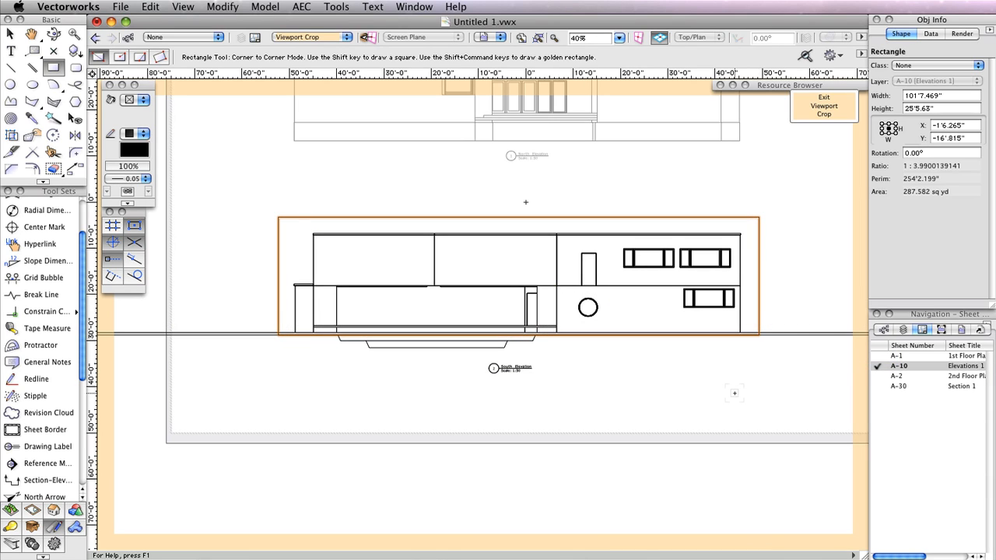
click(840, 111)
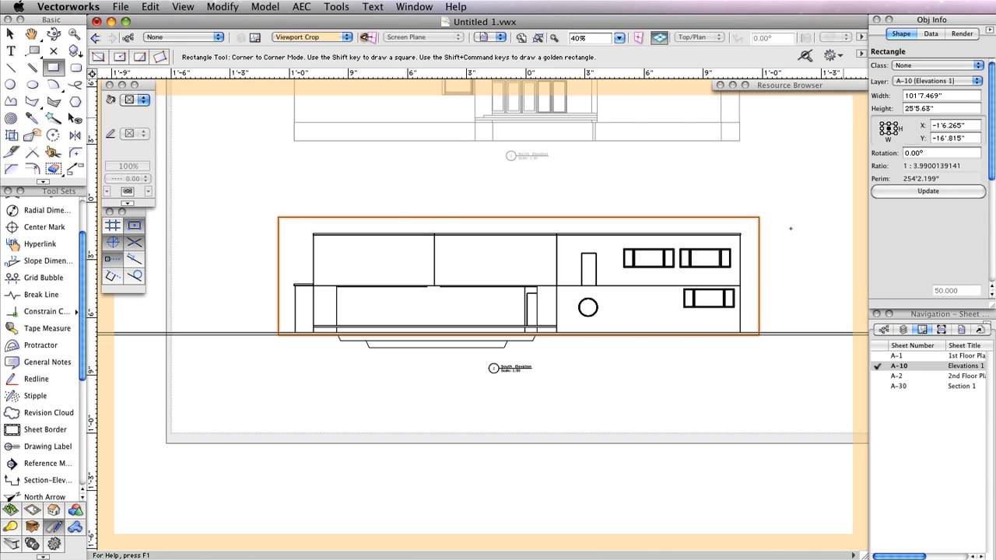
- Update the South Elevation viewport so the crop takes effect, then reselect it
middle_drag(525, 203, 522, 264)
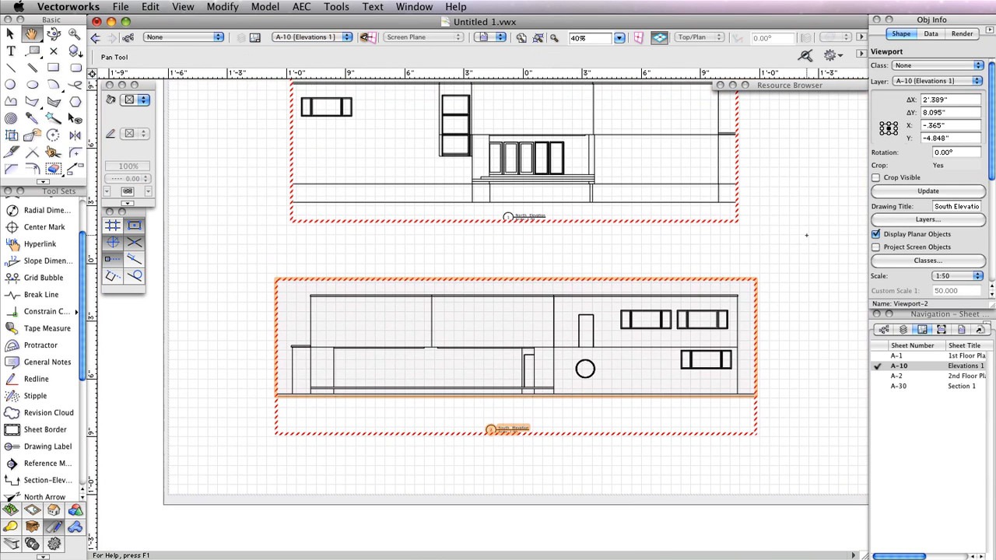
key(x)
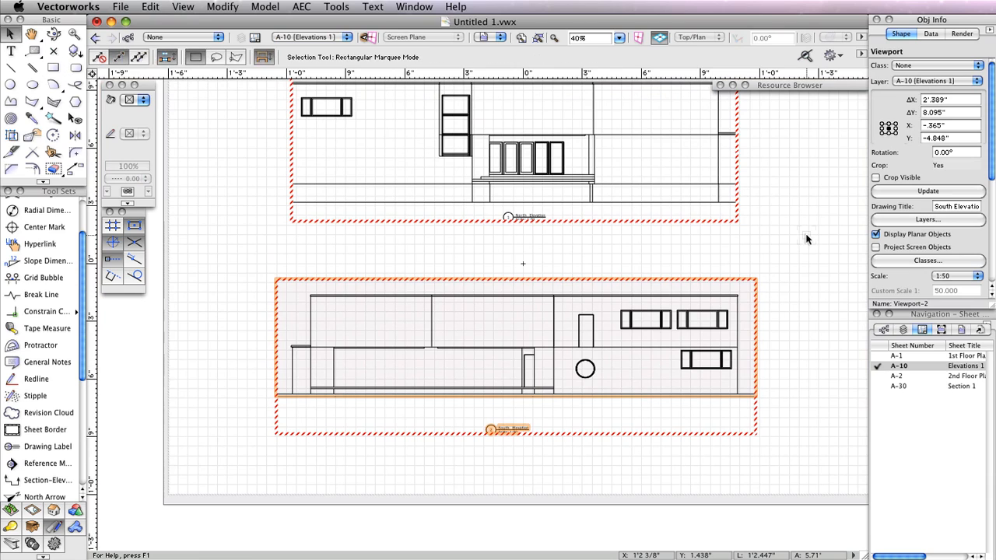
click(907, 194)
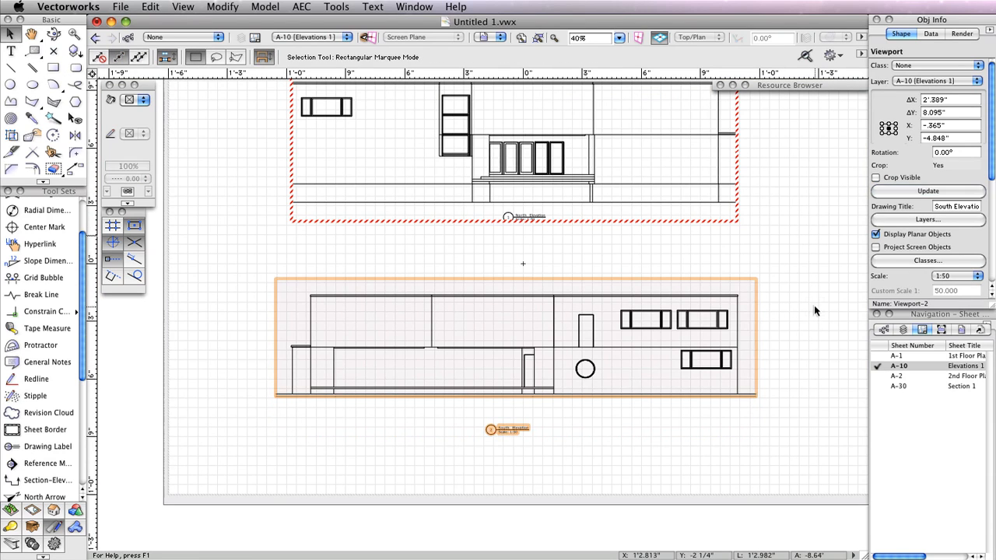
click(796, 288)
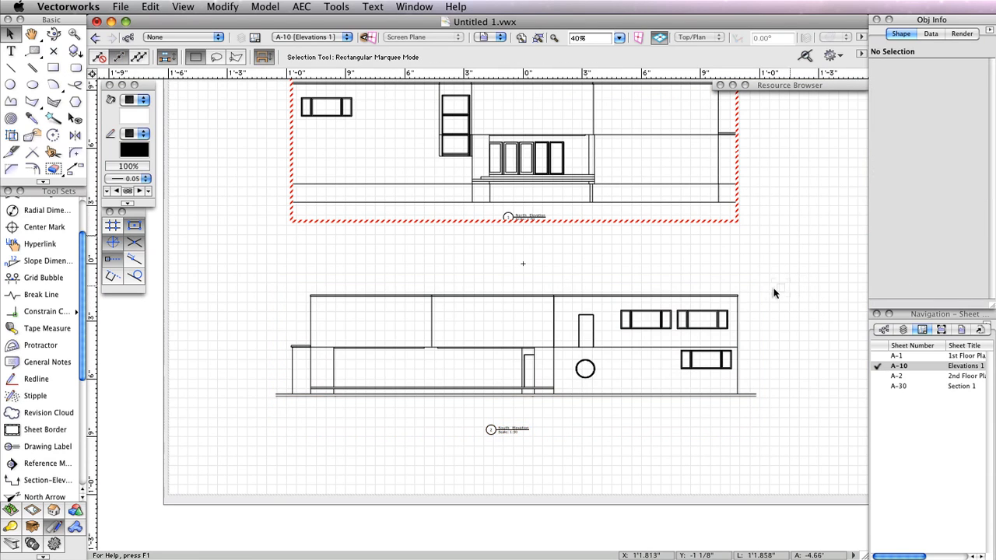
click(735, 286)
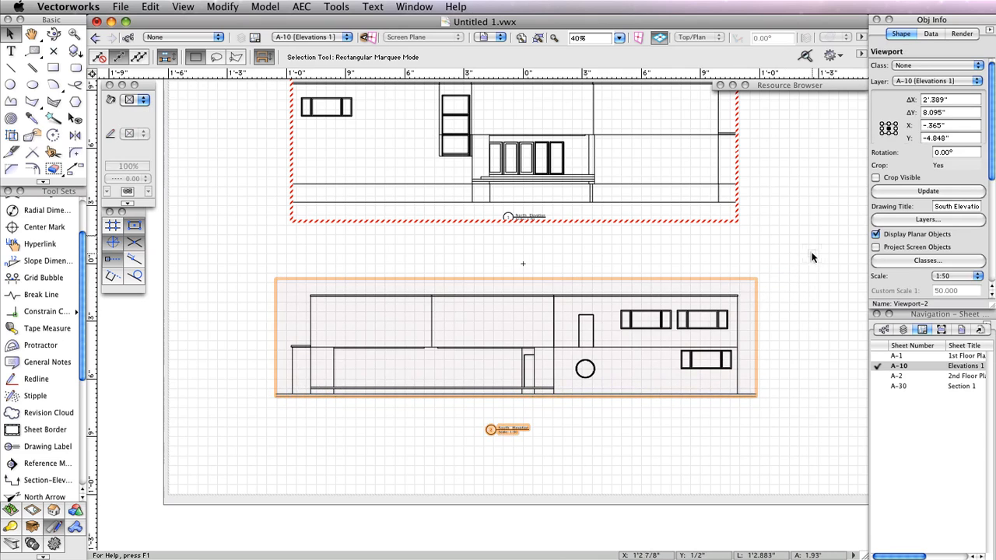
- Select the South Elevation viewport and scroll Object Info to its render settings
click(811, 254)
middle_drag(804, 219, 780, 225)
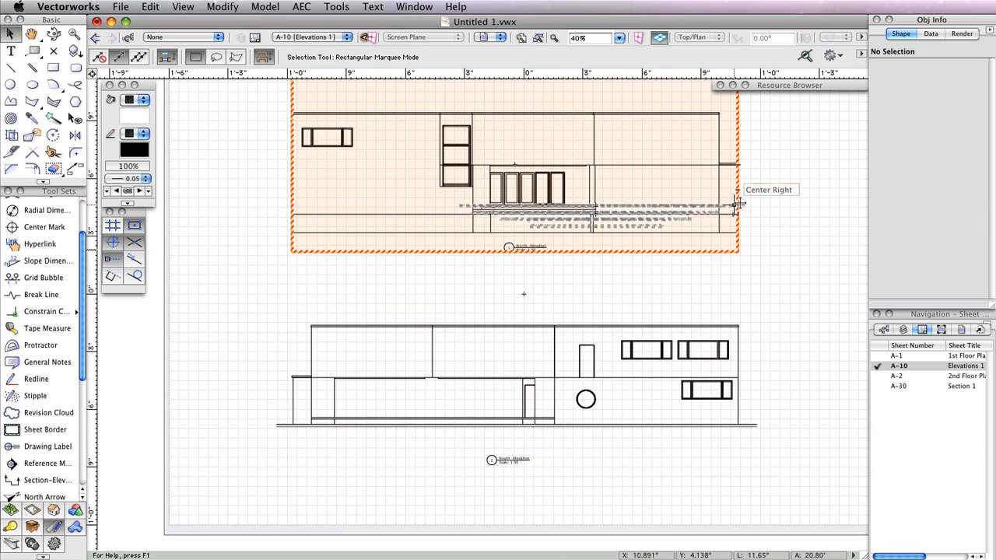
middle_drag(805, 285, 804, 273)
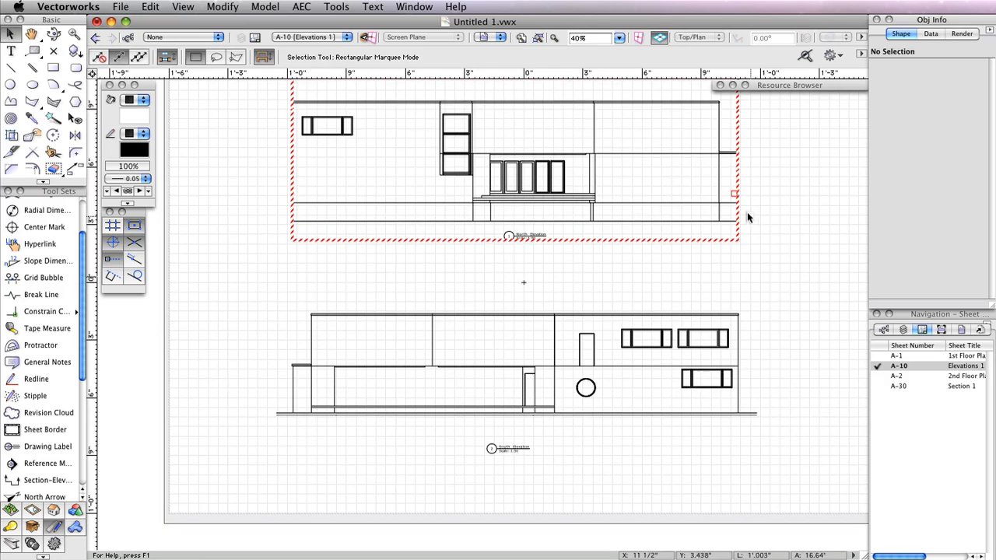
click(776, 272)
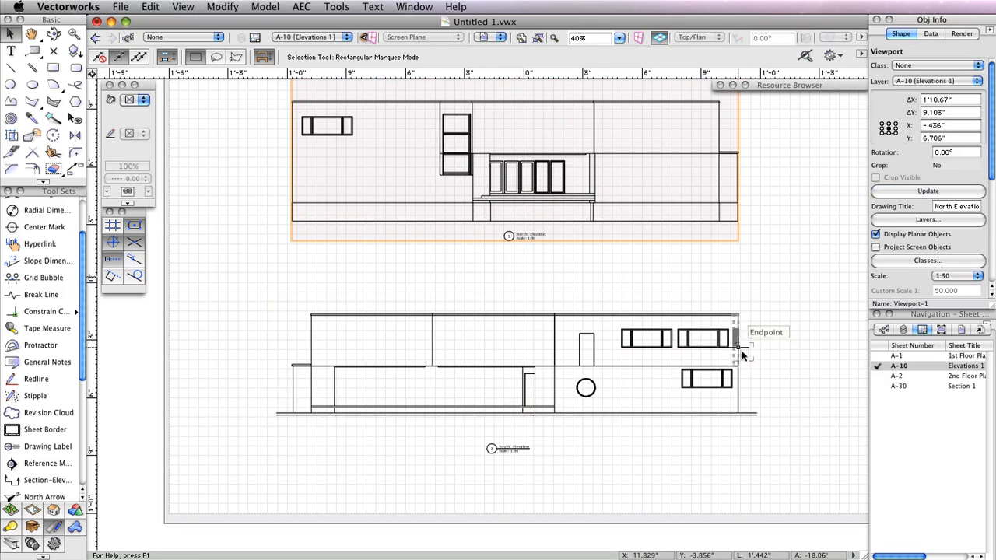
click(742, 406)
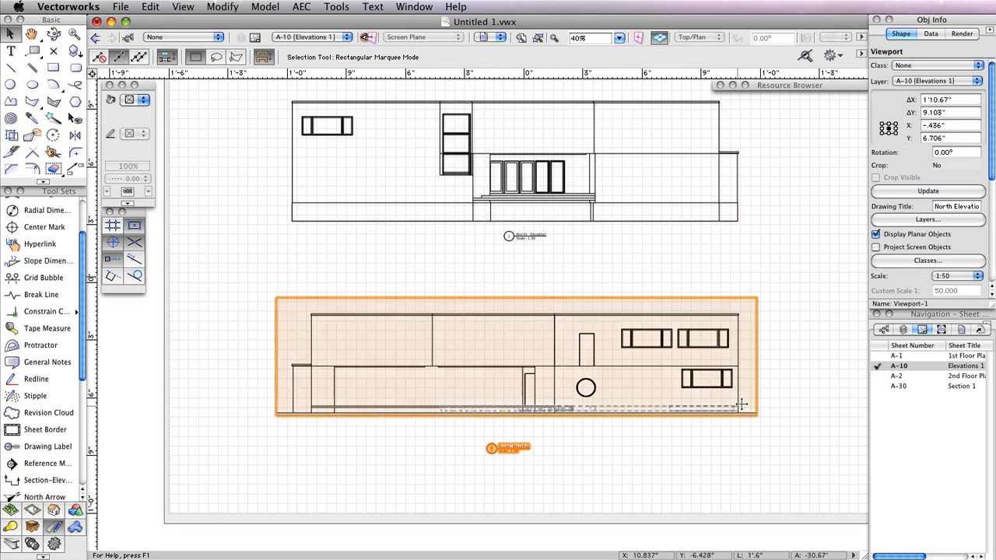
scroll(984, 168, down, 8)
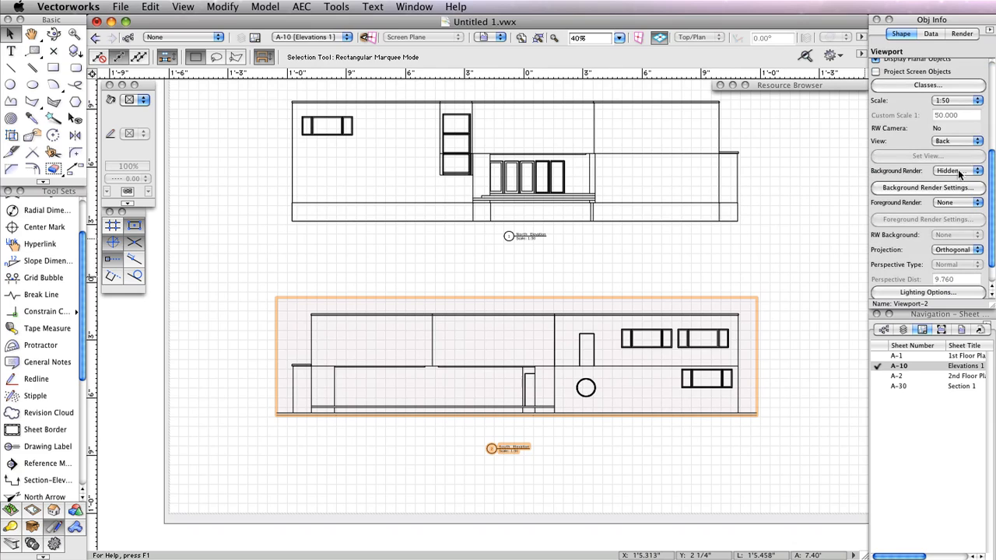
- Set the South Elevation's background render to OpenGL and foreground render to Hidden Line
click(959, 175)
click(964, 196)
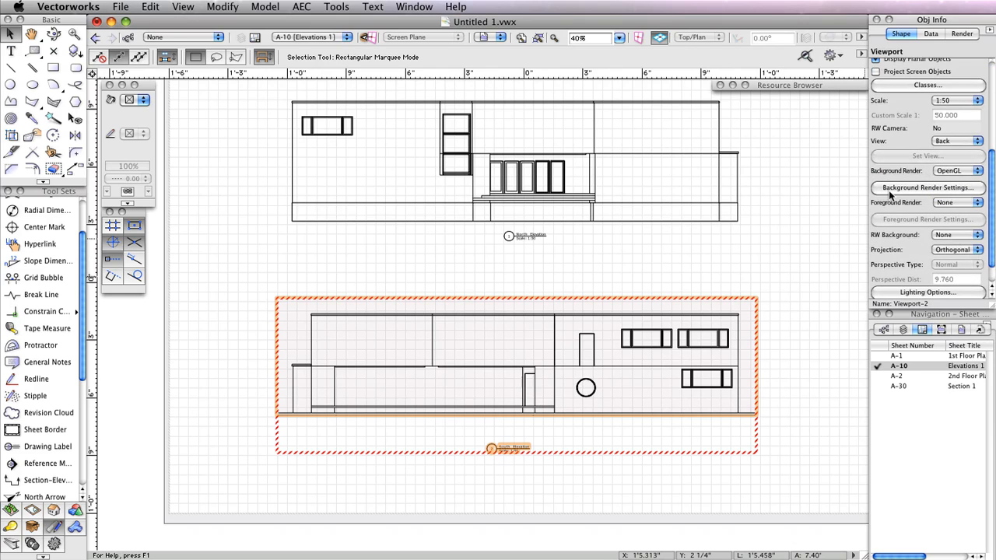
click(965, 204)
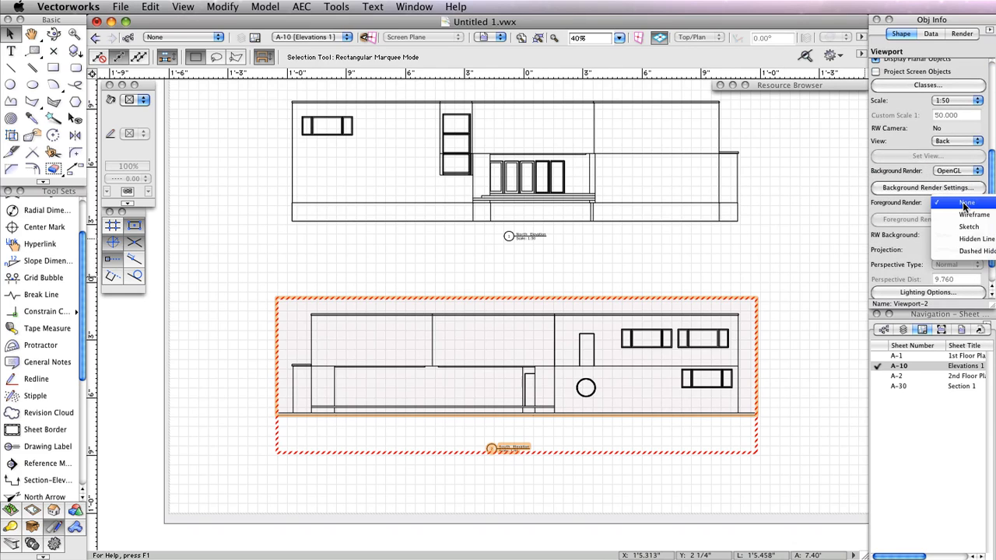
click(971, 239)
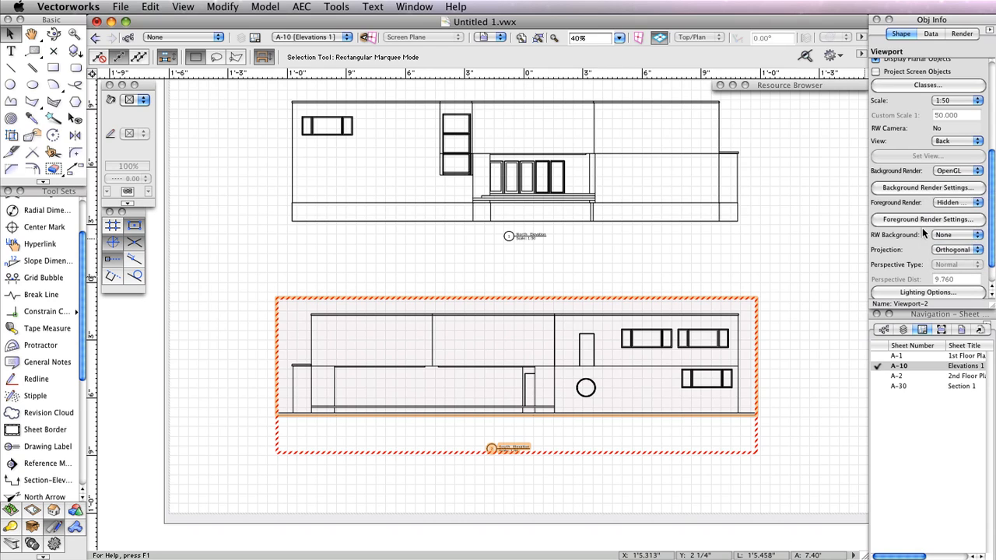
- Set the hidden line sketch style to Certain and update the viewport
click(916, 222)
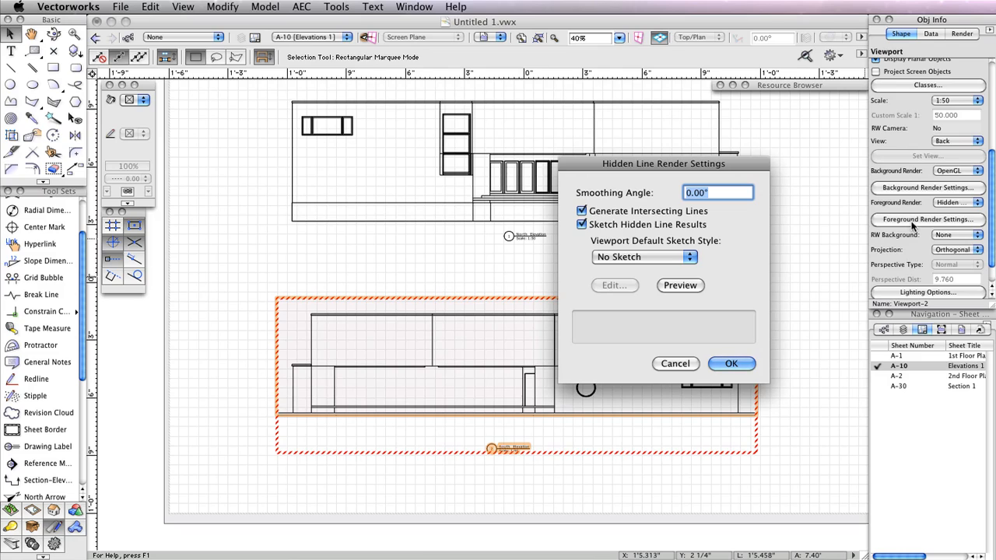
mouse_move(669, 216)
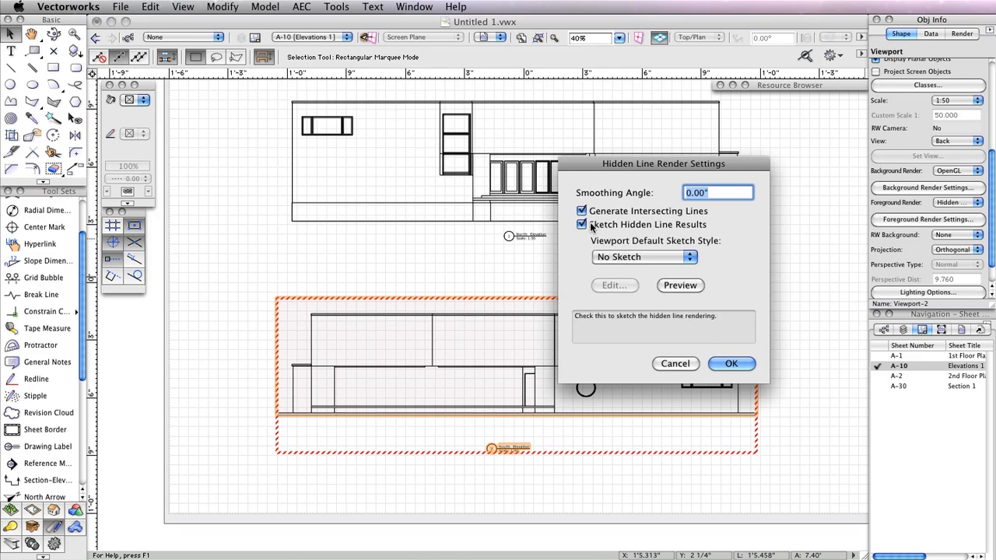
click(624, 258)
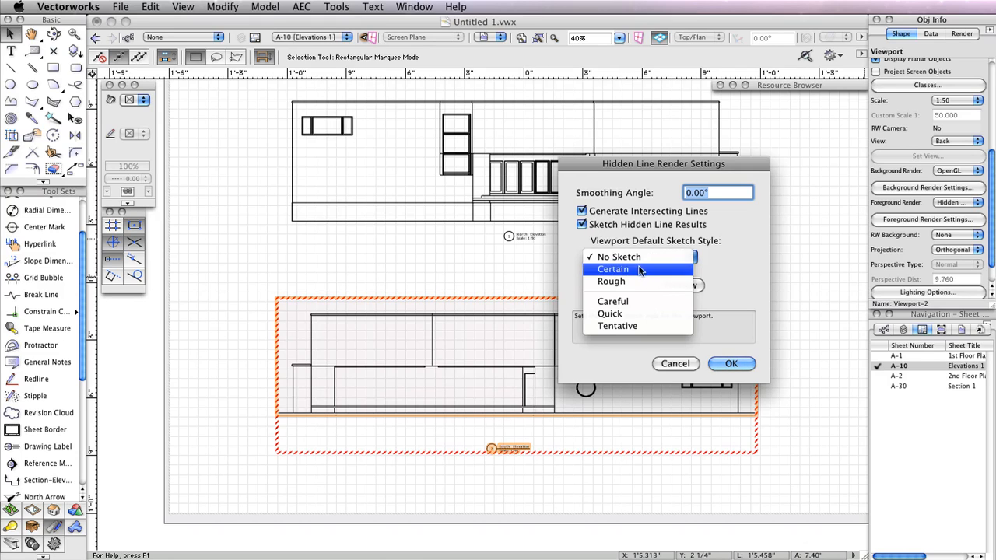
click(613, 269)
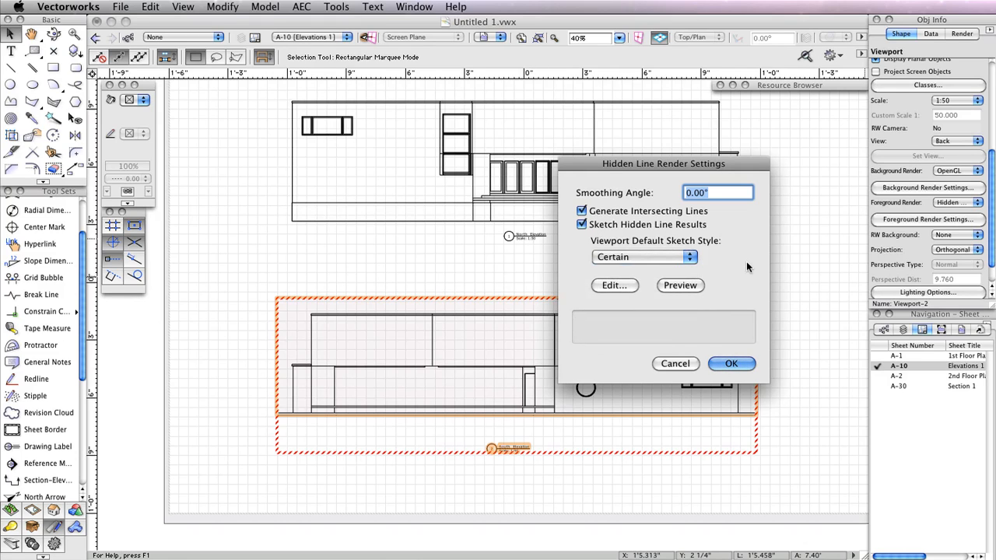
click(731, 364)
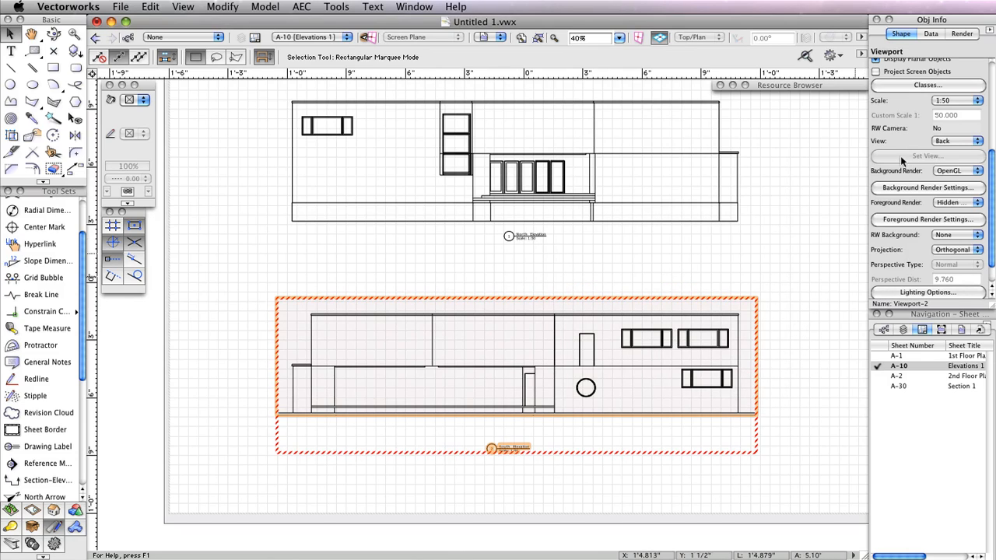
scroll(922, 127, up, 5)
click(927, 191)
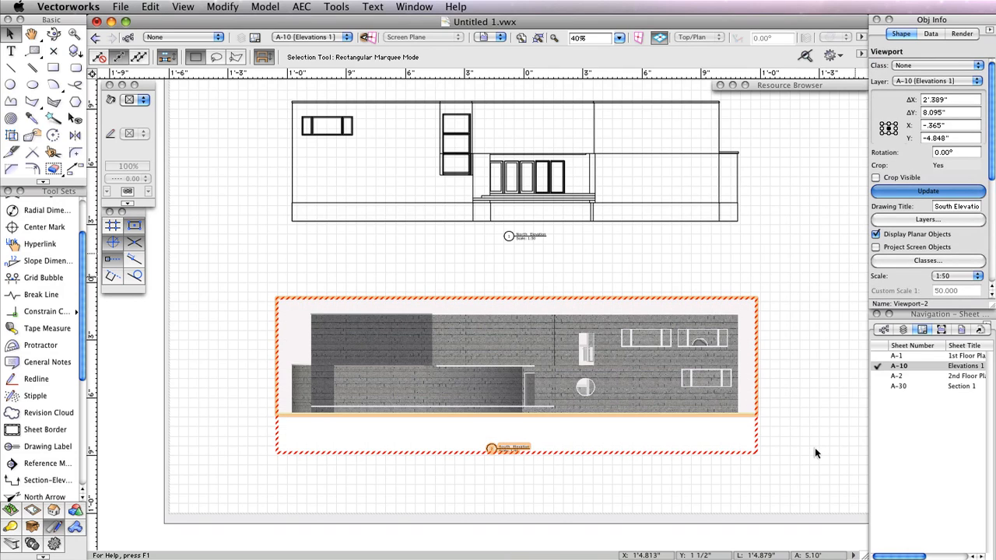
click(815, 440)
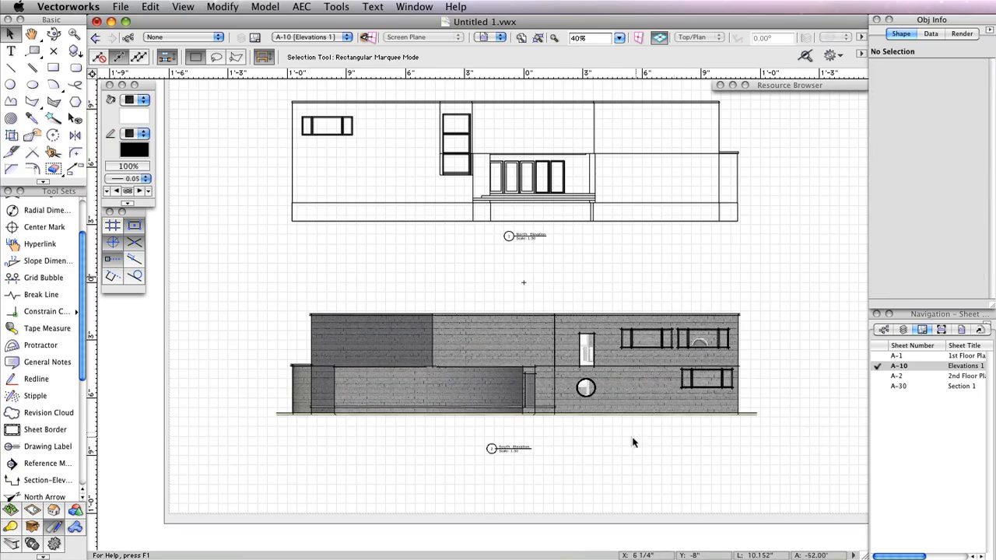
scroll(630, 442, up, 1)
- Open sheet A-1 1st Floor Plan from the Navigation sheet list
scroll(630, 443, up, 1)
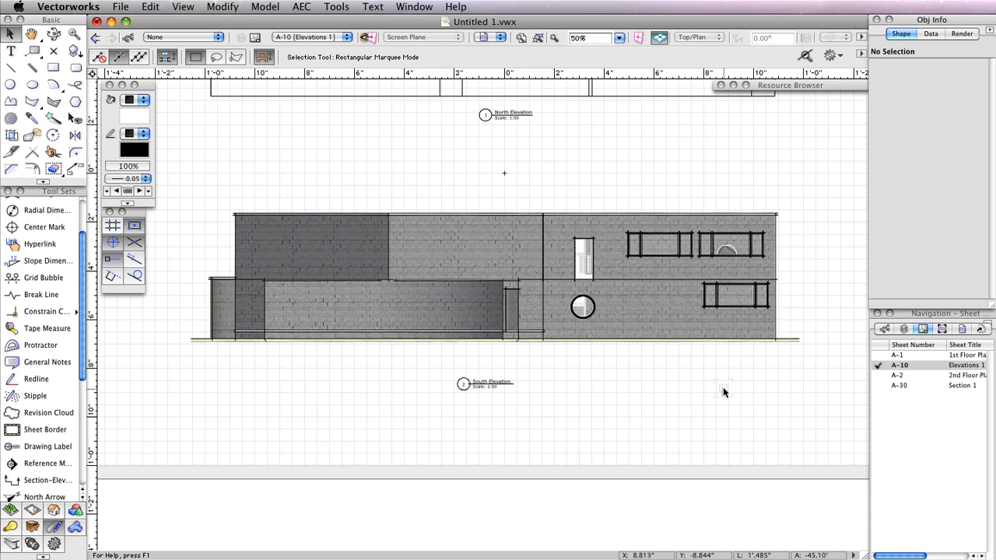
double_click(882, 355)
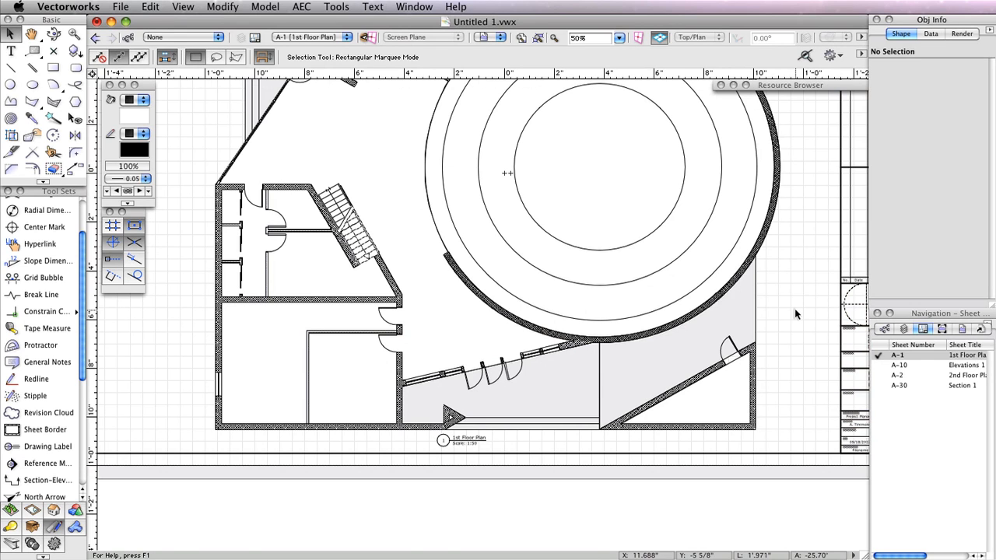
- Enter annotation editing on the 1st Floor Plan viewport and pan to show the whole plan
double_click(758, 236)
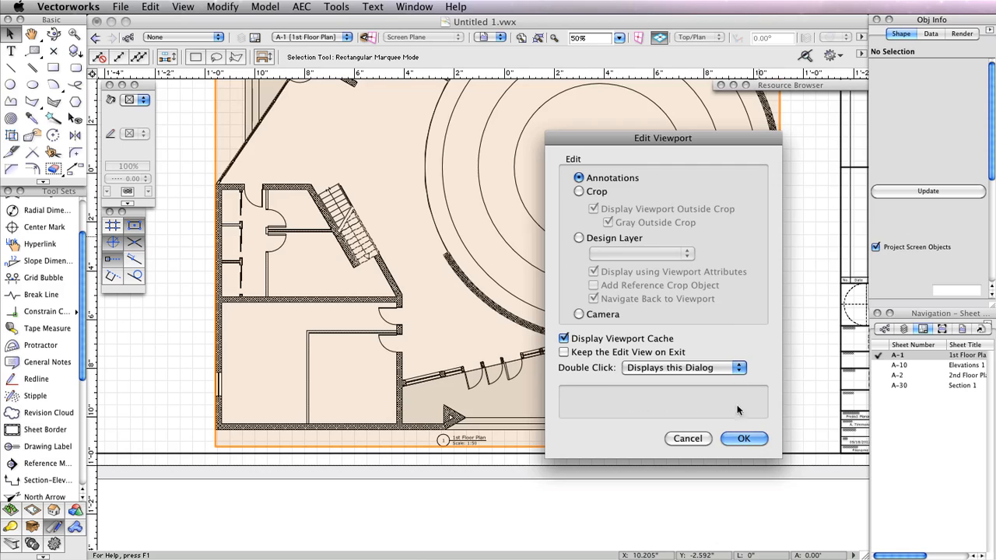
click(744, 439)
scroll(788, 164, down, 3)
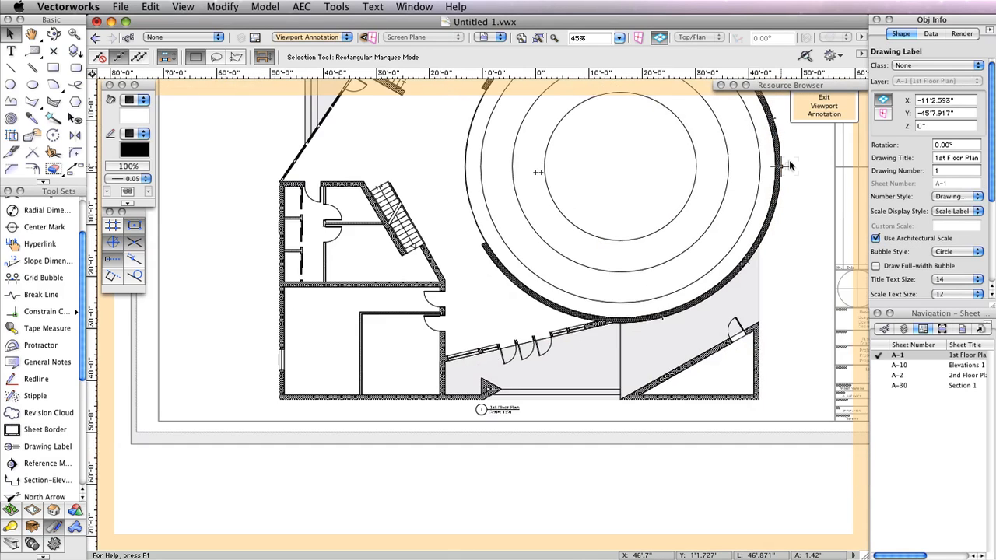
middle_drag(787, 164, 737, 319)
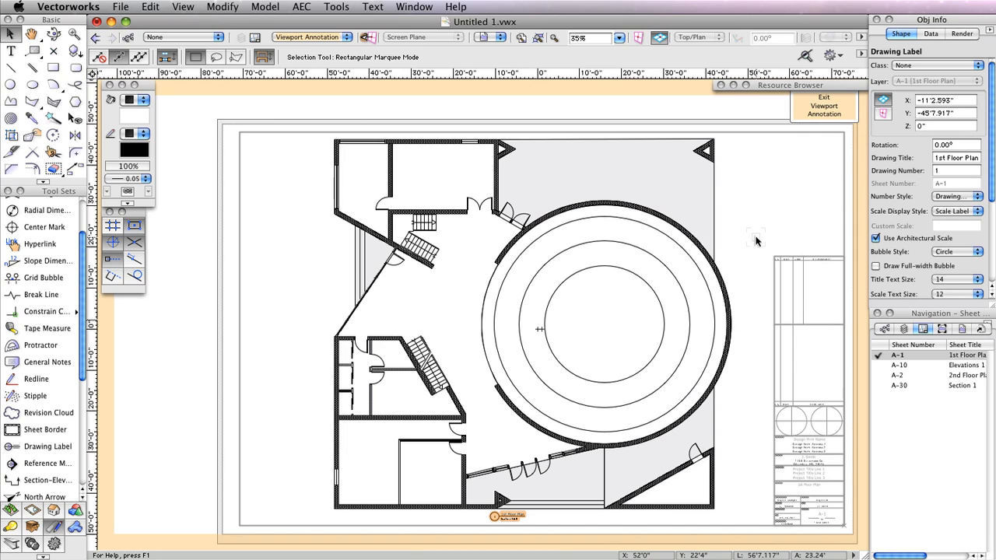
click(306, 6)
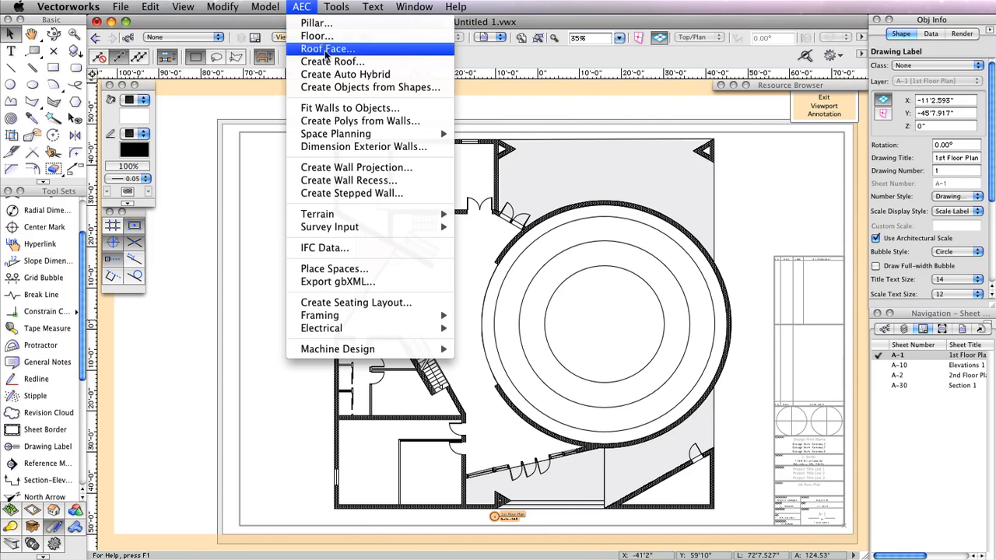
- Auto-dimension the exterior walls from Floor 1, leaving out dimensions smaller than 12
click(362, 146)
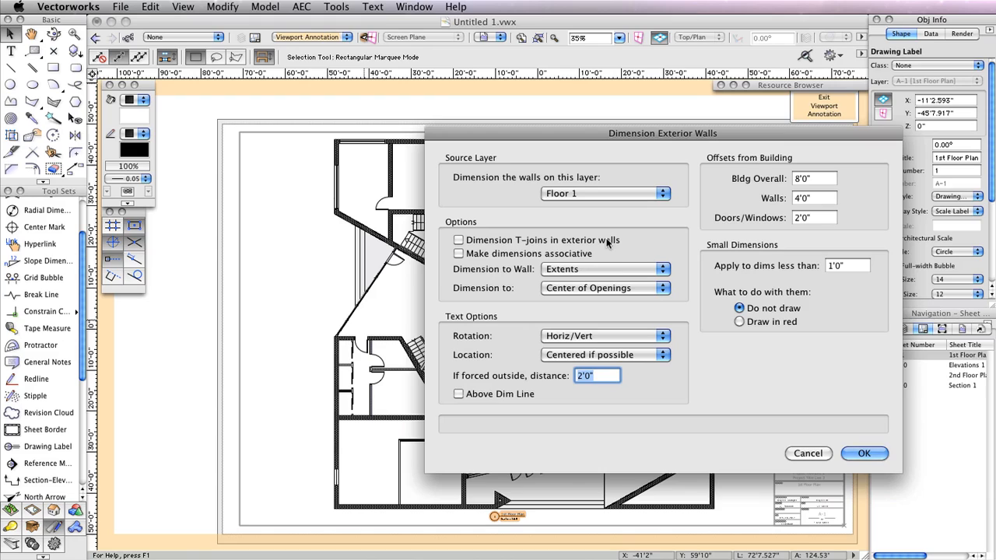
click(613, 194)
click(613, 194)
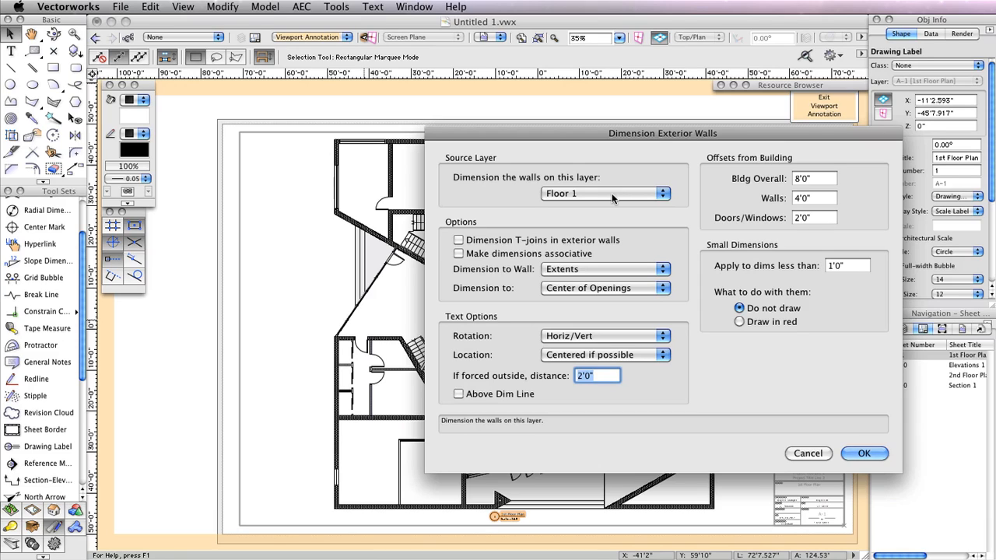
double_click(852, 266)
text(12)
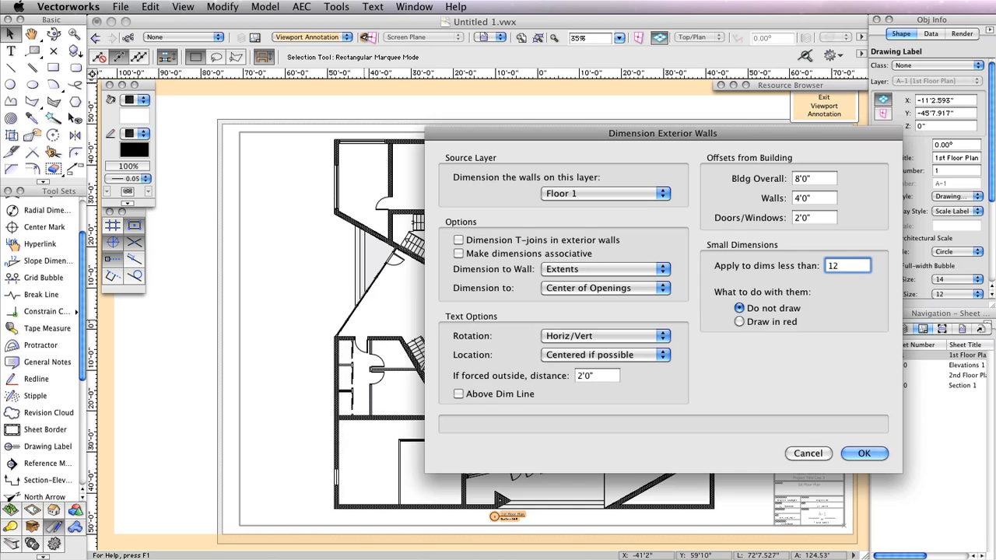
click(863, 453)
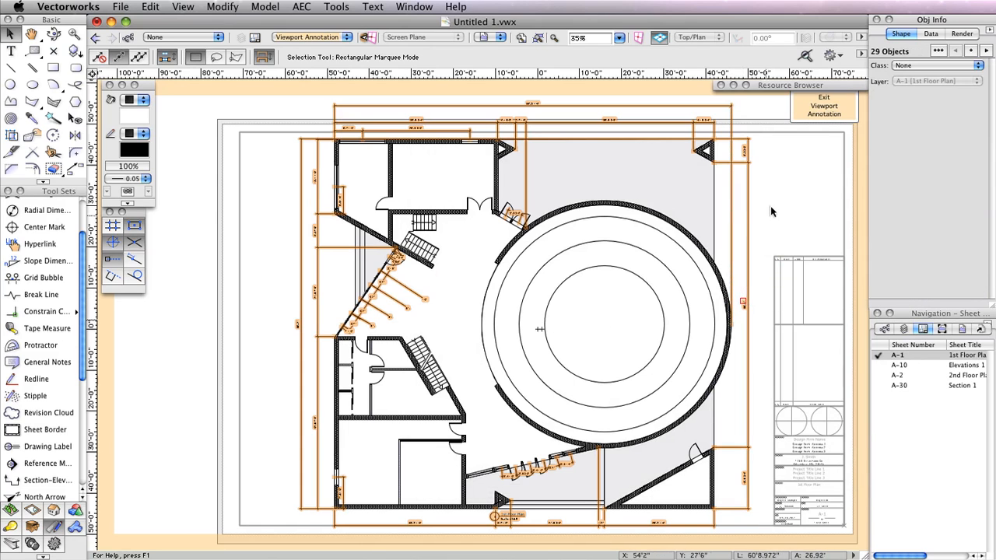
- Delete the small dimensions by the stair, the slanted wall and the entrance
click(488, 268)
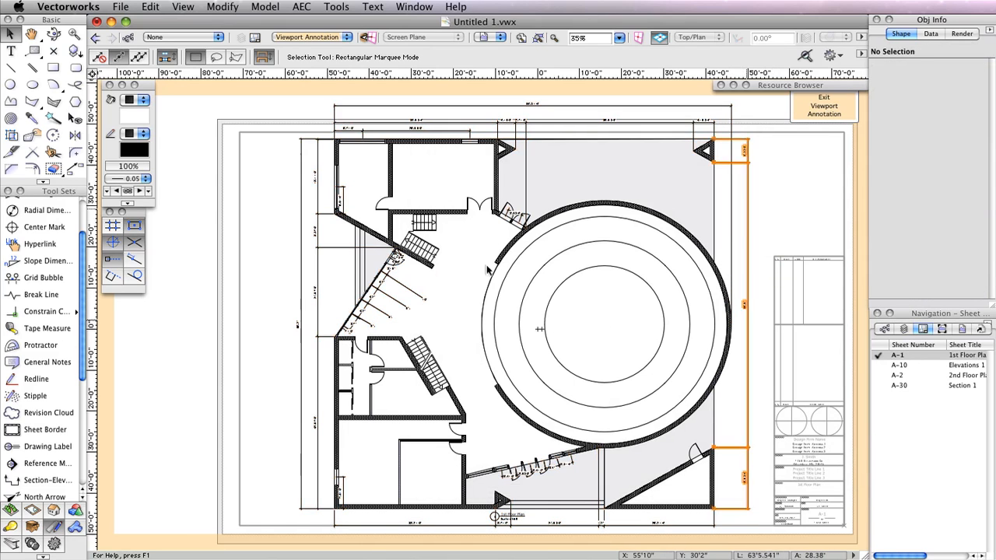
click(408, 294)
key(Delete)
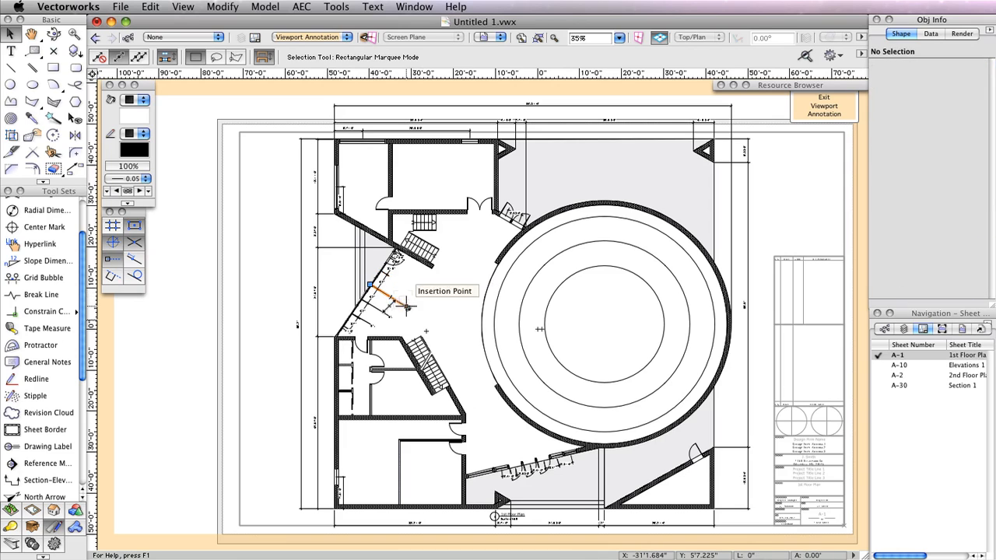
click(407, 307)
key(Delete)
click(388, 315)
key(Delete)
click(375, 324)
key(Delete)
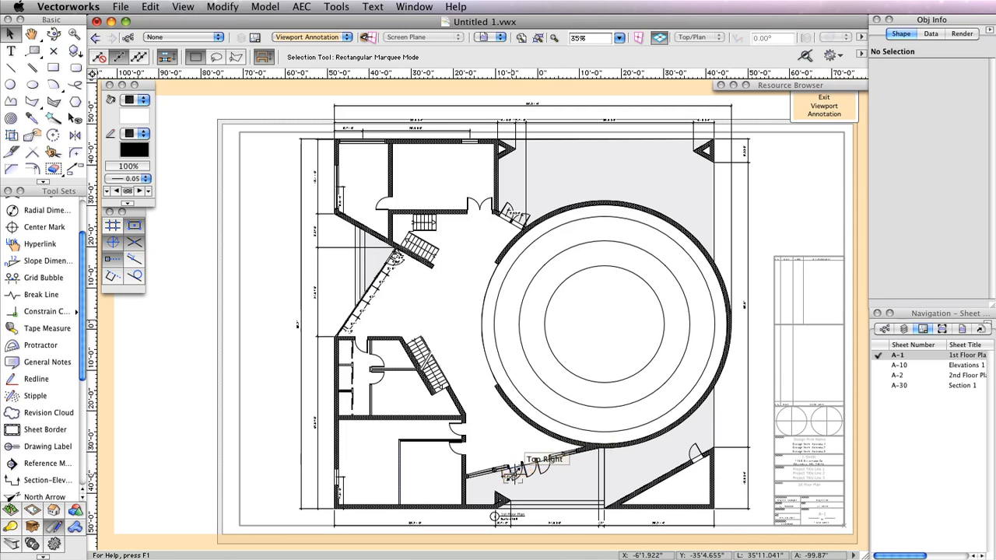
key(Delete)
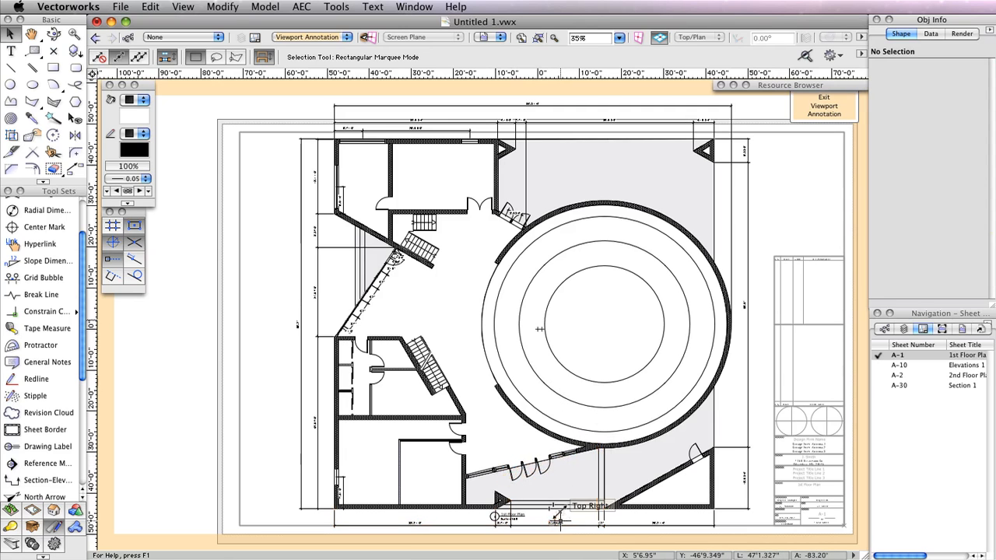
- Move the 1st Floor Plan drawing label down-left, below the bottom dimension string
key(space)
drag(562, 518, 583, 410)
scroll(583, 409, up, 4)
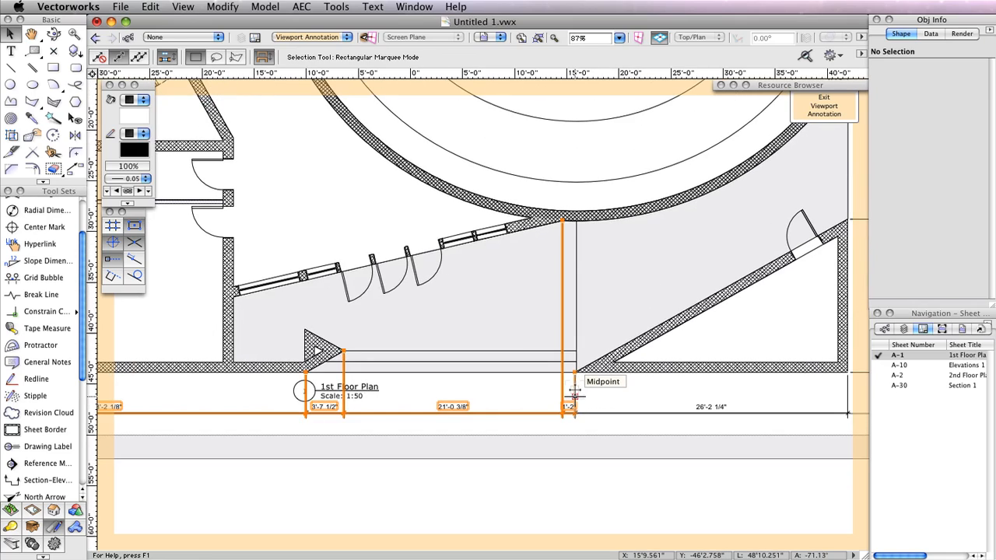
click(576, 418)
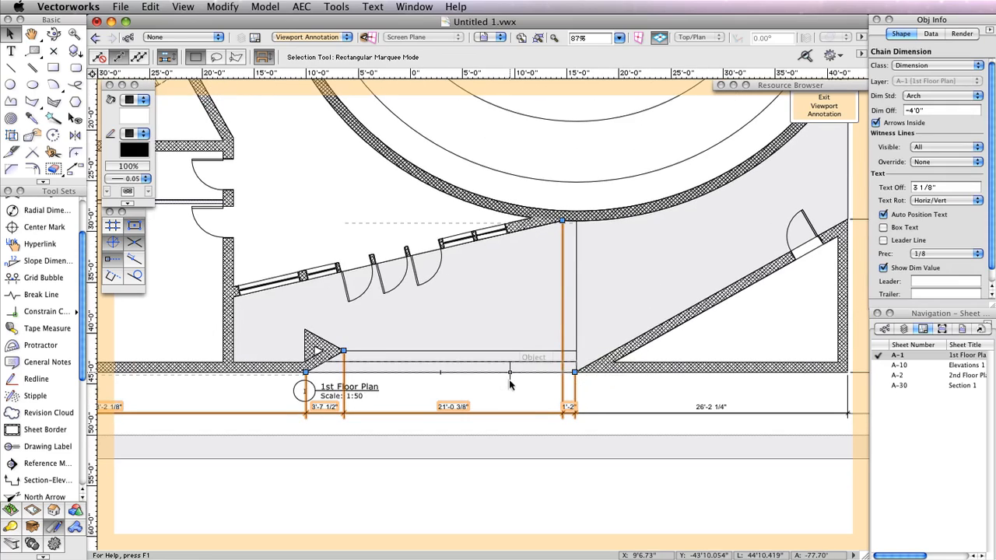
click(458, 382)
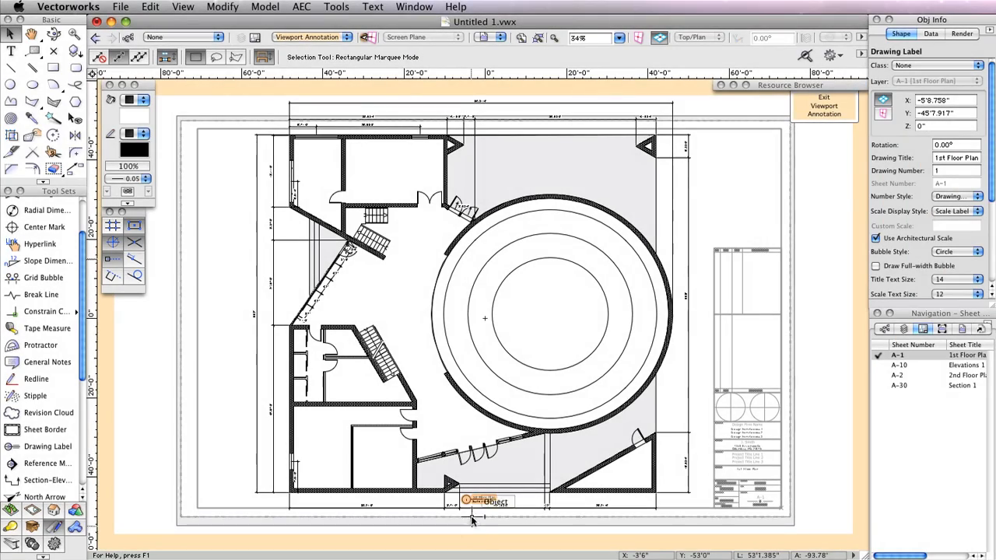
mouse_move(473, 504)
mouse_down()
mouse_move(471, 529)
mouse_move(442, 522)
mouse_up()
- Leave annotation editing and give the 1st Floor Plan viewport a custom scale of 75
click(824, 106)
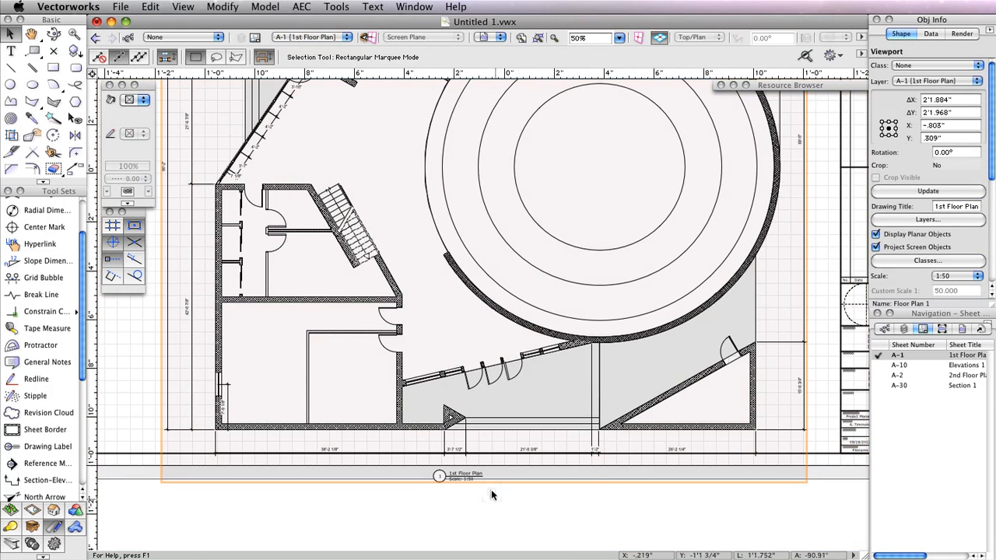
scroll(490, 488, down, 3)
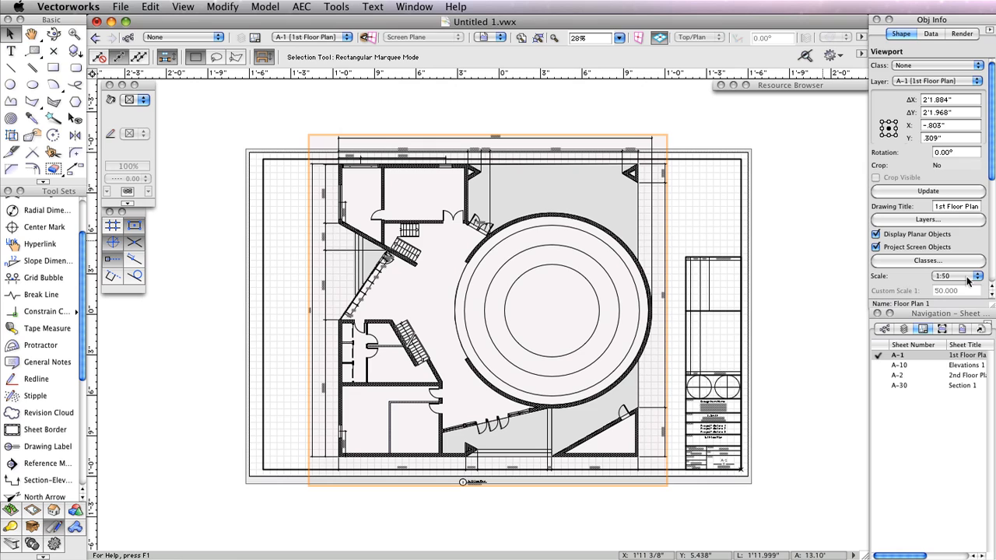
click(967, 278)
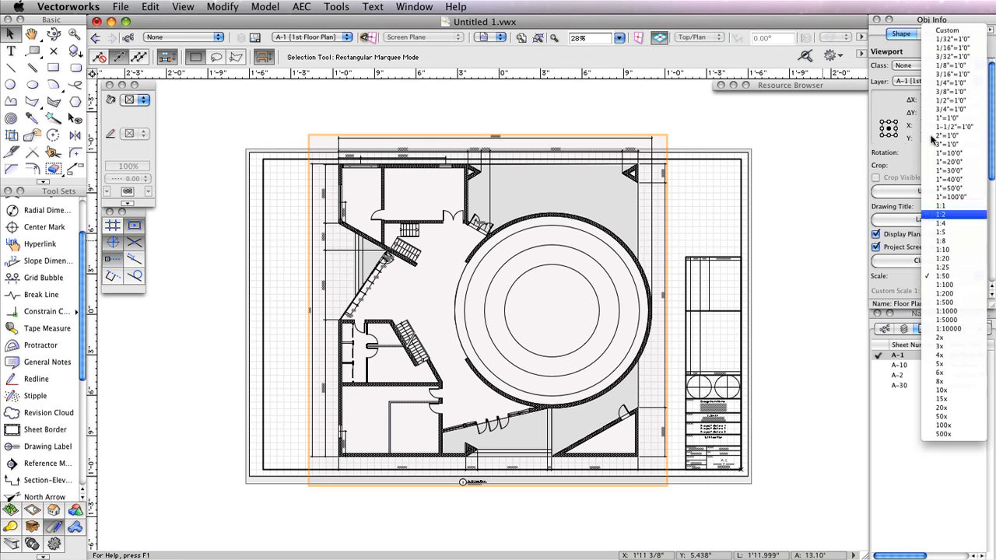
click(966, 31)
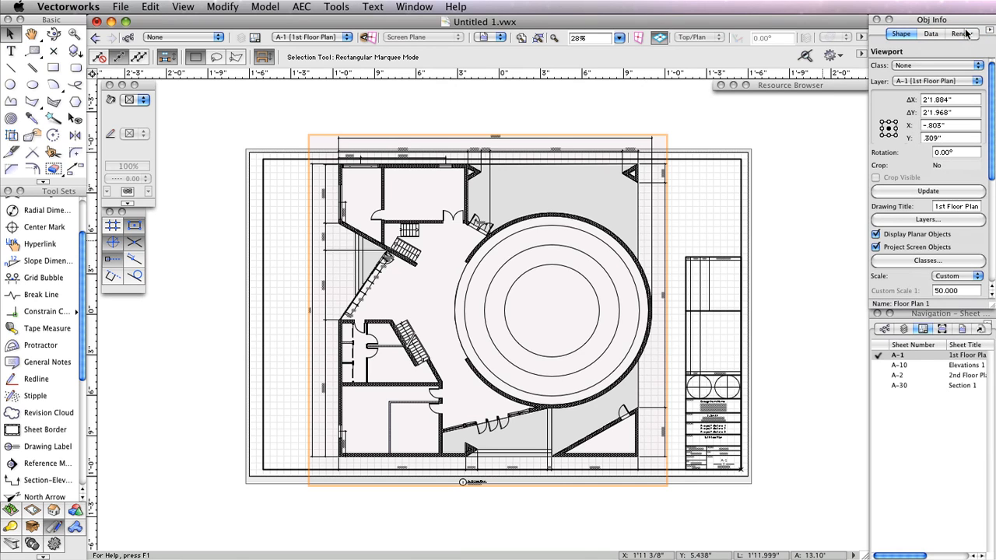
click(968, 288)
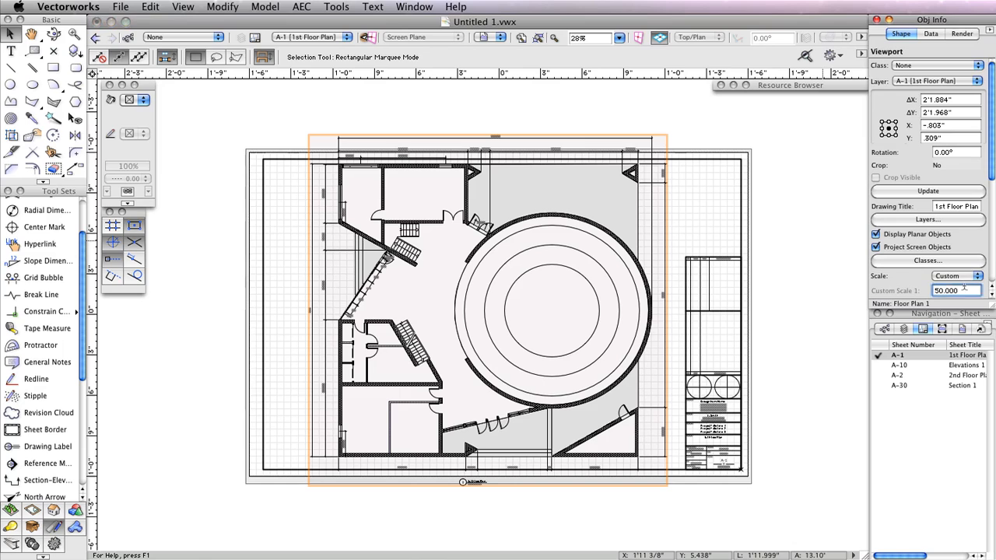
text(75)
key(Return)
click(634, 300)
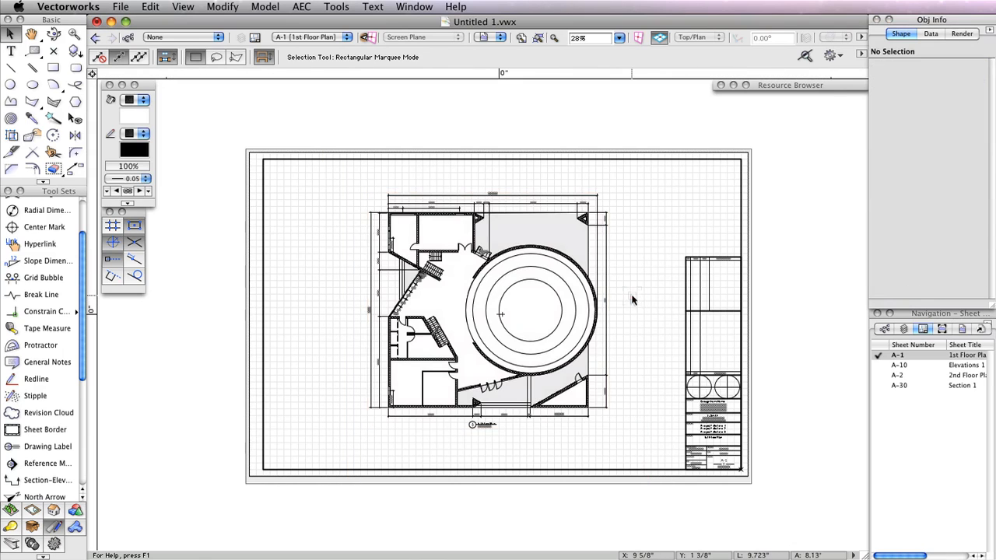
scroll(468, 290, up, 4)
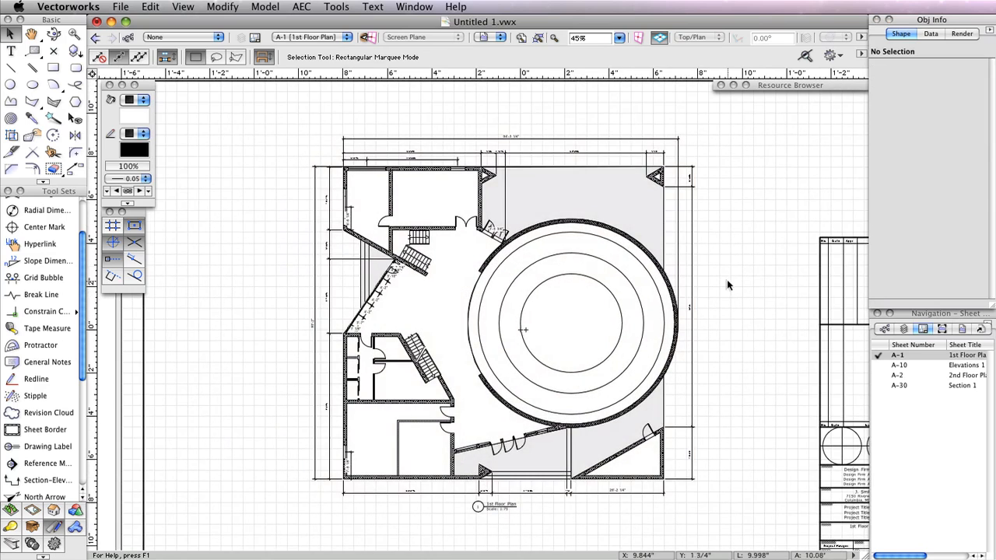
key(space)
drag(726, 279, 714, 268)
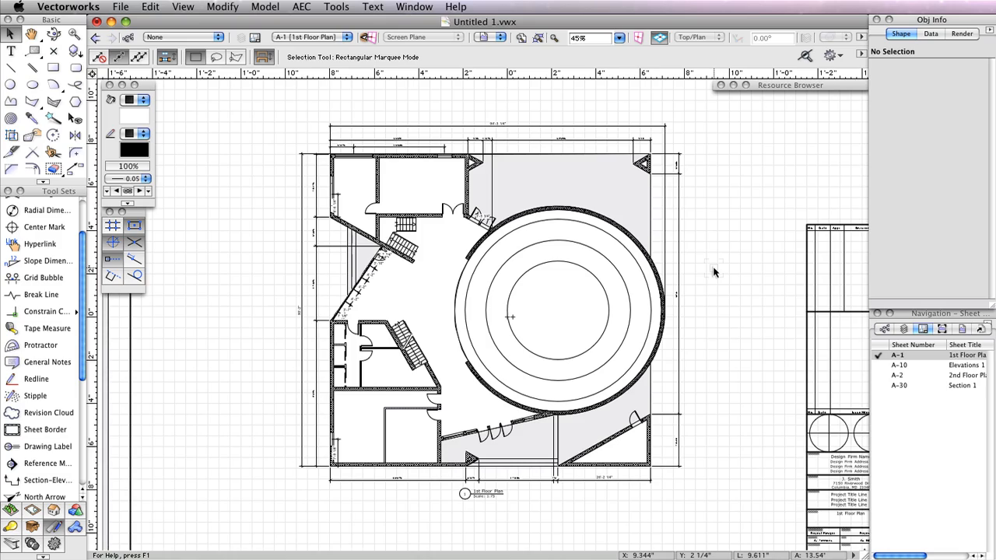
scroll(714, 271, down, 1)
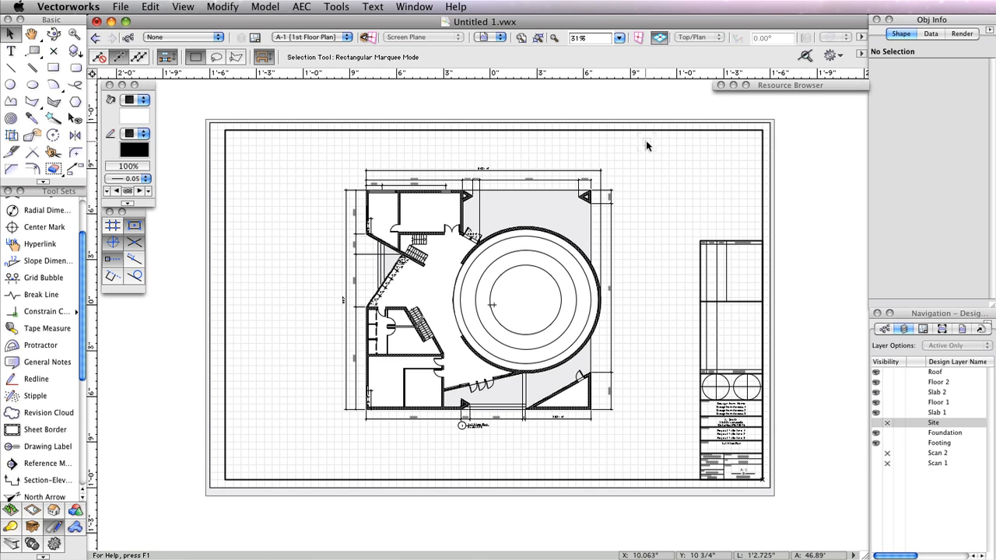
- Make Floor 1 the active design layer
click(330, 38)
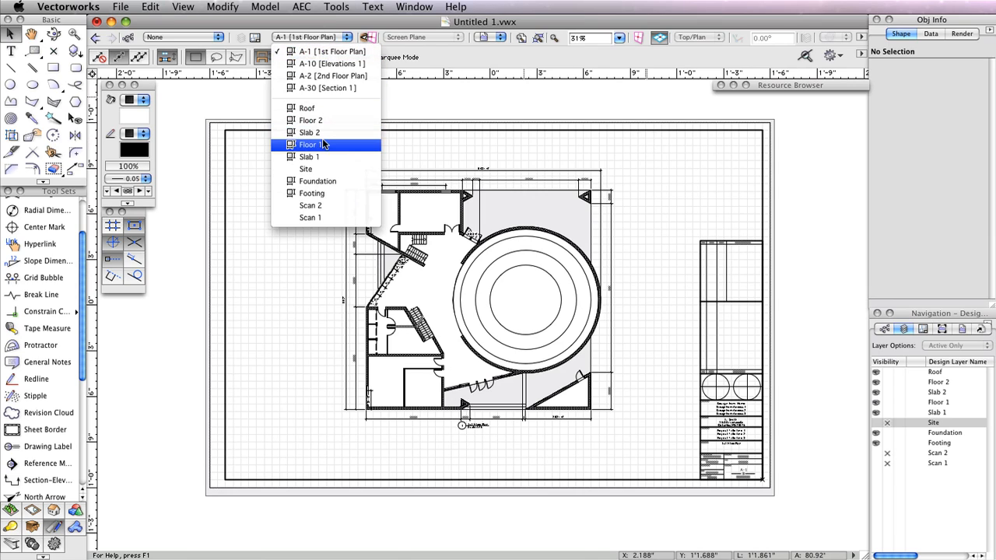
click(324, 145)
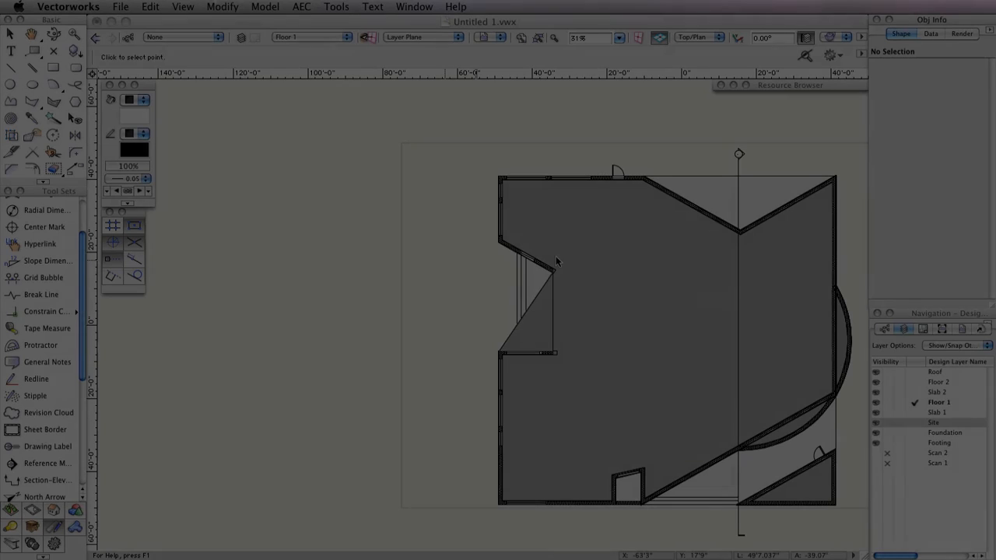
key(x)
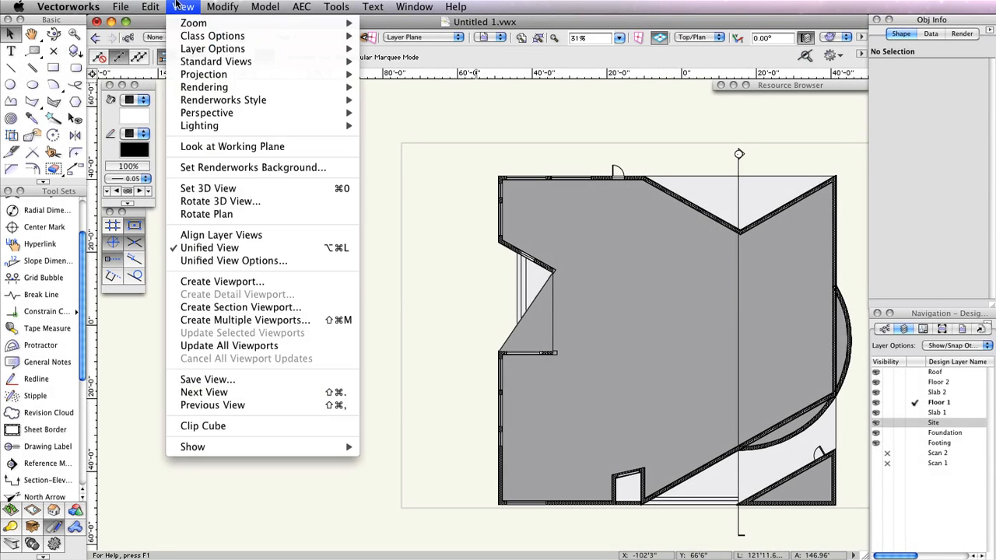
- Set a Normal perspective 3D view from an eye point left of the house, rendered in OpenGL
click(182, 6)
click(208, 188)
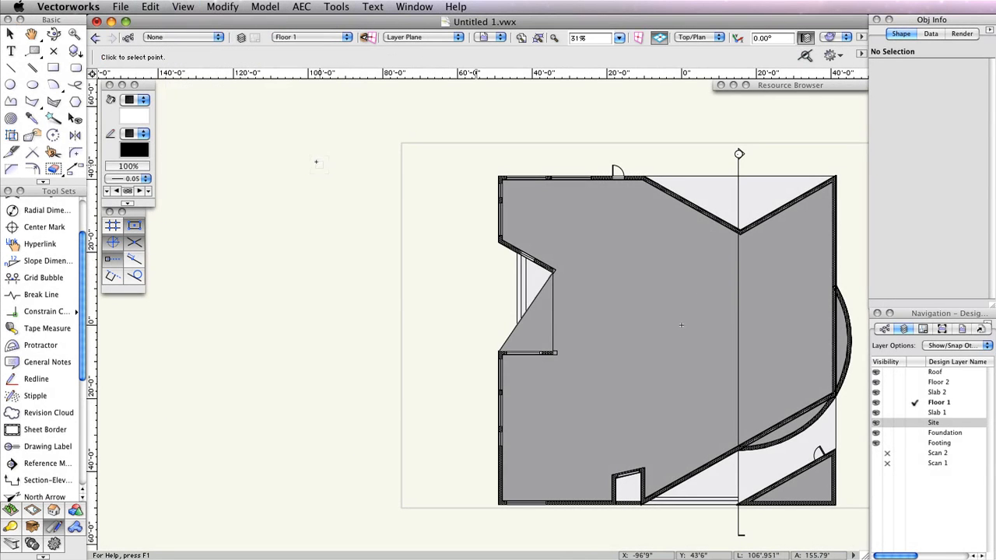
click(306, 152)
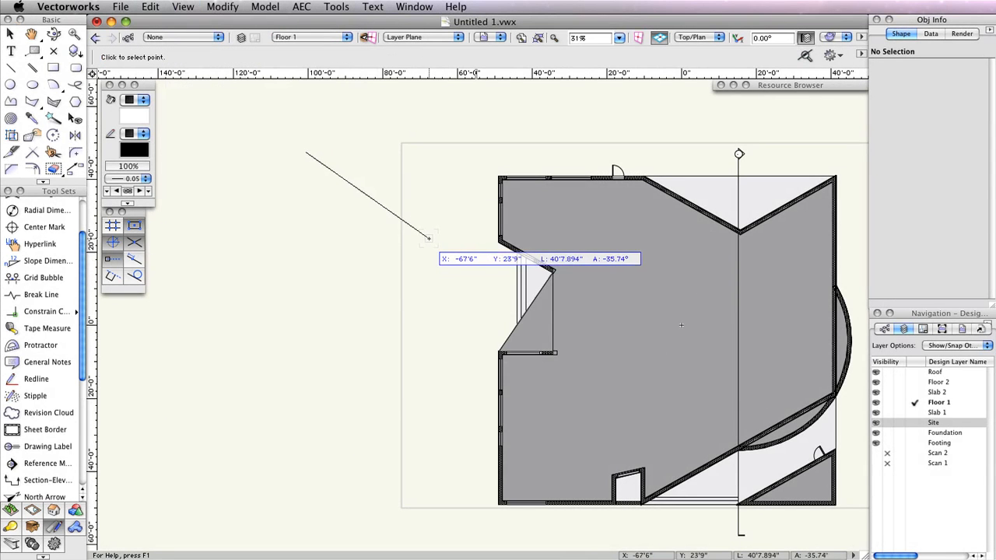
click(428, 239)
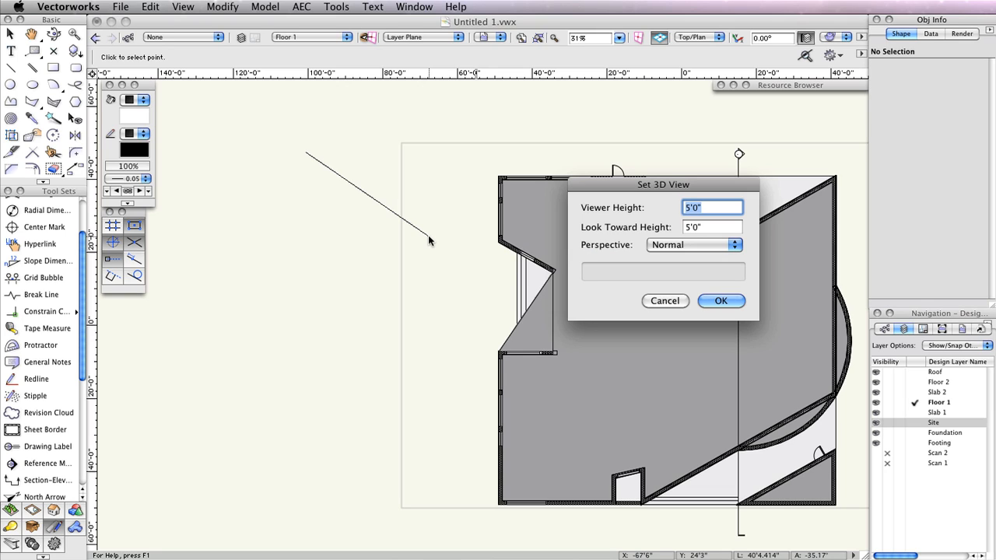
click(706, 246)
click(705, 246)
click(716, 300)
click(829, 38)
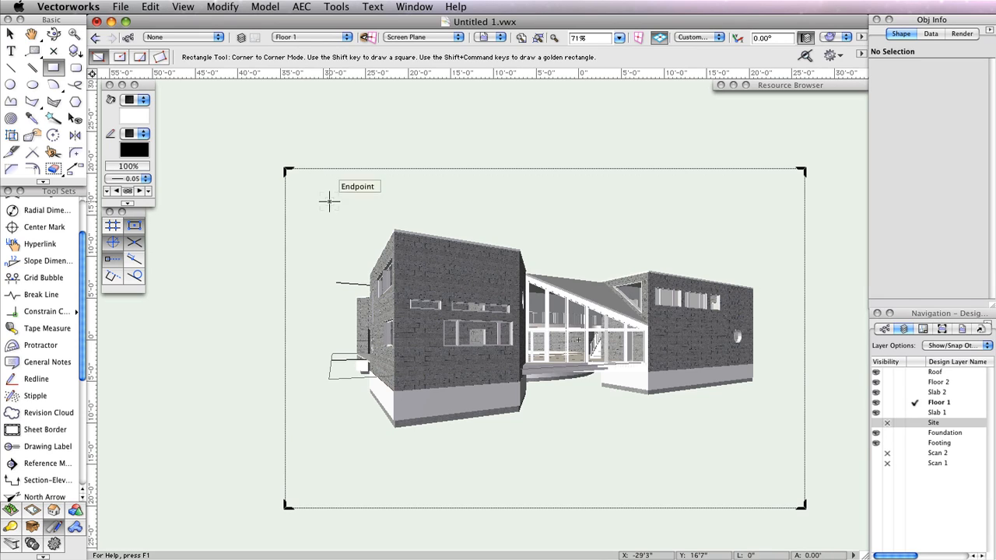
- Draw a crop rectangle and create a viewport named 'Perspective 1' cropped by it
click(329, 201)
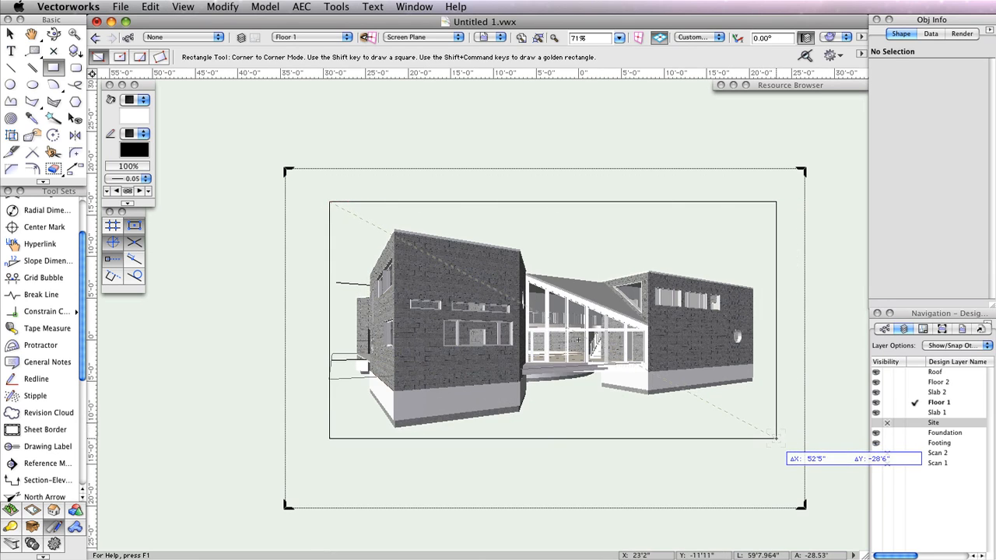
click(775, 438)
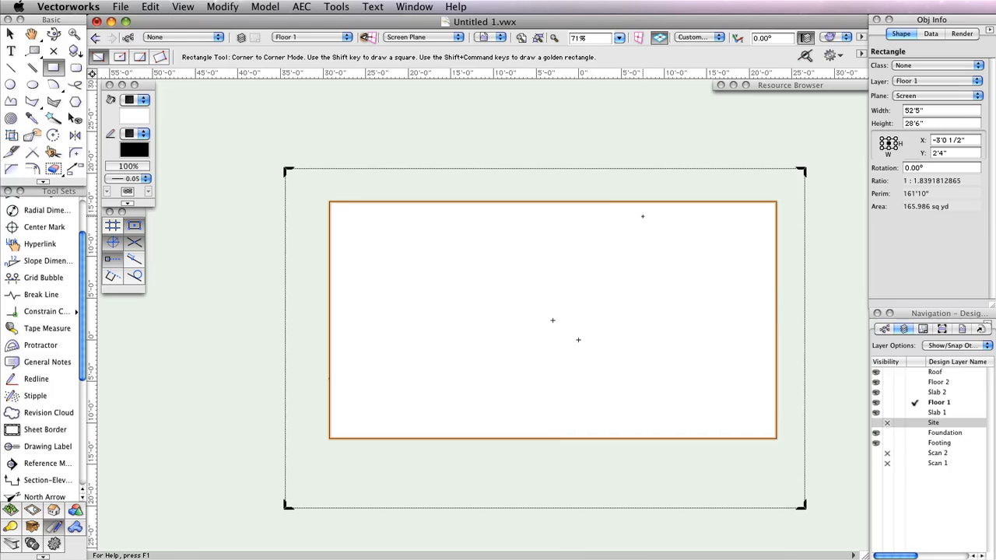
click(183, 7)
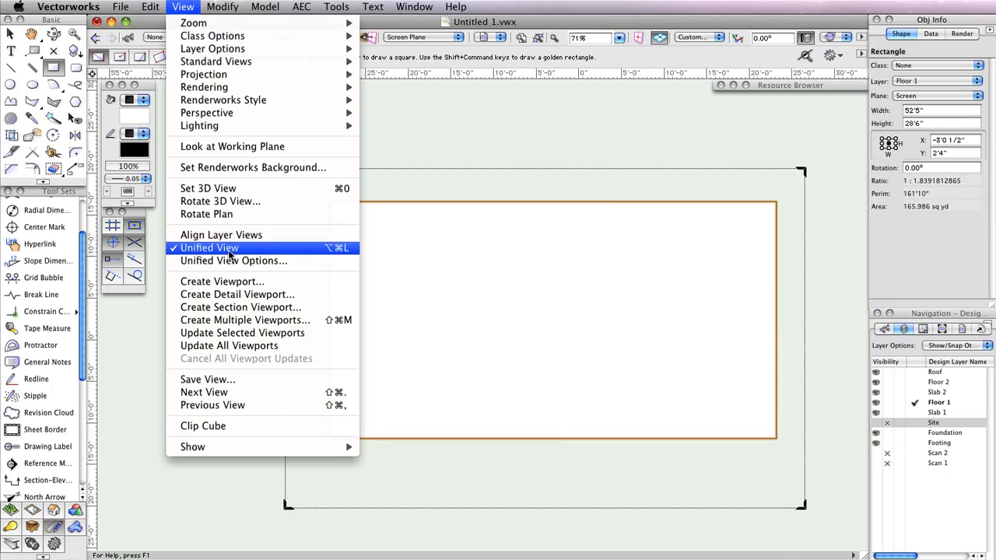
click(225, 281)
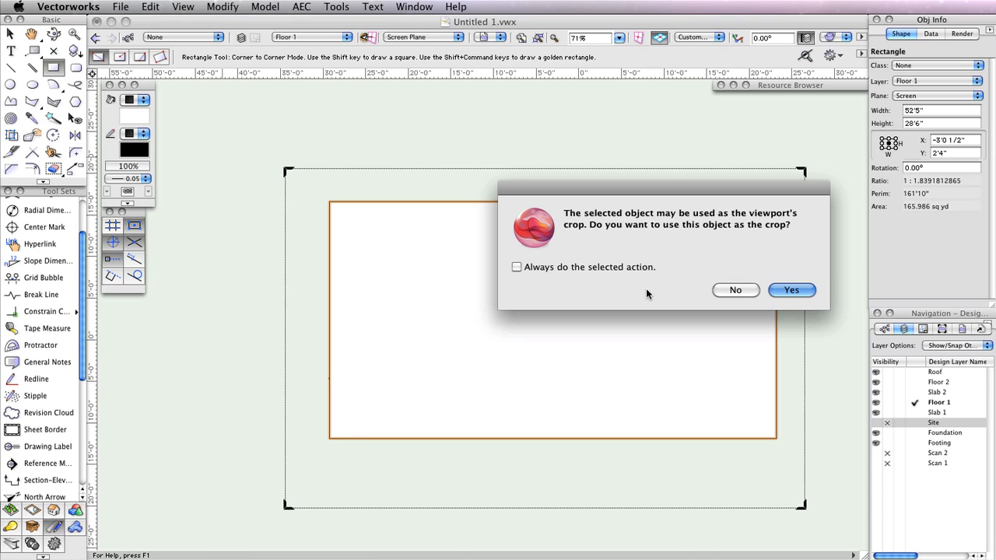
click(792, 290)
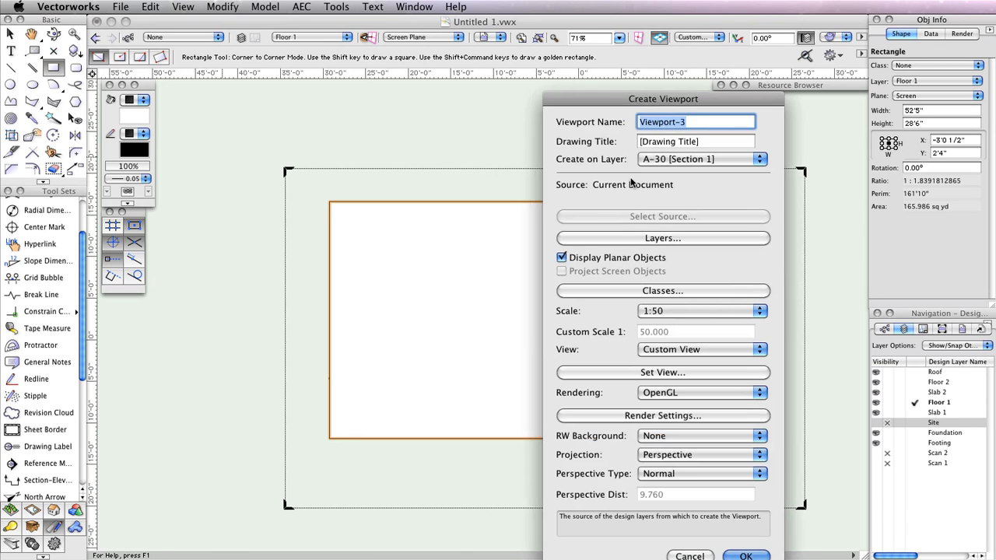
text(Perspect)
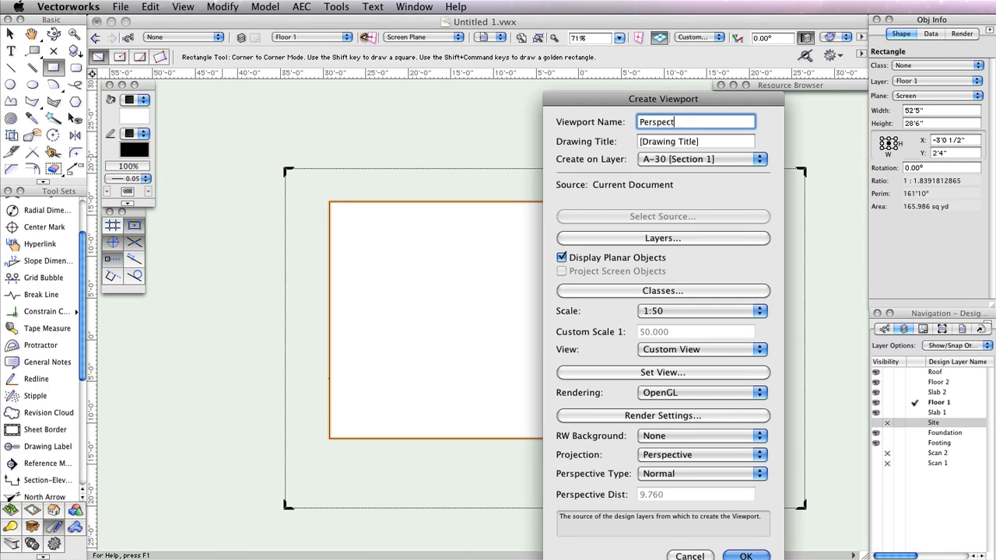
text(ive 1)
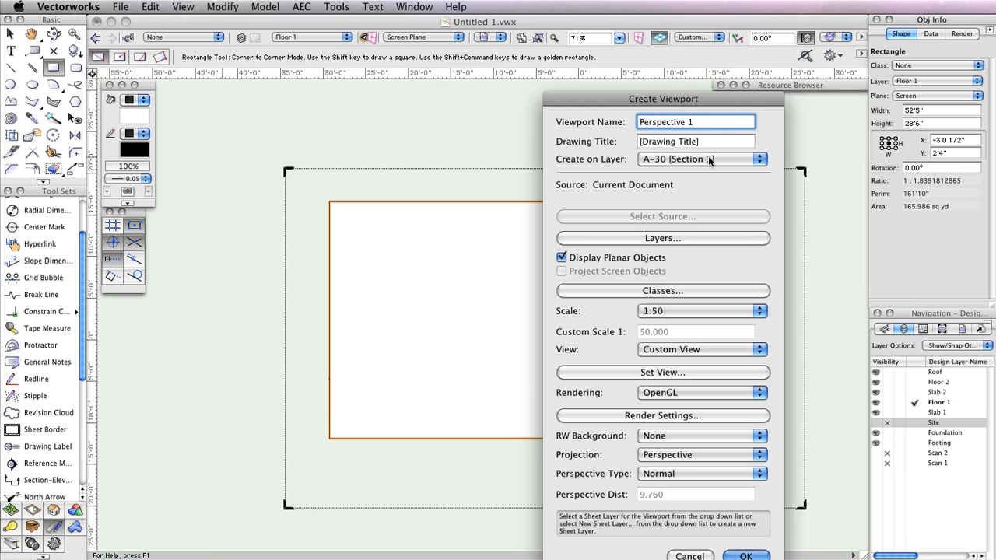
- Target a new sheet layer A-0 titled 'Perspective View' for the viewport
click(709, 160)
click(684, 89)
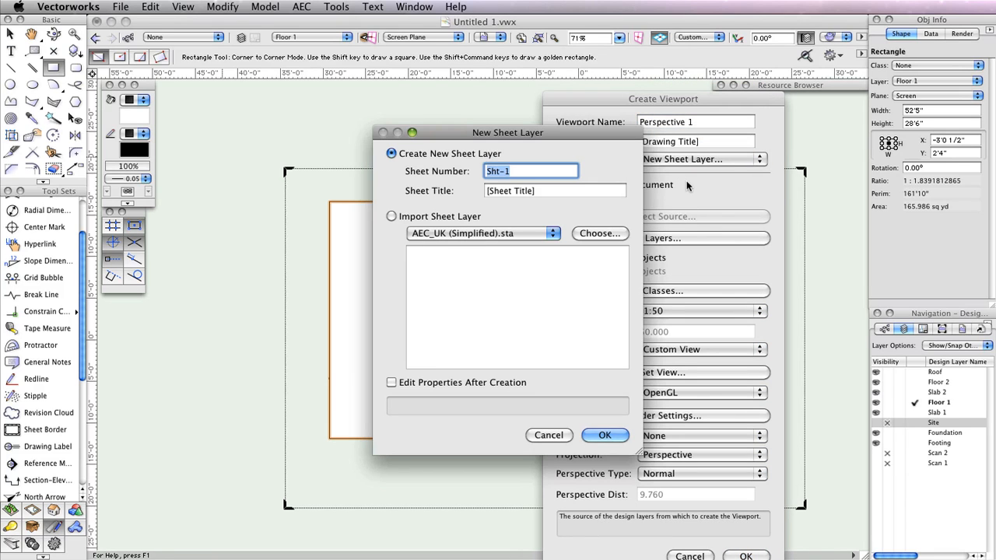
text(A-0)
key(Tab)
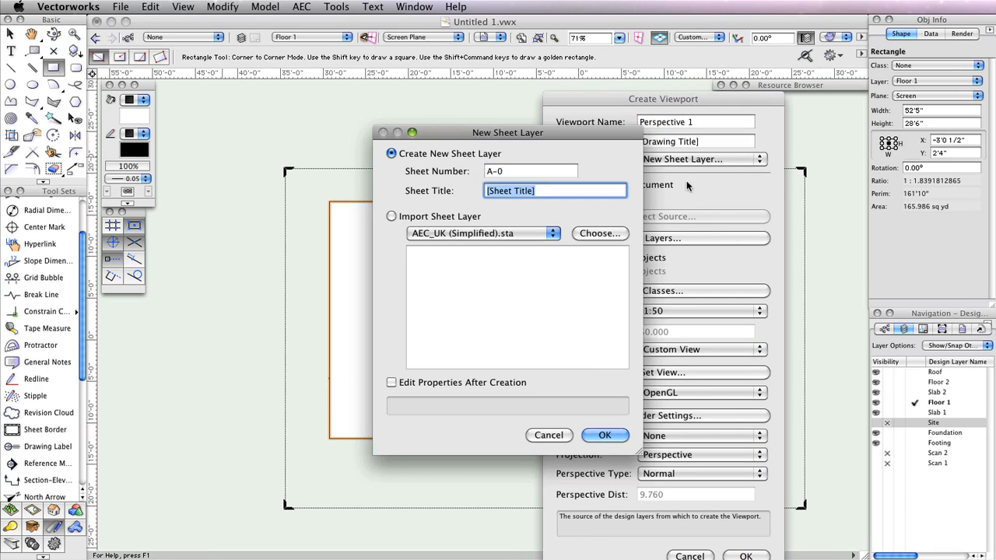
text(Pes)
key(BackSpace)
text(rspective Vie)
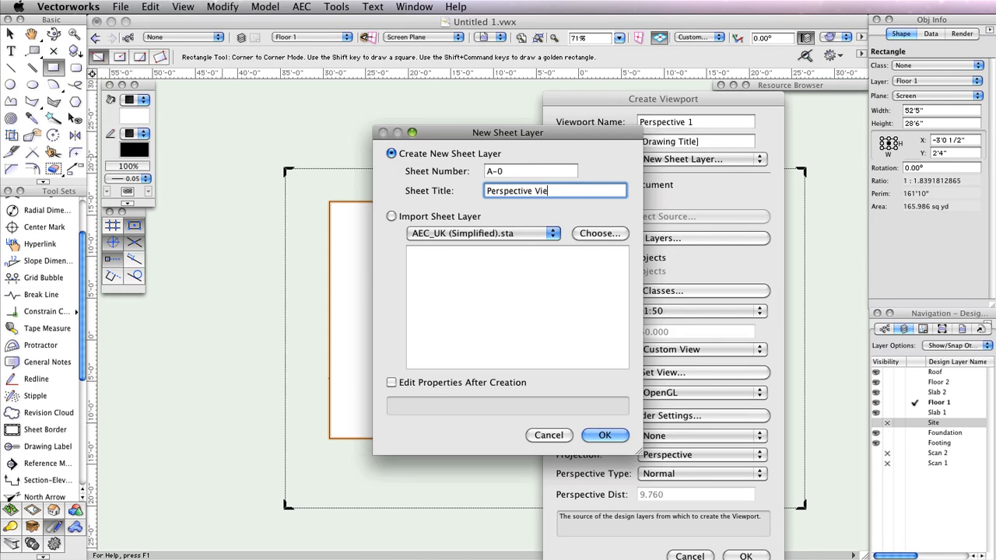
text(w)
key(Return)
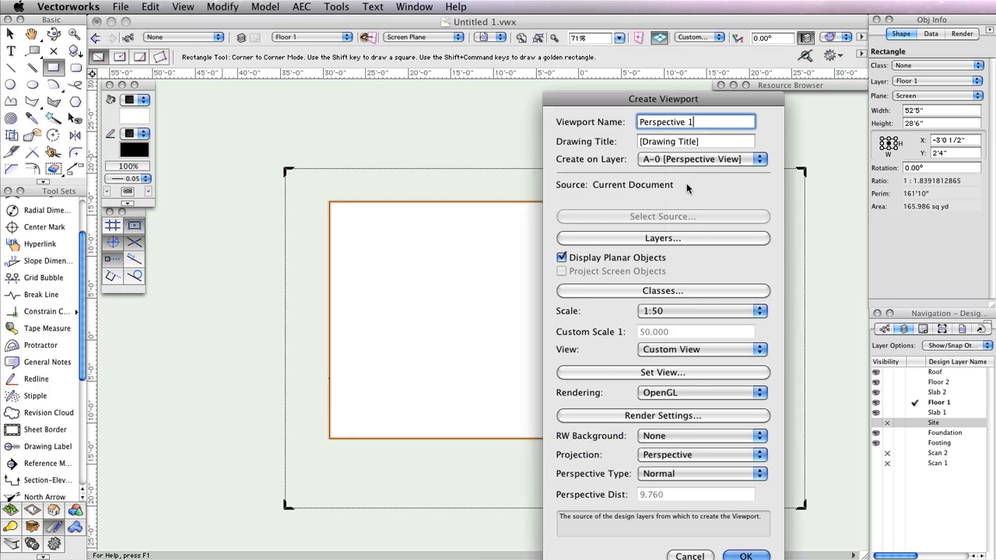
- Create the viewport on A-0 and set its OpenGL render to Very High detail with anti-aliasing
click(745, 555)
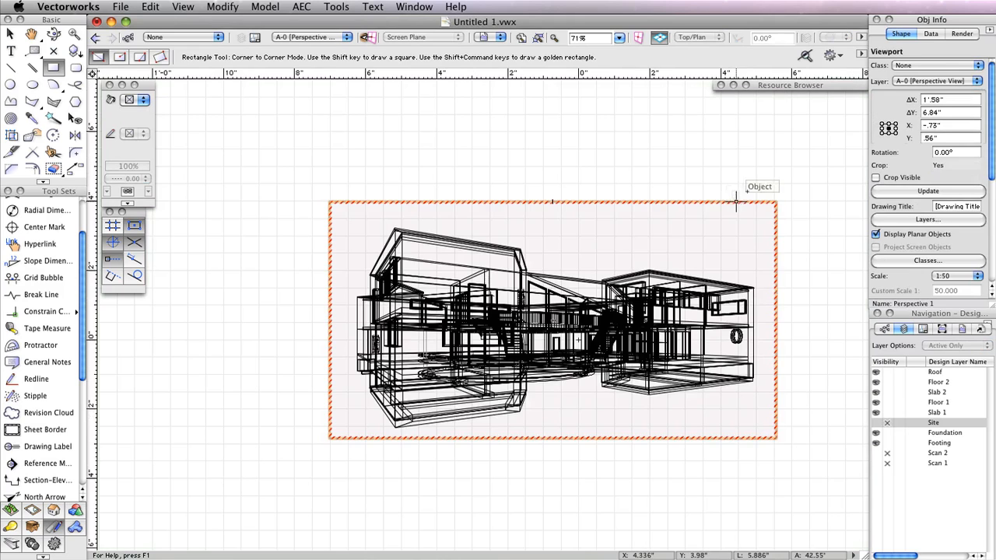
middle_drag(795, 188, 737, 145)
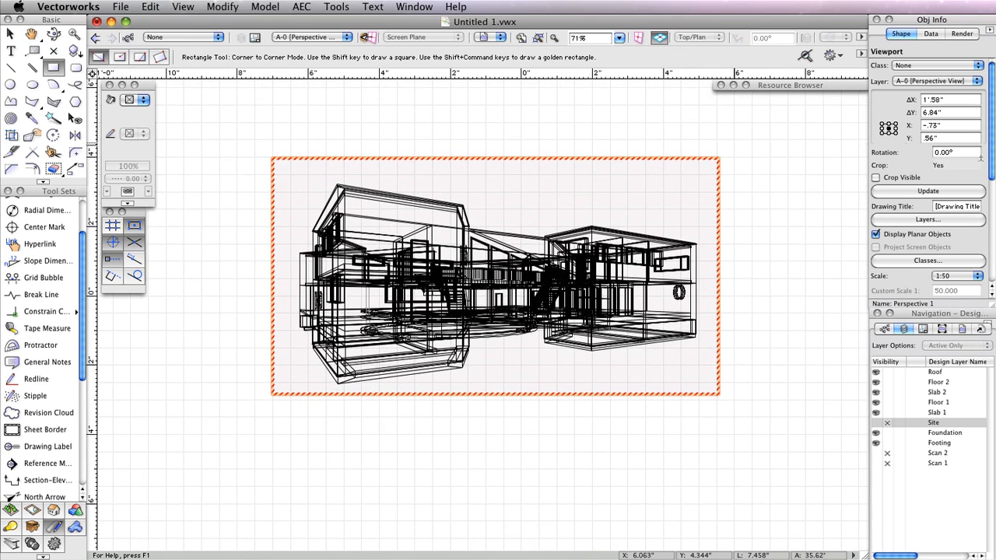
drag(990, 165, 988, 222)
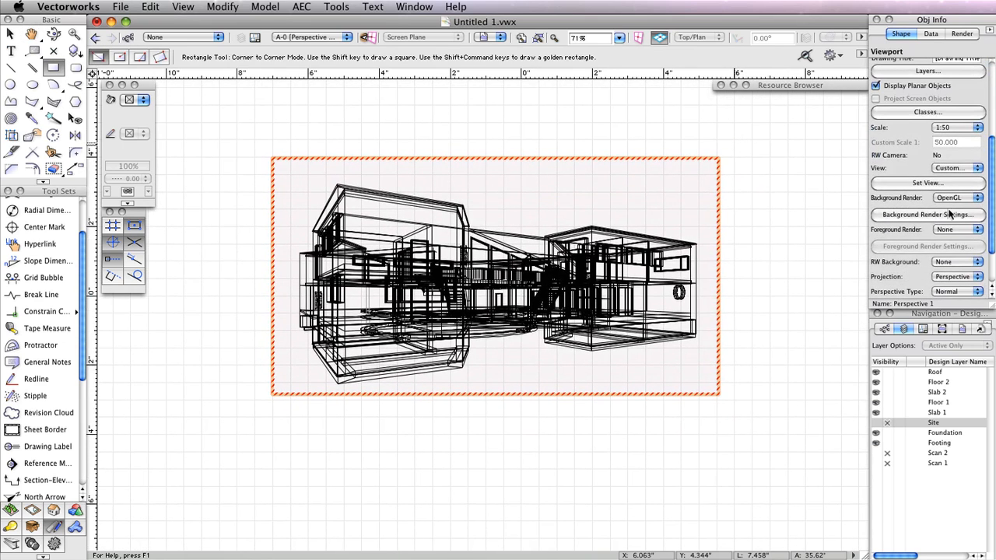
click(918, 214)
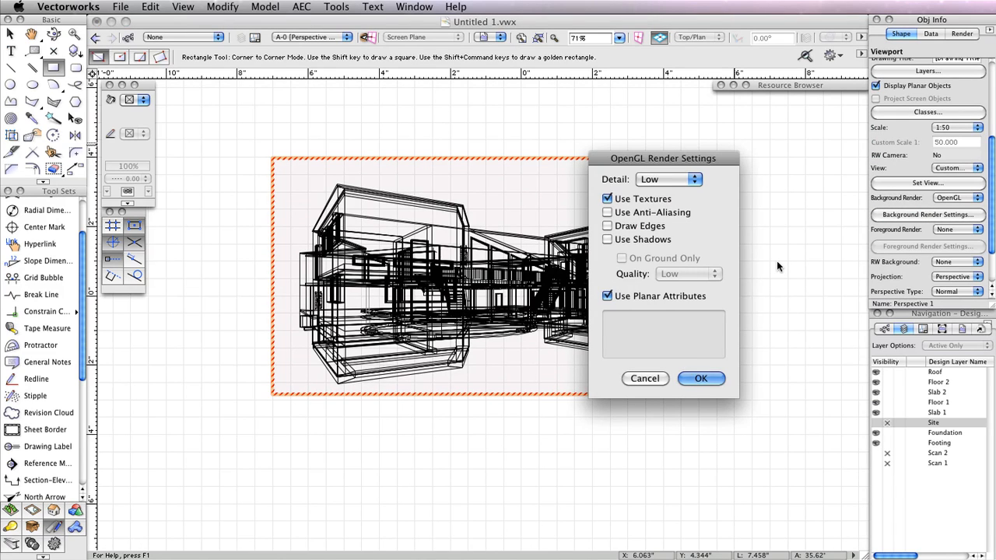
click(682, 181)
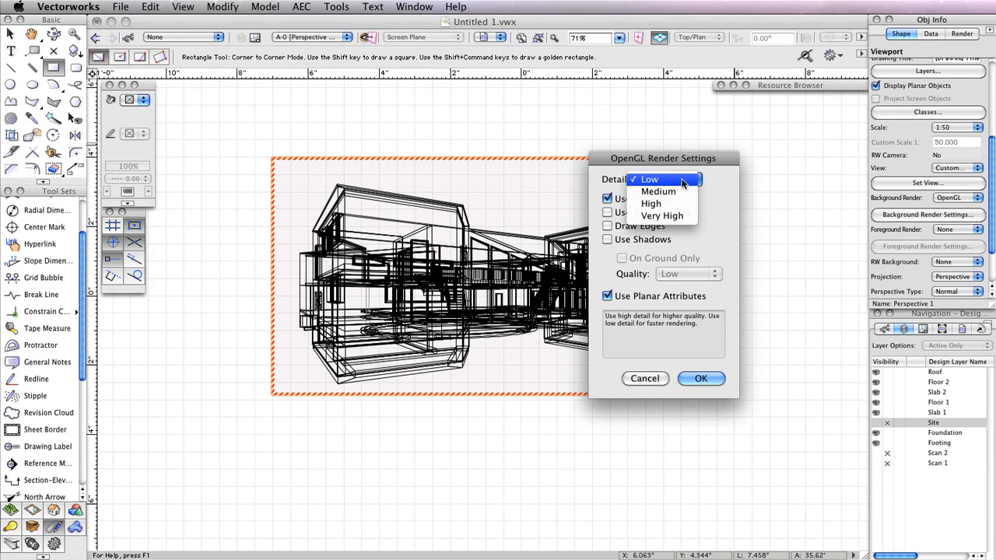
click(662, 216)
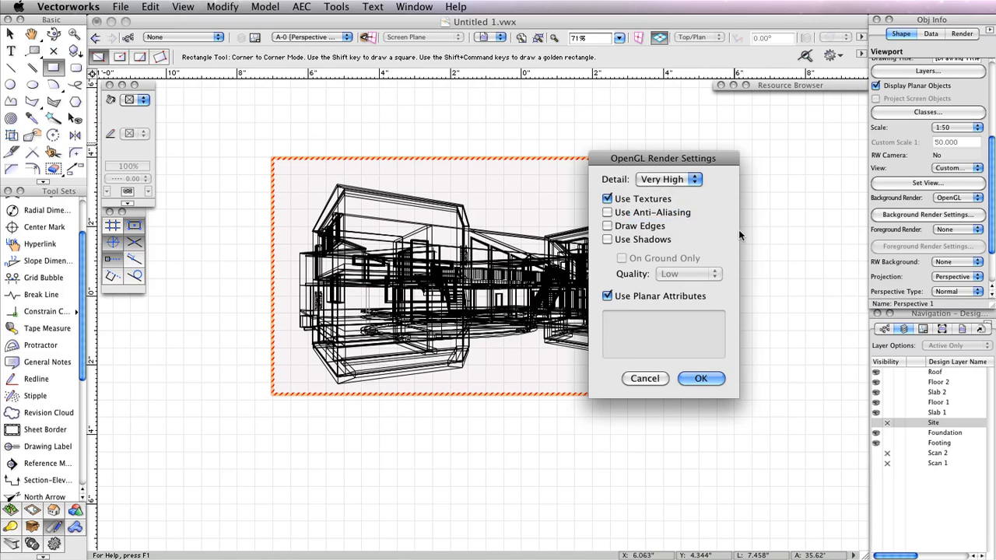
click(662, 213)
click(700, 378)
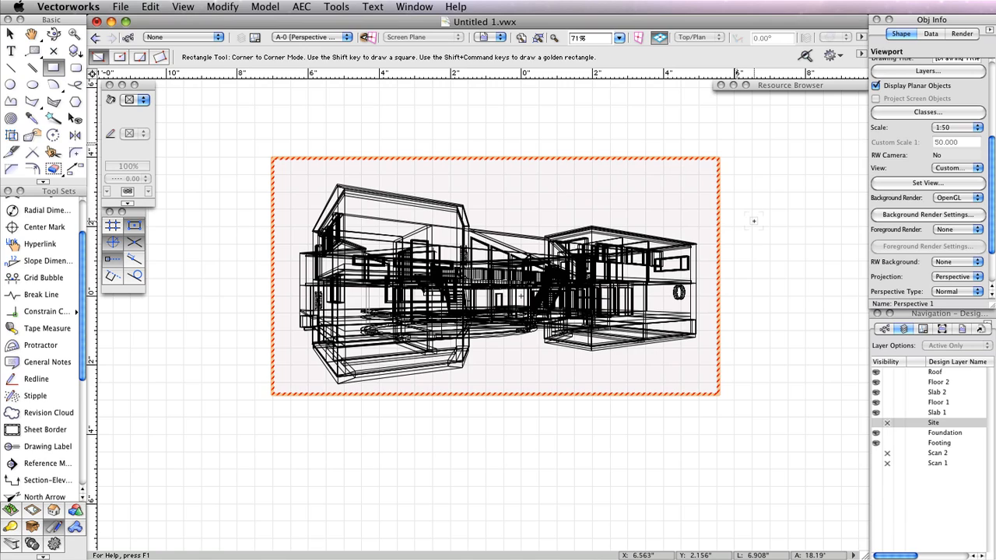
- Set the viewport's foreground render to Hidden Line with default settings
click(963, 231)
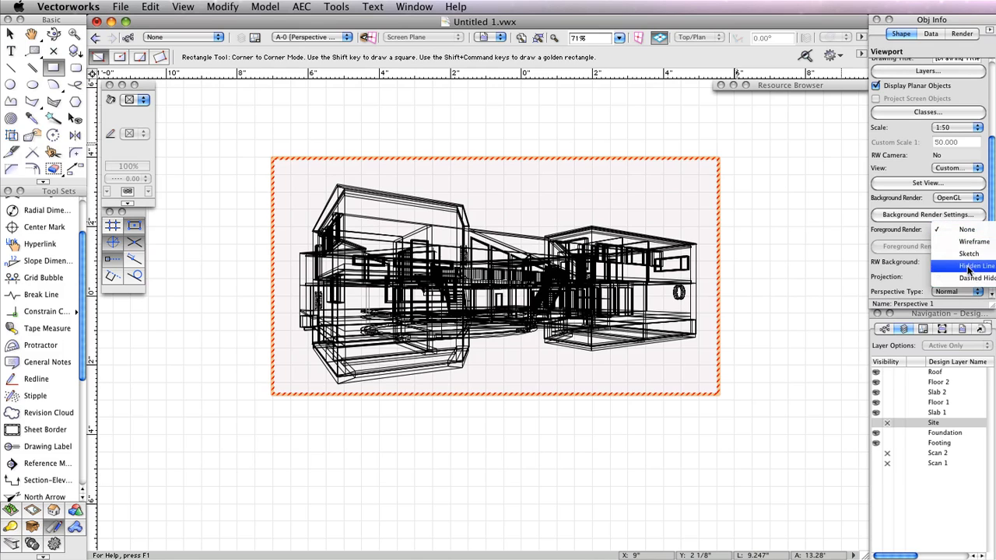
click(974, 265)
click(891, 247)
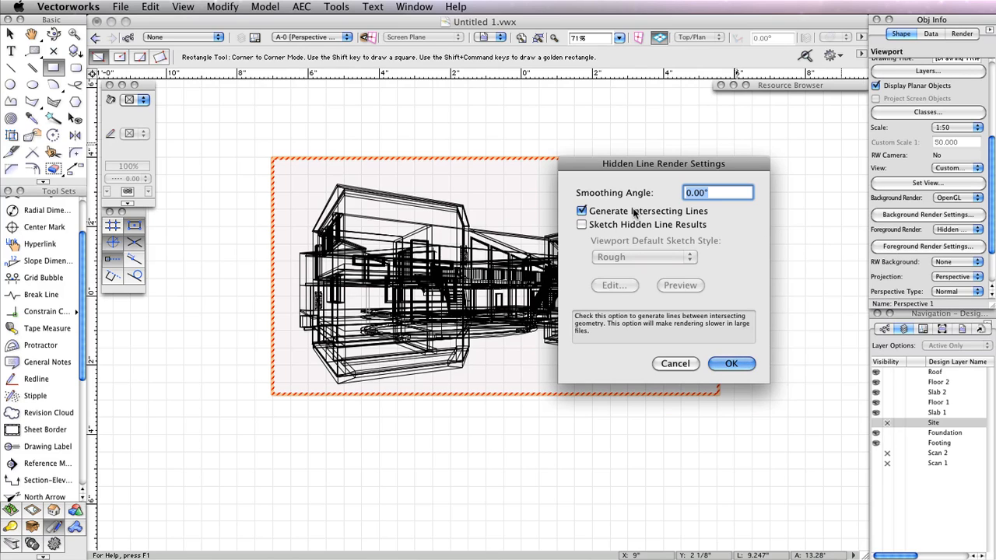
click(731, 363)
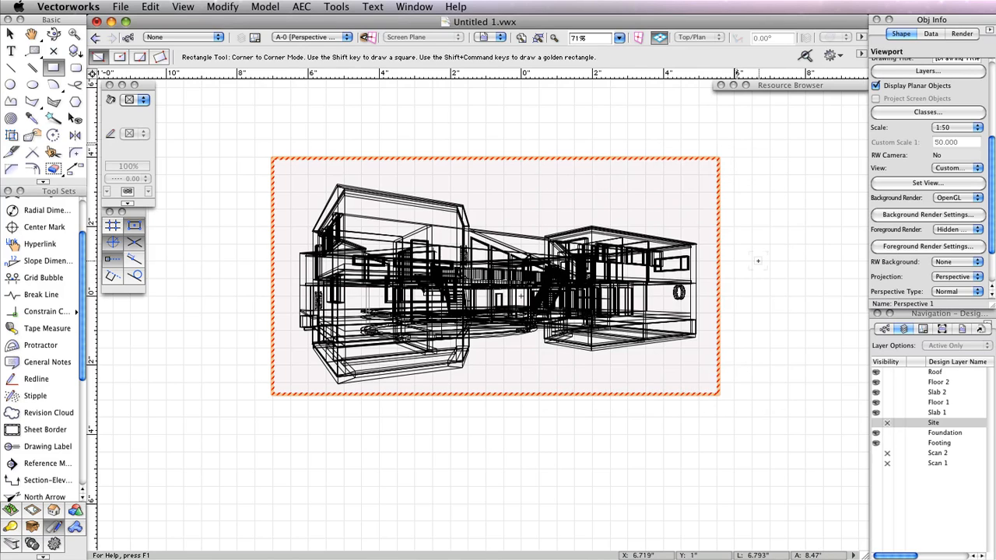
- Update the viewport, switch its background to Final Quality Renderworks with an HDRI sky, and re-render
scroll(984, 203, up, 5)
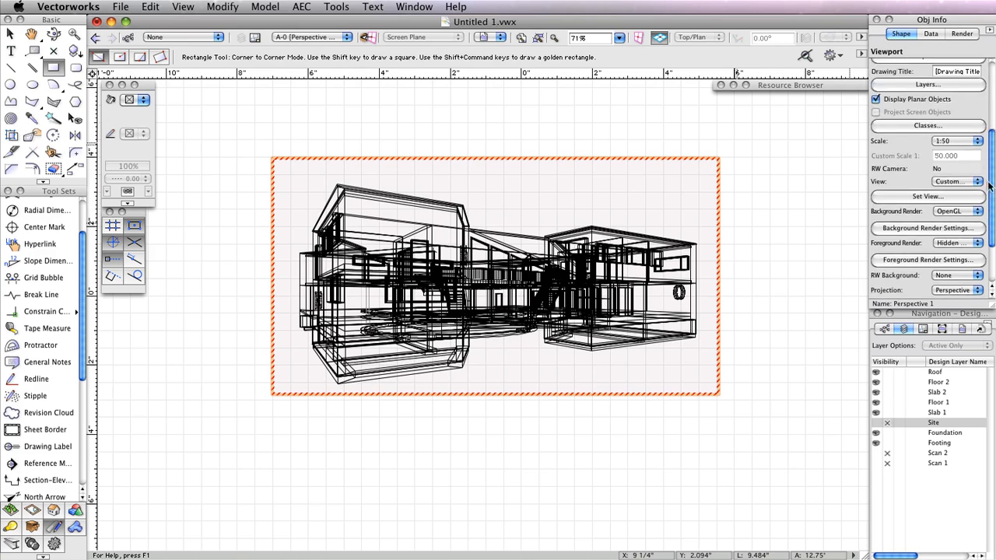
click(921, 192)
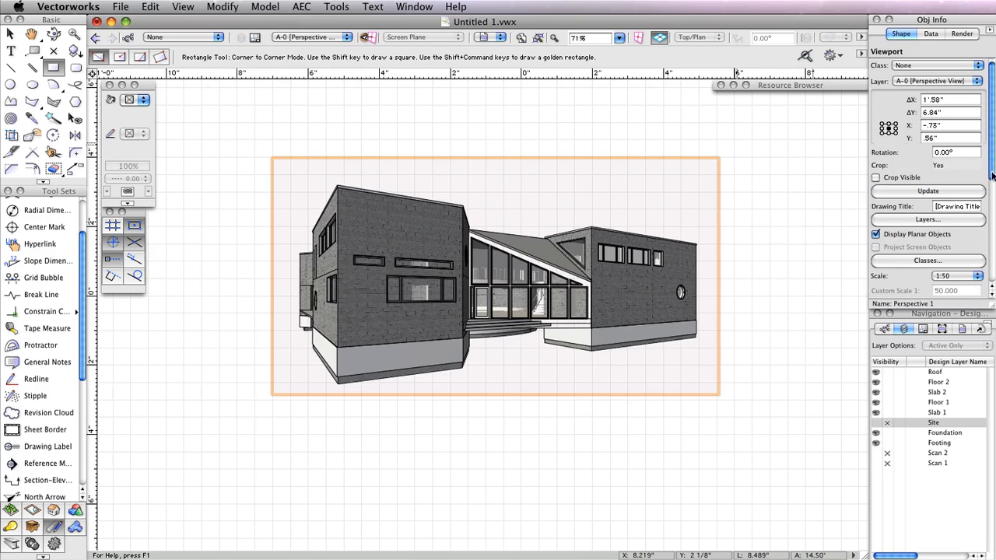
scroll(991, 171, down, 5)
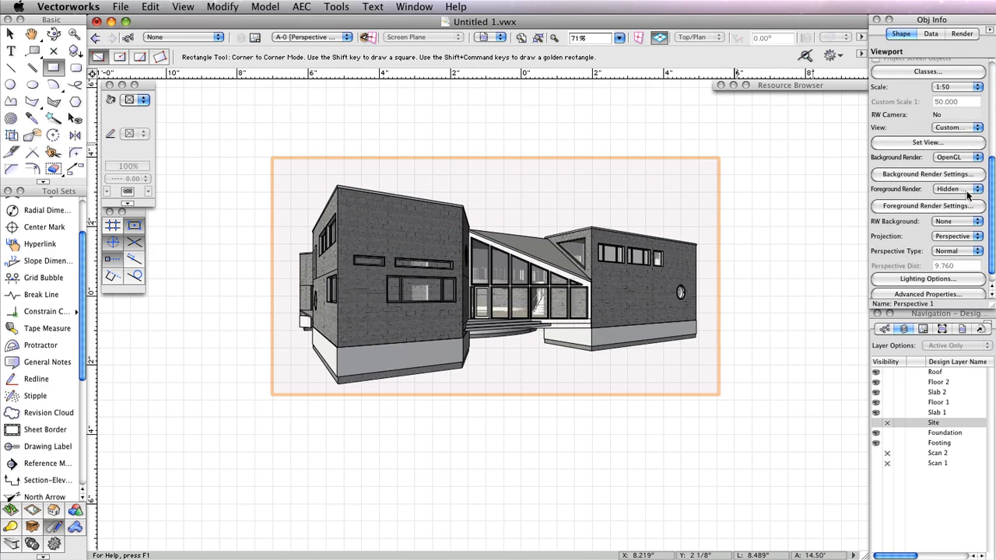
click(958, 159)
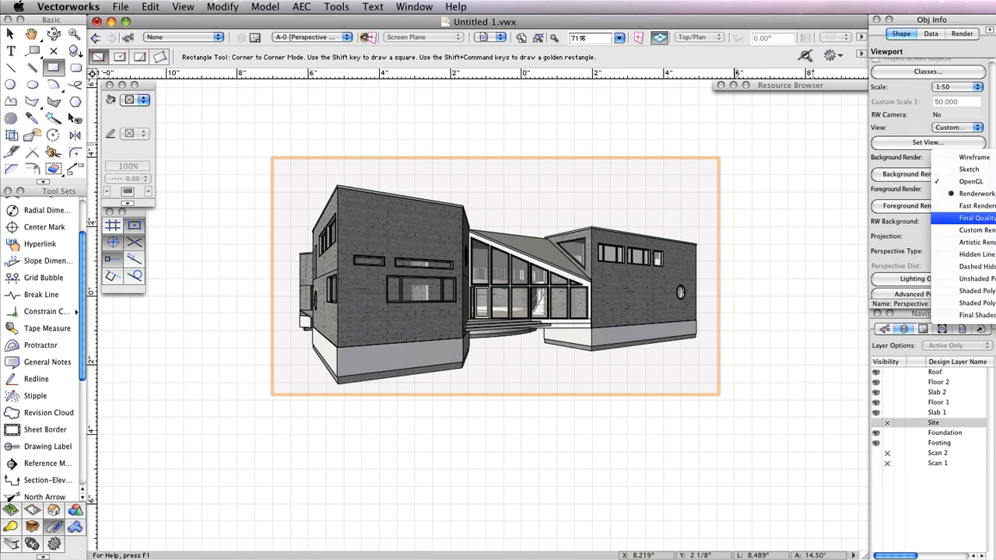
click(974, 218)
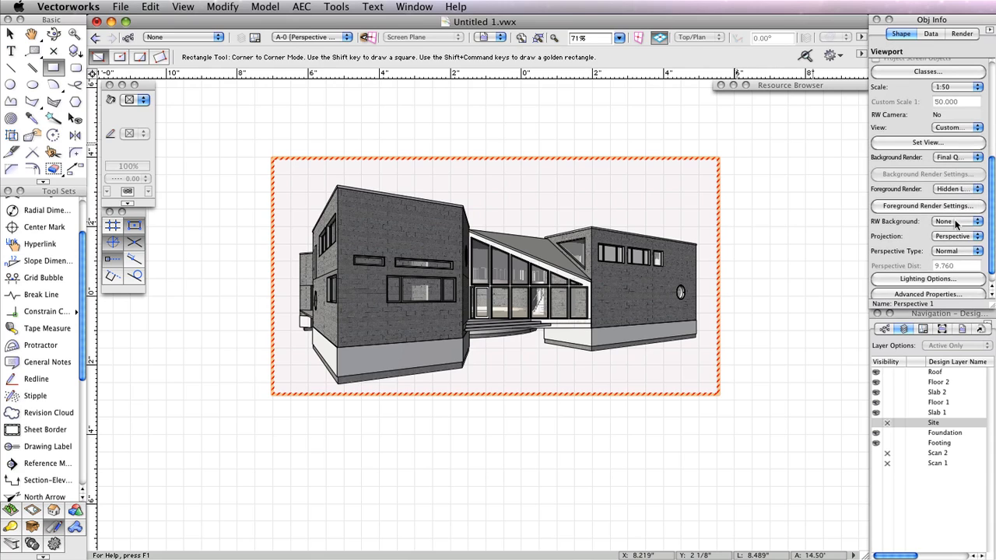
click(955, 222)
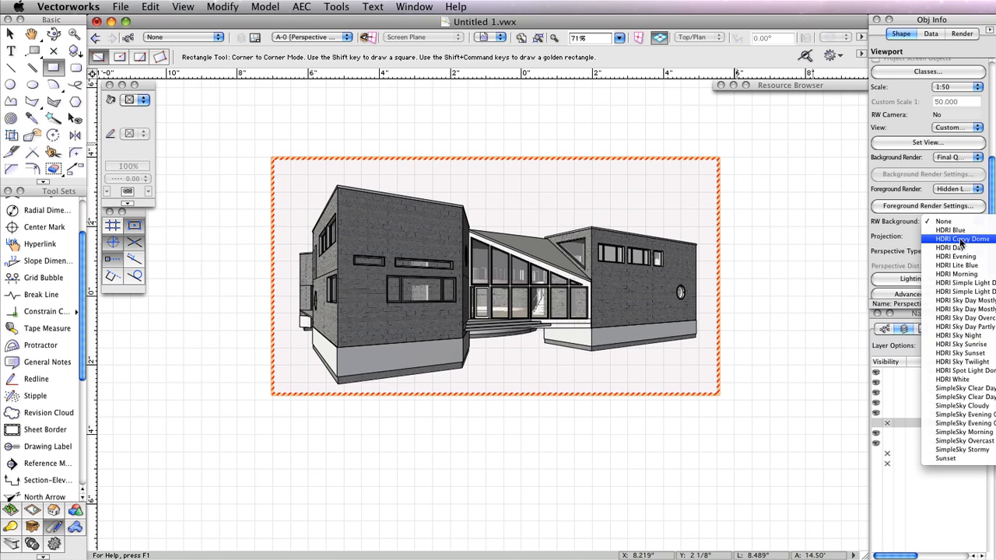
click(942, 309)
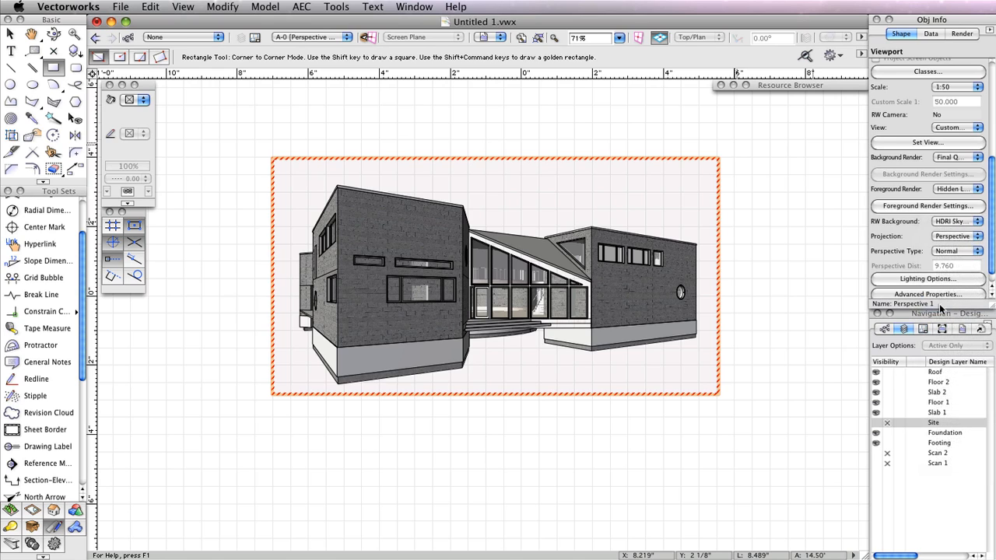
scroll(926, 249, up, 5)
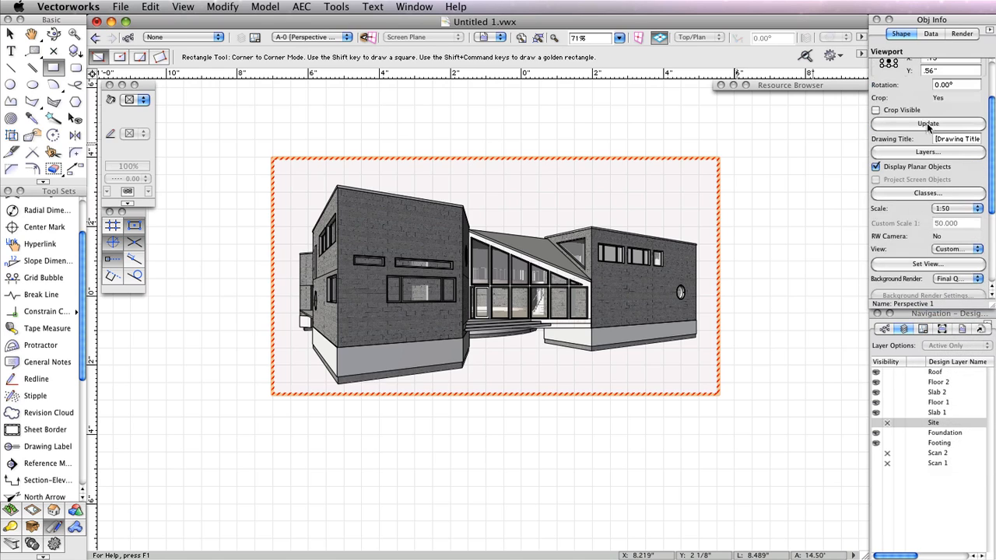
click(926, 122)
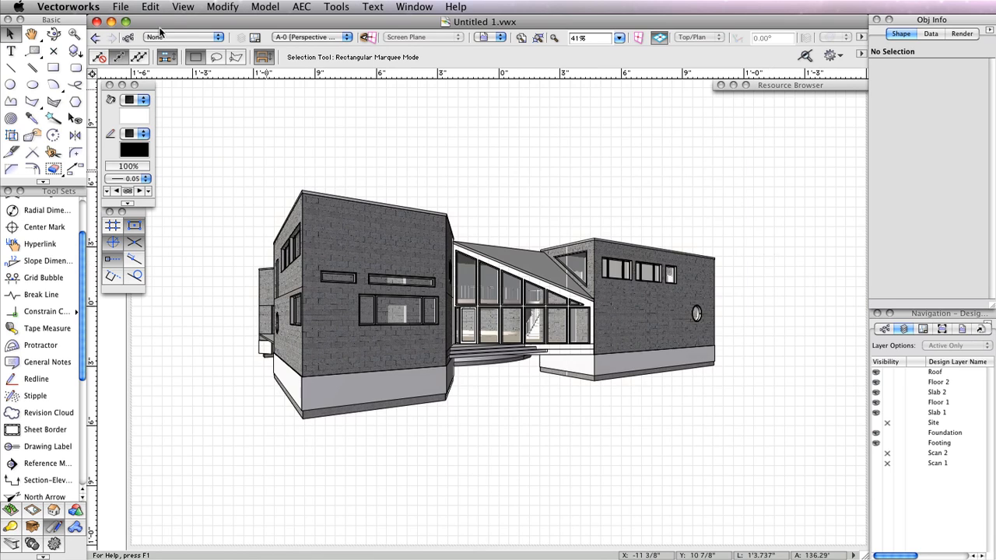
- Bring up the print options, then cancel without printing
click(124, 8)
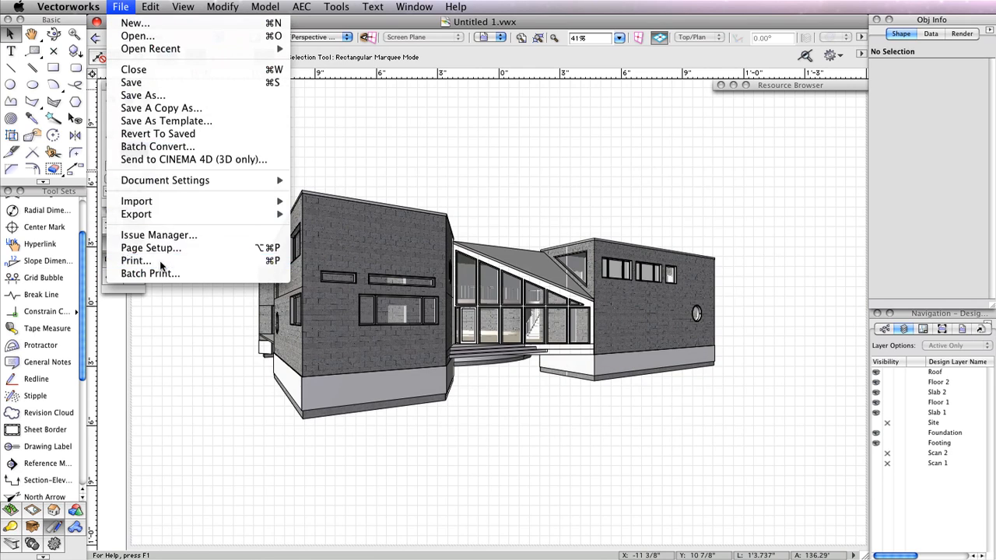
click(462, 178)
key(super+p)
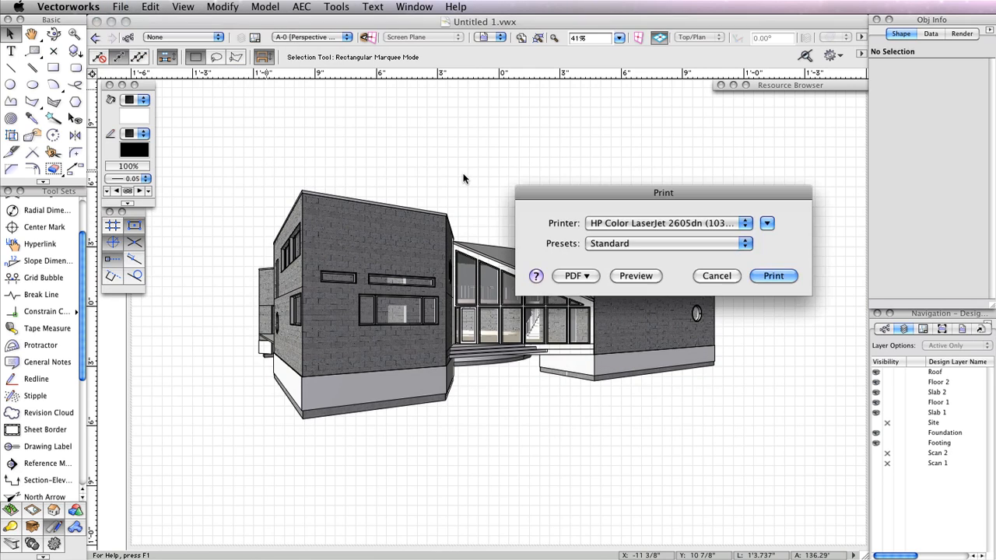
drag(701, 199, 587, 130)
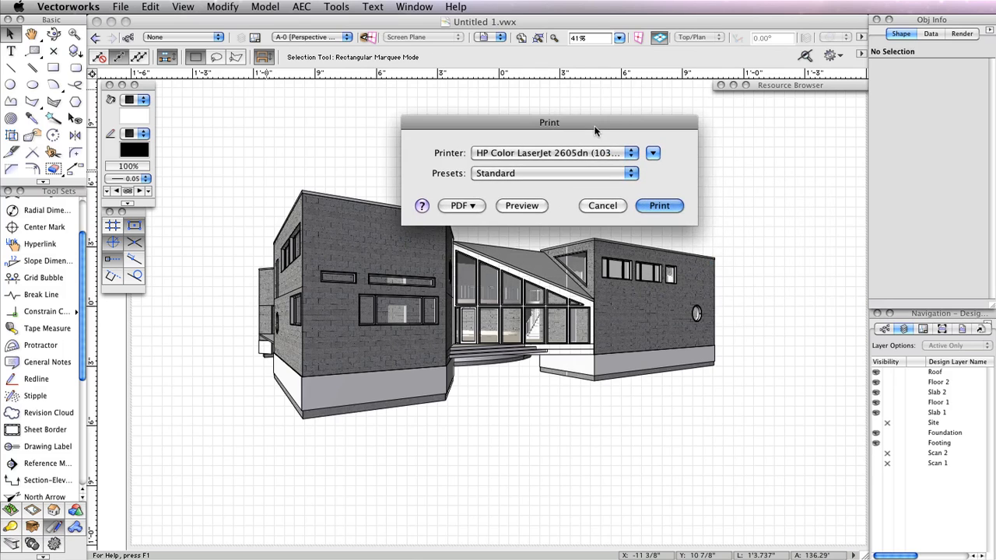
click(607, 206)
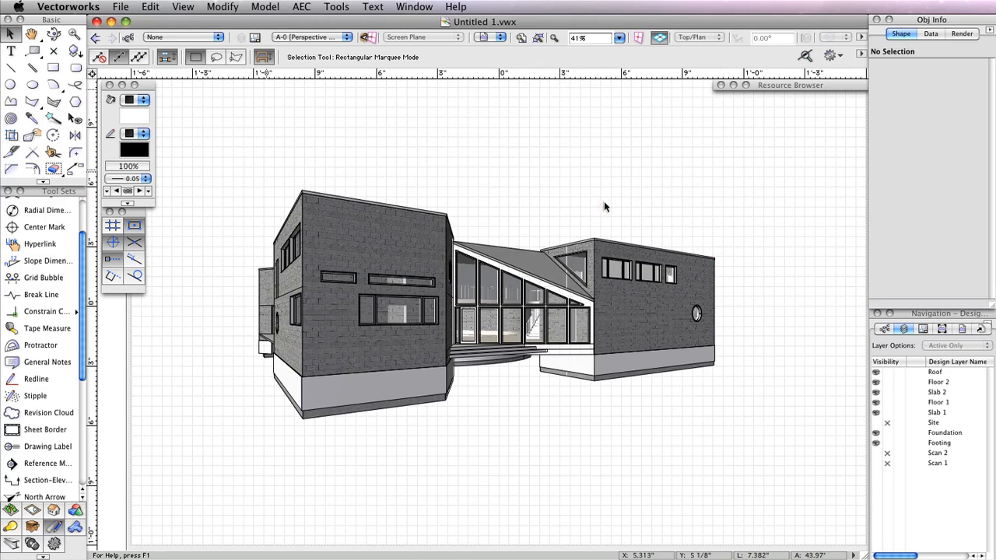
- List sheets A-0, A-2 and A-10 for batch PDF export, removing A-1 and A-30, then close
click(121, 7)
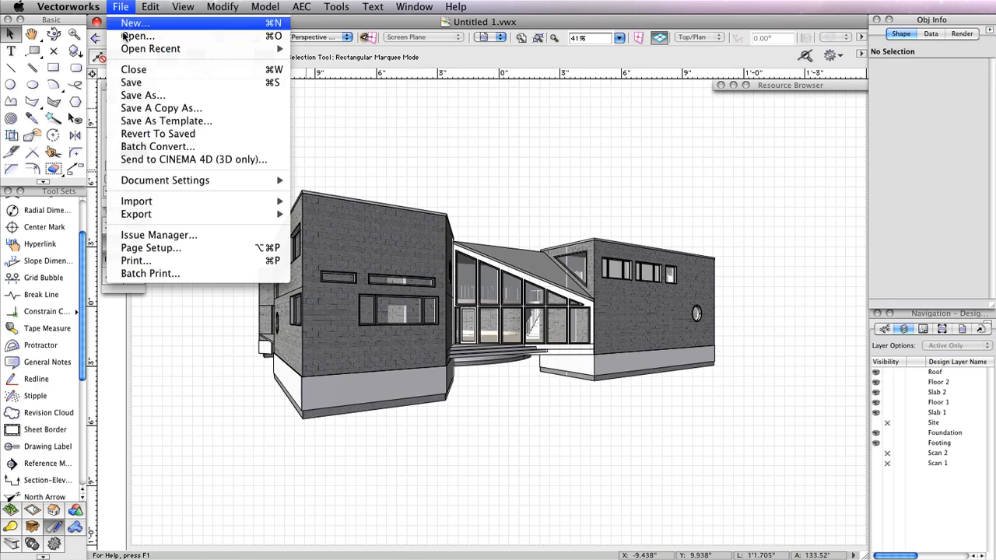
mouse_move(171, 218)
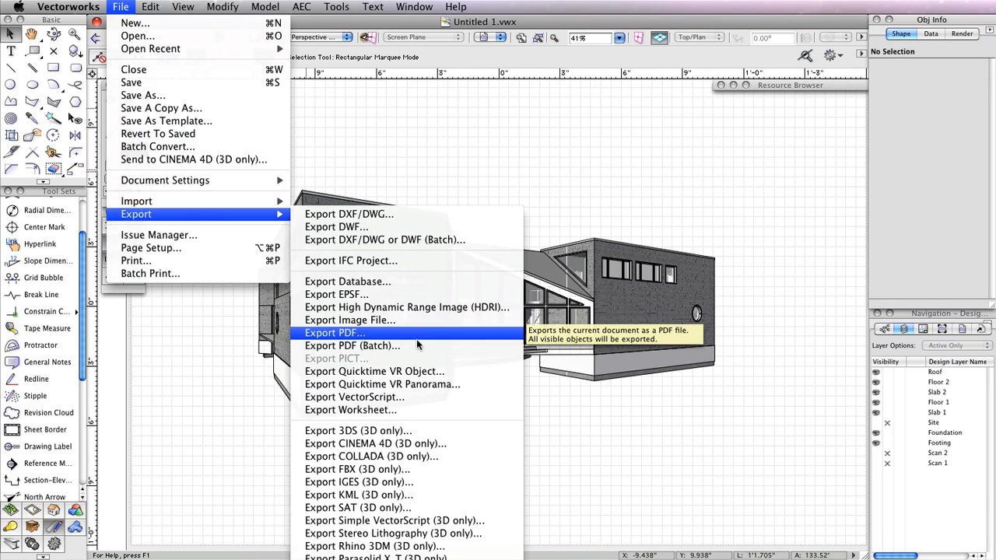
click(417, 345)
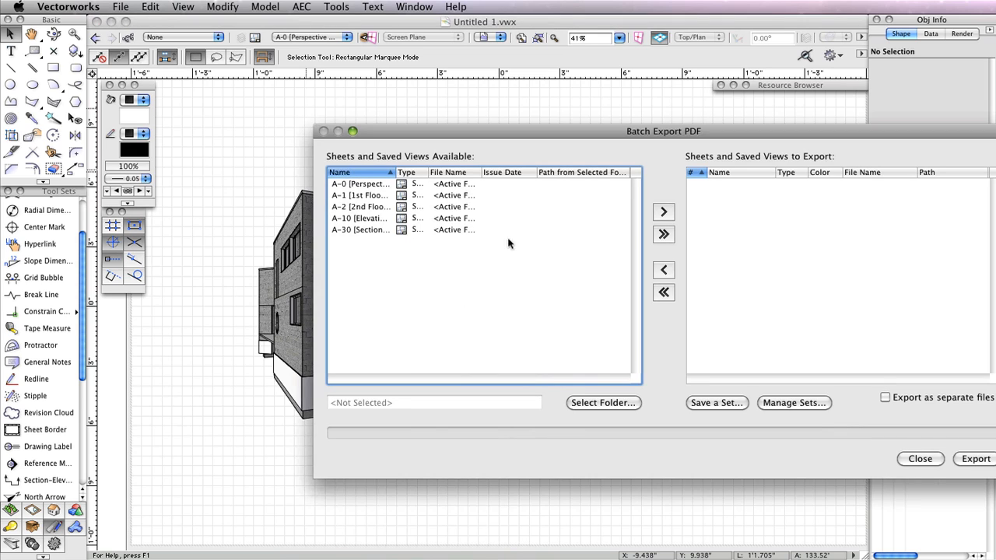
click(663, 234)
click(718, 195)
click(663, 269)
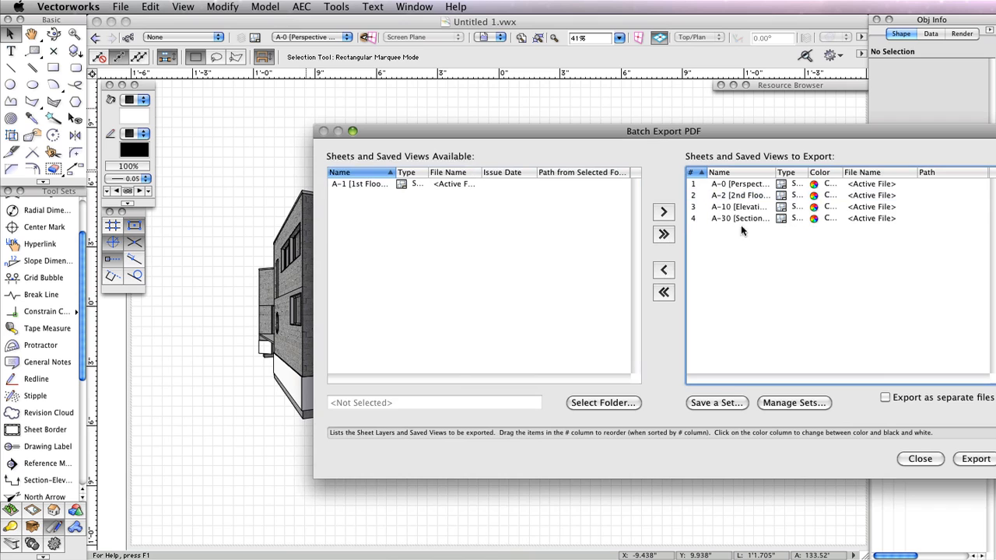
click(750, 219)
click(663, 270)
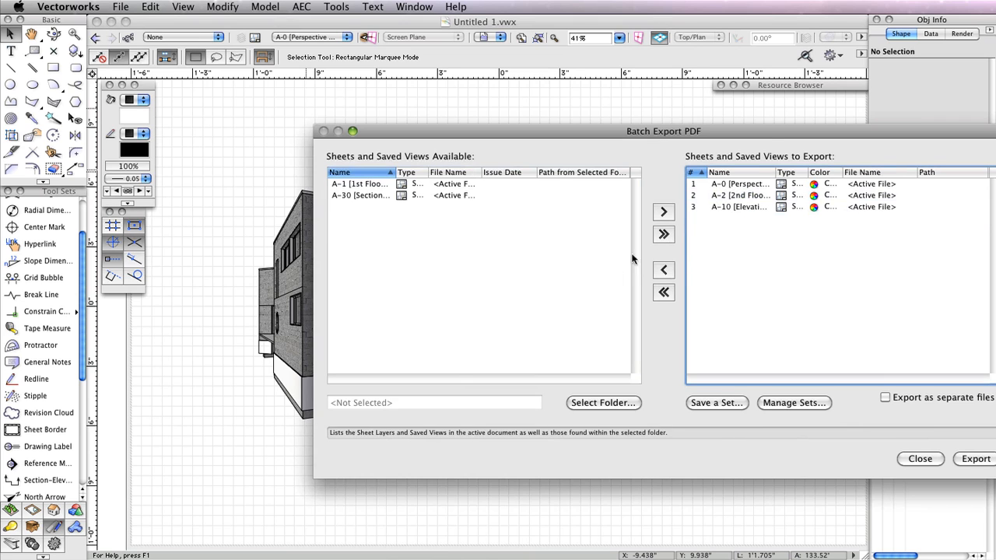
drag(774, 135, 609, 107)
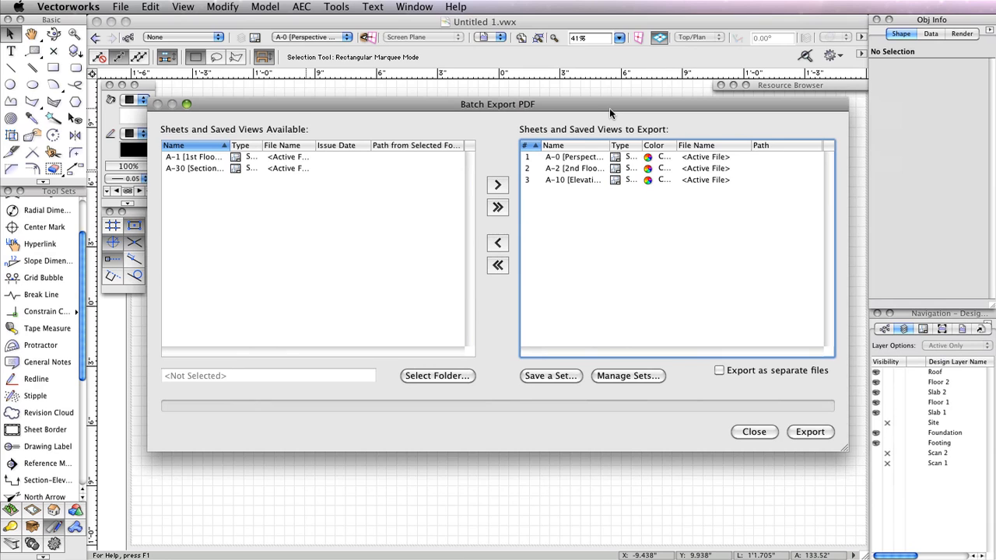
click(749, 432)
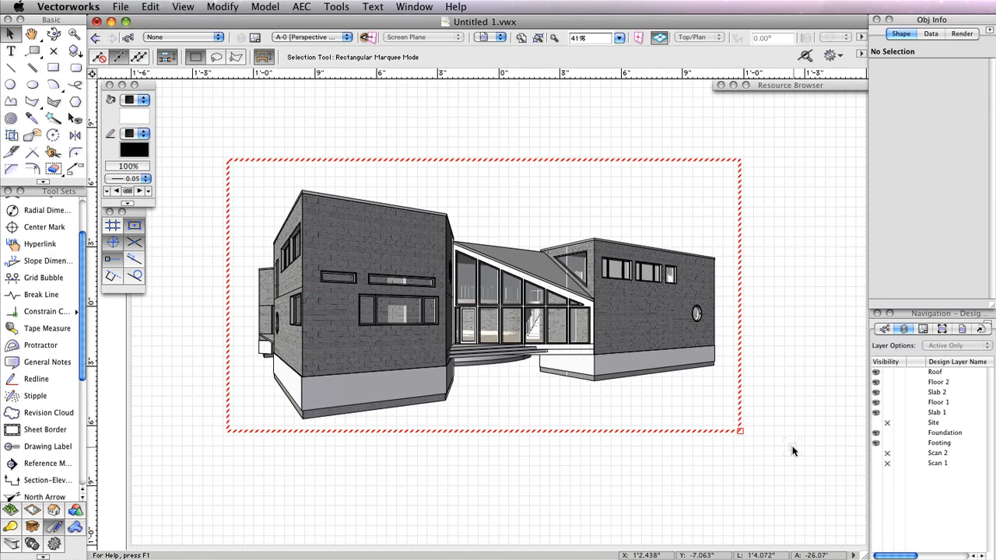
click(745, 426)
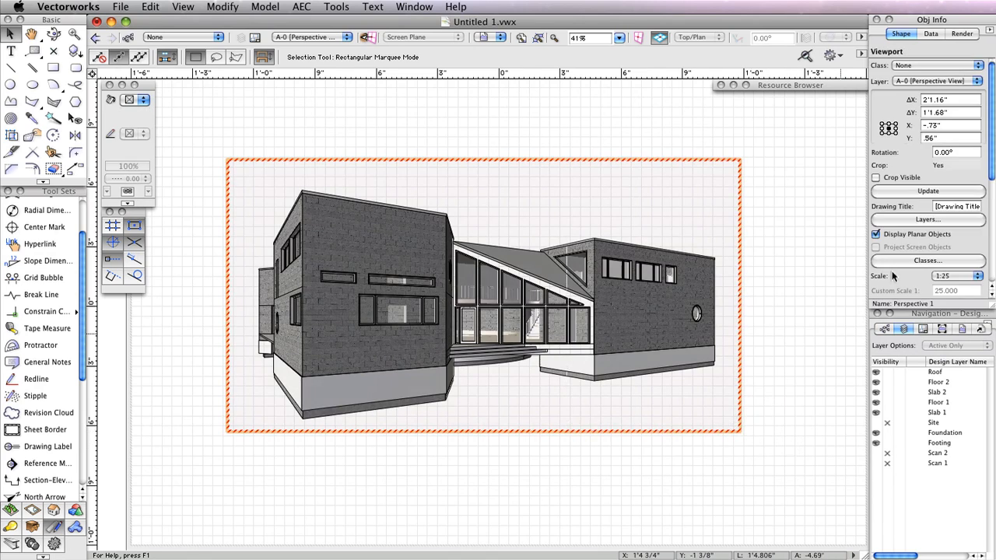
click(937, 191)
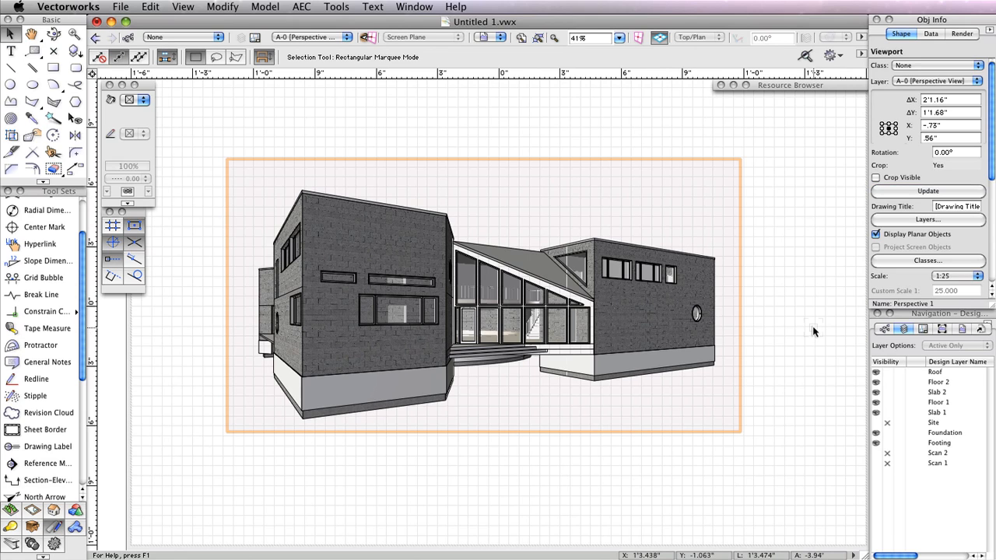
click(813, 331)
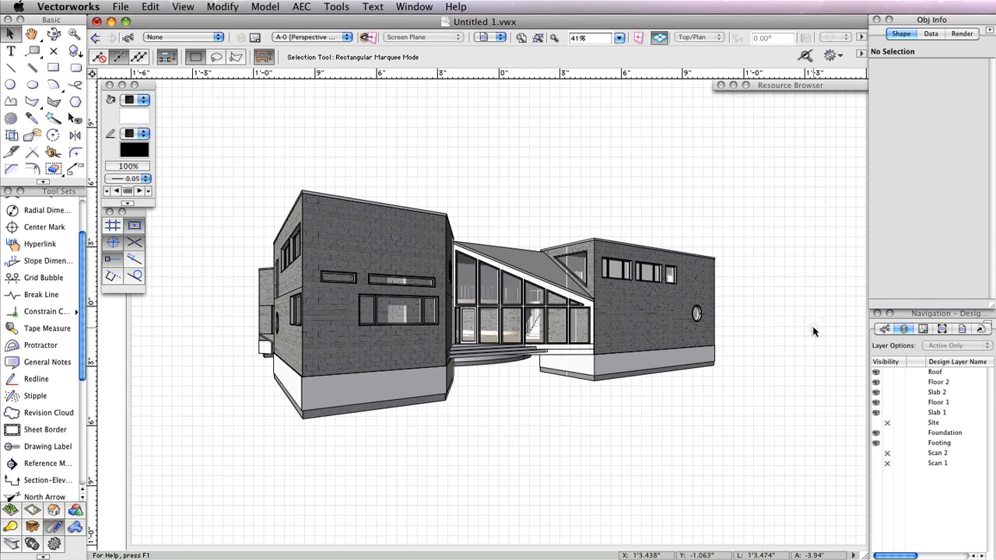